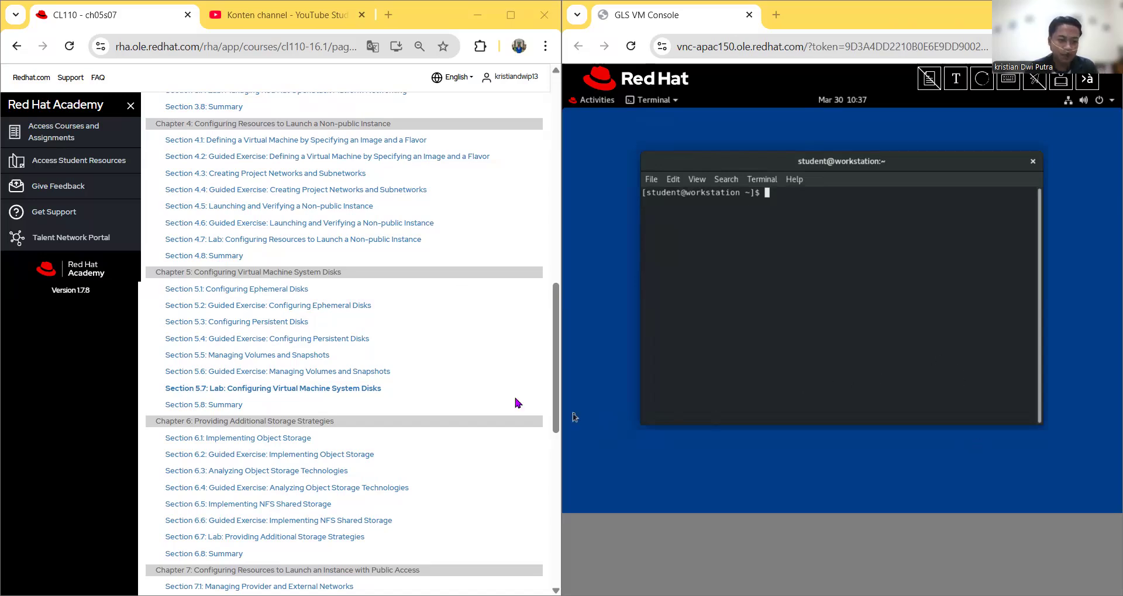
# Step: Open 'Section 5.7: Lab: Configuring Virtual Machine System Disks' from the course outline
pyautogui.scroll(1, 370, 343)
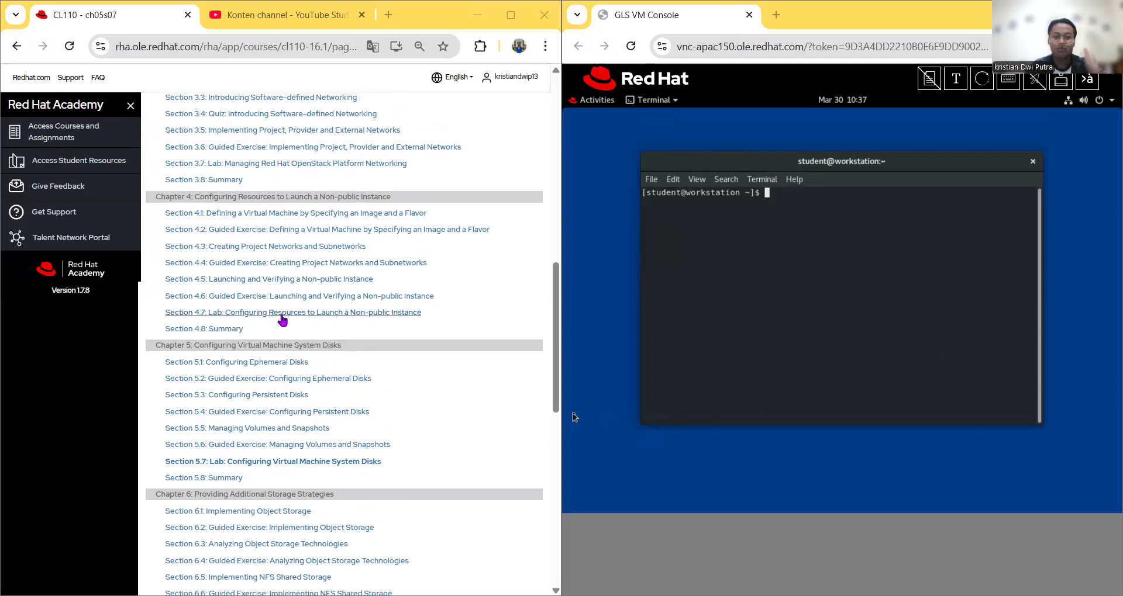
pyautogui.click(244, 462)
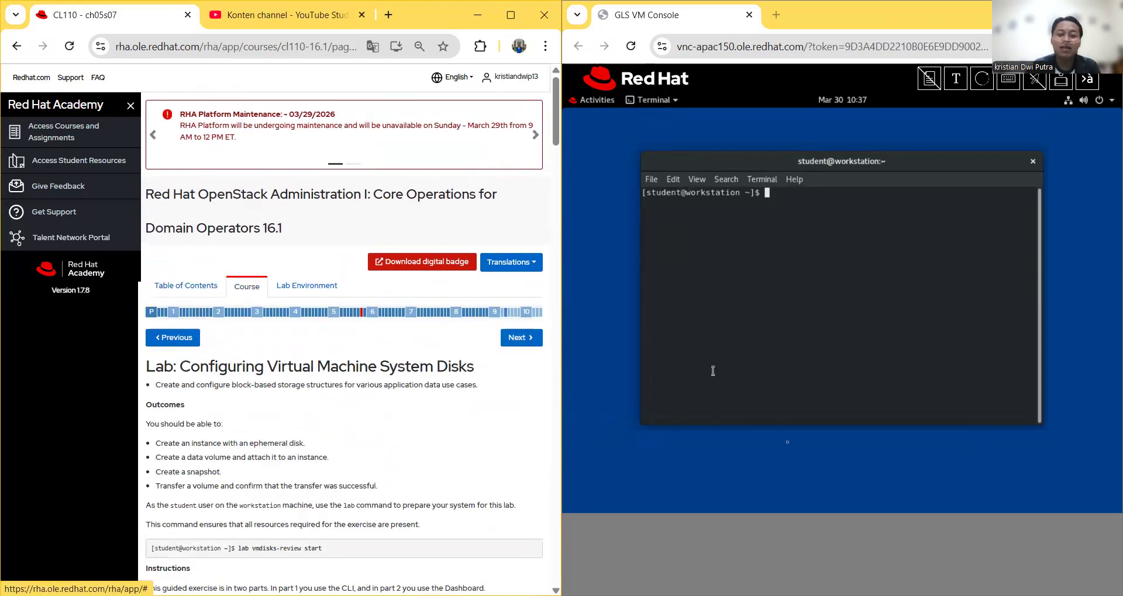
pyautogui.click(799, 510)
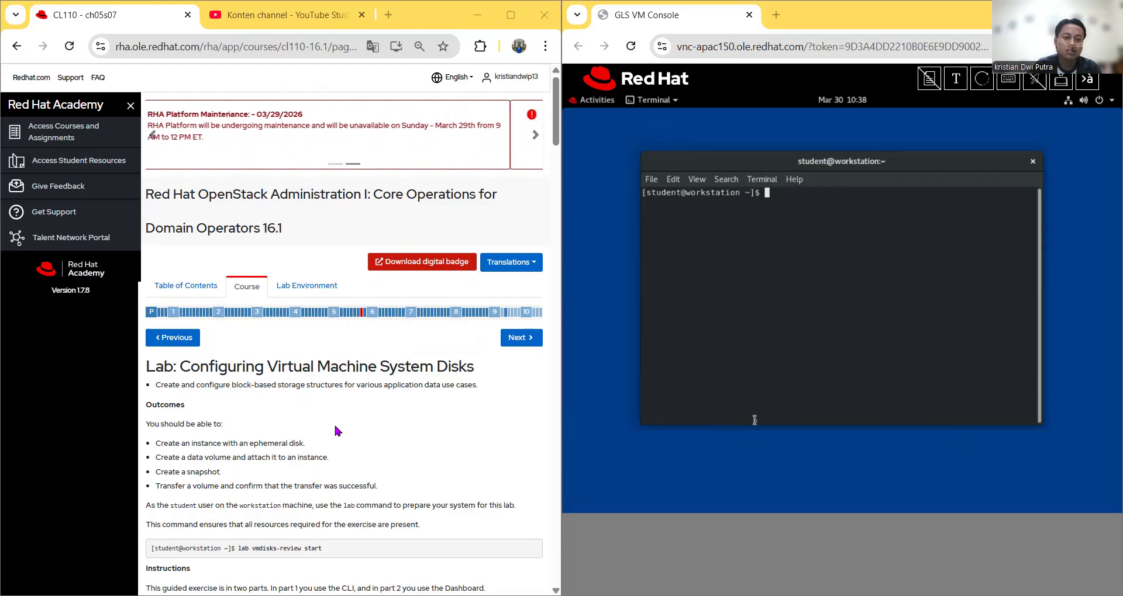
pyautogui.scroll(-1, 335, 426)
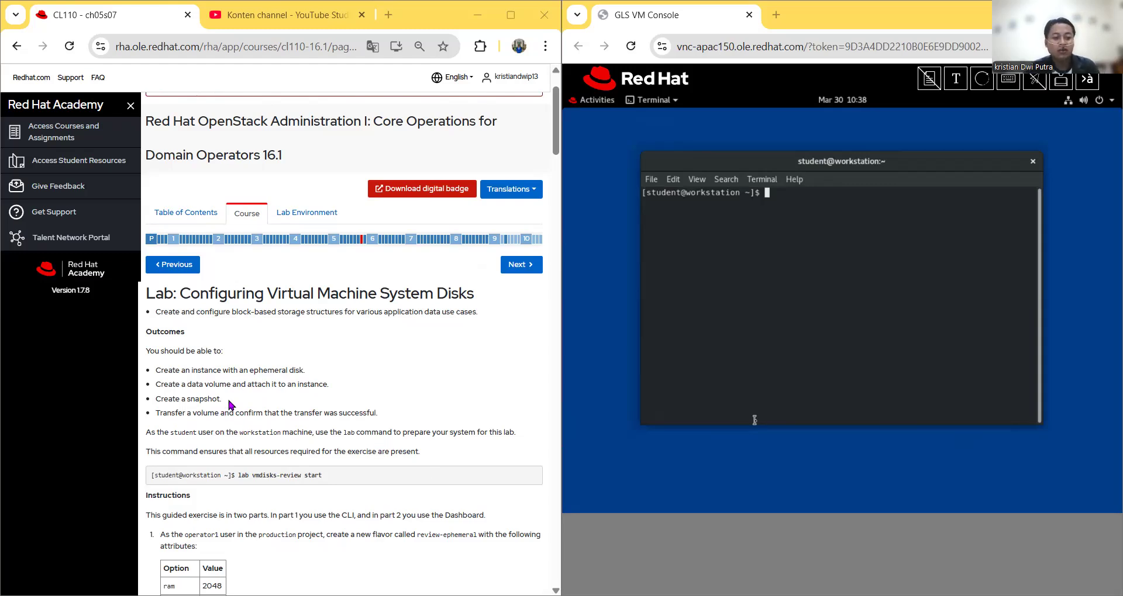
pyautogui.scroll(-1, 322, 345)
pyautogui.scroll(-1, 381, 380)
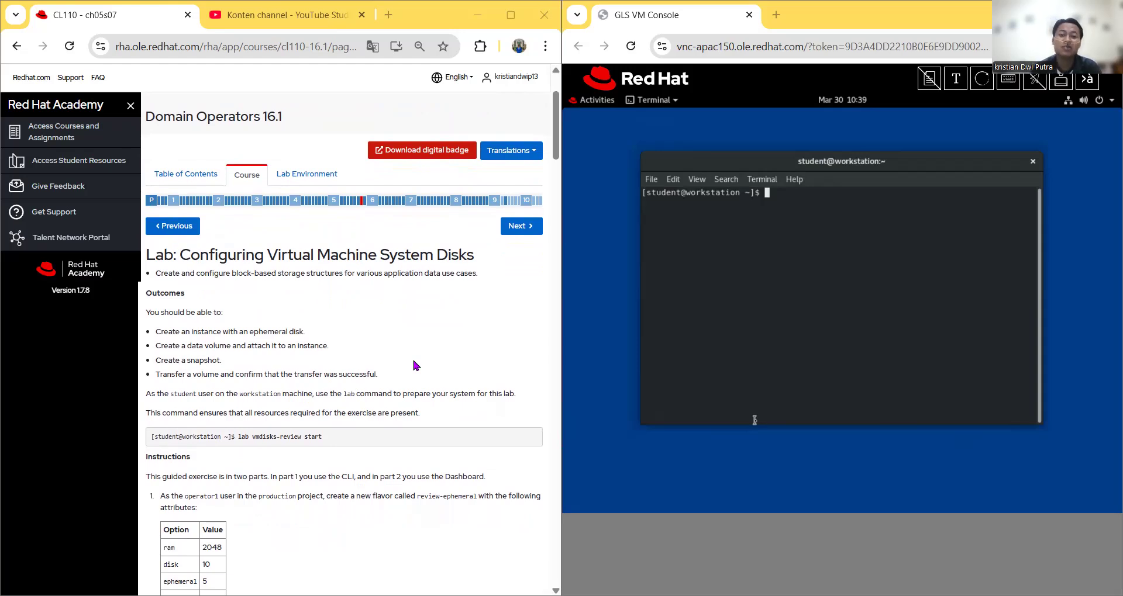
pyautogui.scroll(-1, 375, 369)
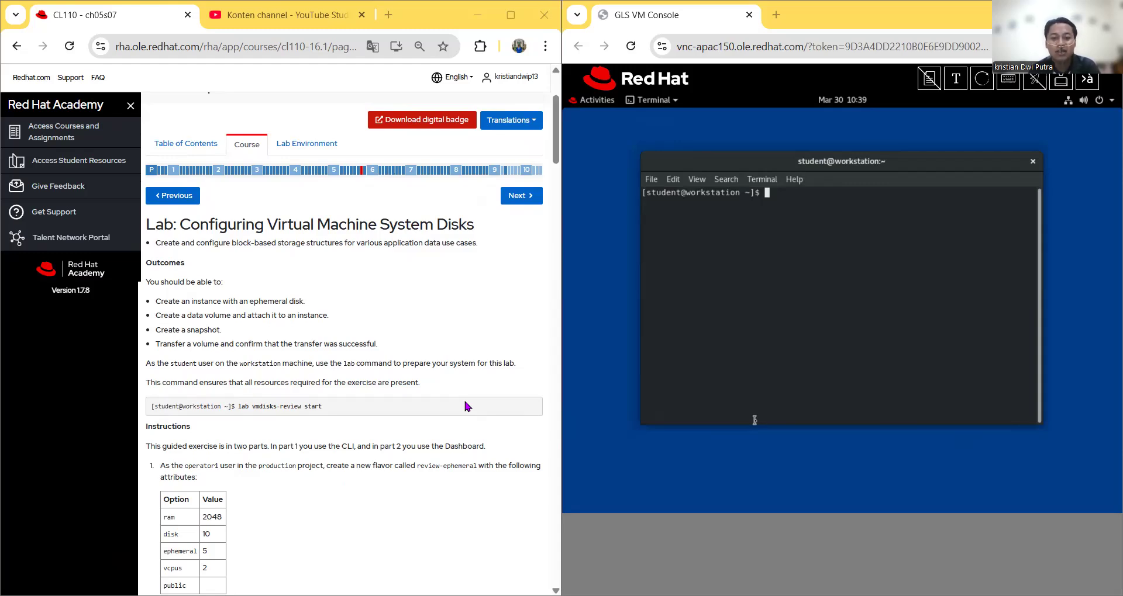
pyautogui.scroll(-2, 272, 520)
pyautogui.scroll(1, 385, 349)
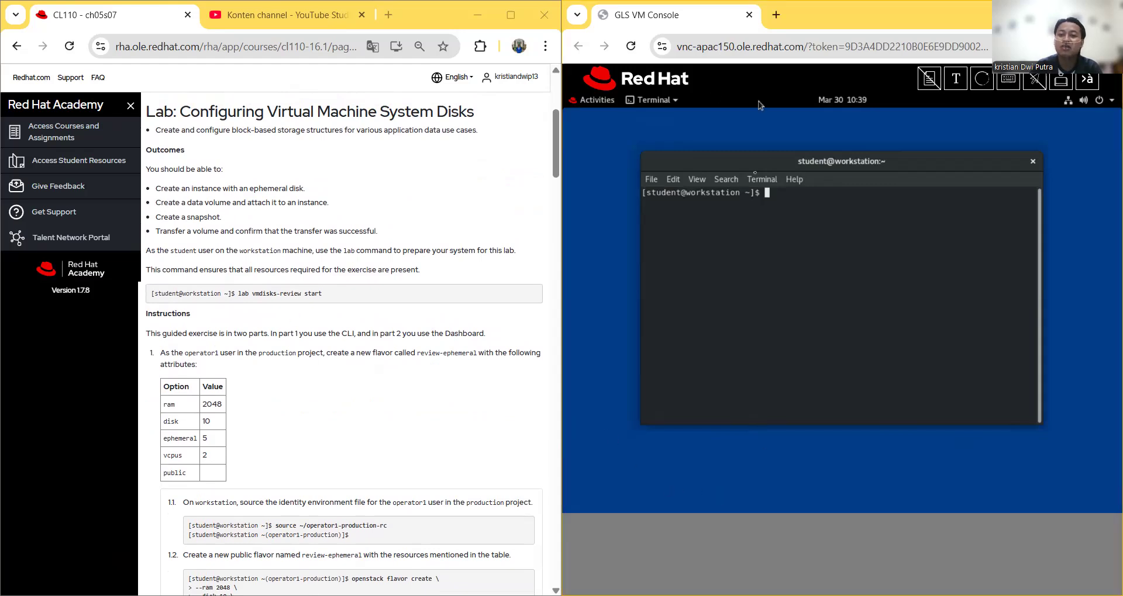
# Step: Replace the old command with 'lab vmdisks-review start' and run it in the workstation terminal
pyautogui.click(956, 79)
pyautogui.click(722, 158)
pyautogui.hotkey('ctrl', 'a')
pyautogui.press('BackSpace')
pyautogui.rightClick(722, 159)
pyautogui.click(752, 291)
pyautogui.click(799, 295)
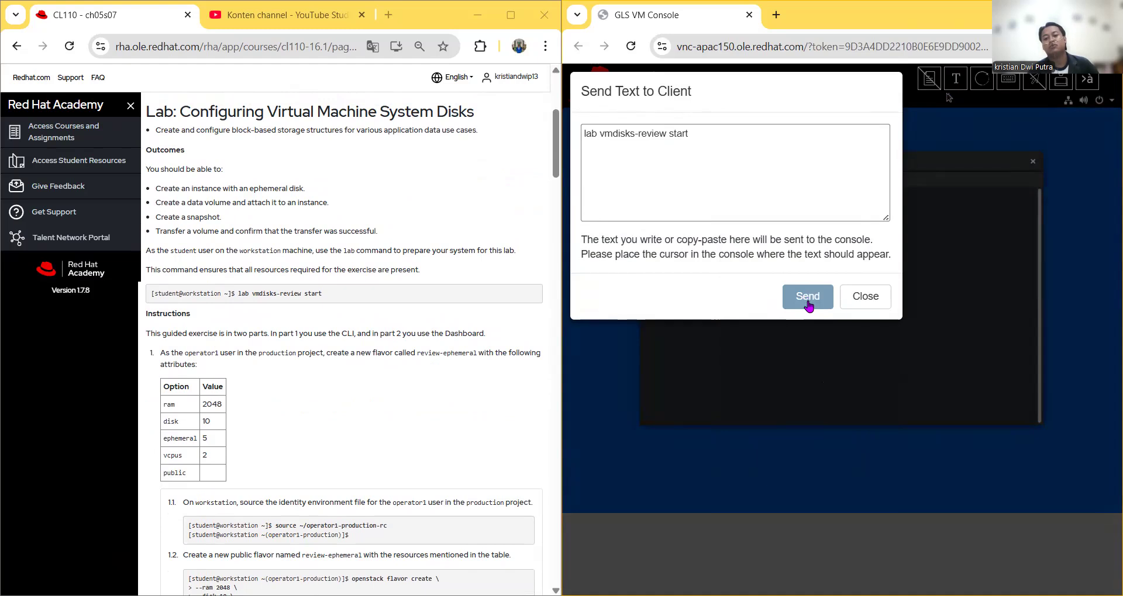
pyautogui.click(807, 299)
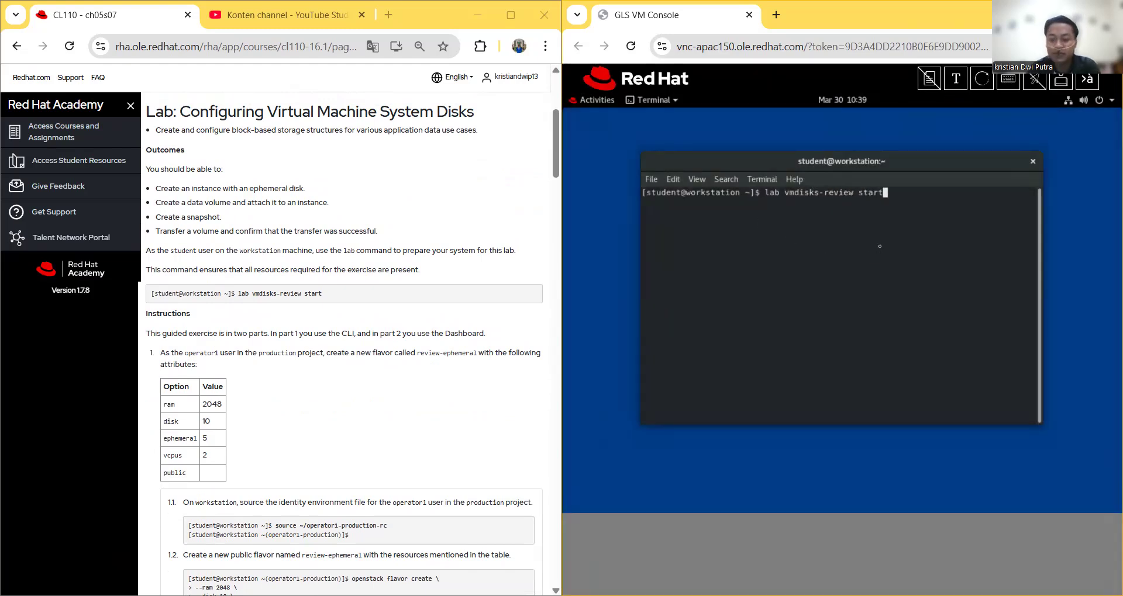
pyautogui.press('Return')
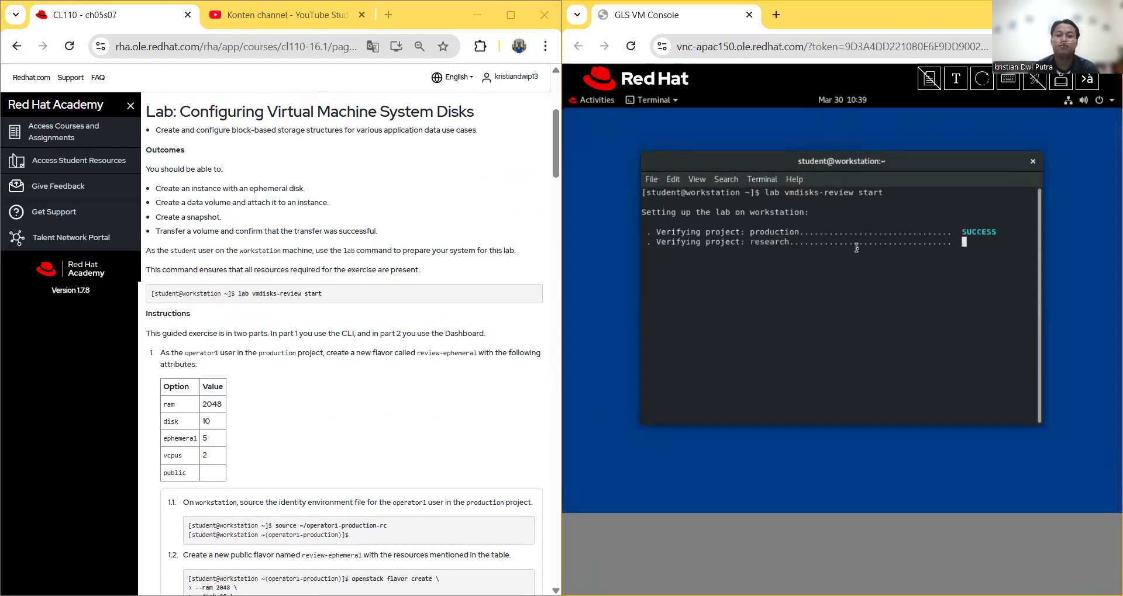
pyautogui.click(502, 452)
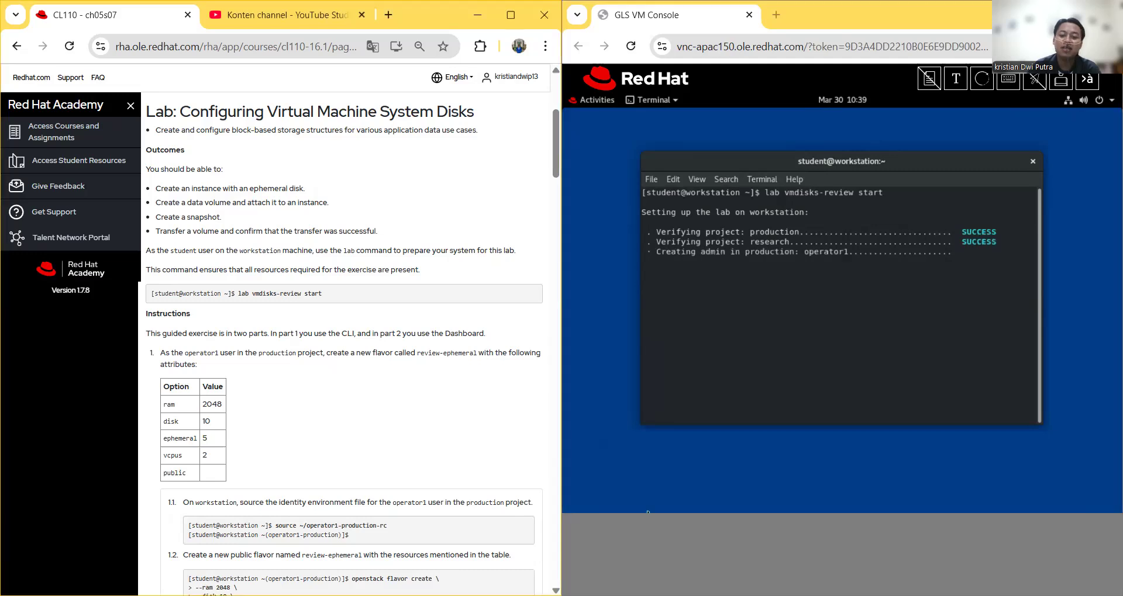
pyautogui.click(607, 250)
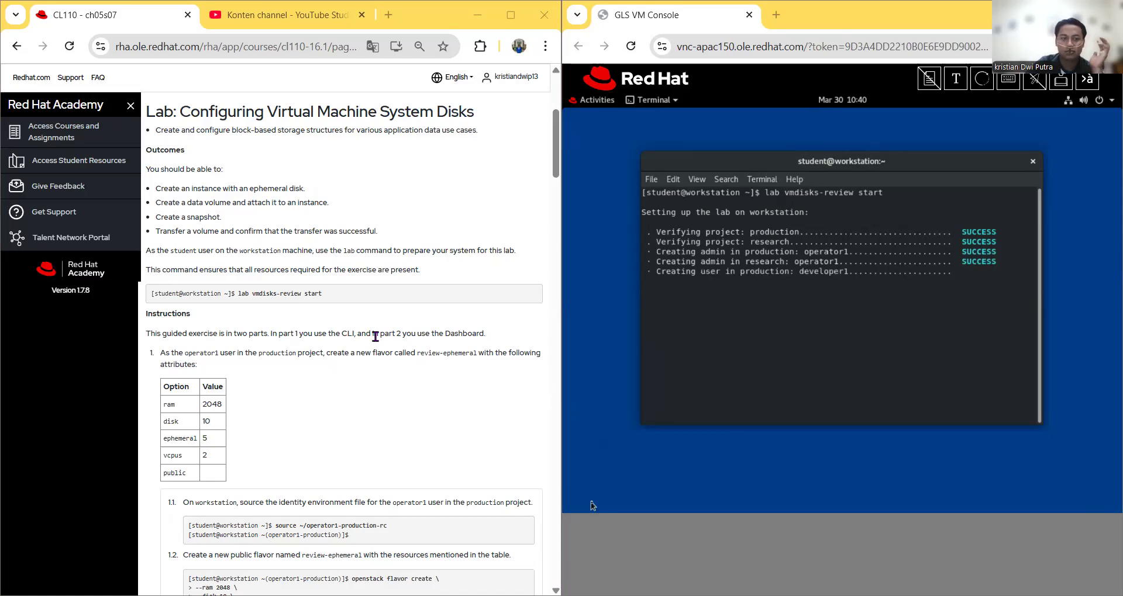
# Step: Wait for the lab script to create operator1 and developer1 users, then open Send Text
pyautogui.scroll(5, 375, 334)
pyautogui.scroll(-5, 376, 334)
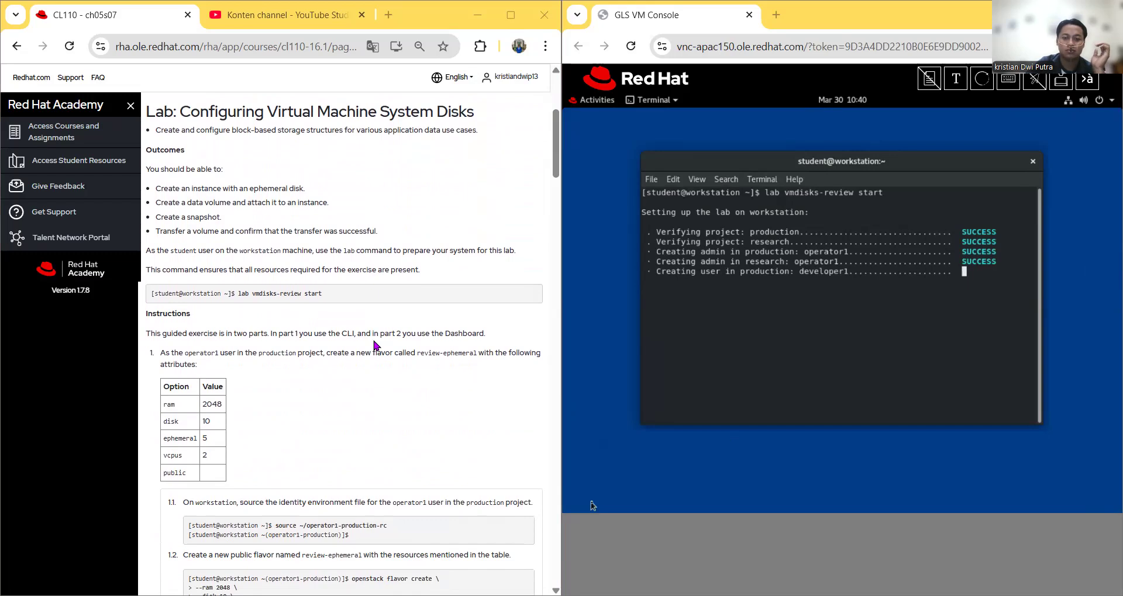
pyautogui.scroll(-1, 373, 339)
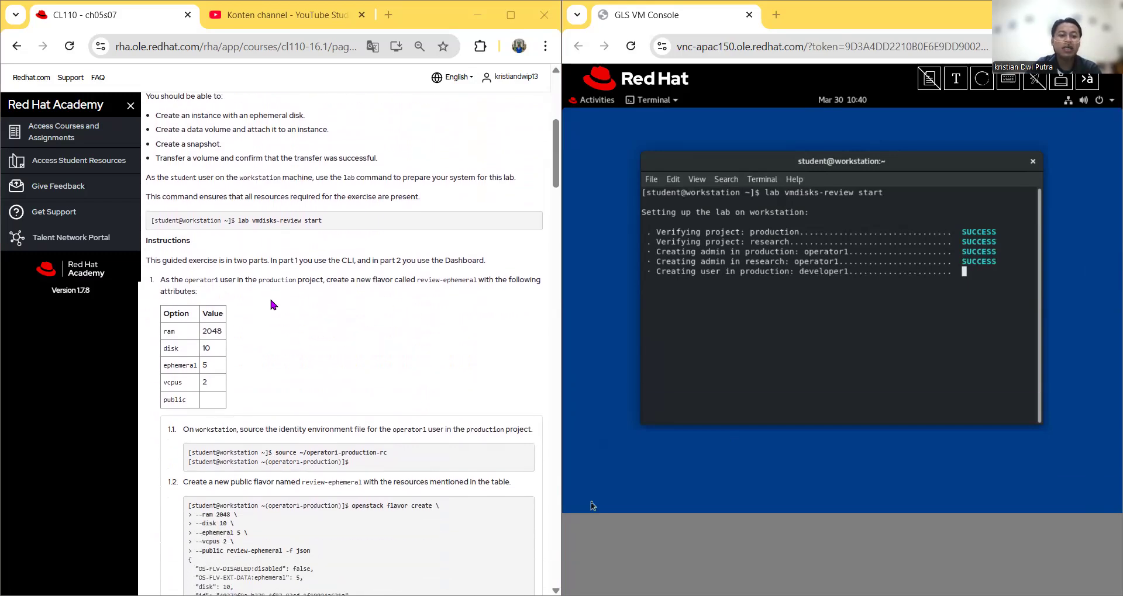
pyautogui.scroll(2, 269, 296)
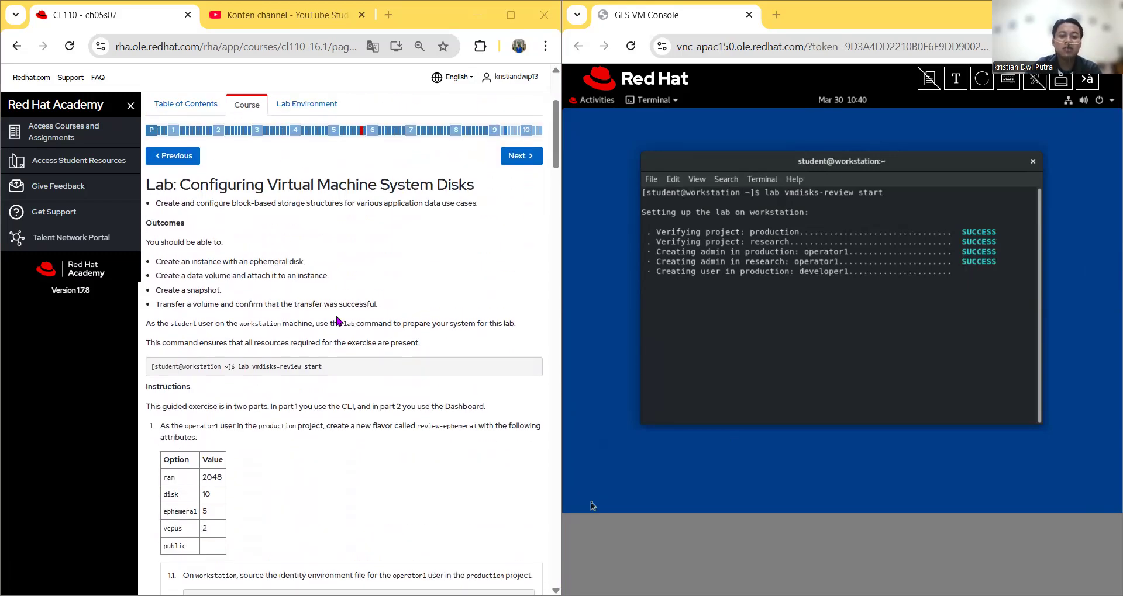
pyautogui.scroll(-1, 322, 342)
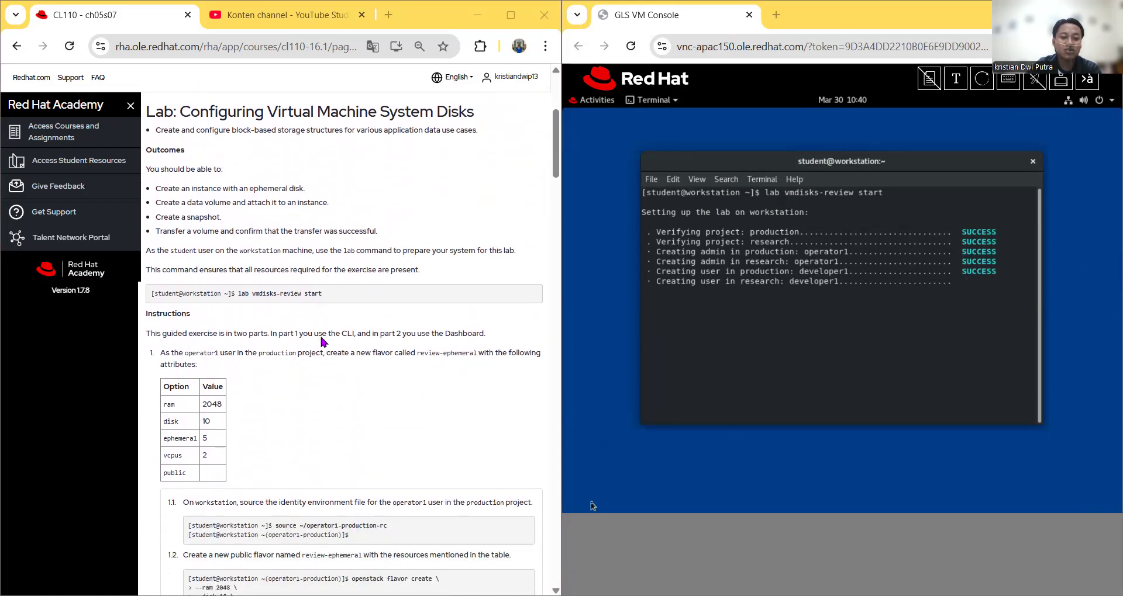
pyautogui.scroll(-1, 322, 343)
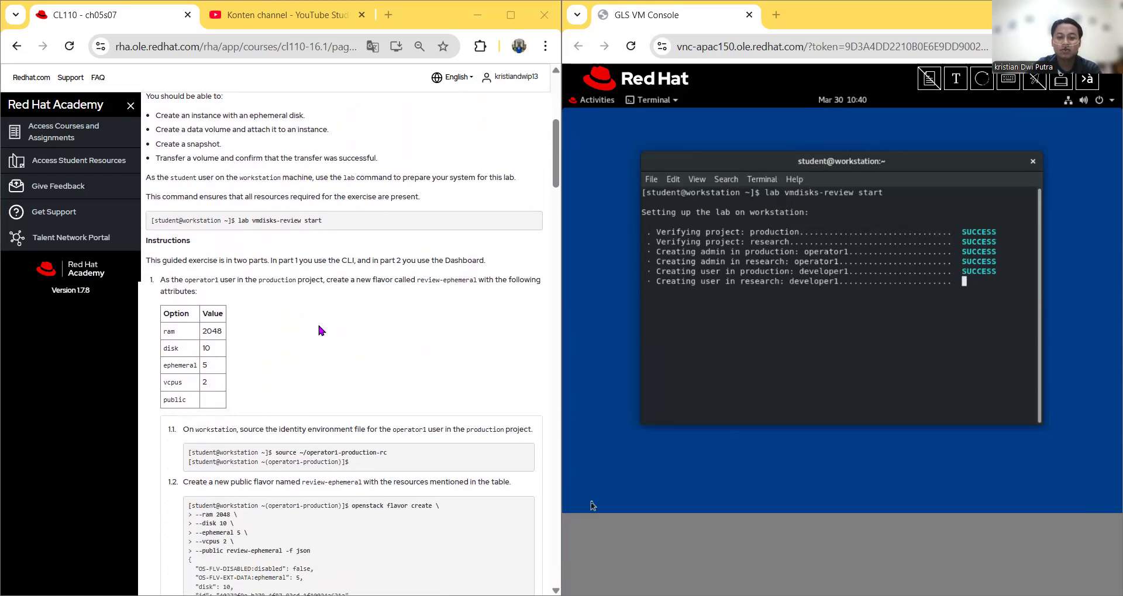
pyautogui.scroll(-1, 429, 358)
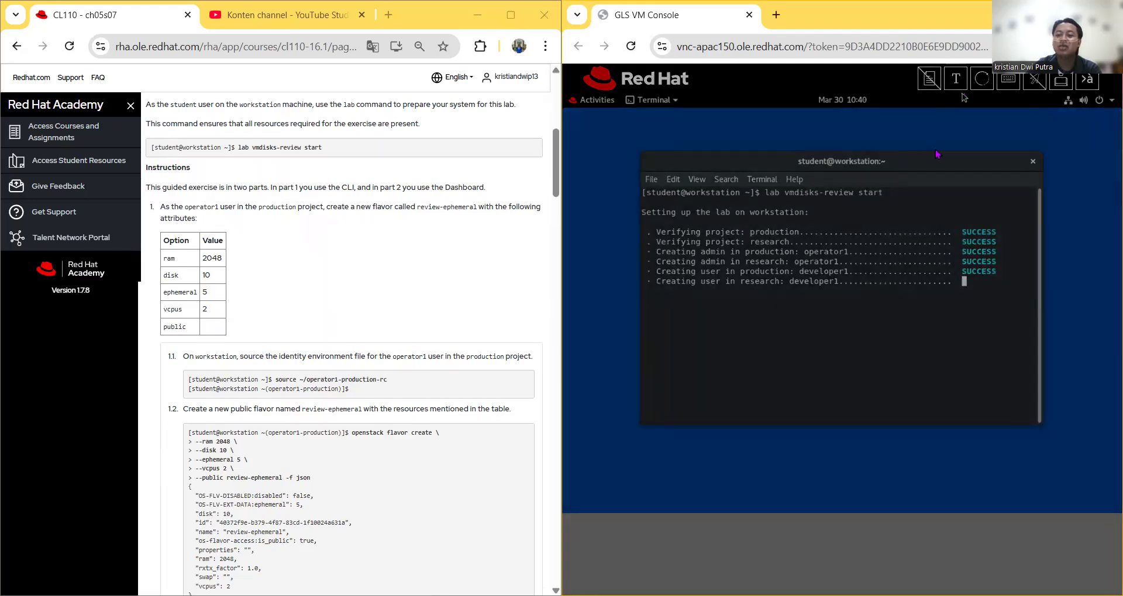
pyautogui.click(956, 79)
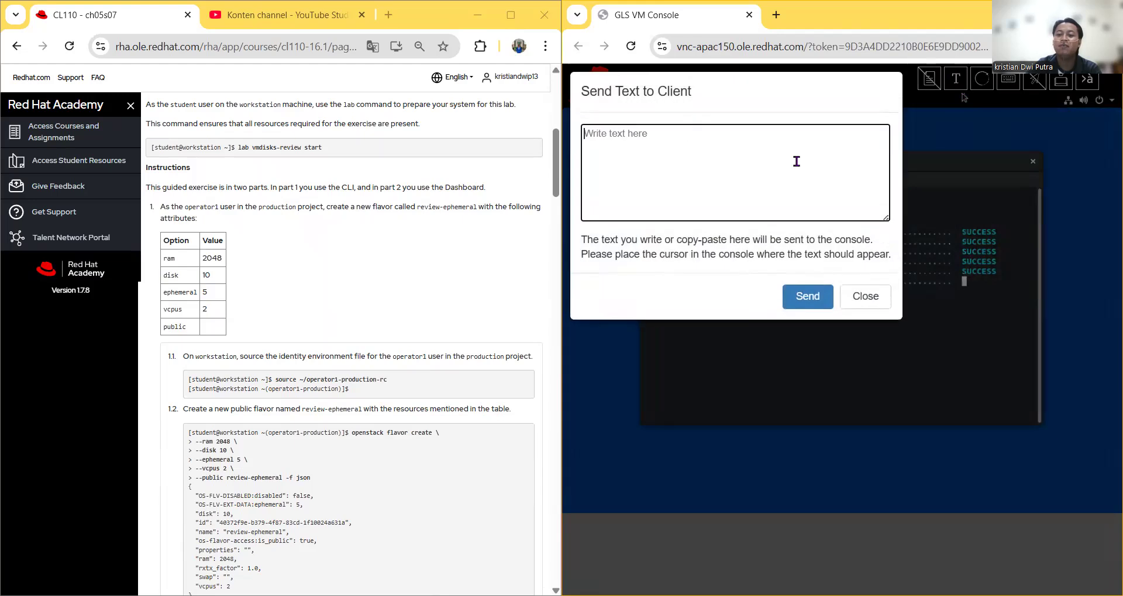
# Step: Load operator1 production credentials by running 'source ~/operator1-production-rc' in the terminal
pyautogui.rightClick(793, 159)
pyautogui.click(851, 314)
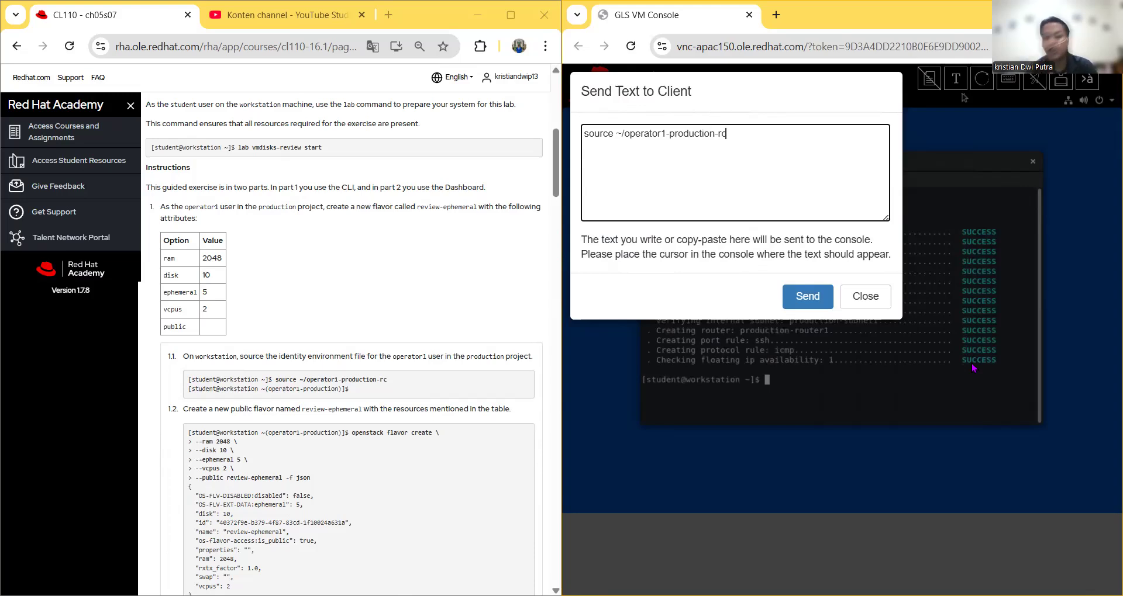
pyautogui.click(808, 296)
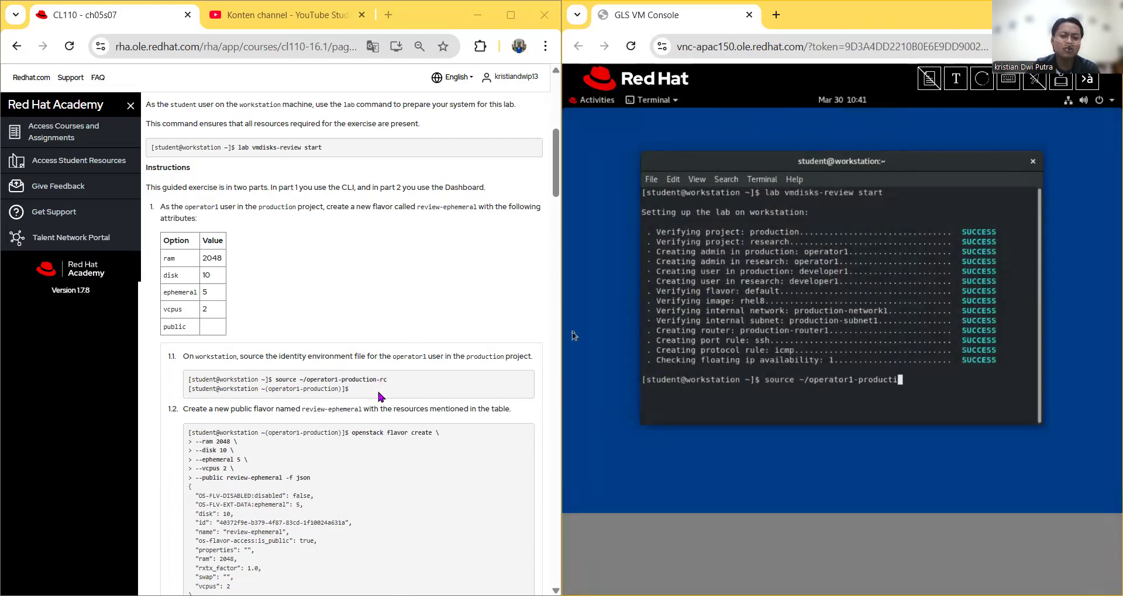
pyautogui.click(378, 392)
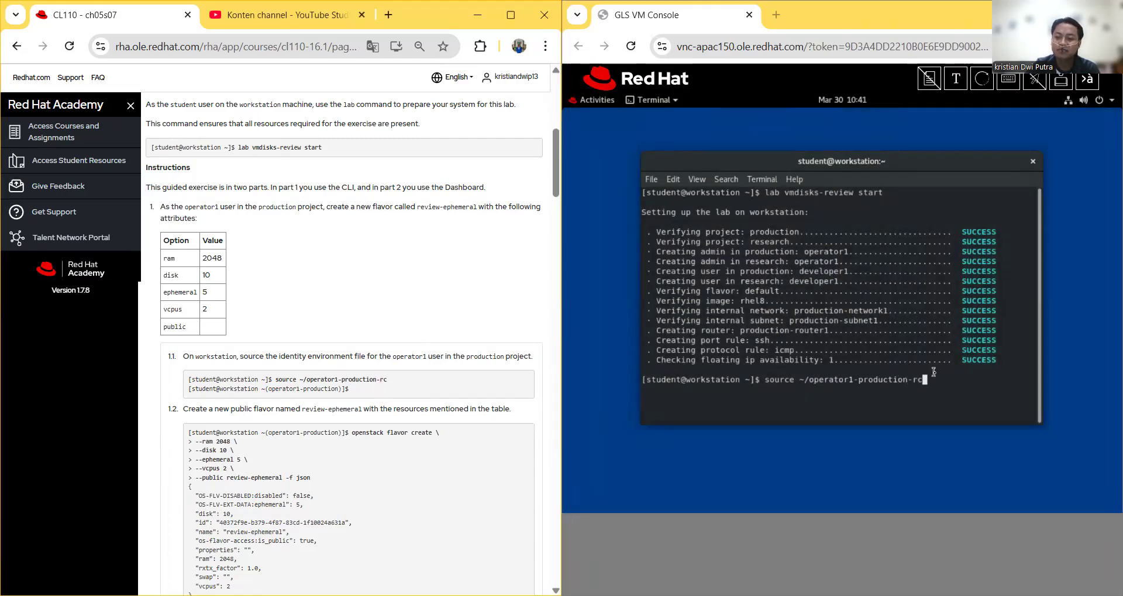
pyautogui.click(933, 372)
pyautogui.press('Return')
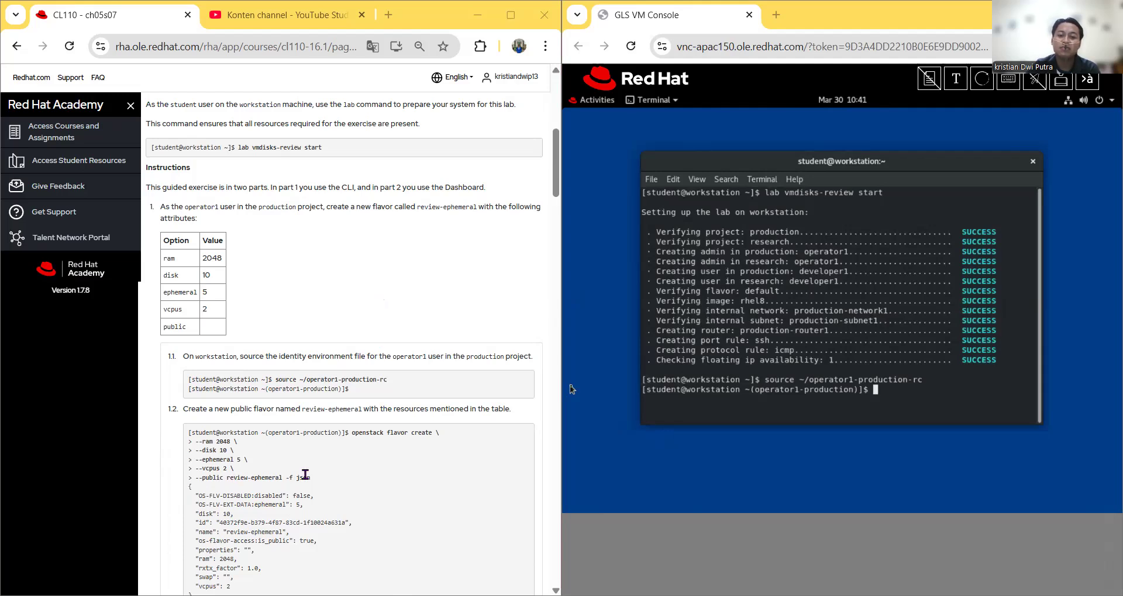
pyautogui.click(929, 79)
# Step: Send the flavor create command for public review-ephemeral: 2048 RAM, 10 disk, 5 ephemeral, 2 vCPUs
pyautogui.rightClick(764, 142)
pyautogui.click(805, 291)
pyautogui.click(806, 299)
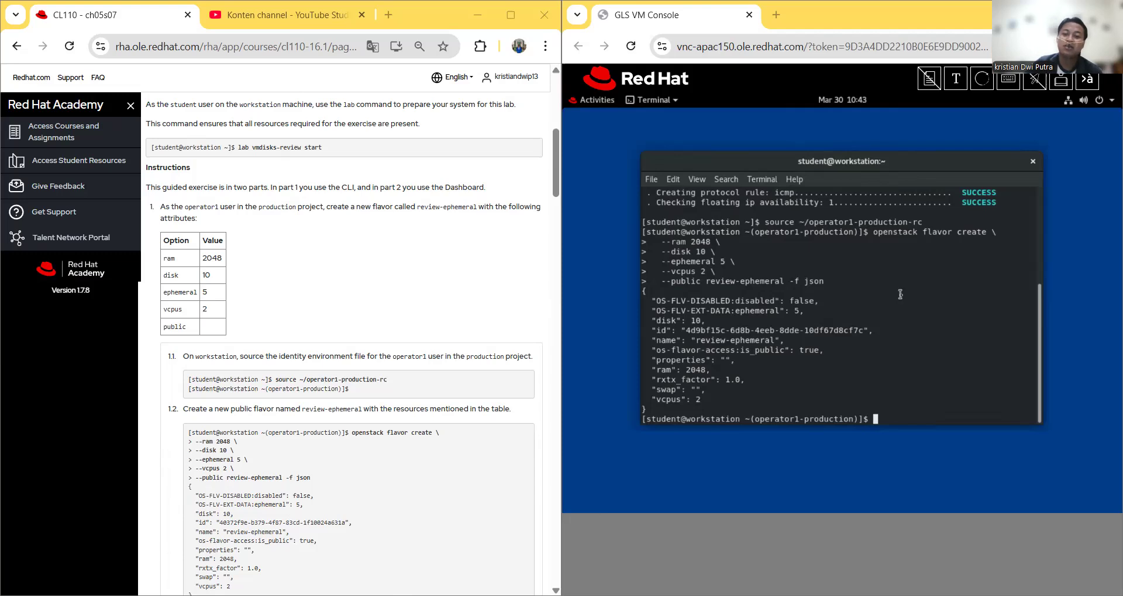
pyautogui.scroll(-3, 435, 487)
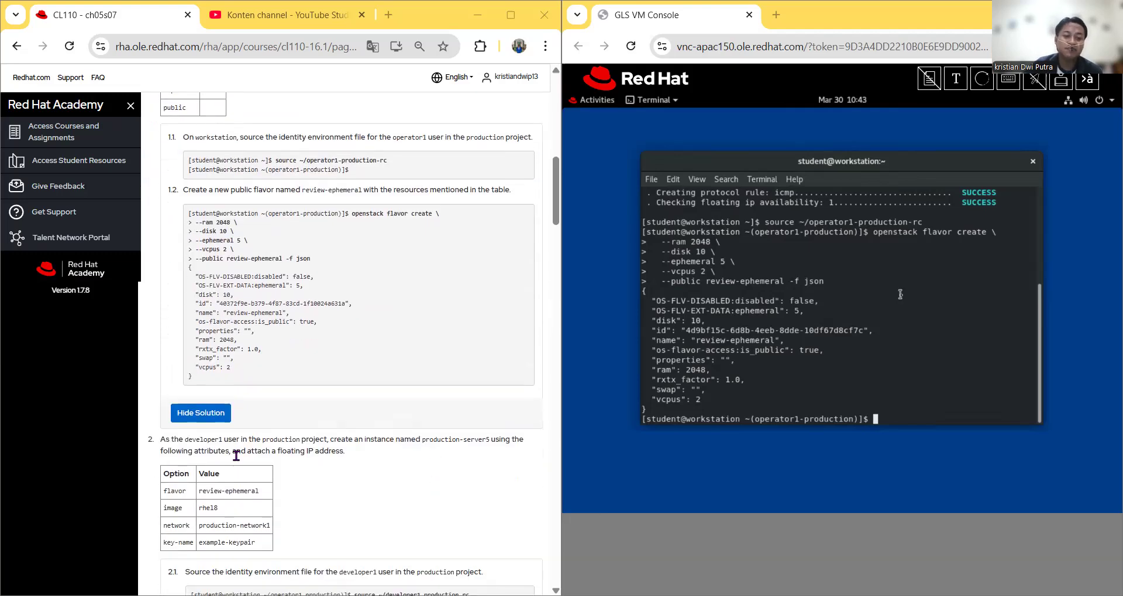
pyautogui.scroll(-4, 351, 467)
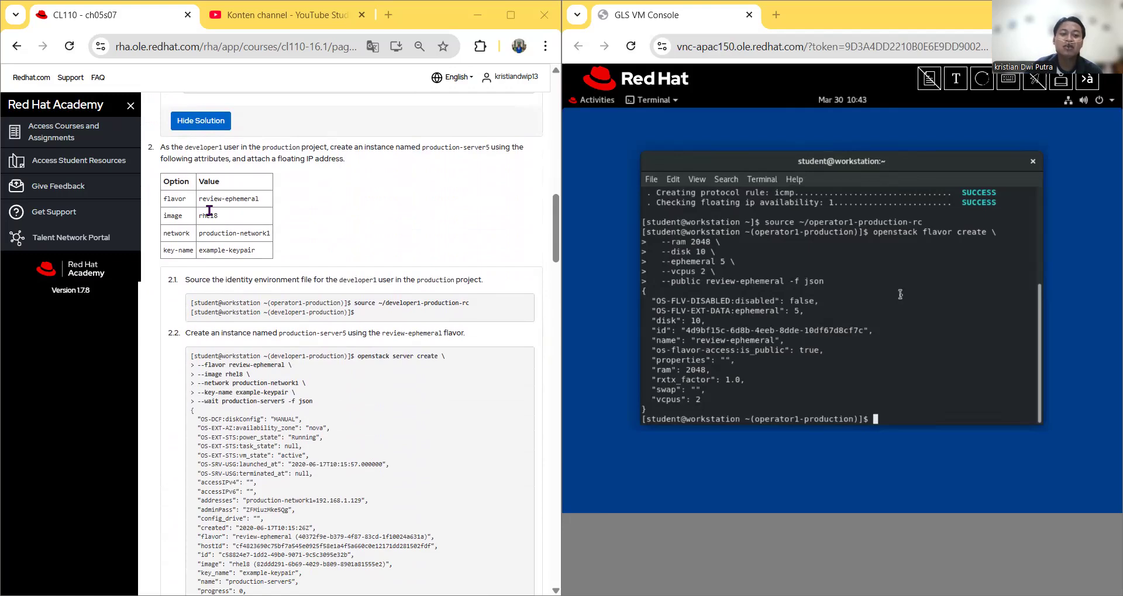
pyautogui.scroll(1, 331, 281)
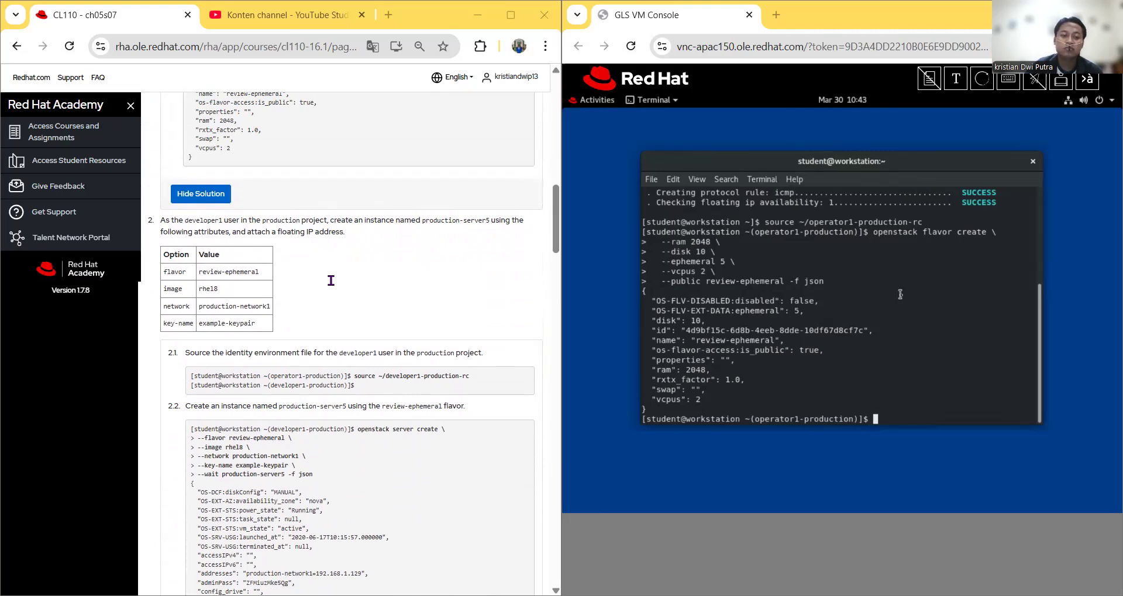
# Step: Send 'source ~/developer1-production-rc' to the terminal and scroll the course page to step 2.2
pyautogui.click(955, 80)
pyautogui.rightClick(764, 145)
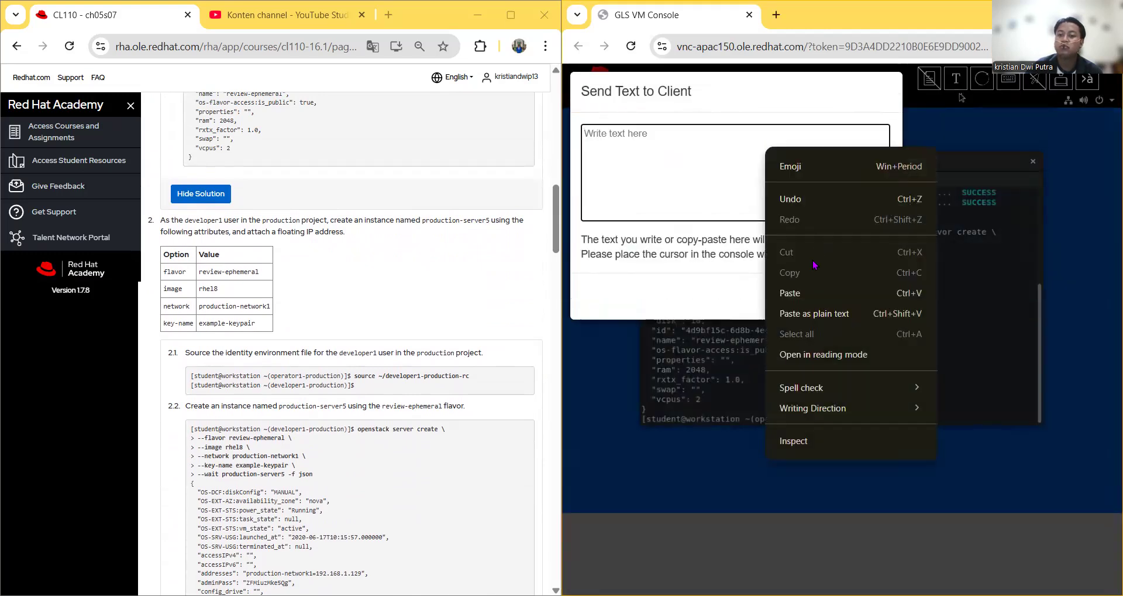
pyautogui.click(804, 294)
pyautogui.click(805, 296)
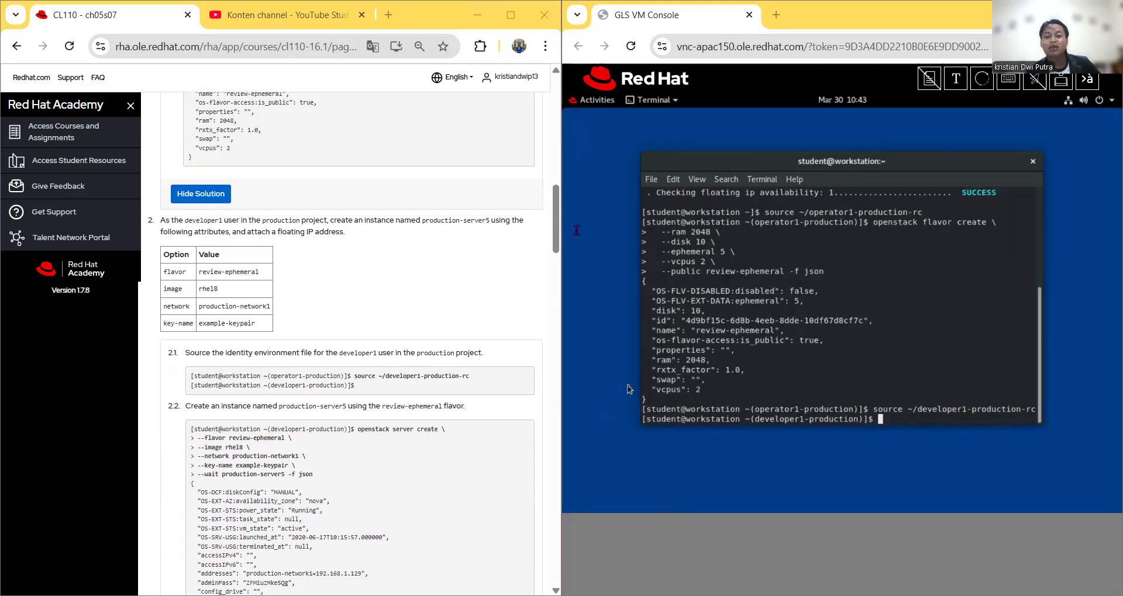
pyautogui.scroll(-2, 280, 374)
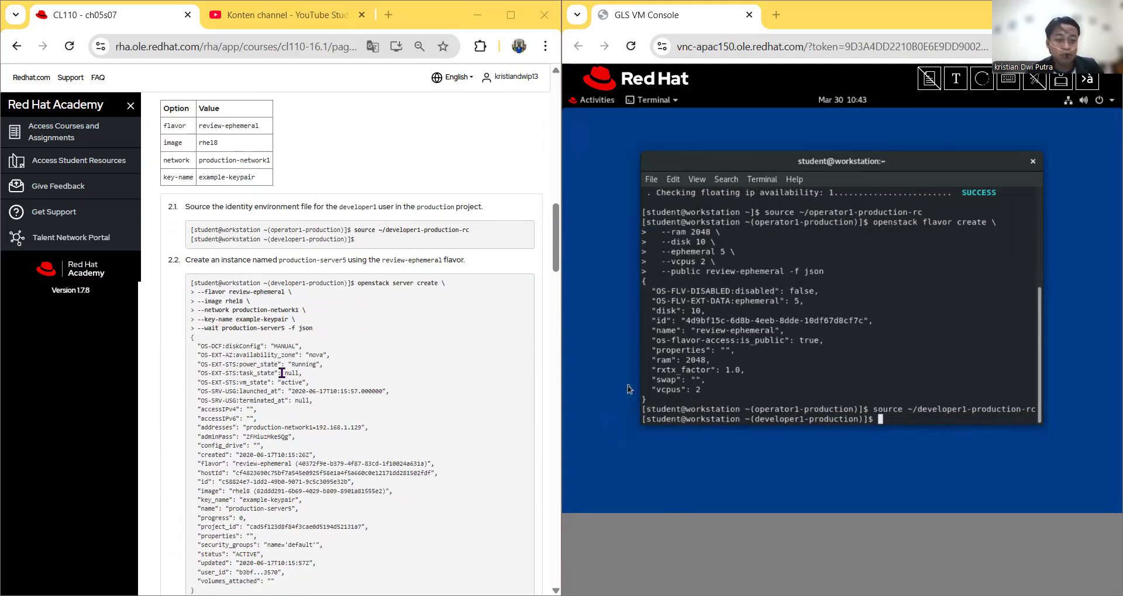
pyautogui.scroll(4, 218, 299)
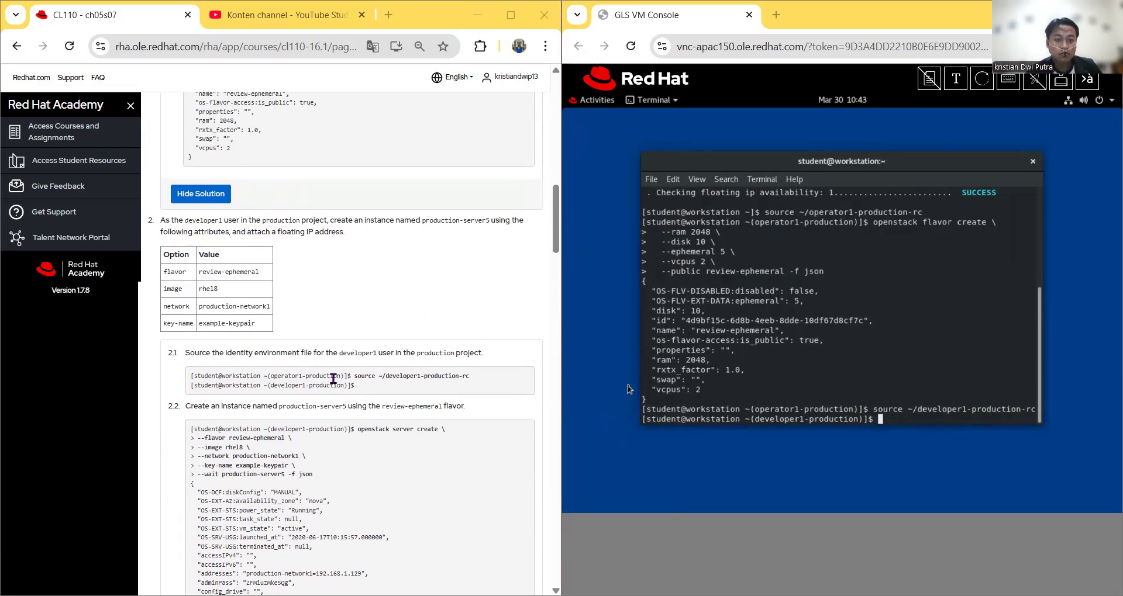
pyautogui.scroll(-2, 393, 465)
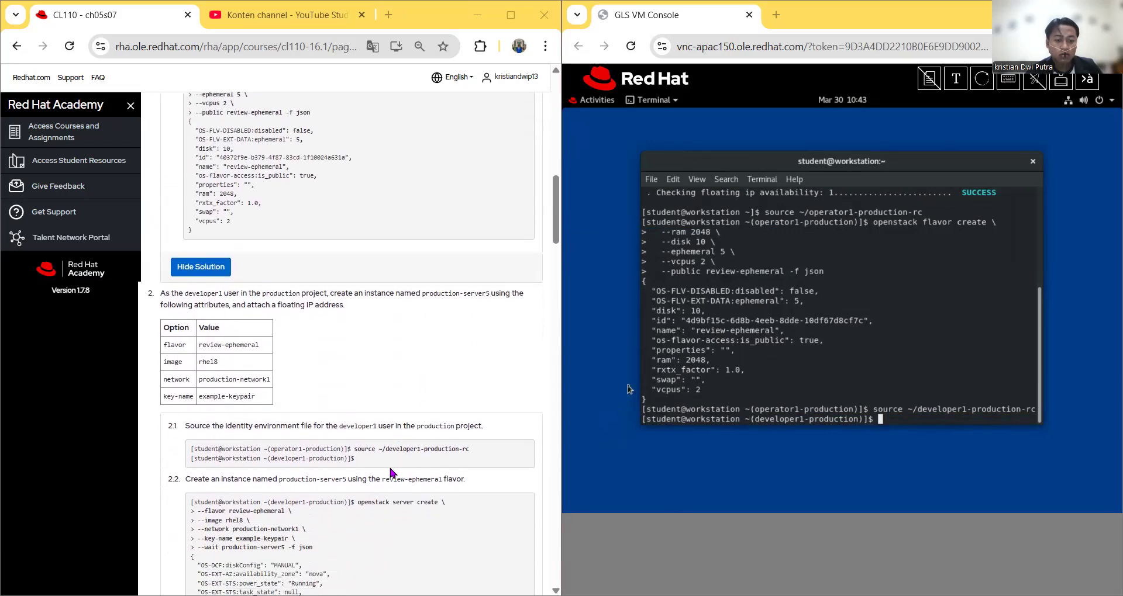
# Step: Send the production-server5 create command using review-ephemeral, rhel8, production-network1 and example-keypair
pyautogui.scroll(-1, 386, 463)
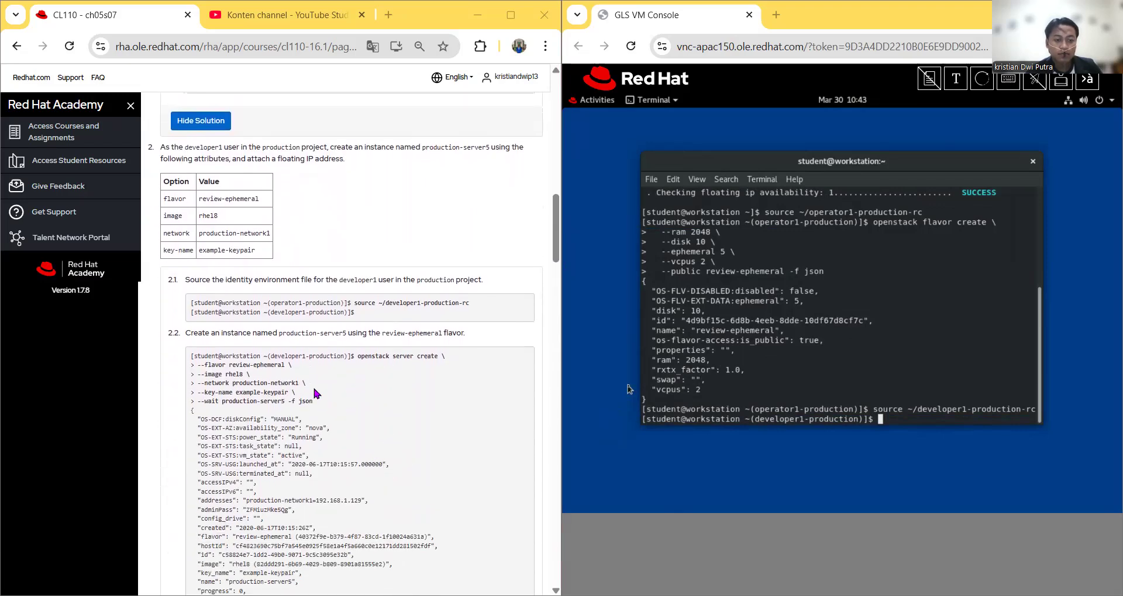
pyautogui.scroll(-1, 296, 351)
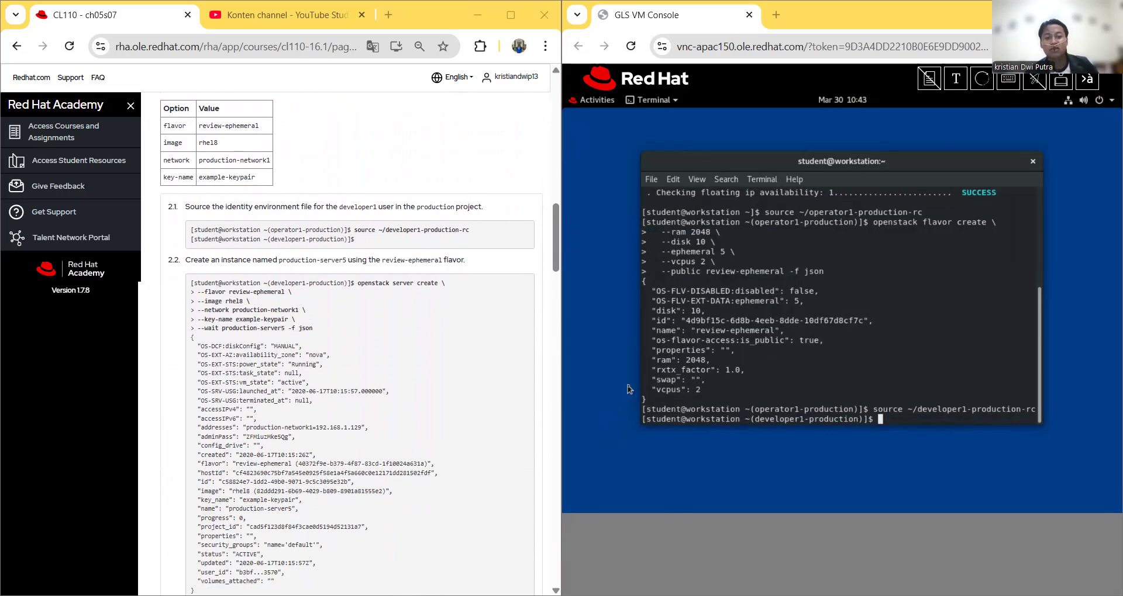
pyautogui.click(956, 80)
pyautogui.rightClick(719, 149)
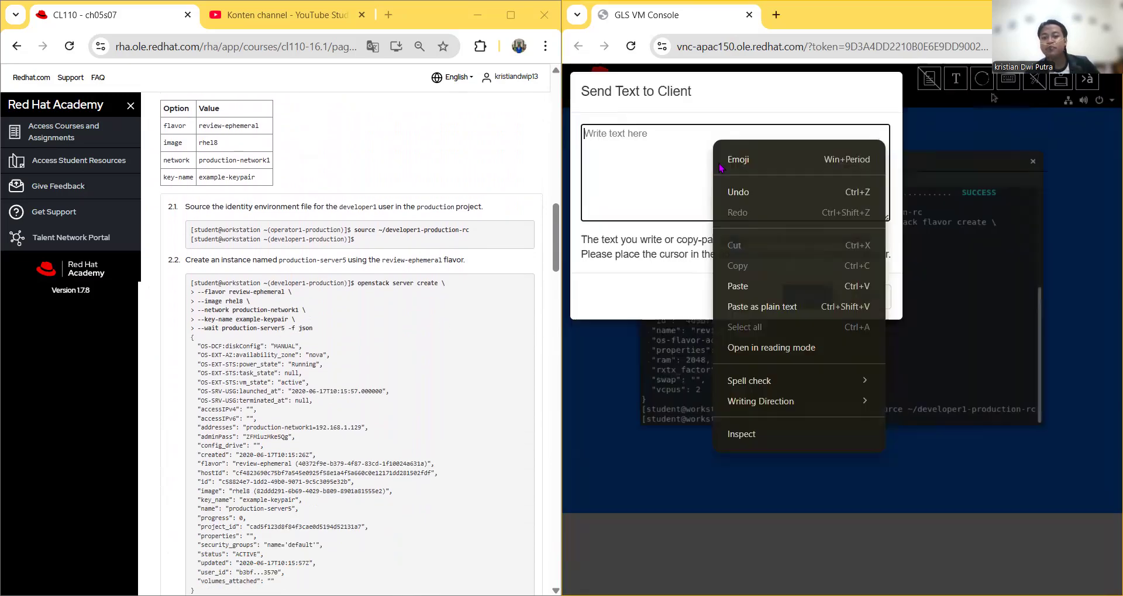
pyautogui.click(755, 283)
pyautogui.click(807, 297)
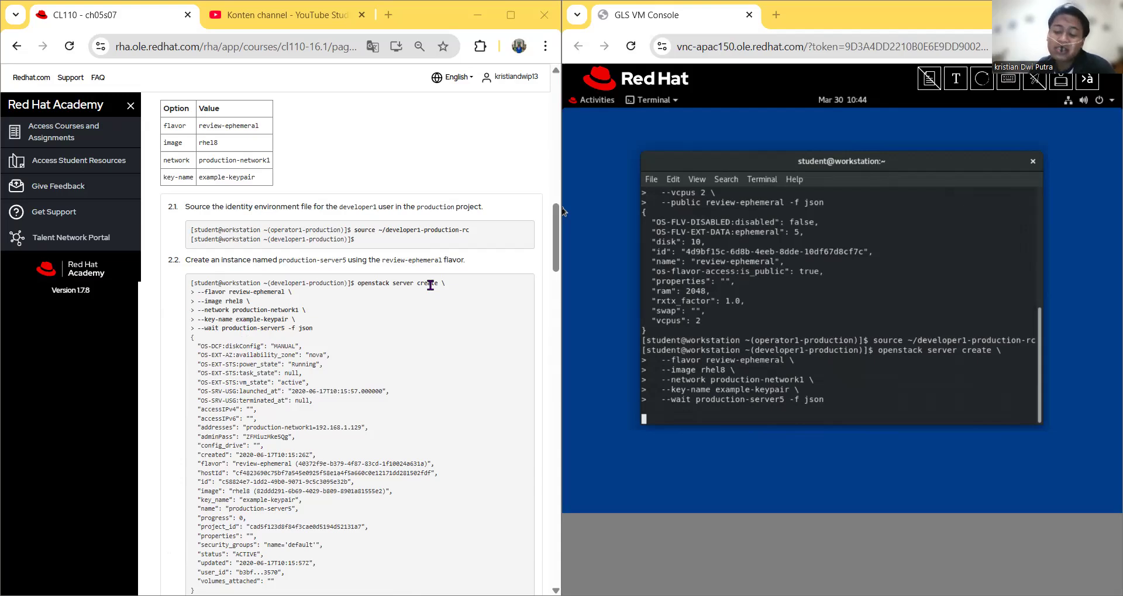
pyautogui.click(867, 409)
# Step: Run the server create command and wait until production-server5 is ACTIVE at 192.168.1.208
pyautogui.press('Return')
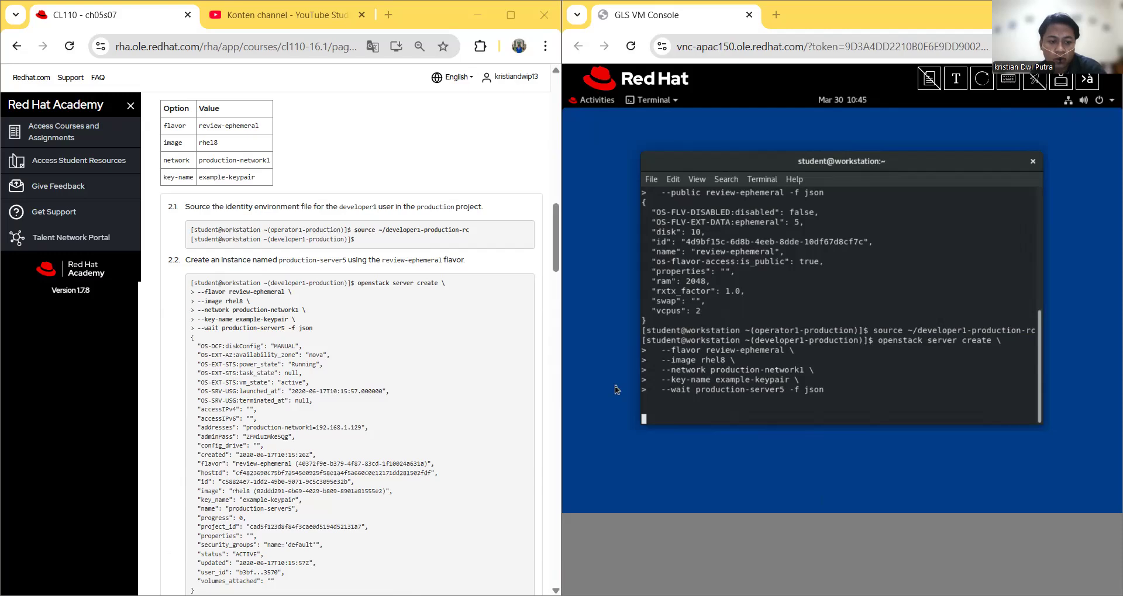
pyautogui.scroll(-4, 354, 343)
pyautogui.scroll(2, 353, 343)
pyautogui.click(644, 301)
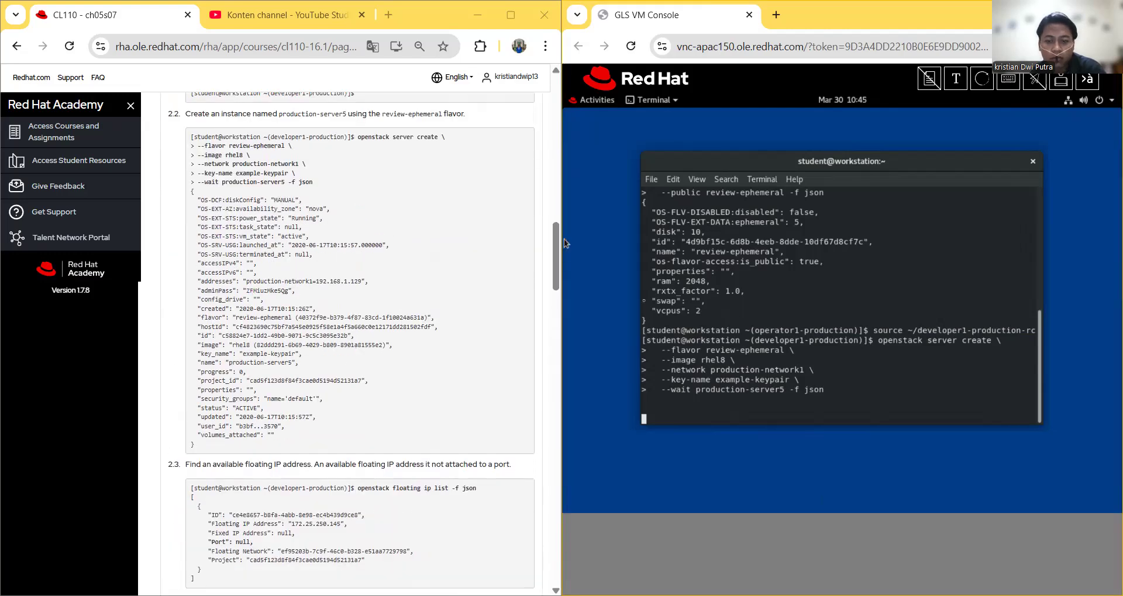
pyautogui.scroll(1, 780, 366)
pyautogui.scroll(-1, 780, 366)
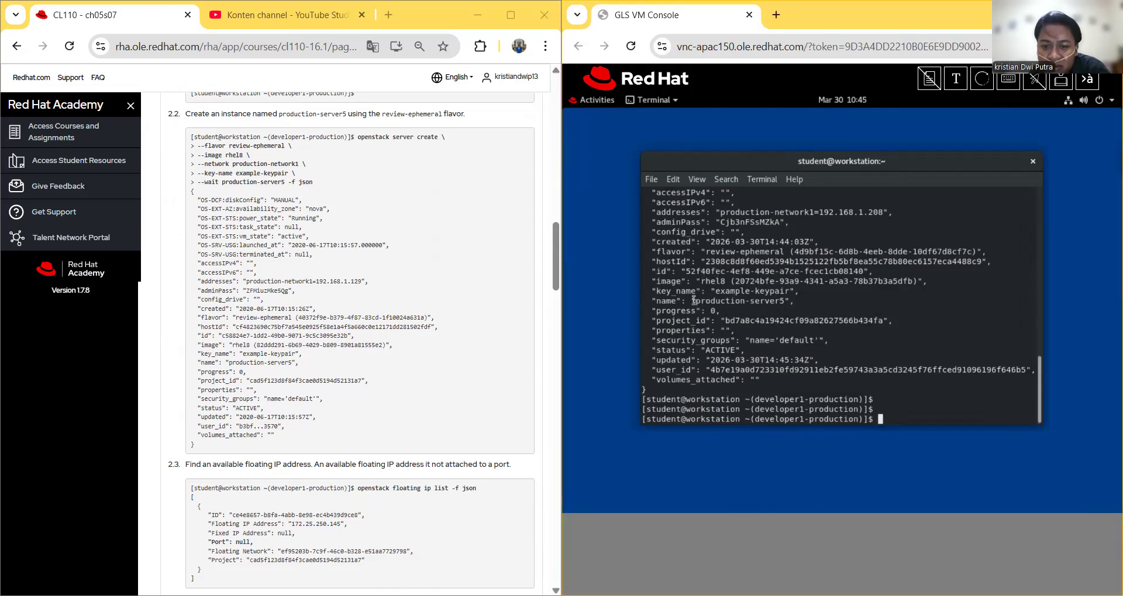
# Step: Select the 'openstack floating ip list -f json' command in step 2.3 of the course page
pyautogui.moveTo(750, 350); pyautogui.dragTo(659, 345)
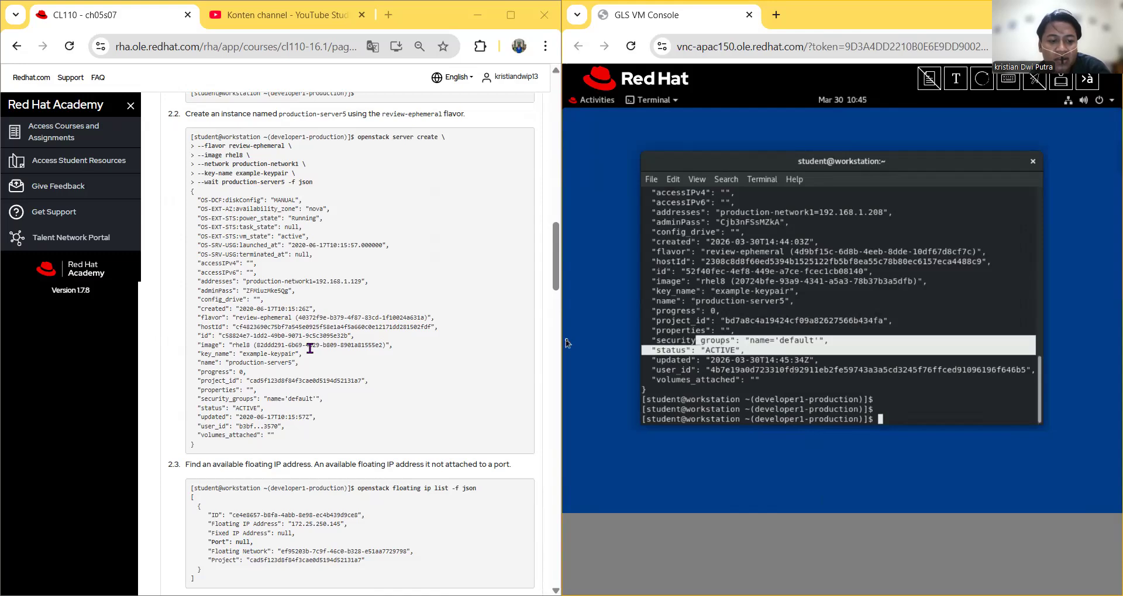
pyautogui.scroll(-3, 307, 351)
pyautogui.scroll(-1, 307, 367)
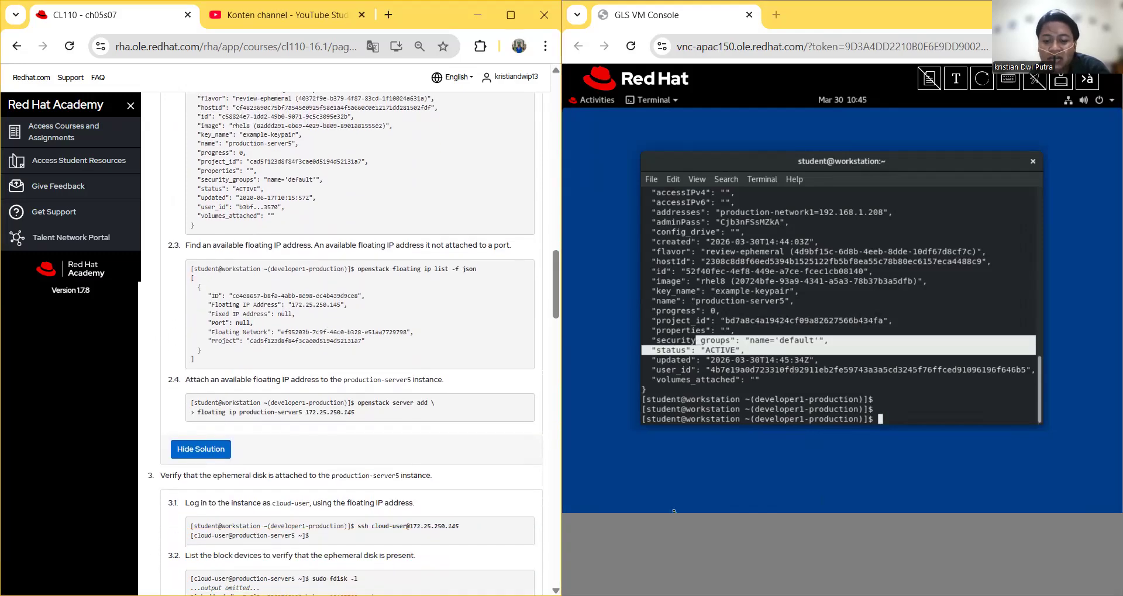
pyautogui.click(578, 489)
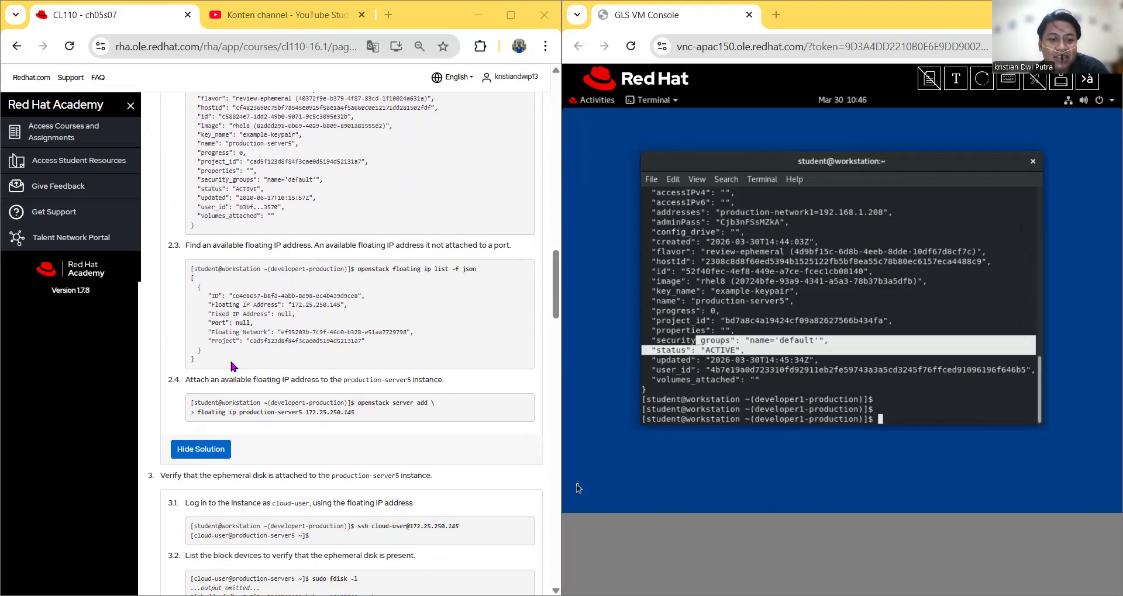
pyautogui.moveTo(359, 269); pyautogui.dragTo(502, 267)
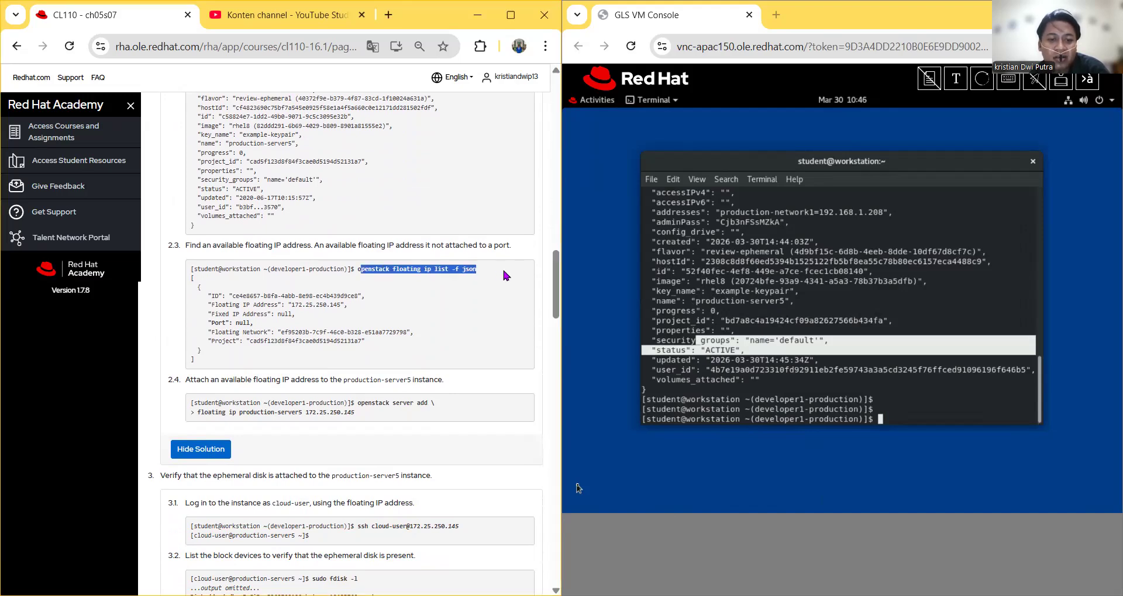
pyautogui.click(970, 275)
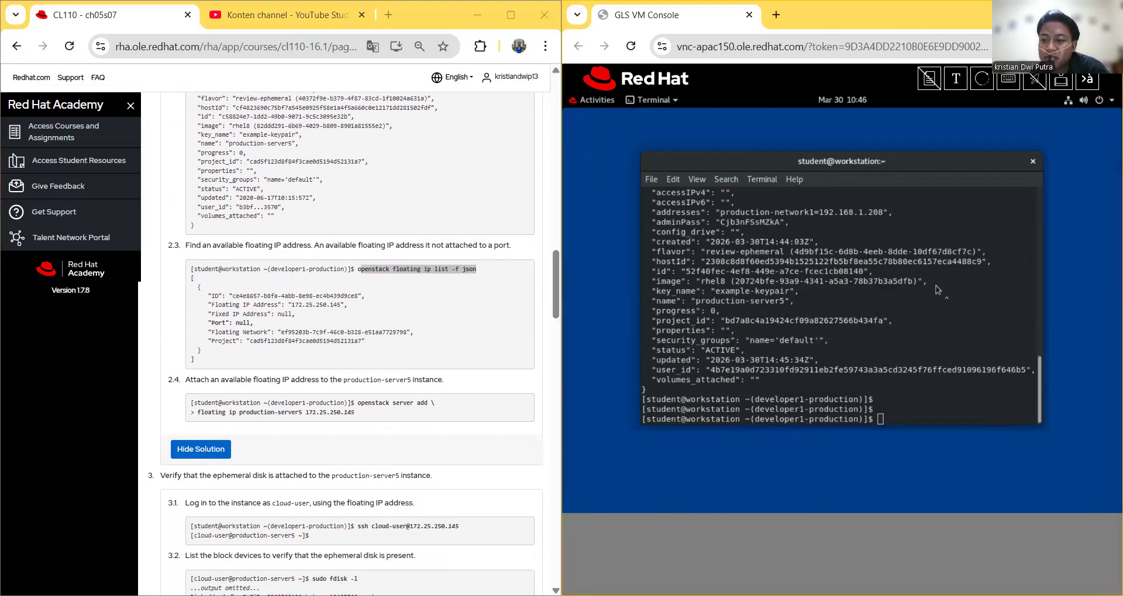
pyautogui.click(956, 78)
pyautogui.rightClick(840, 142)
pyautogui.click(863, 286)
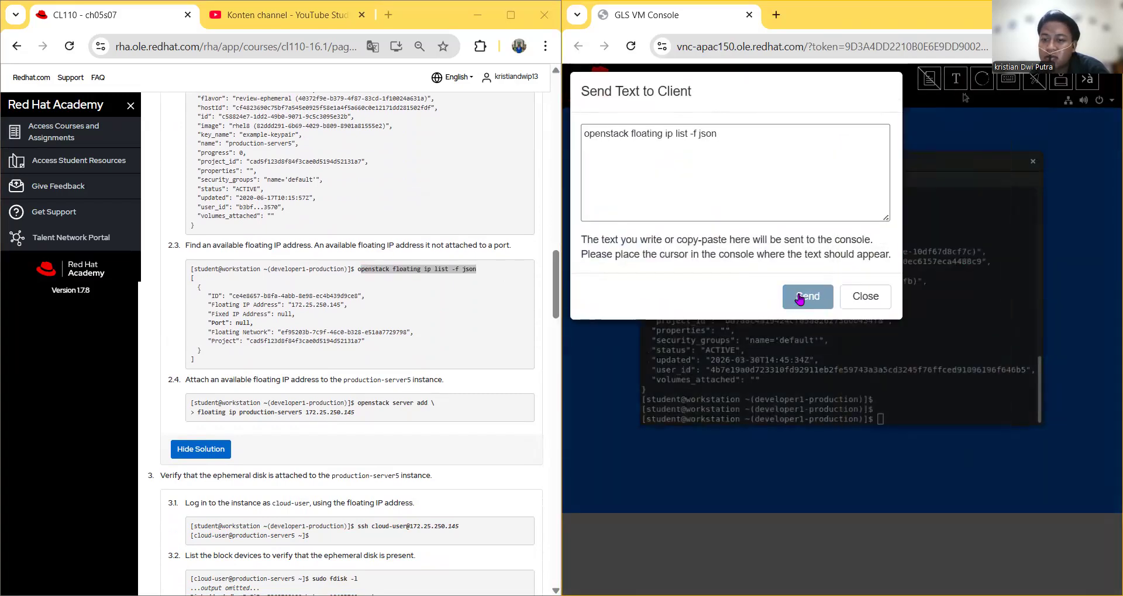
pyautogui.click(807, 296)
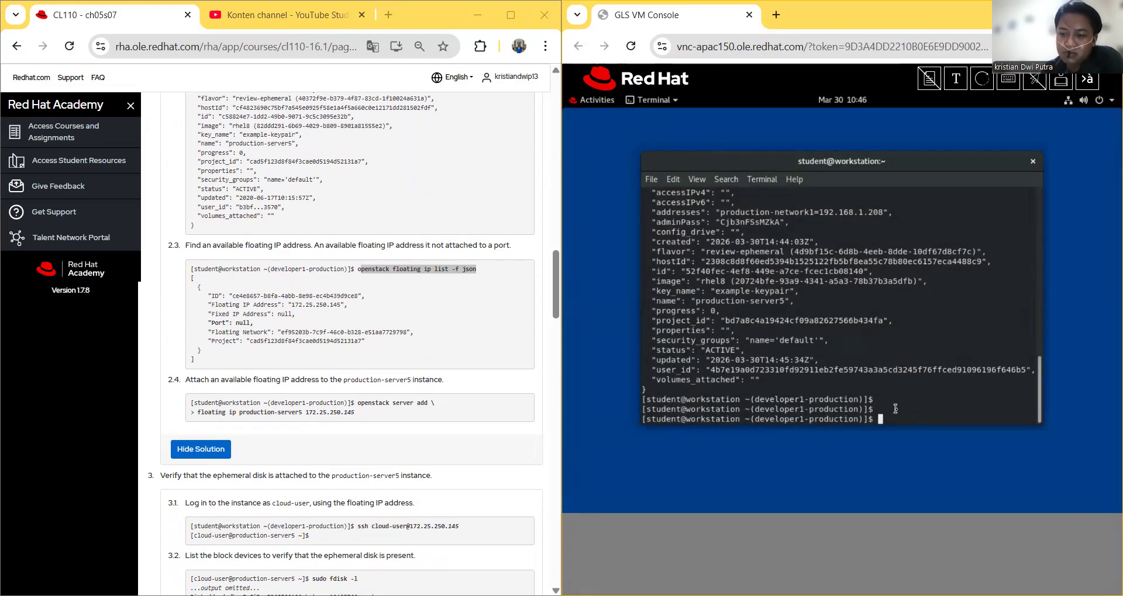
pyautogui.click(896, 510)
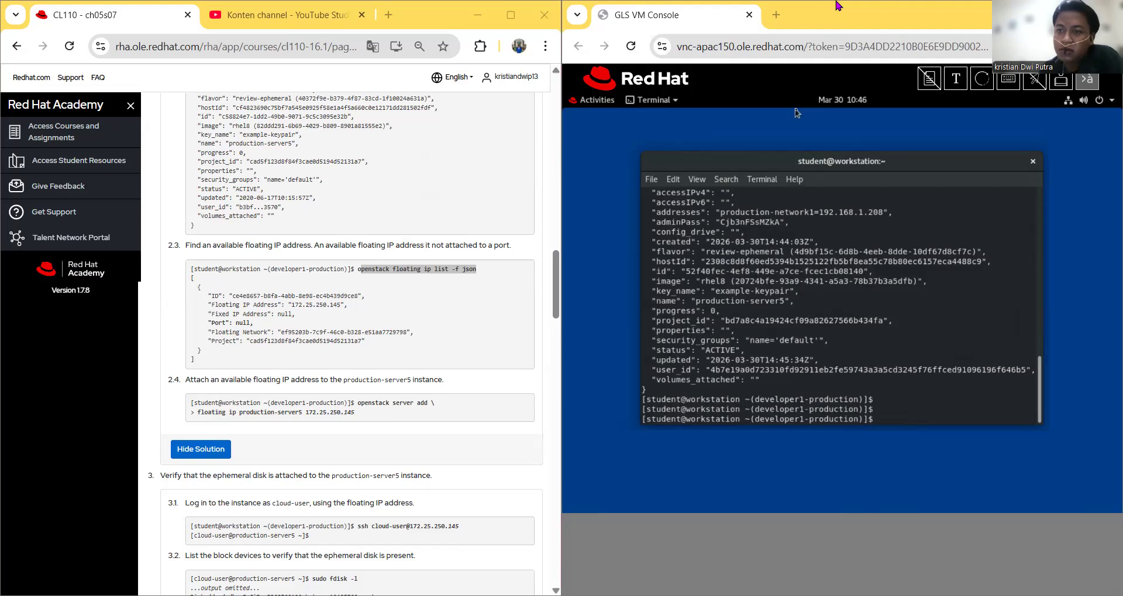
pyautogui.moveTo(837, 6); pyautogui.dragTo(586, 49)
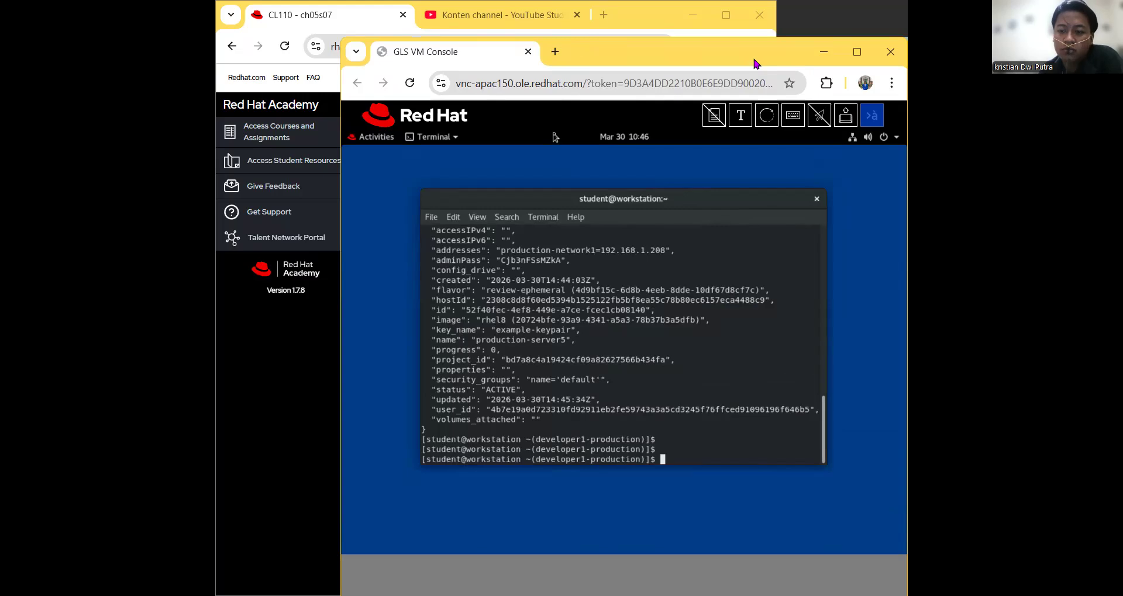
pyautogui.moveTo(753, 61); pyautogui.dragTo(1122, 234)
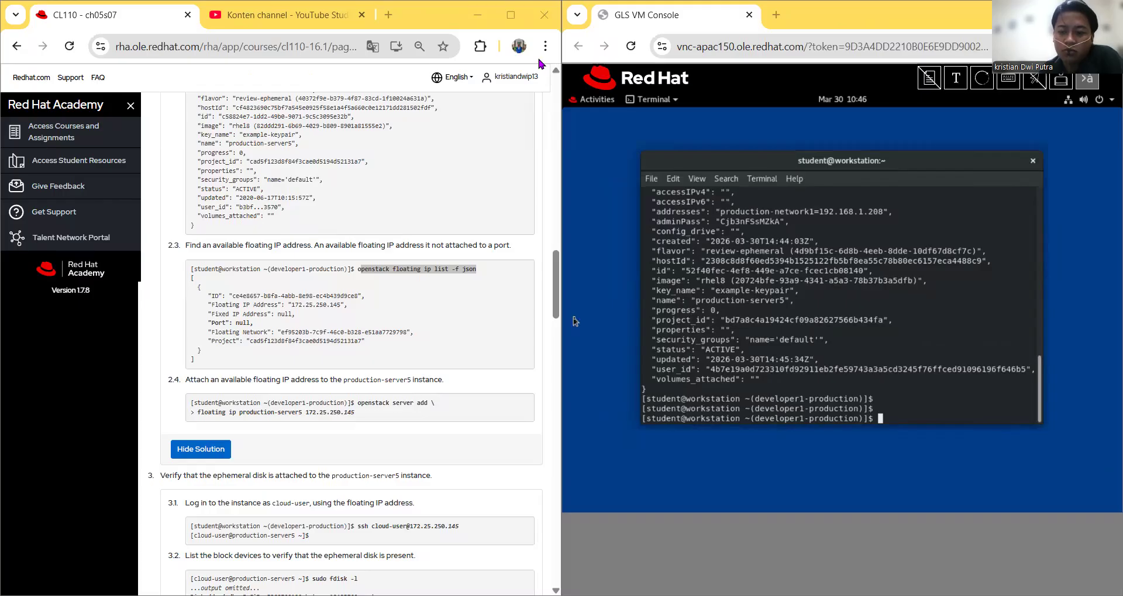
pyautogui.click(675, 487)
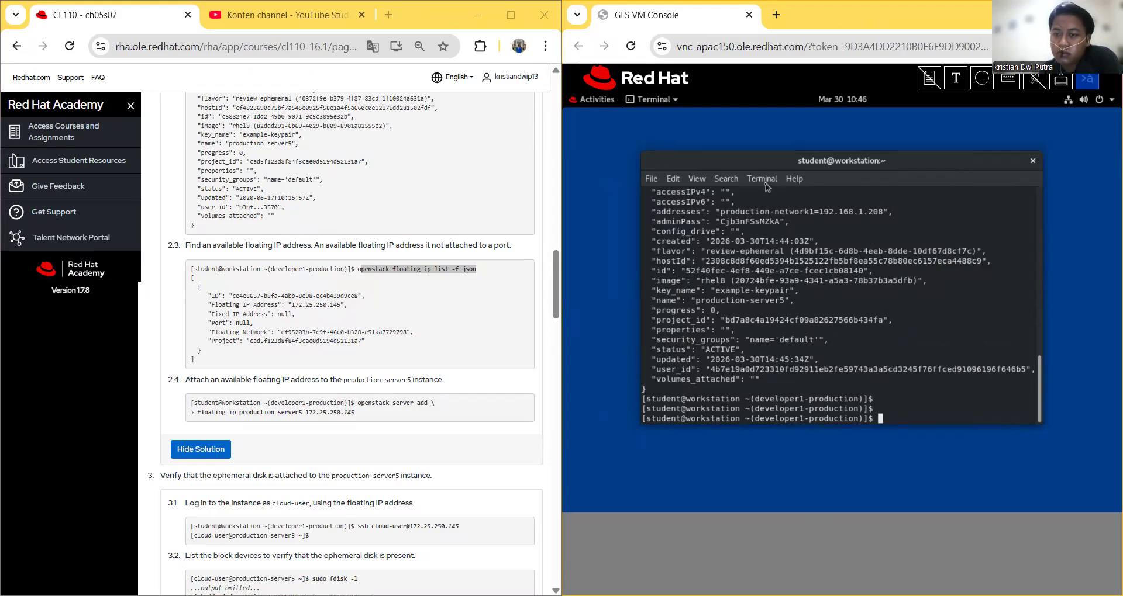
# Step: Open a new terminal tab and load the developer1 production credentials in it
pyautogui.click(656, 181)
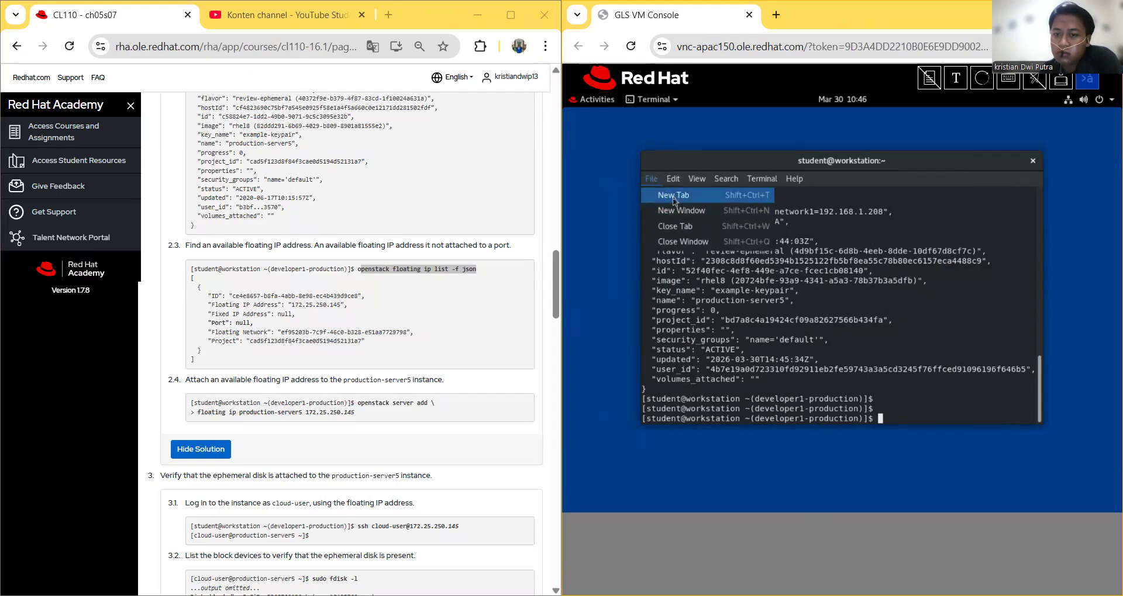
pyautogui.click(674, 196)
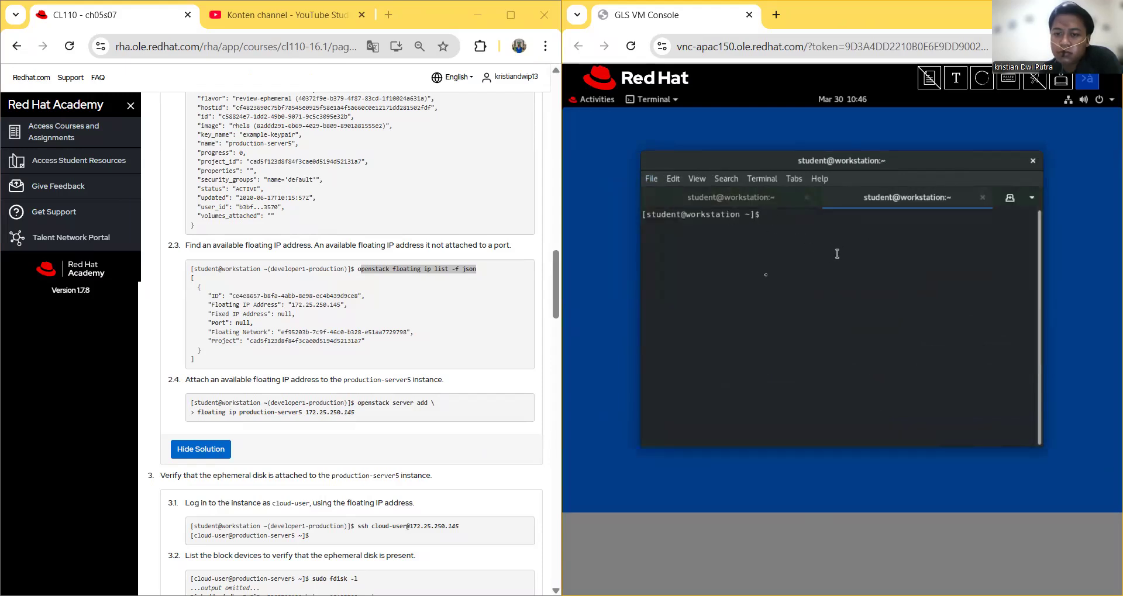
pyautogui.scroll(9, 393, 299)
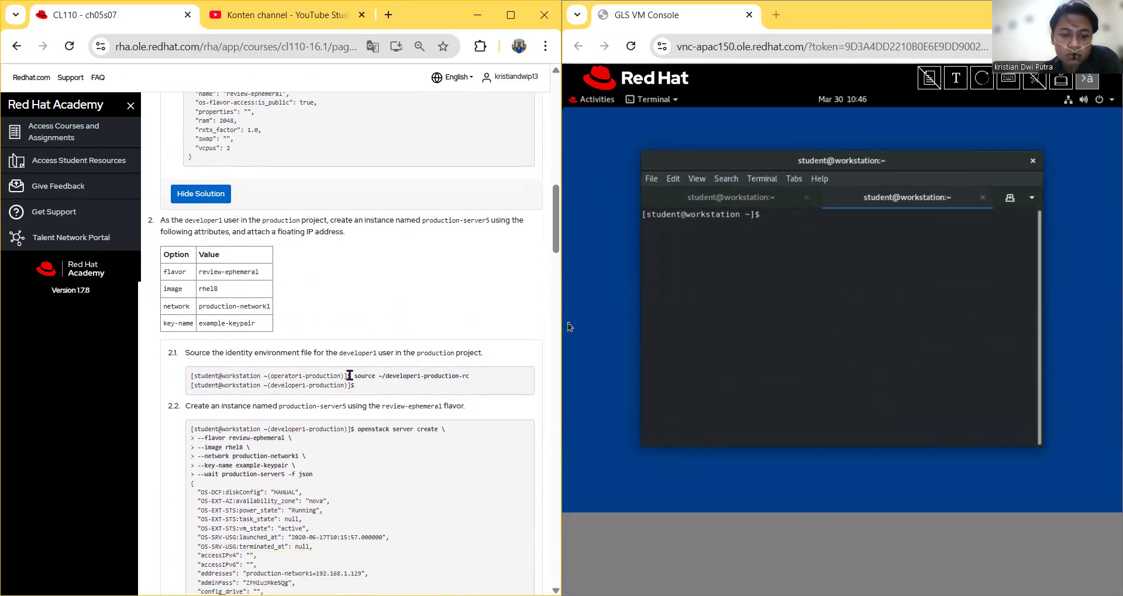
pyautogui.moveTo(354, 376); pyautogui.dragTo(472, 379)
pyautogui.rightClick(449, 379)
pyautogui.click(468, 390)
pyautogui.rightClick(752, 152)
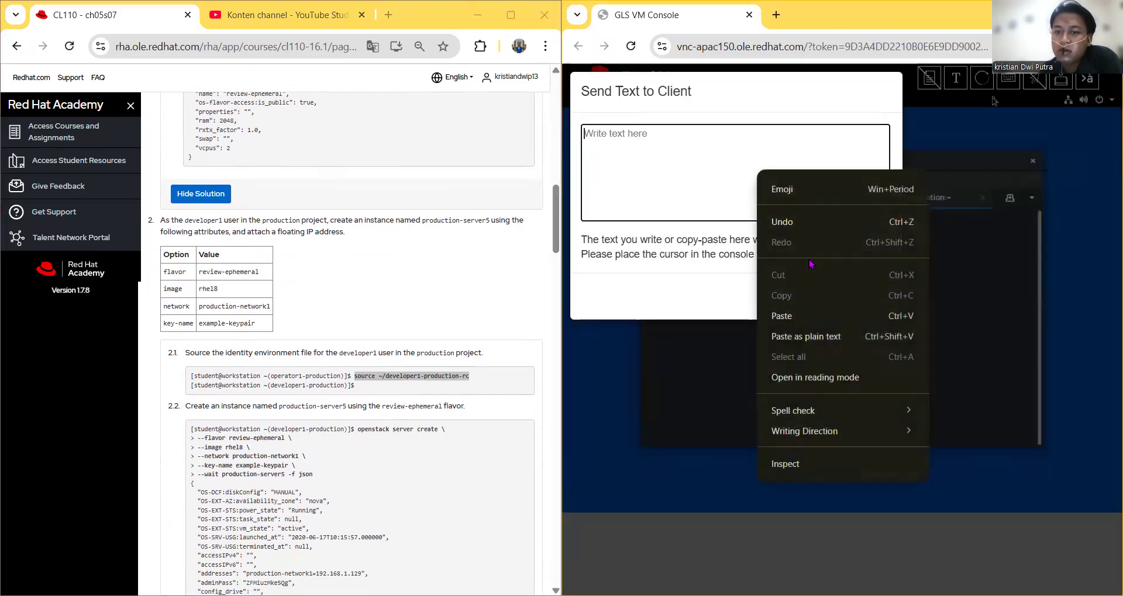
pyautogui.click(809, 260)
pyautogui.click(805, 297)
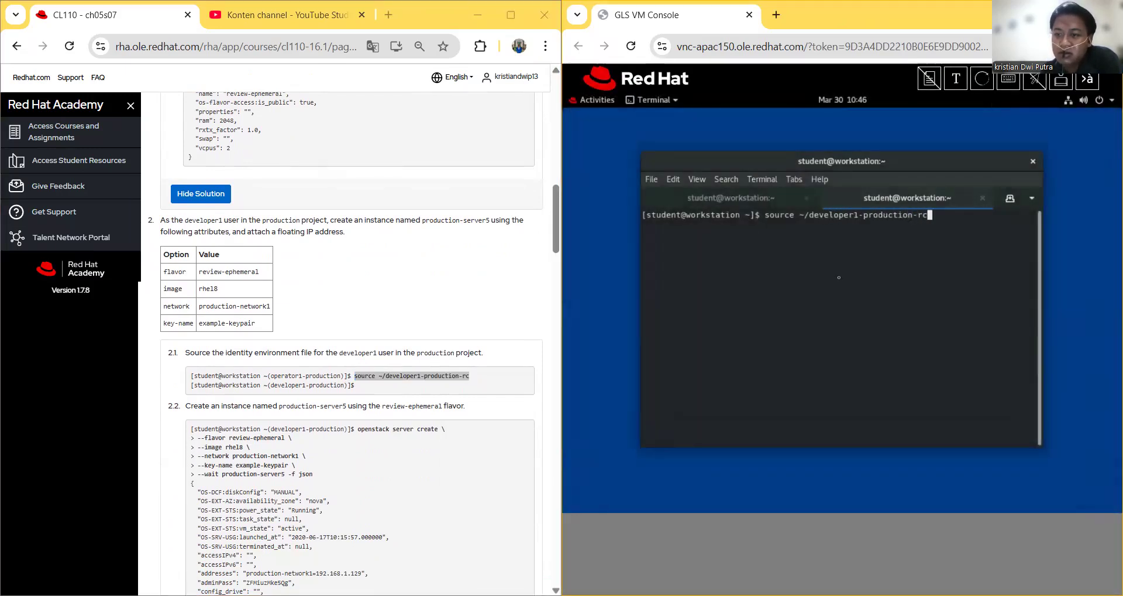
pyautogui.press('Return')
# Step: Send the 'openstack floating ip list' command to the new tab and check both tabs
pyautogui.scroll(-4, 395, 332)
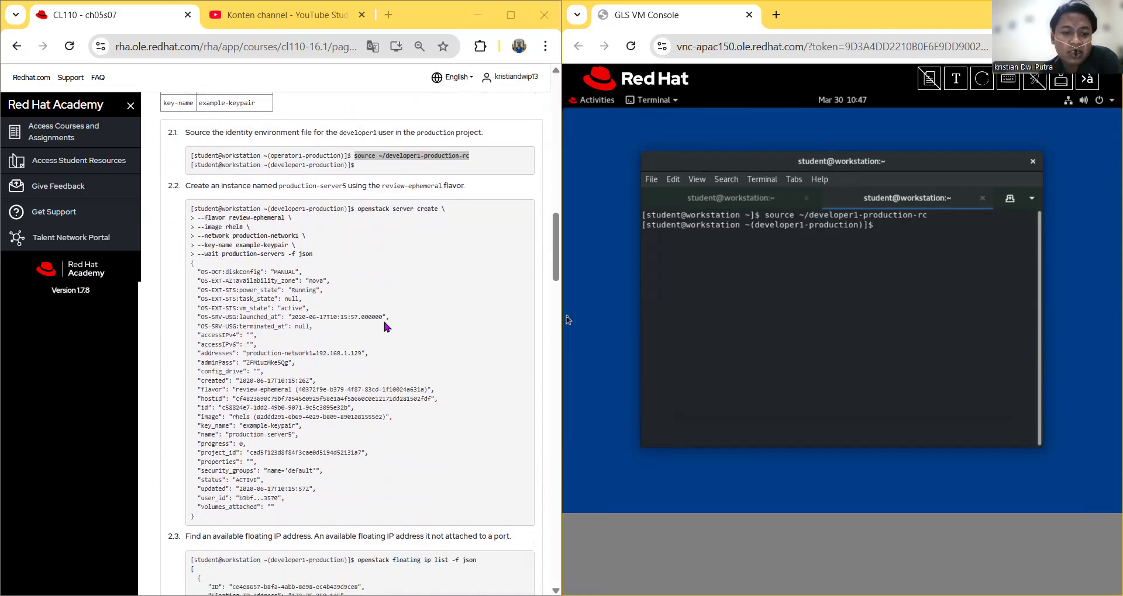
pyautogui.scroll(-6, 384, 324)
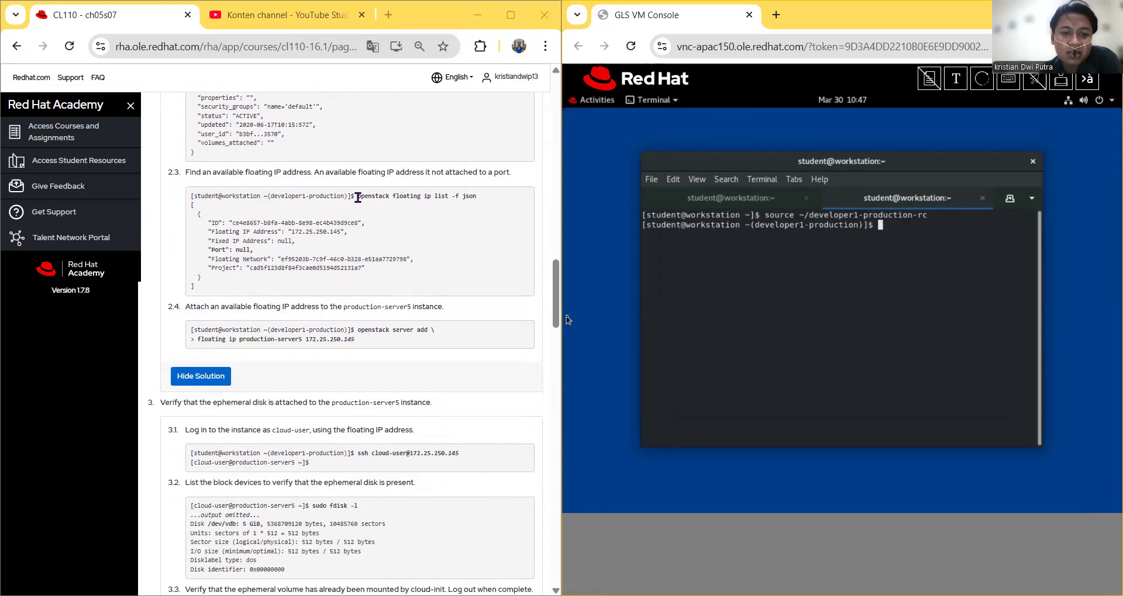
pyautogui.moveTo(358, 197); pyautogui.dragTo(476, 198)
pyautogui.rightClick(461, 193)
pyautogui.click(483, 201)
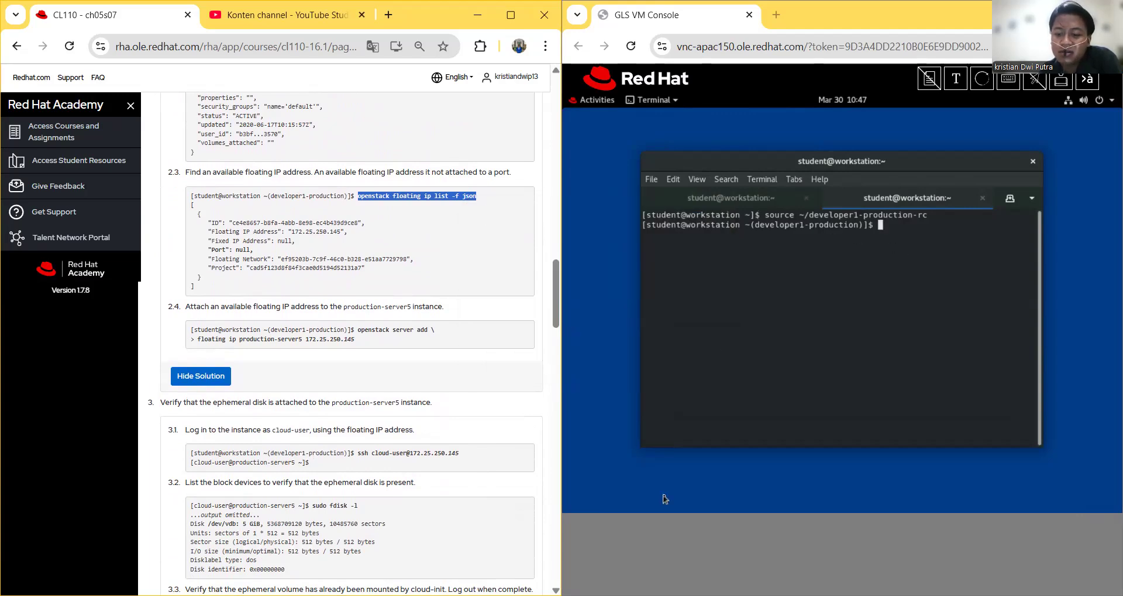
pyautogui.click(983, 312)
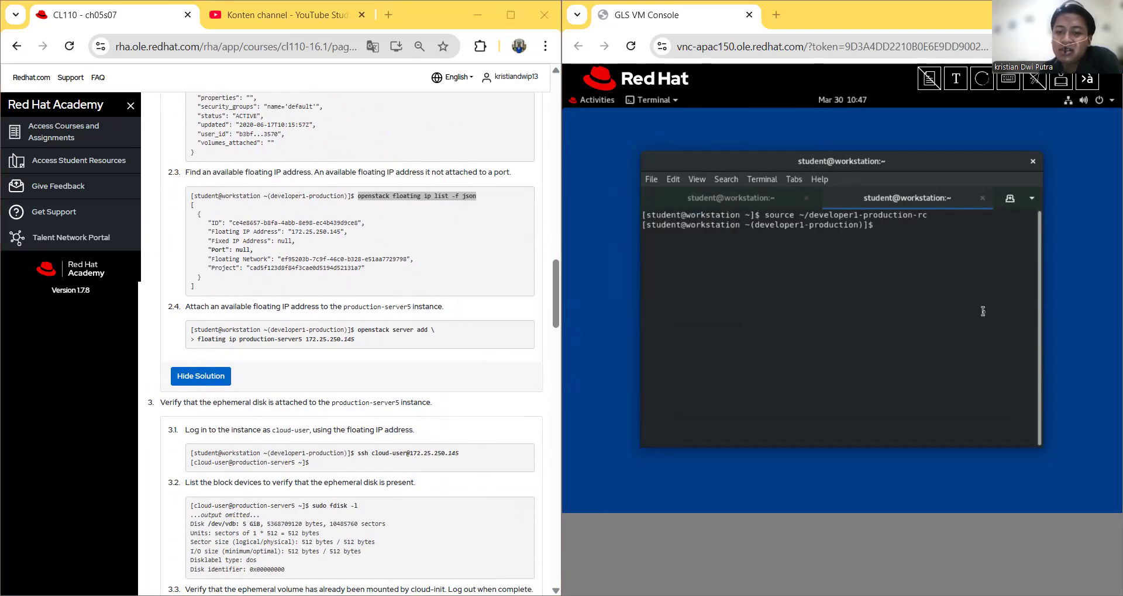
pyautogui.rightClick(953, 241)
pyautogui.click(957, 83)
pyautogui.rightClick(736, 172)
pyautogui.click(773, 318)
pyautogui.click(794, 308)
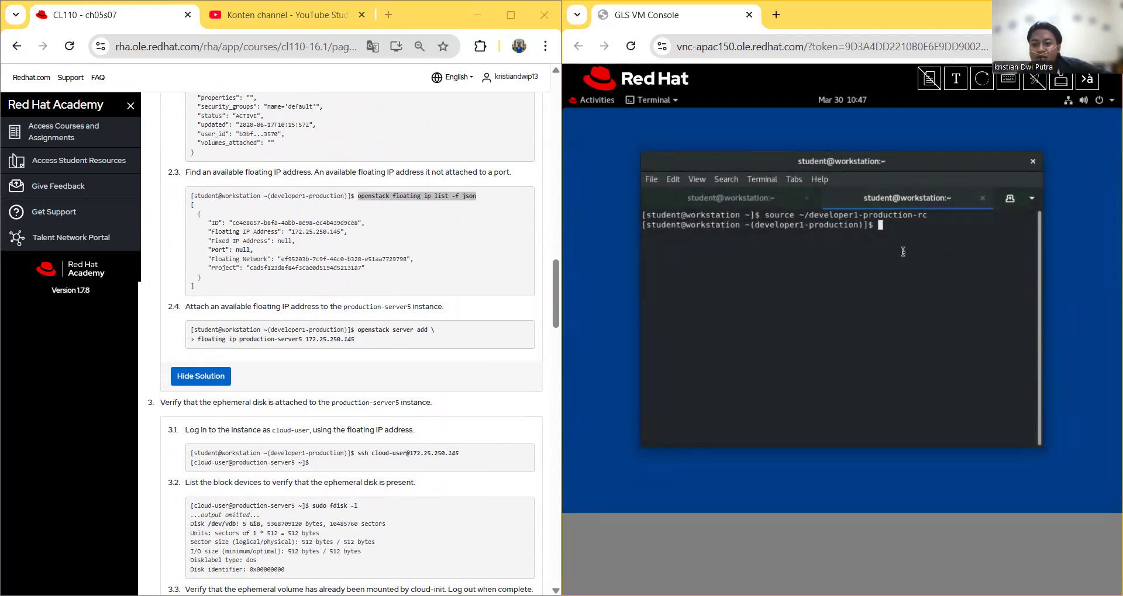
pyautogui.click(743, 200)
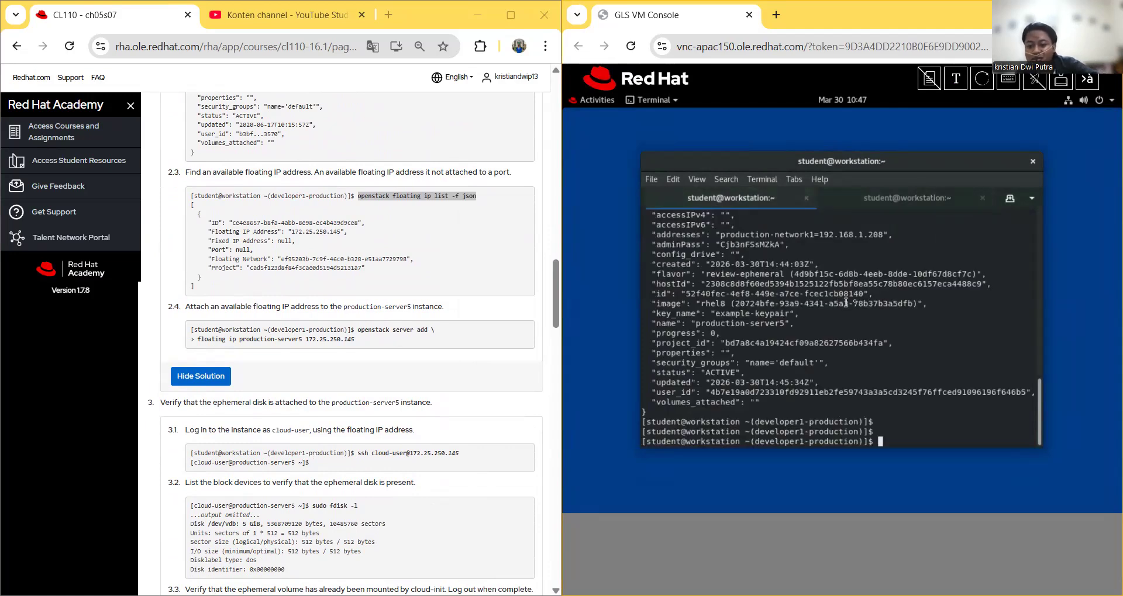
pyautogui.click(912, 199)
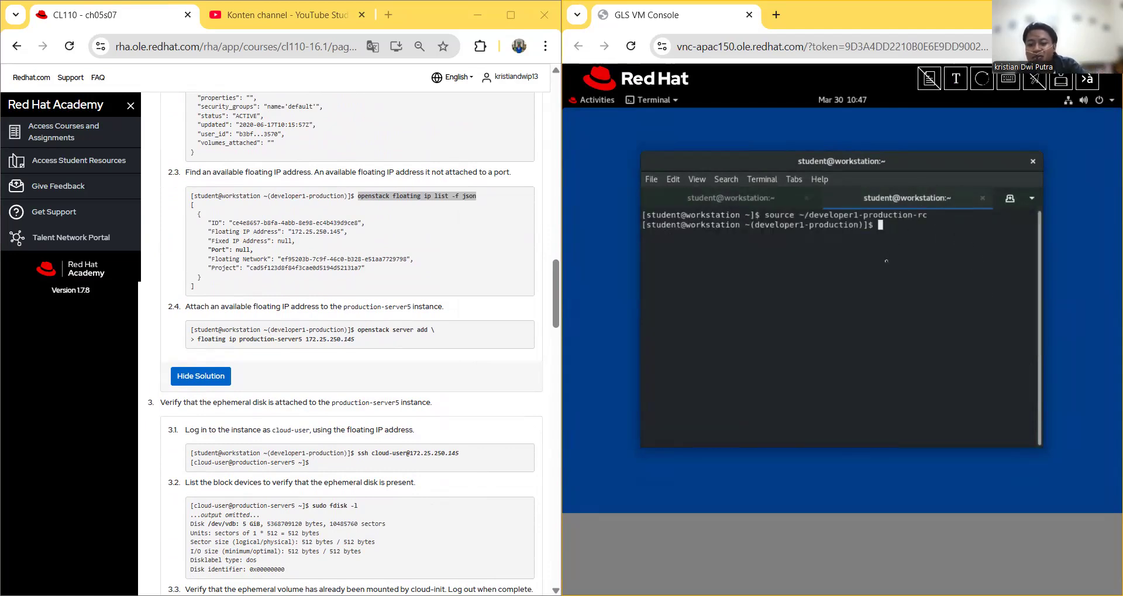
# Step: Open a new third terminal tab, then return to the tab showing the source command
pyautogui.click(656, 181)
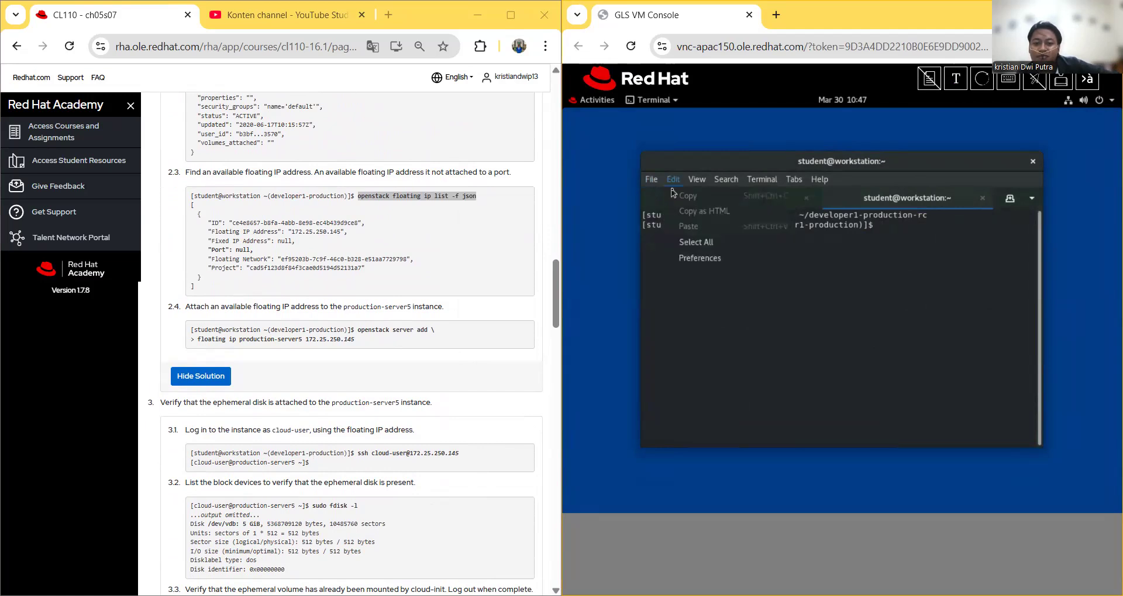
pyautogui.click(672, 195)
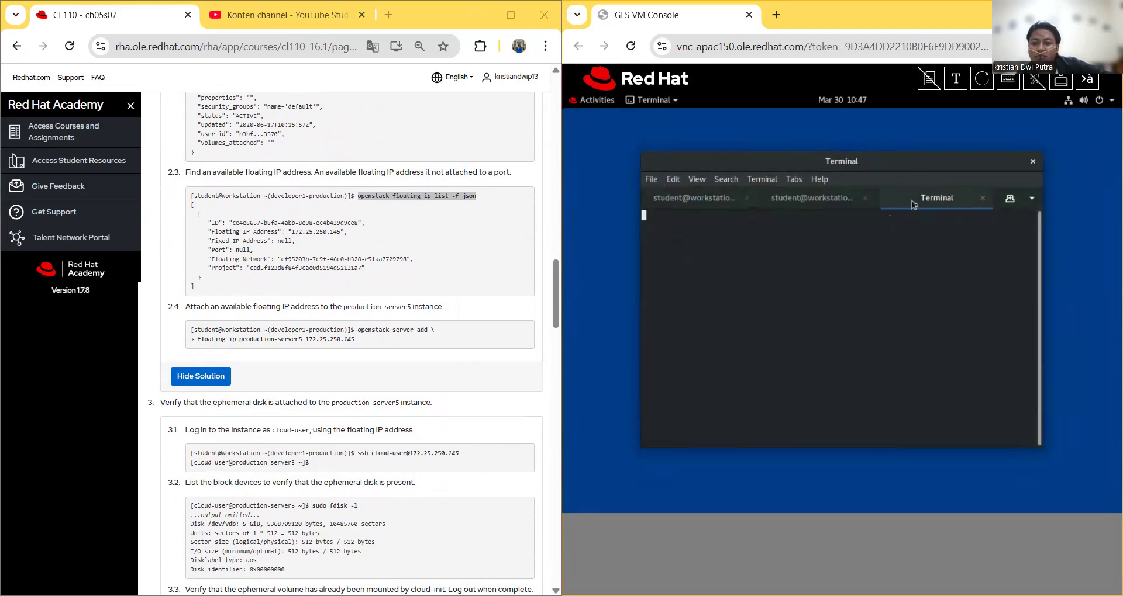
pyautogui.click(812, 200)
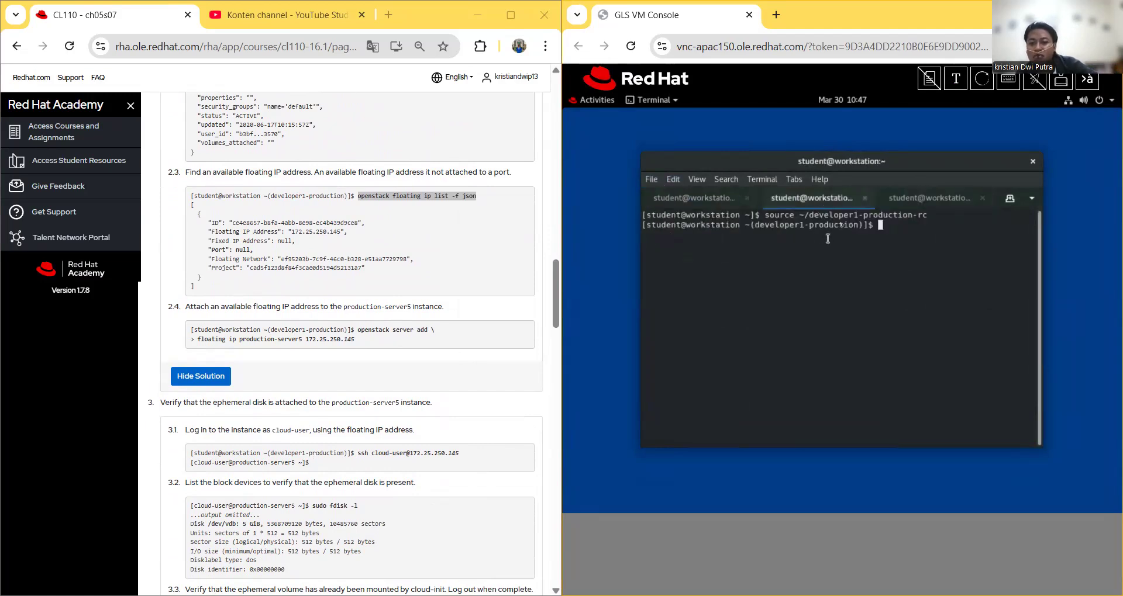
pyautogui.click(920, 201)
pyautogui.click(812, 198)
# Step: Copy the source ~/developer1-production-rc command into Send Text, then dismiss it unsent
pyautogui.moveTo(765, 215); pyautogui.dragTo(931, 214)
pyautogui.rightClick(931, 214)
pyautogui.click(942, 227)
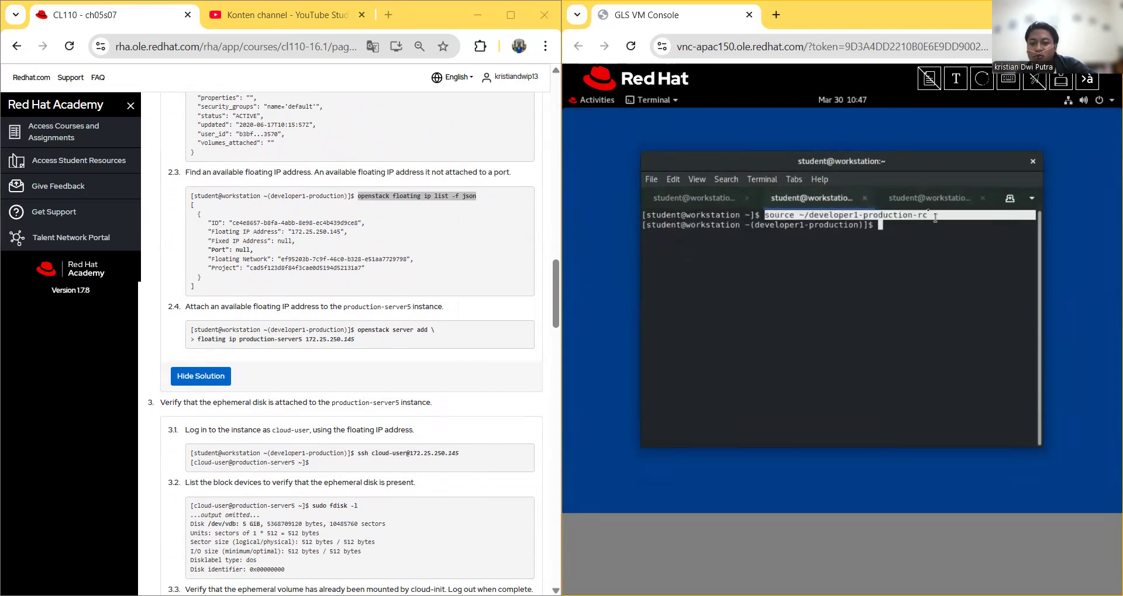
pyautogui.click(907, 205)
pyautogui.click(956, 78)
pyautogui.rightClick(800, 138)
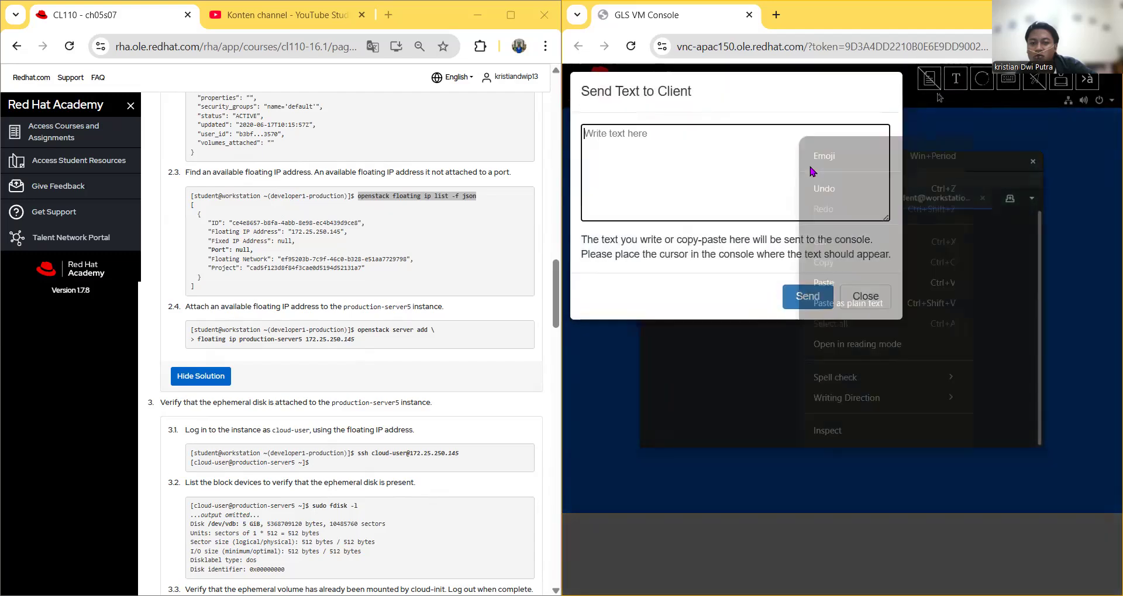
pyautogui.click(823, 283)
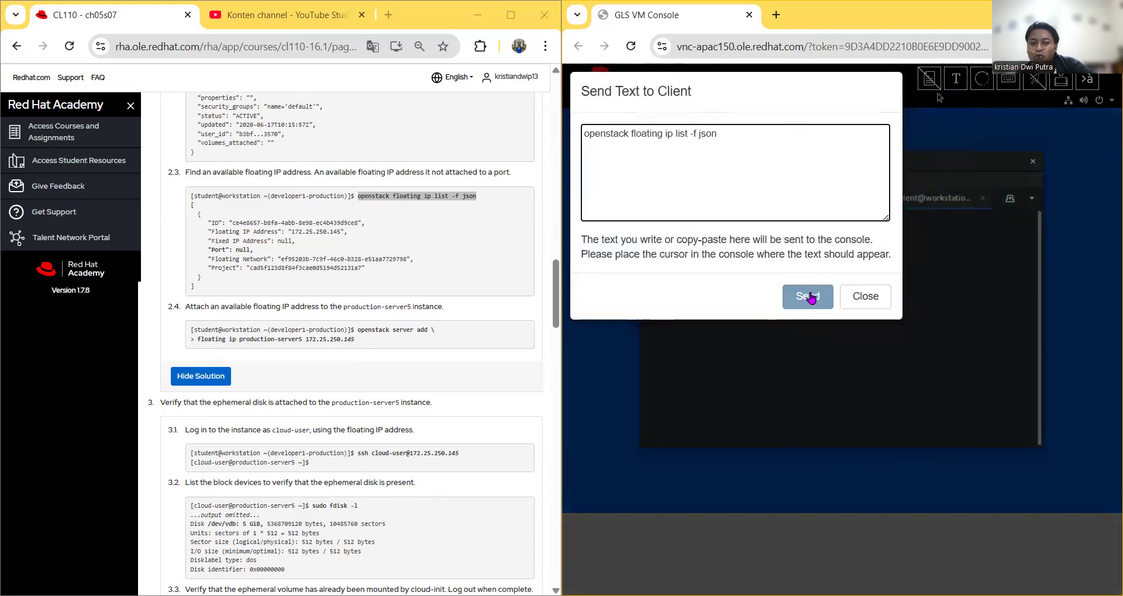
pyautogui.click(878, 298)
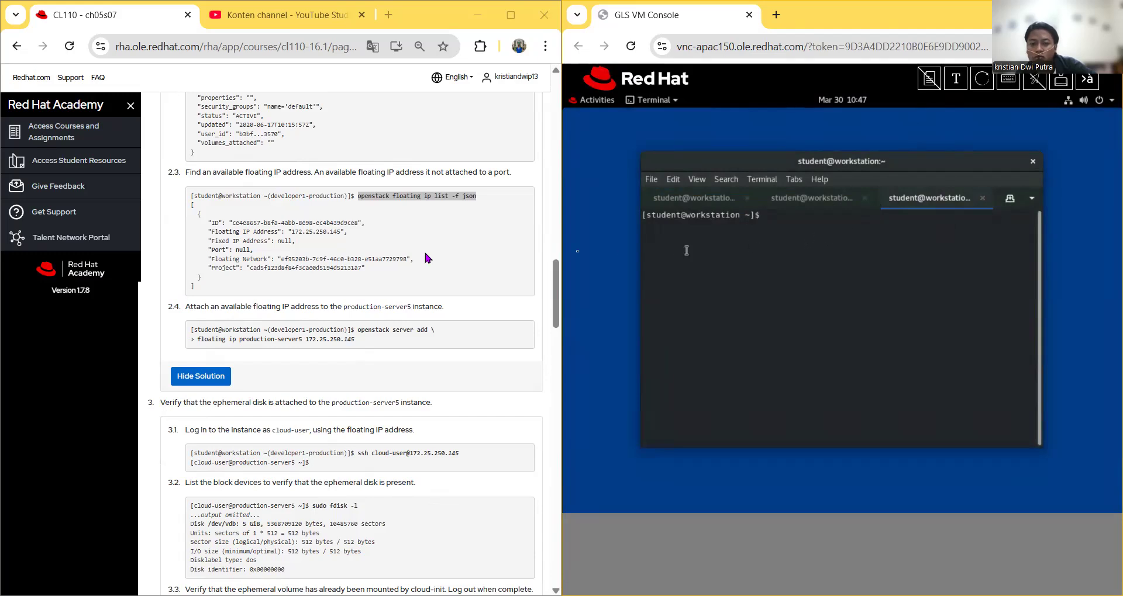
# Step: Copy the source command from guide step 2.1 and send it to the new terminal
pyautogui.scroll(2, 251, 260)
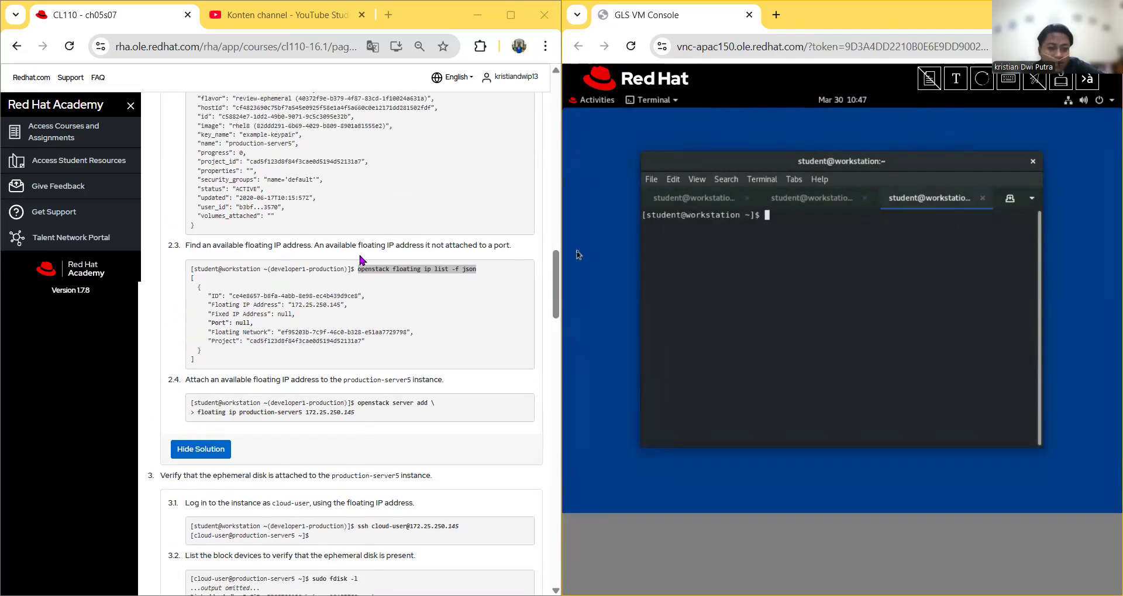
pyautogui.scroll(15, 363, 261)
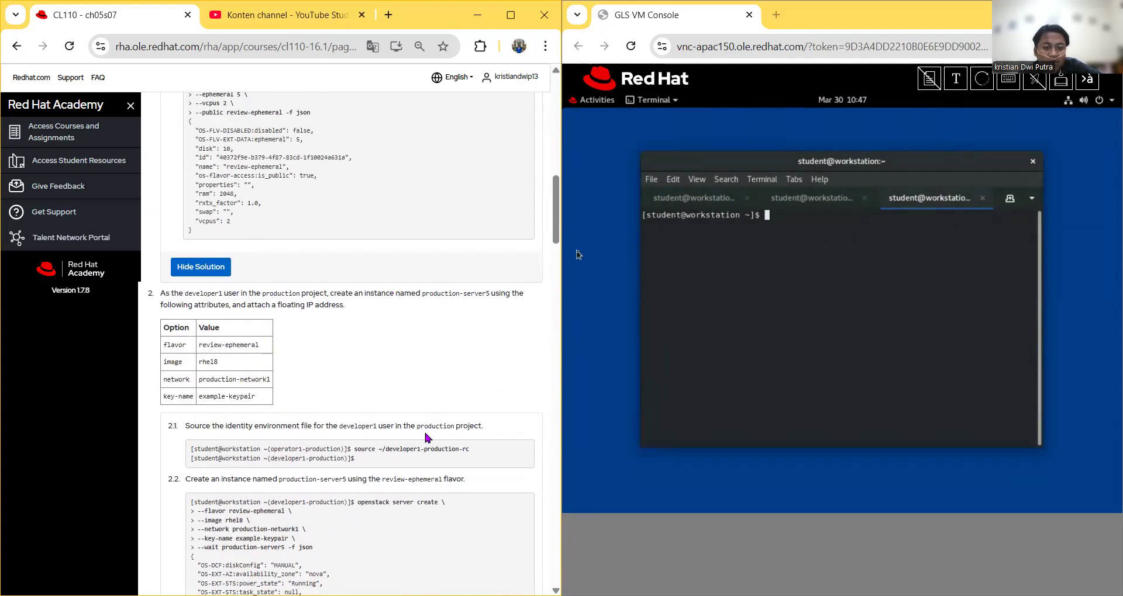
pyautogui.moveTo(354, 449); pyautogui.dragTo(464, 451)
pyautogui.rightClick(464, 452)
pyautogui.click(491, 291)
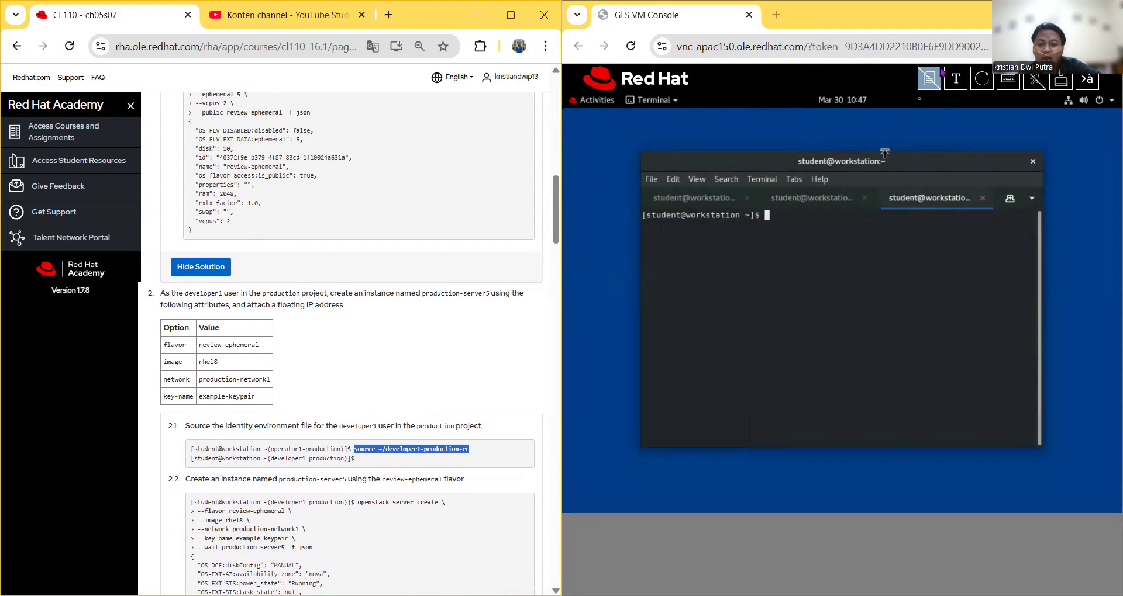
pyautogui.click(959, 80)
pyautogui.rightClick(703, 146)
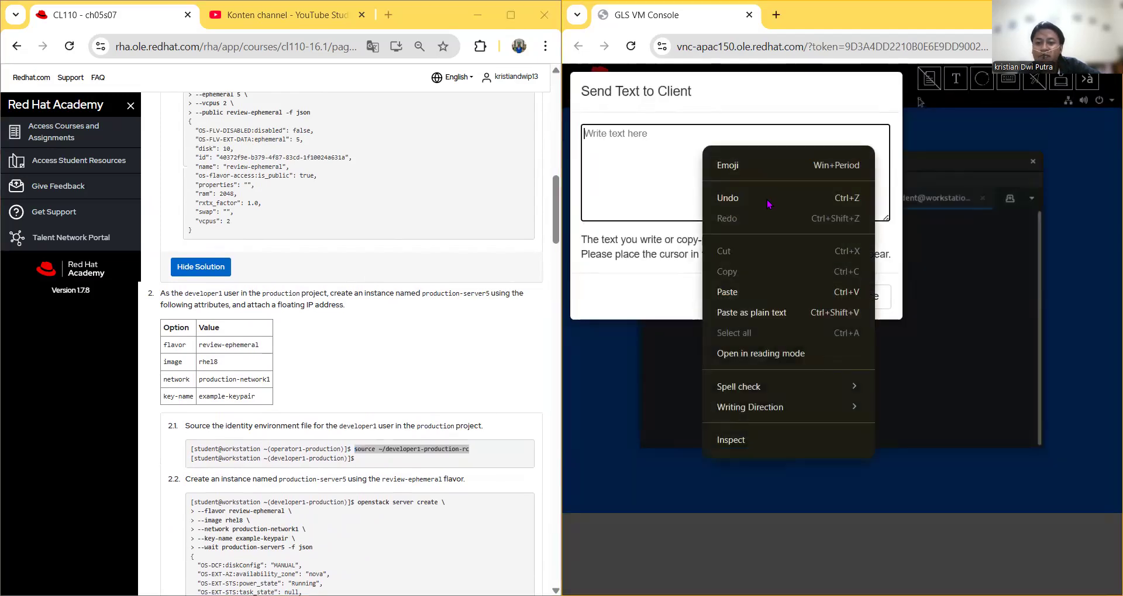
pyautogui.click(742, 286)
pyautogui.click(801, 297)
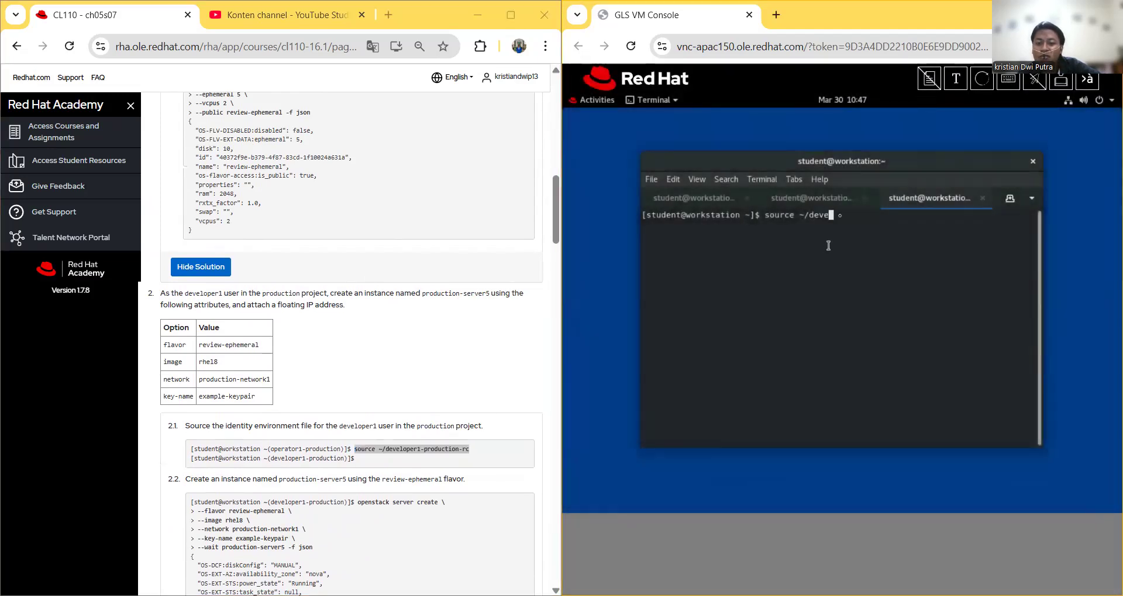
# Step: Close the two older terminal tabs and run source ~/developer1-production-rc
pyautogui.click(864, 197)
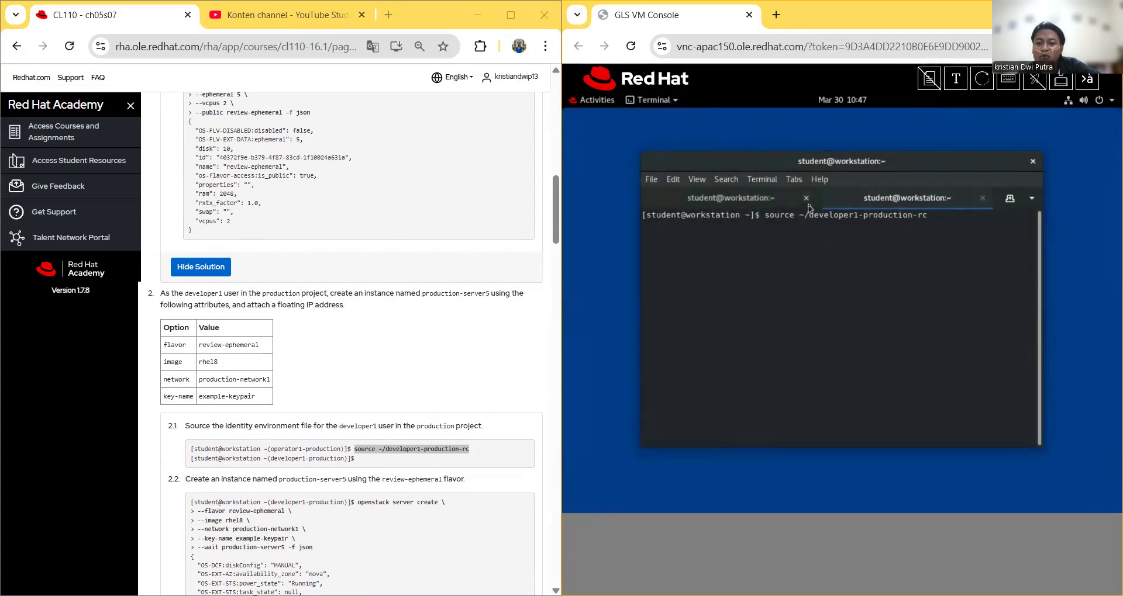
pyautogui.click(806, 198)
pyautogui.press('Return')
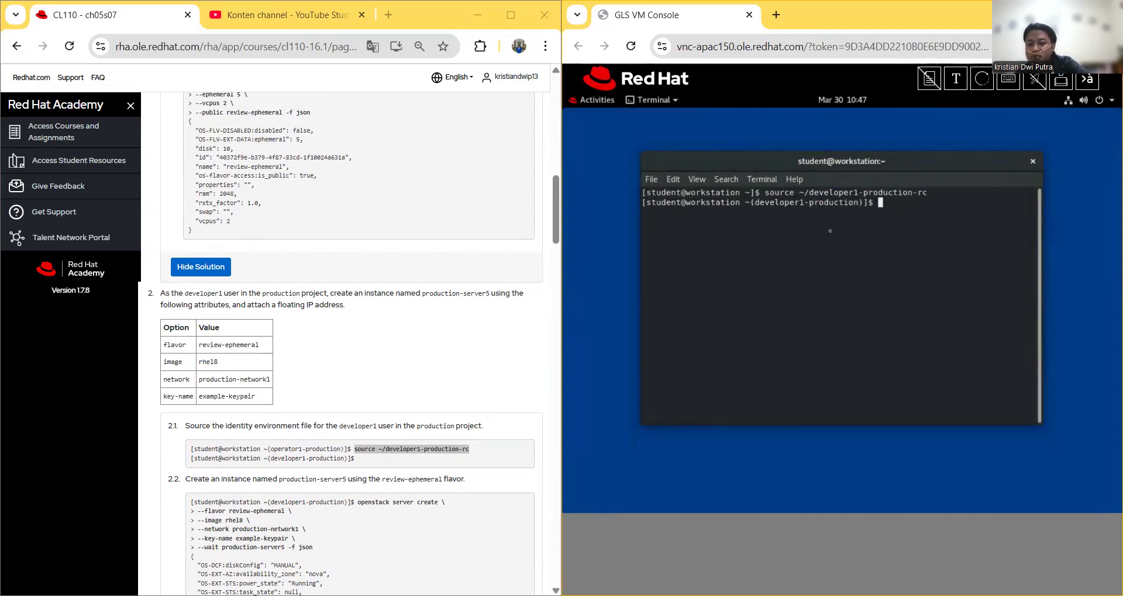
# Step: Run 'openstack floating ip list -f json', copied from guide step 2.3, showing unattached 172.25.250.102
pyautogui.scroll(-8, 368, 368)
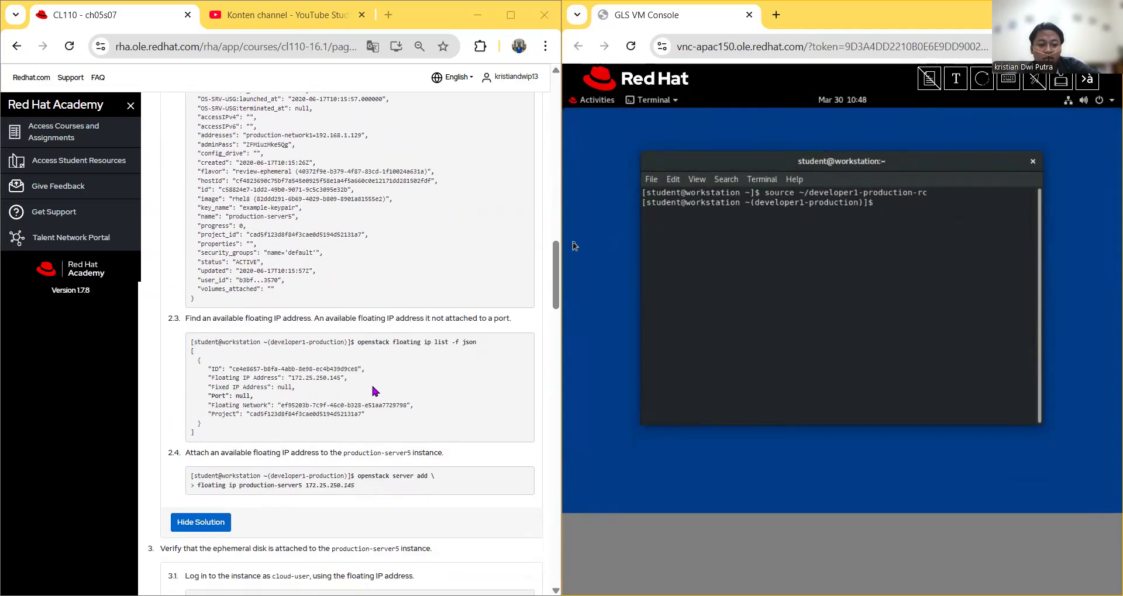
pyautogui.moveTo(358, 342); pyautogui.dragTo(477, 342)
pyautogui.click(363, 351)
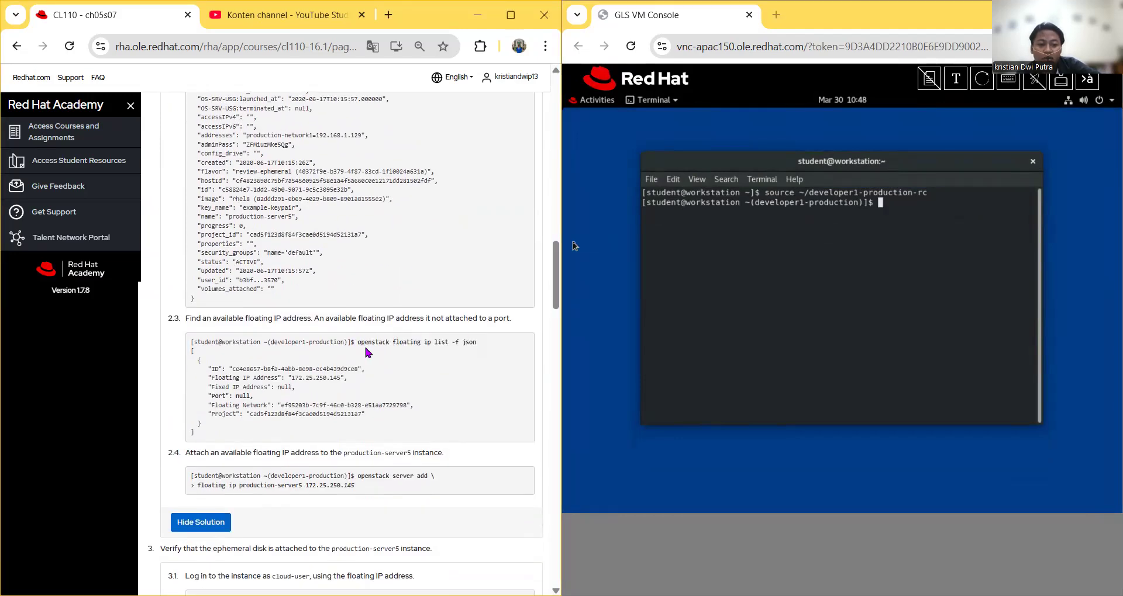
pyautogui.moveTo(355, 342); pyautogui.dragTo(477, 344)
pyautogui.rightClick(457, 342)
pyautogui.click(477, 352)
pyautogui.click(956, 79)
pyautogui.rightClick(665, 146)
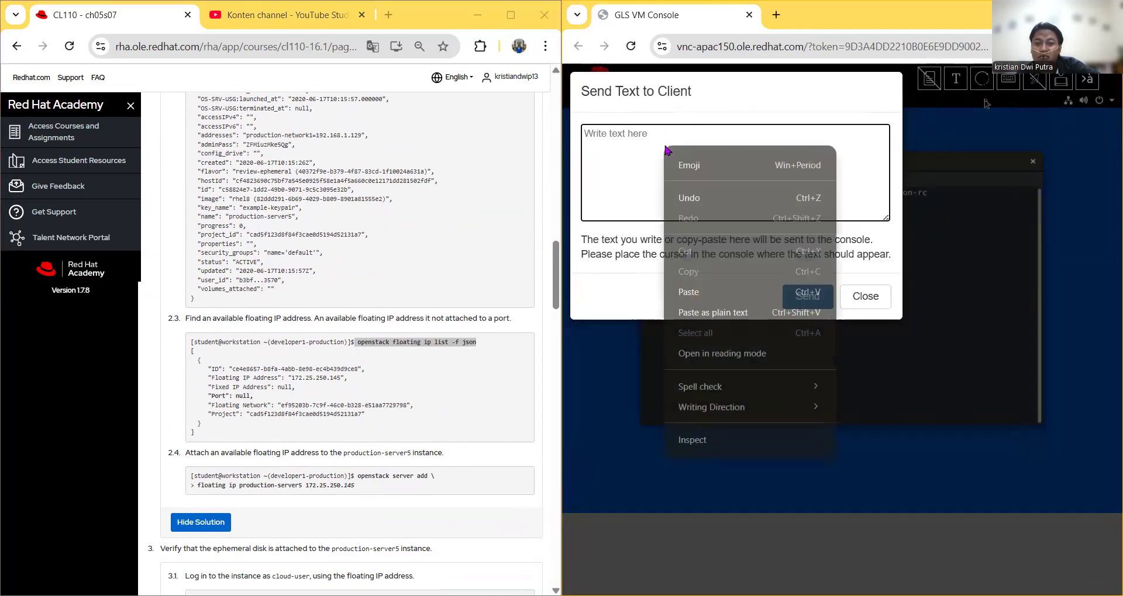
pyautogui.click(689, 291)
pyautogui.click(808, 295)
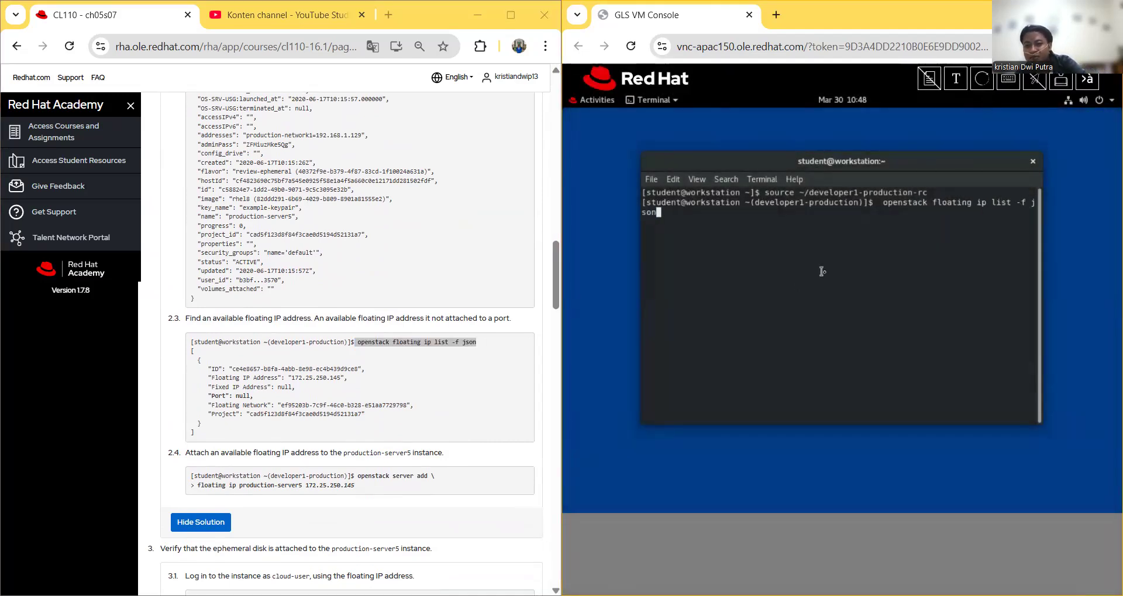
pyautogui.press('Return')
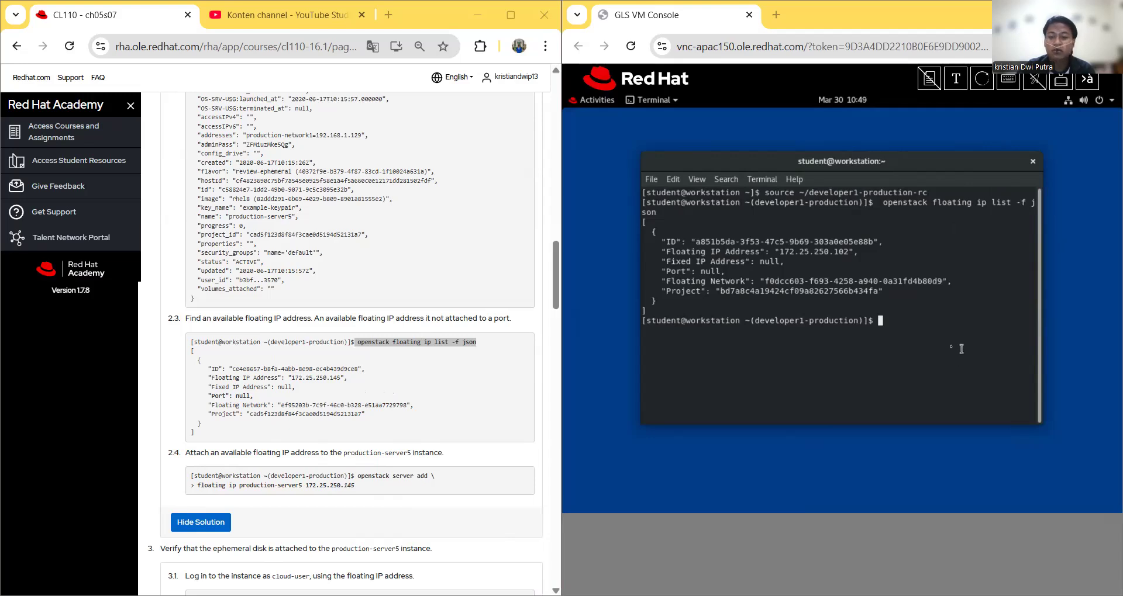
# Step: Replace the Send Text box contents with the server add floating ip production-server5 172.25.250.145 command
pyautogui.click(955, 78)
pyautogui.hotkey('ctrl', 'a')
pyautogui.press('BackSpace')
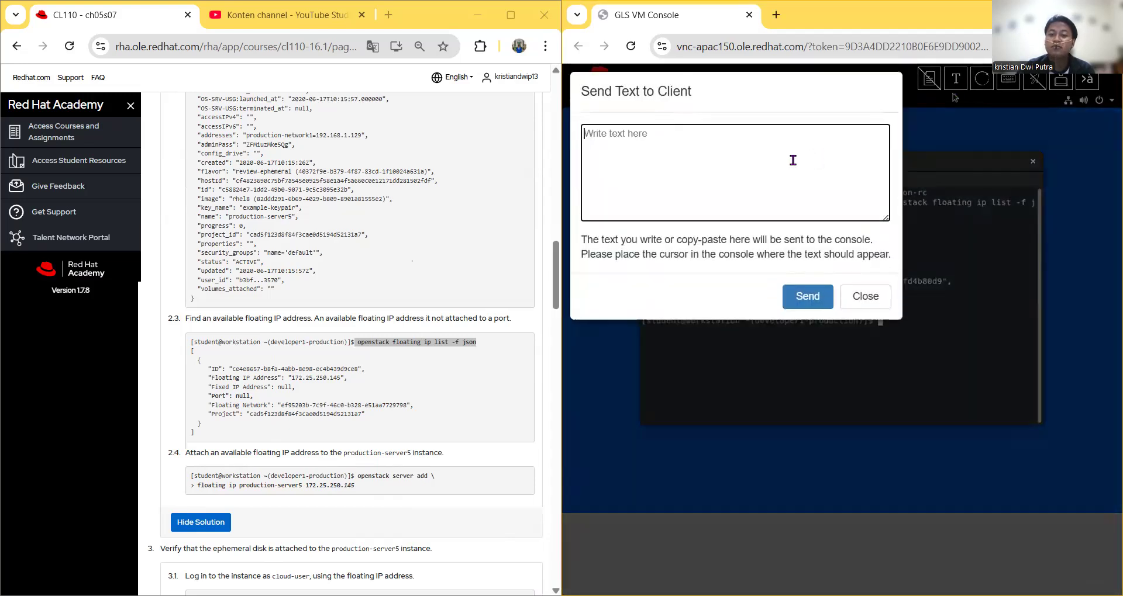
pyautogui.rightClick(790, 157)
pyautogui.click(810, 306)
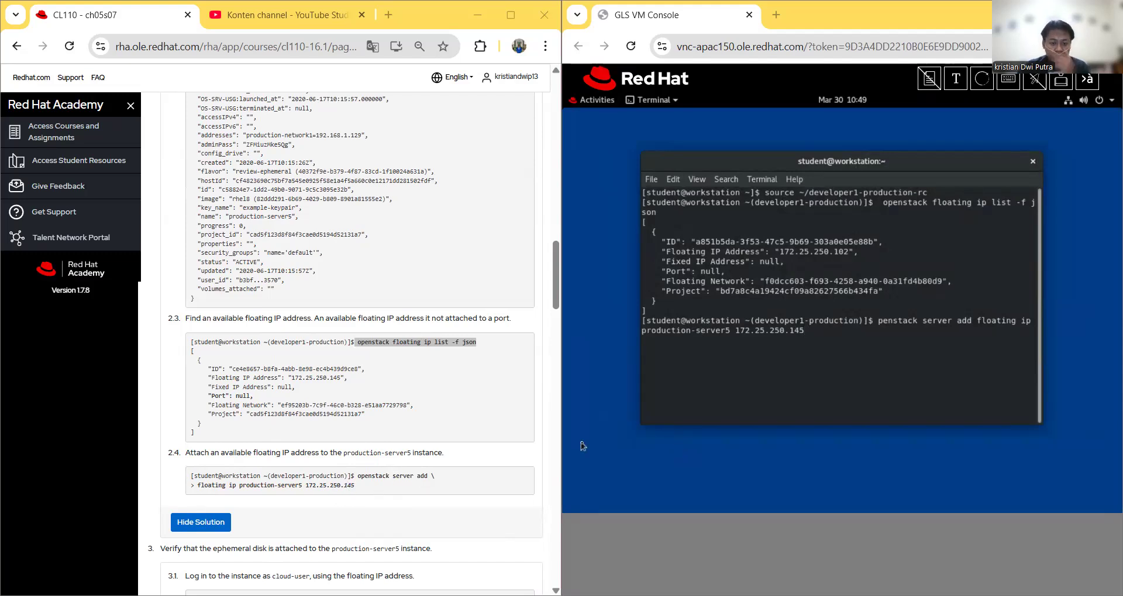
# Step: Collapse step 3's solution on the course page with Hide Solution
pyautogui.scroll(-1, 400, 508)
pyautogui.scroll(1, 386, 497)
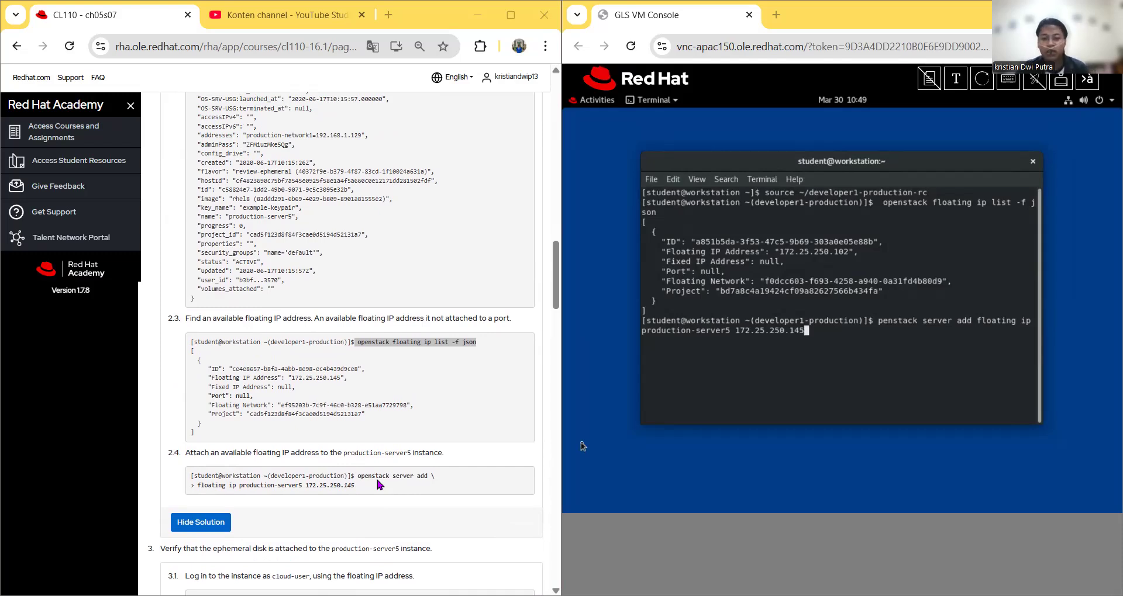
pyautogui.scroll(-3, 375, 476)
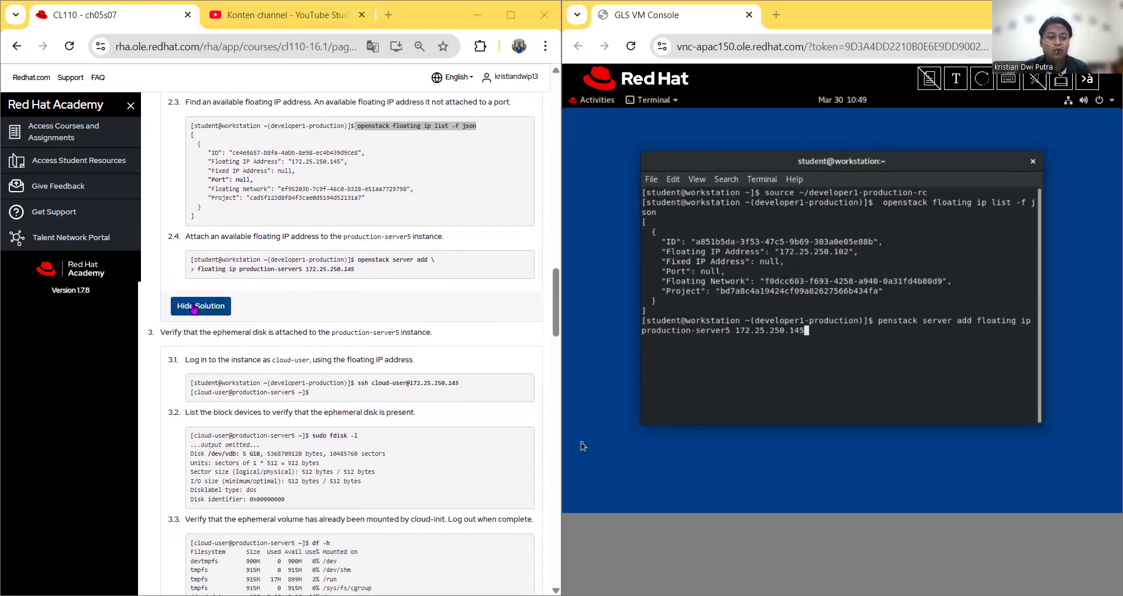
pyautogui.scroll(-5, 209, 320)
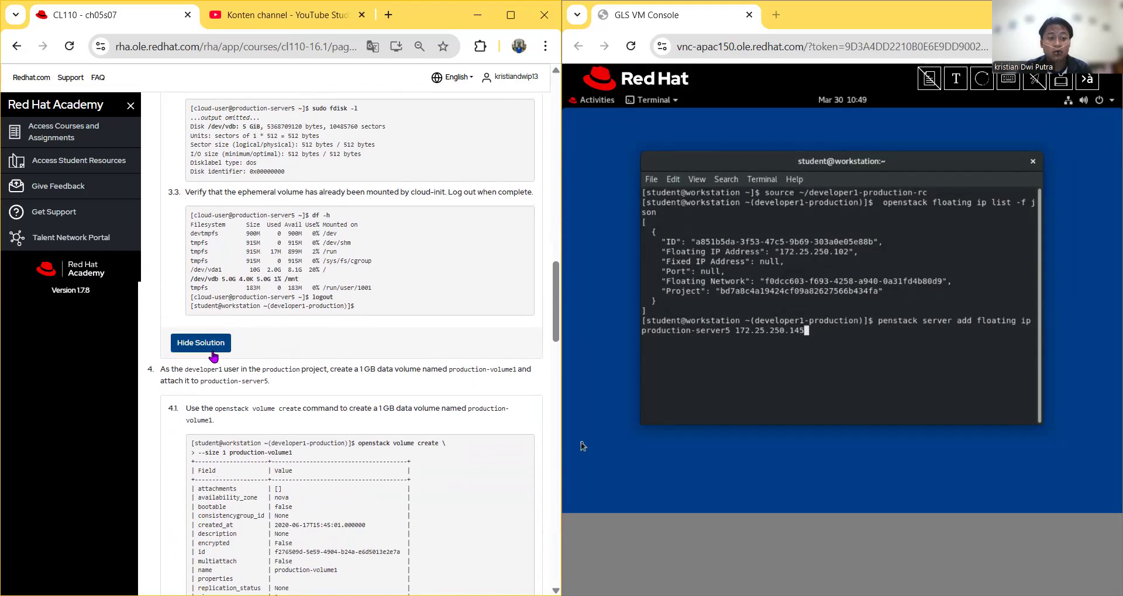
pyautogui.click(213, 344)
pyautogui.scroll(4, 222, 333)
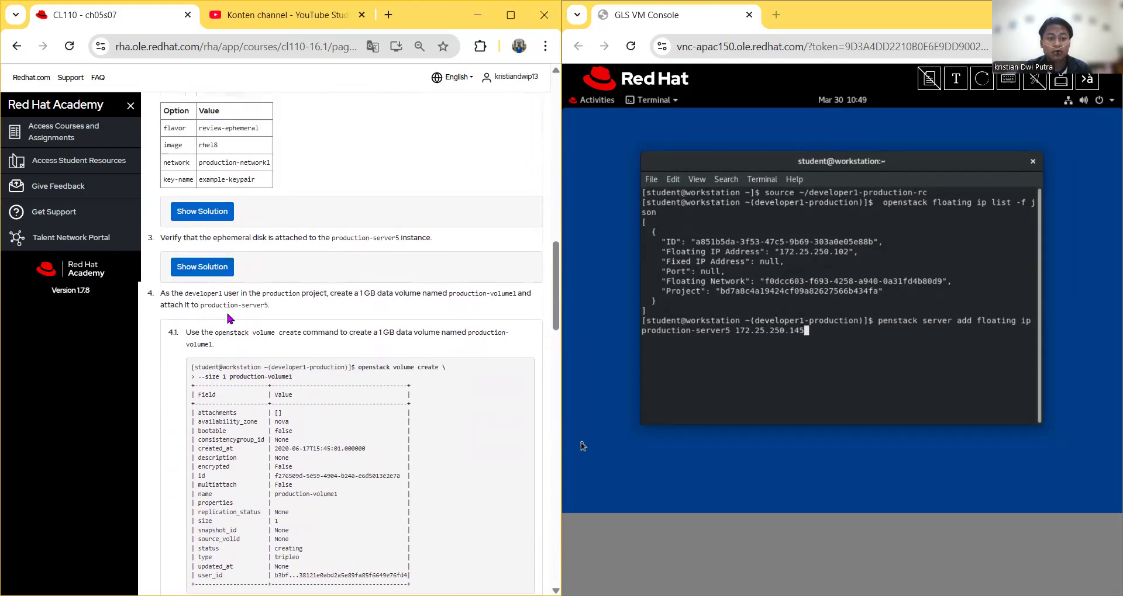
pyautogui.scroll(-1, 228, 316)
pyautogui.click(210, 222)
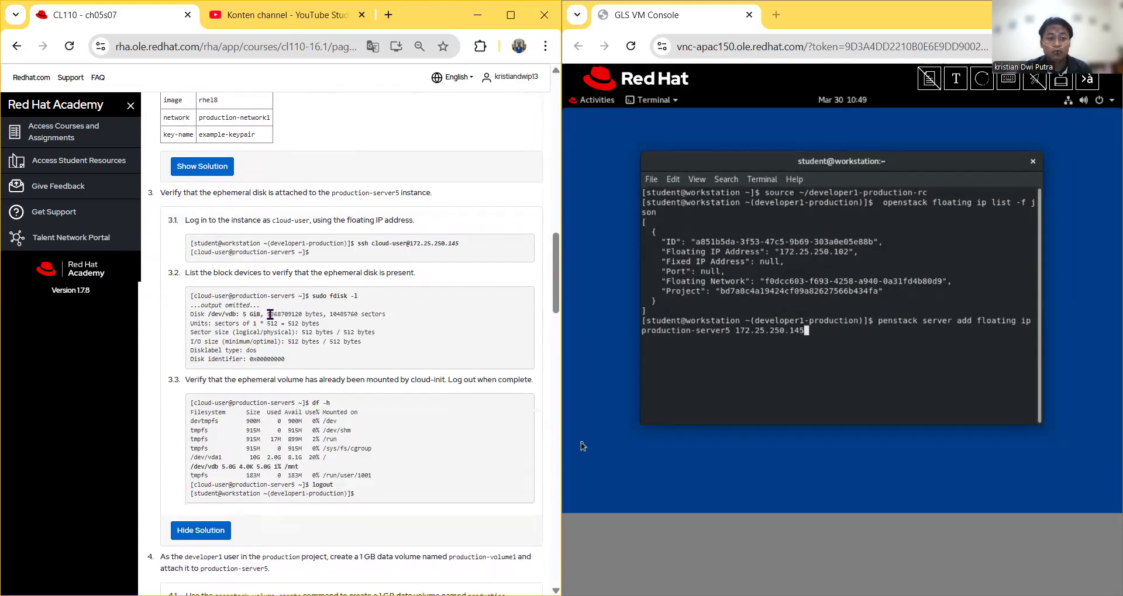
pyautogui.scroll(1, 288, 292)
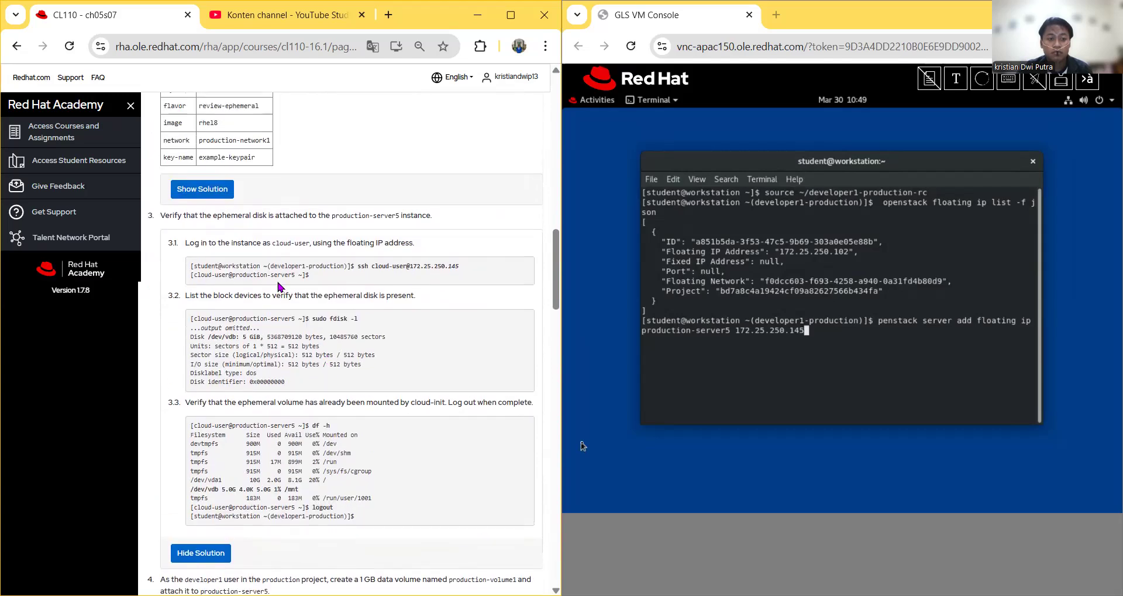
pyautogui.scroll(1, 282, 292)
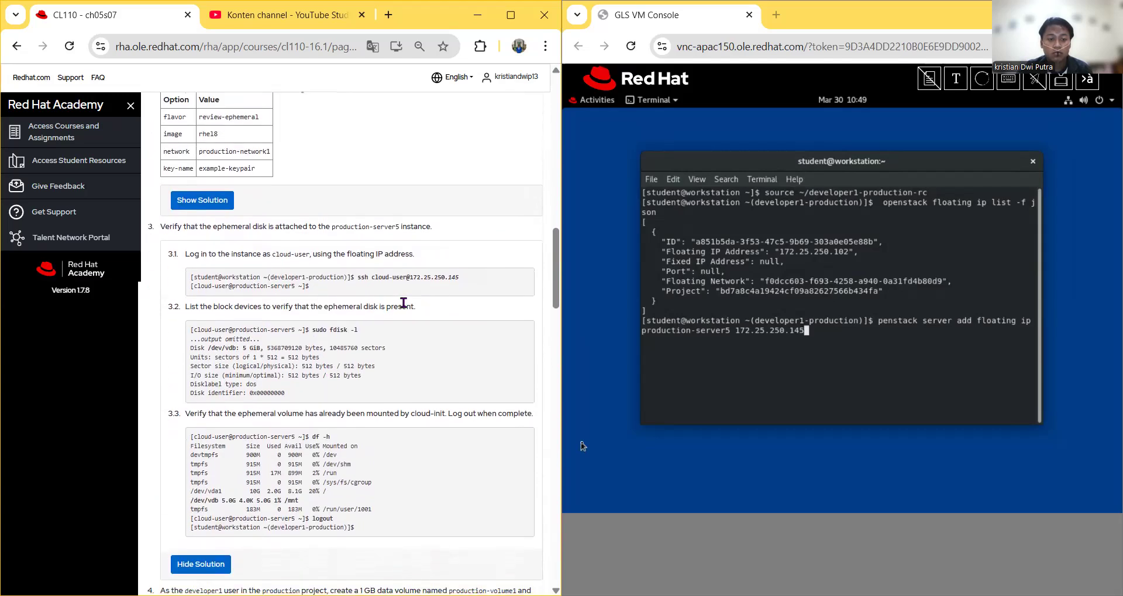
pyautogui.scroll(-1, 392, 341)
pyautogui.scroll(12, 262, 303)
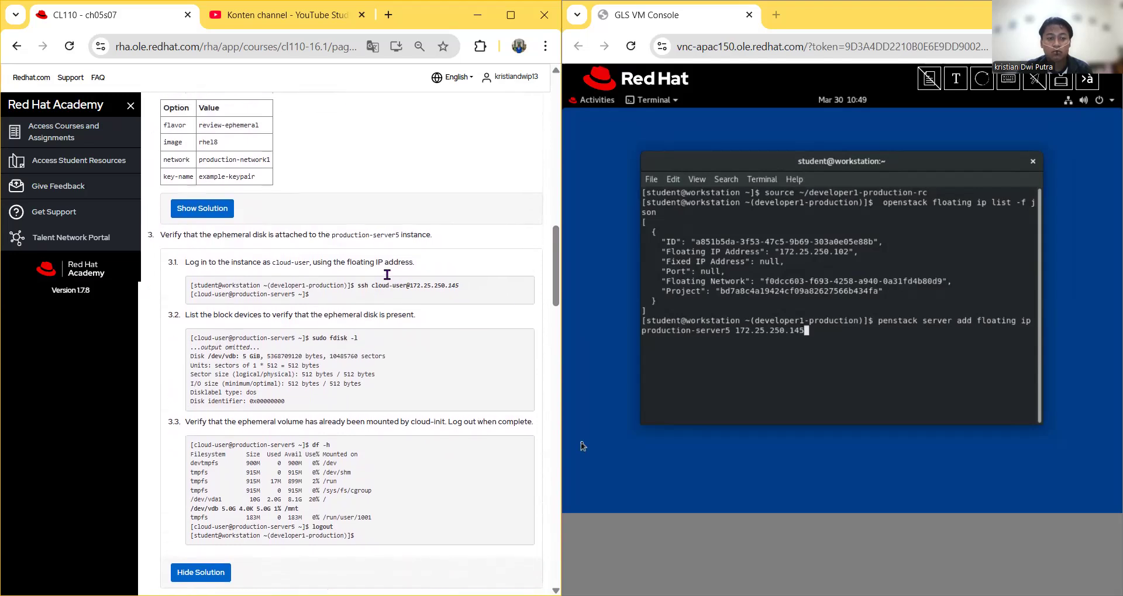
pyautogui.scroll(-15, 253, 393)
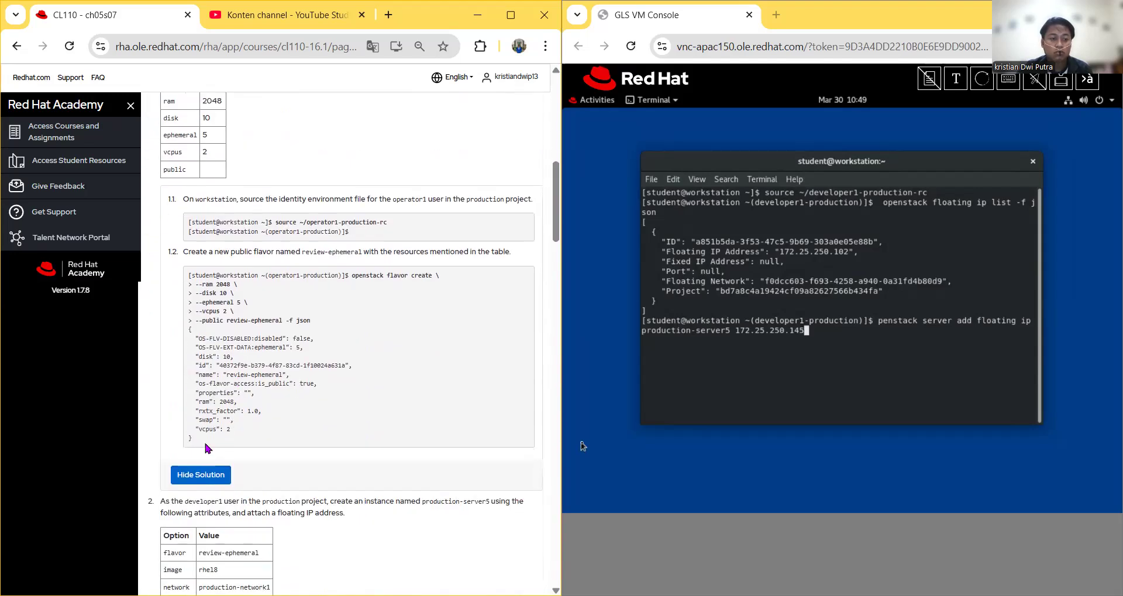
pyautogui.scroll(-9, 236, 308)
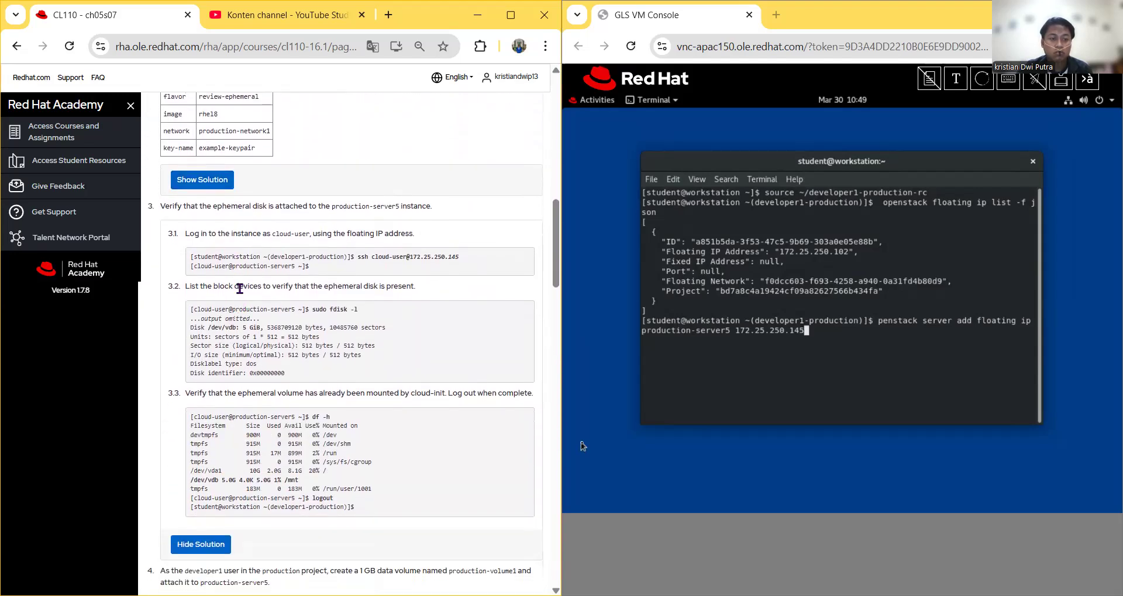
pyautogui.scroll(-12, 235, 425)
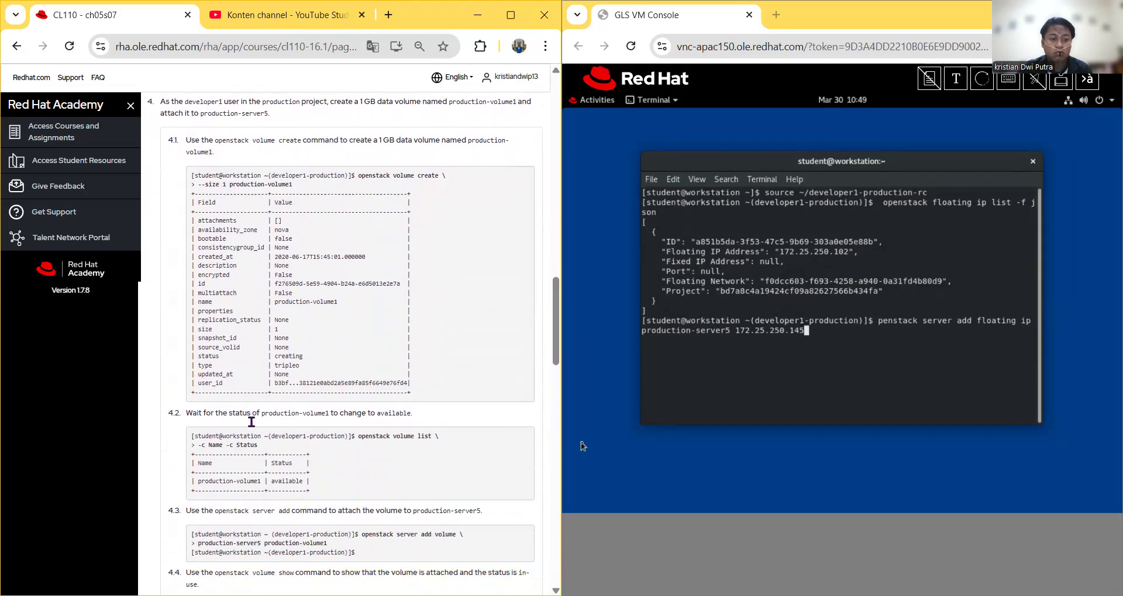
pyautogui.scroll(-5, 228, 421)
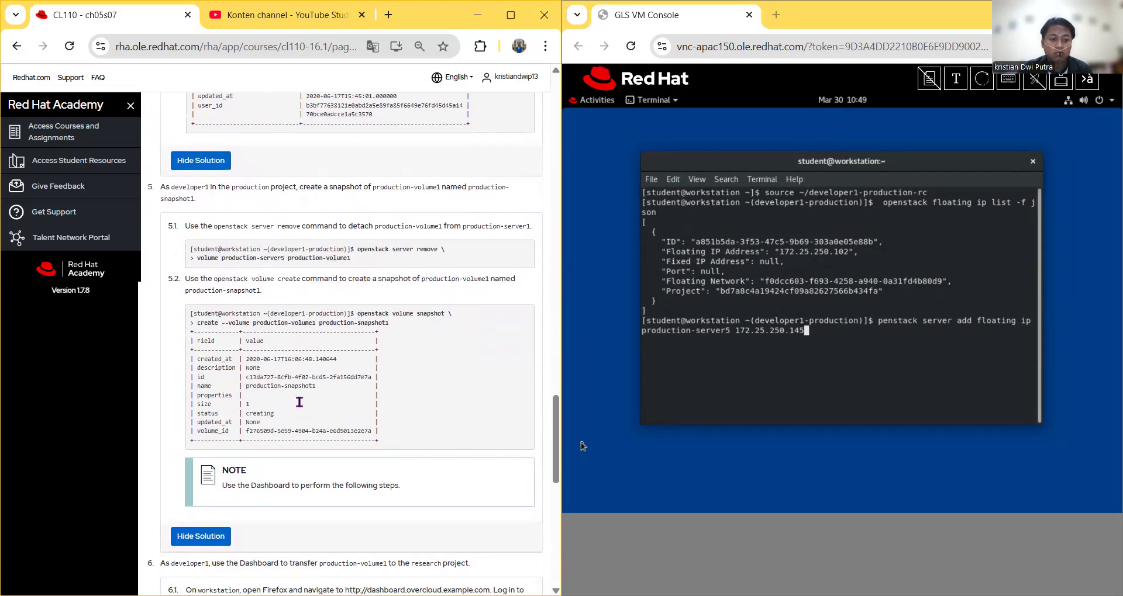
pyautogui.scroll(2, 358, 382)
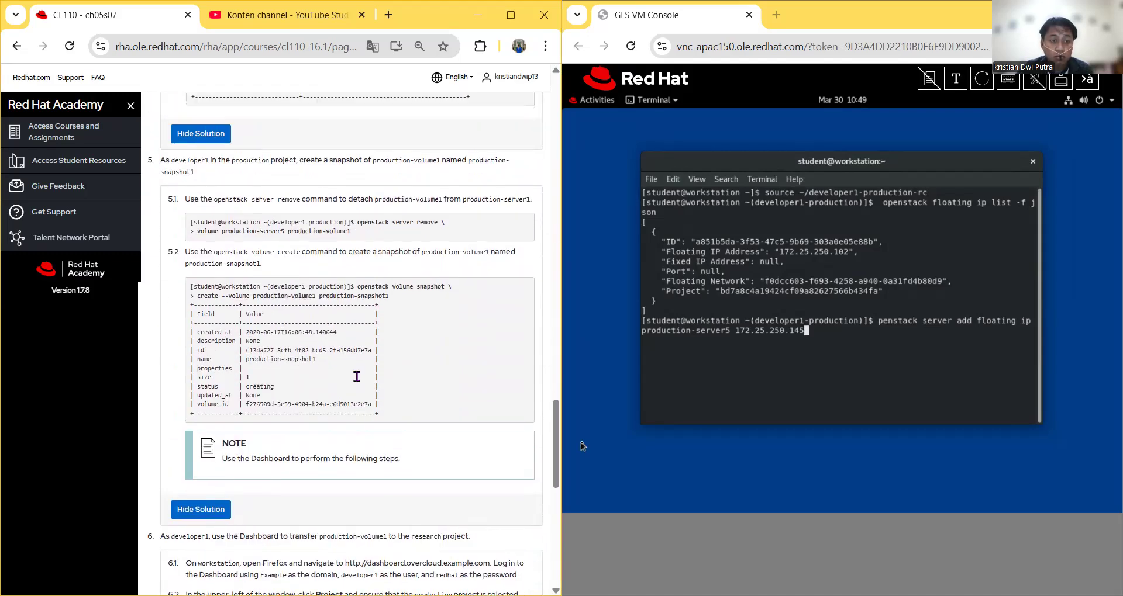
pyautogui.scroll(2, 356, 377)
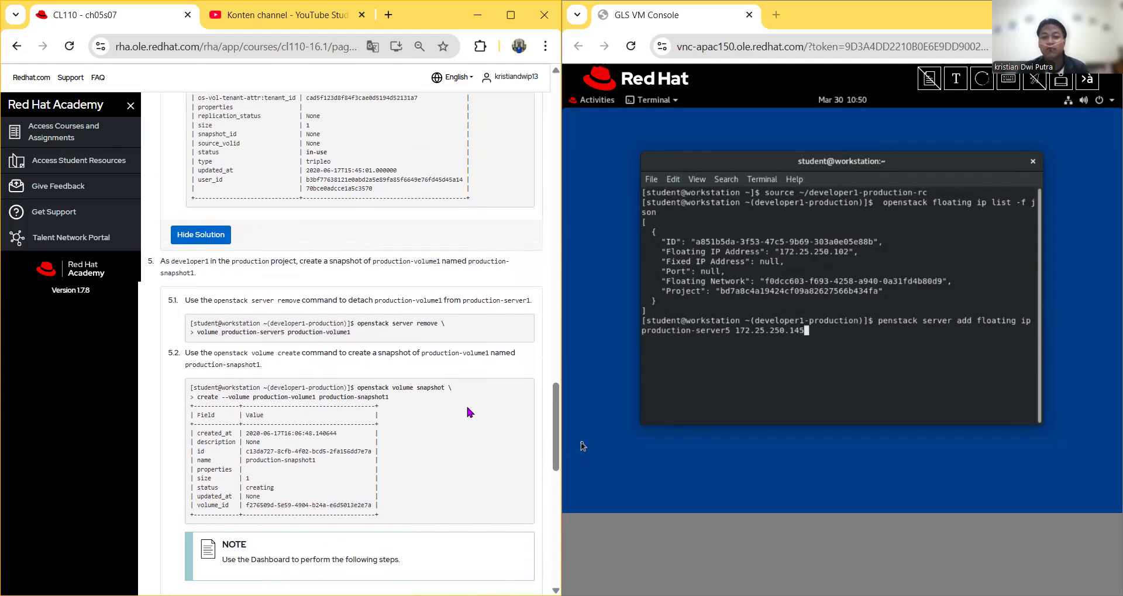
pyautogui.hotkey('alt', 'Tab')
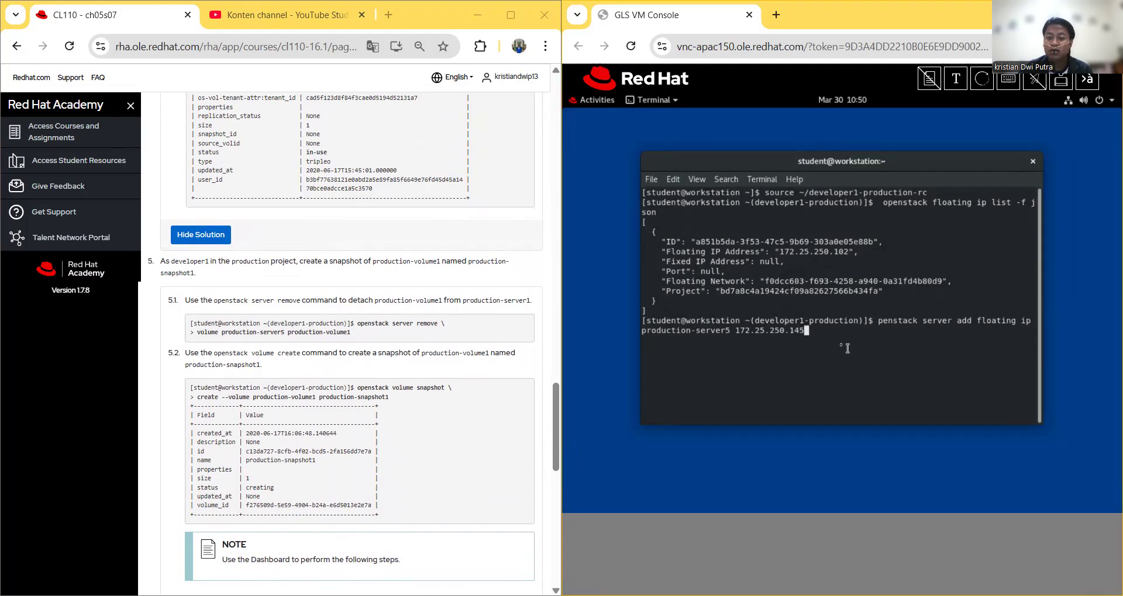
# Step: Run the penstack attach with 172.25.250.145, then rerun it edited to 172.25.250.102
pyautogui.press('Return')
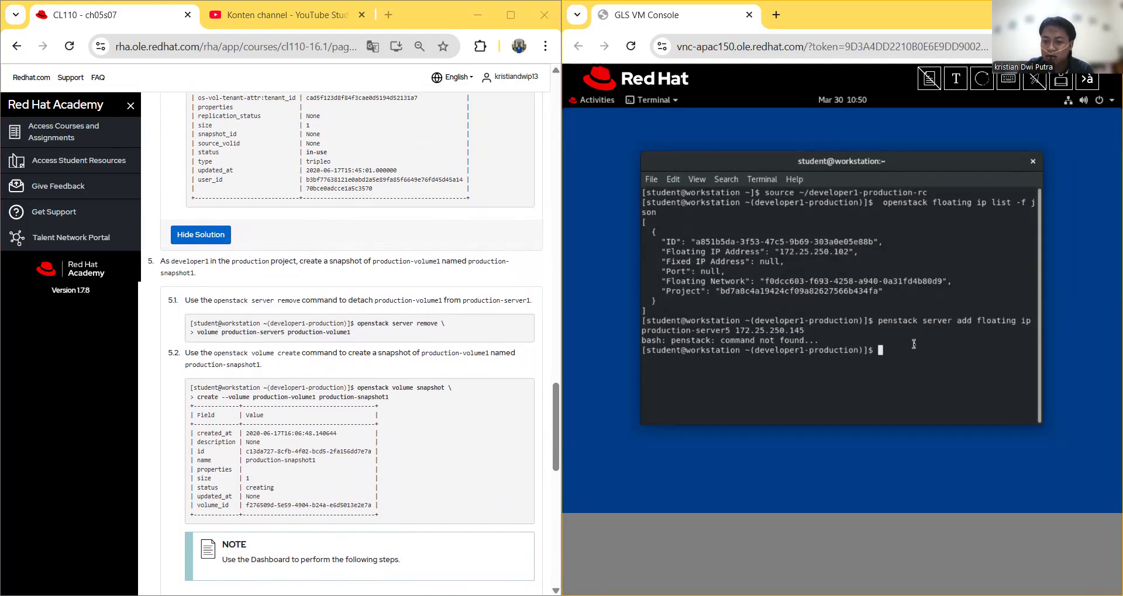
pyautogui.press('Up')
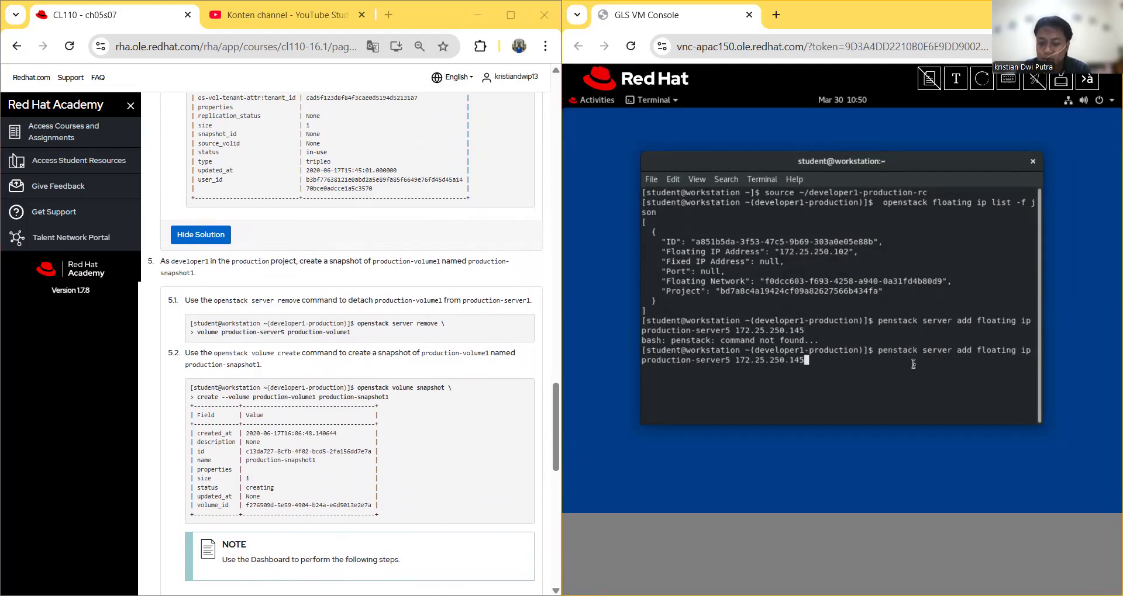
pyautogui.press('Left')
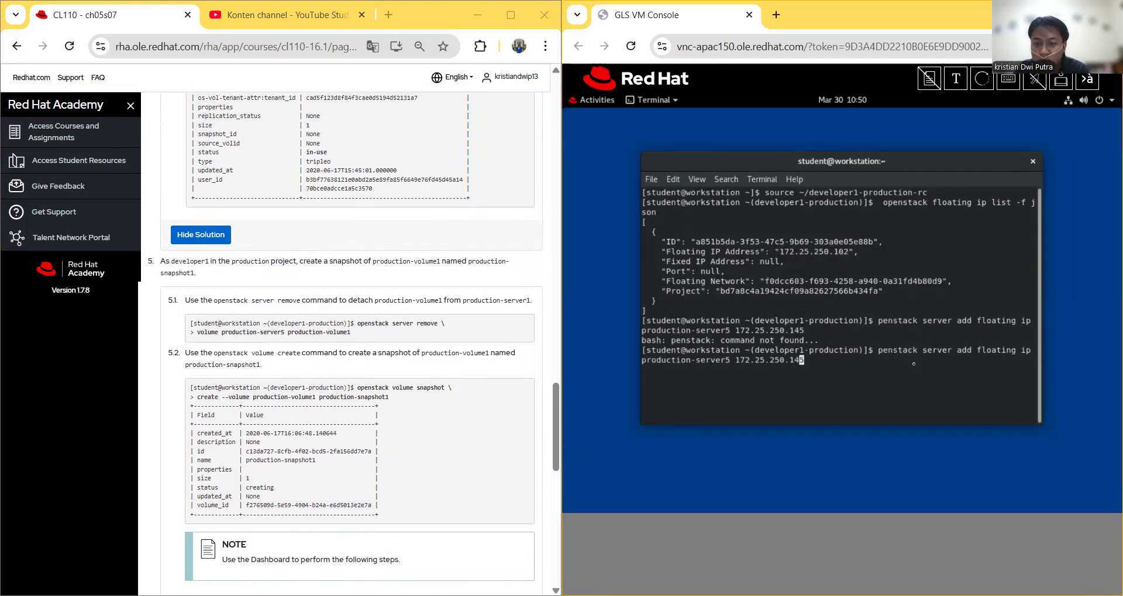
pyautogui.press('BackSpace')
pyautogui.write('02')
pyautogui.press('Delete')
pyautogui.press('Return')
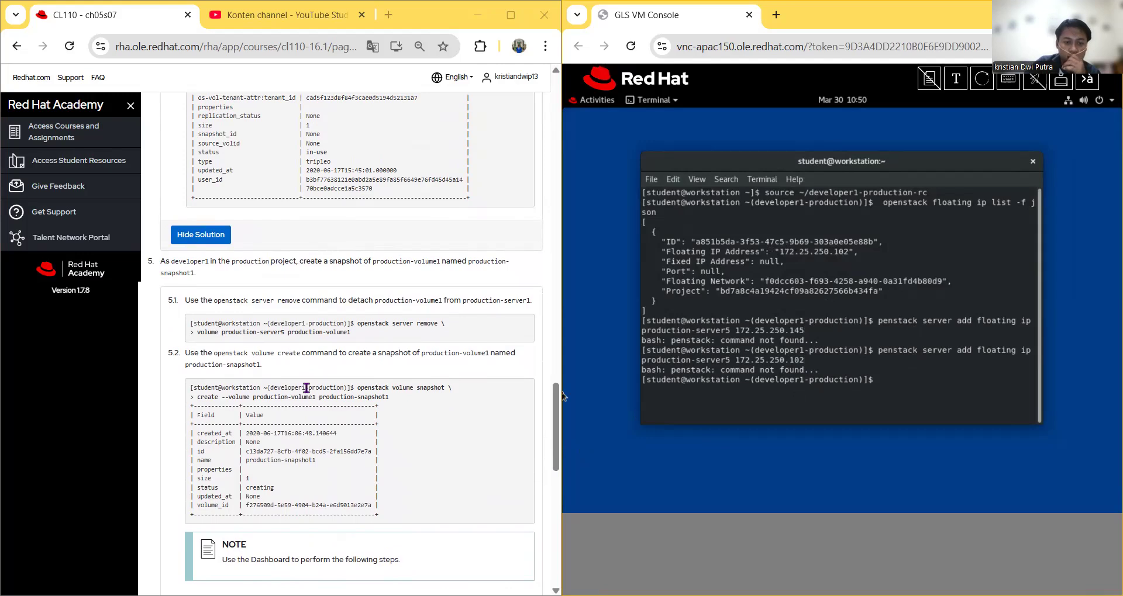
# Step: Reveal the flavor-create and step 2 solutions on the course page
pyautogui.scroll(3, 304, 392)
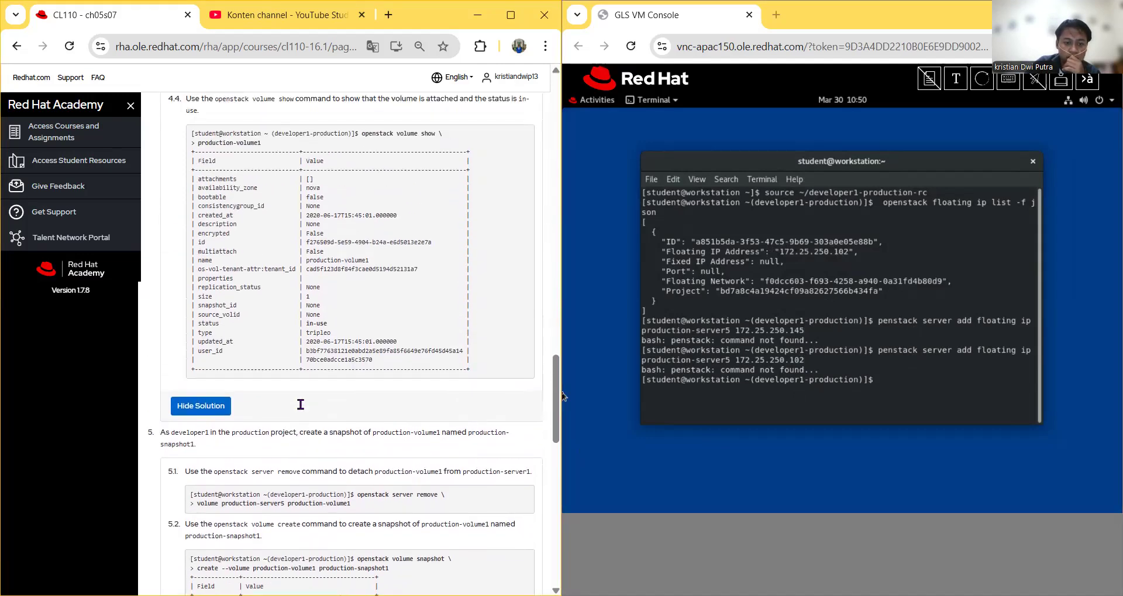
pyautogui.scroll(20, 300, 405)
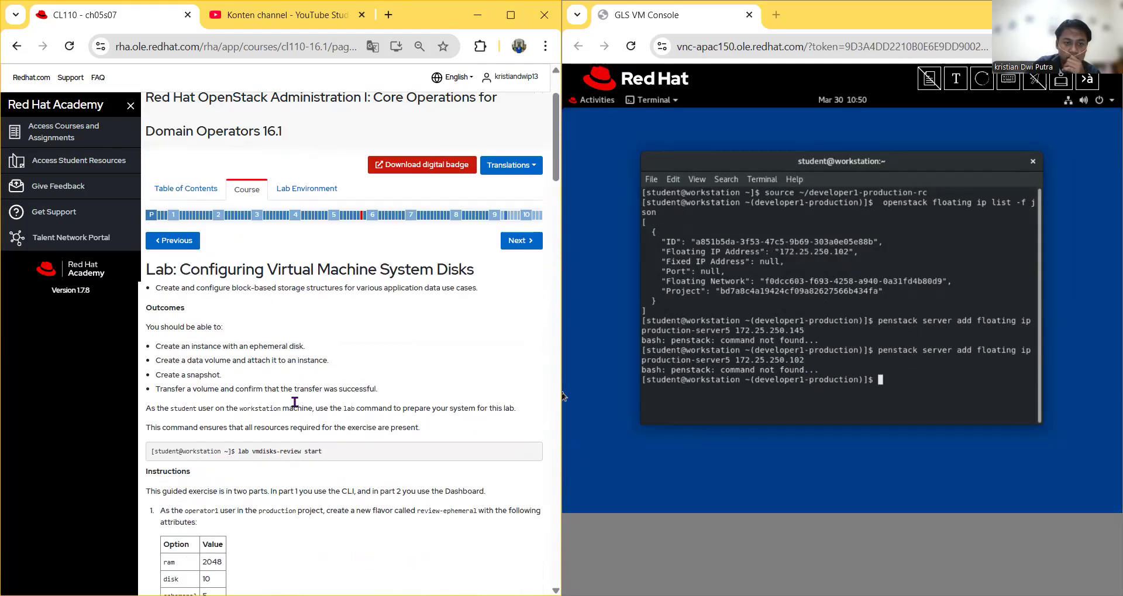
pyautogui.scroll(-5, 295, 403)
pyautogui.click(204, 395)
pyautogui.scroll(-5, 272, 410)
pyautogui.click(201, 463)
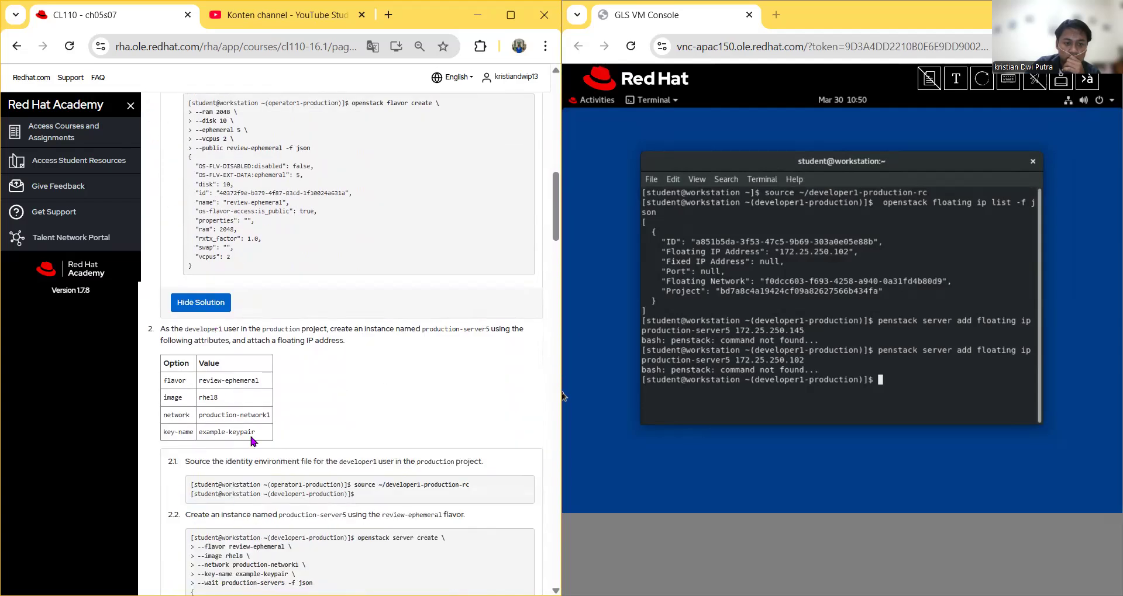
pyautogui.scroll(-4, 275, 409)
pyautogui.scroll(-7, 275, 409)
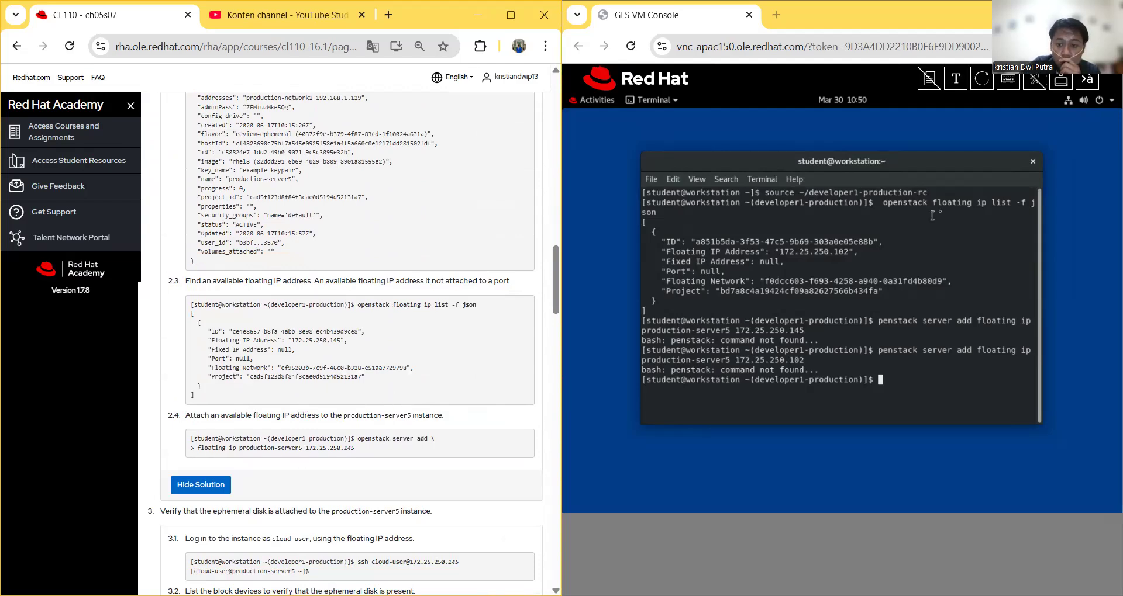
# Step: Paste the earlier command into Send Text and correct penstack to openstack
pyautogui.click(957, 88)
pyautogui.rightClick(770, 190)
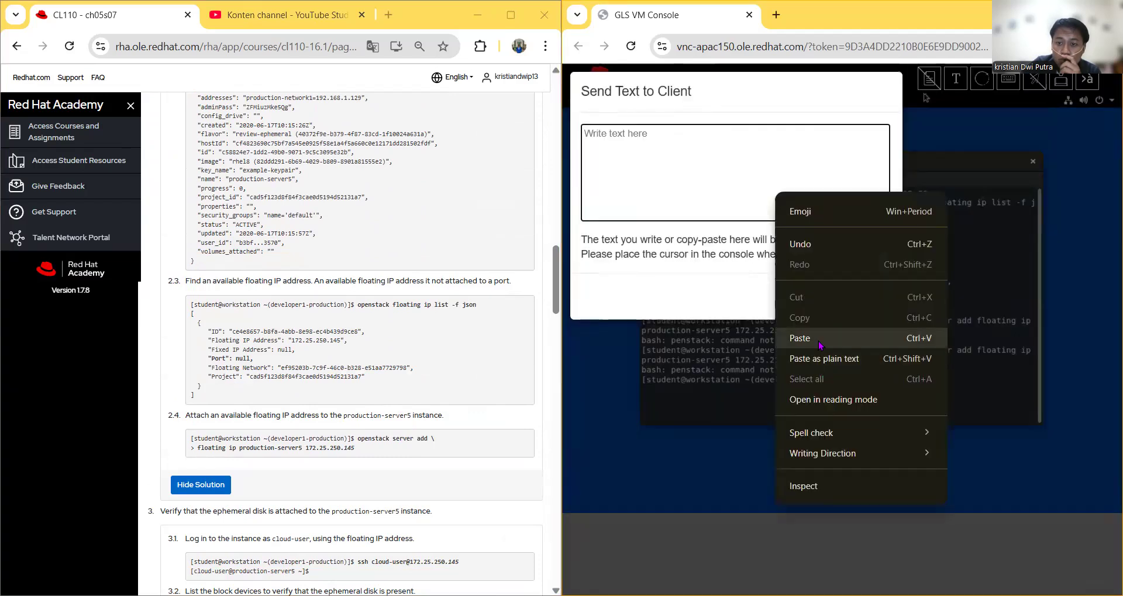
pyautogui.click(790, 340)
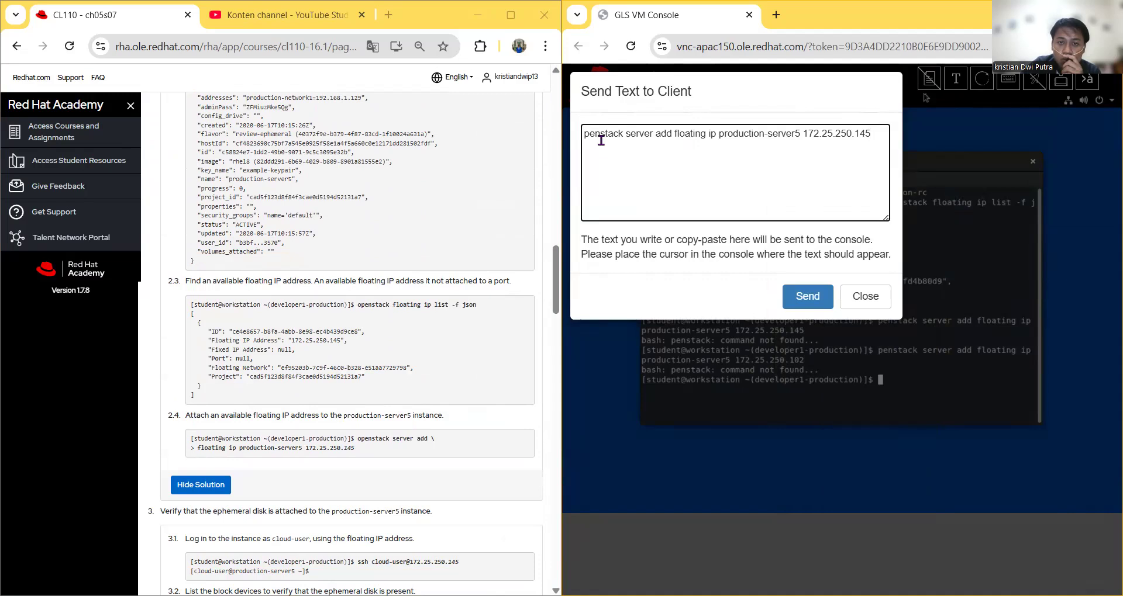
pyautogui.click(584, 135)
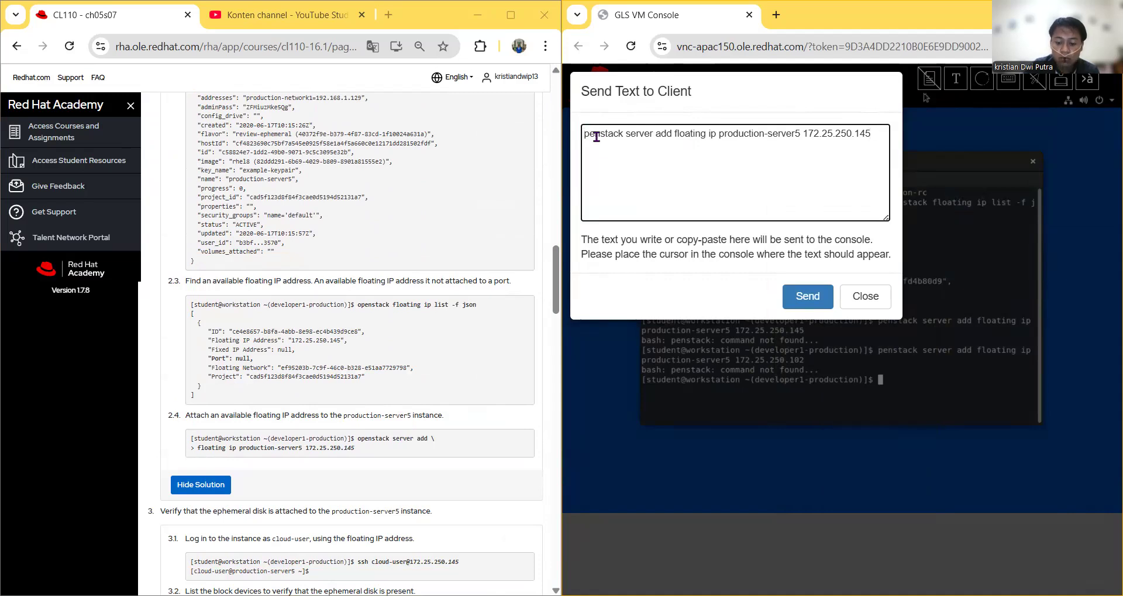
pyautogui.write('o')
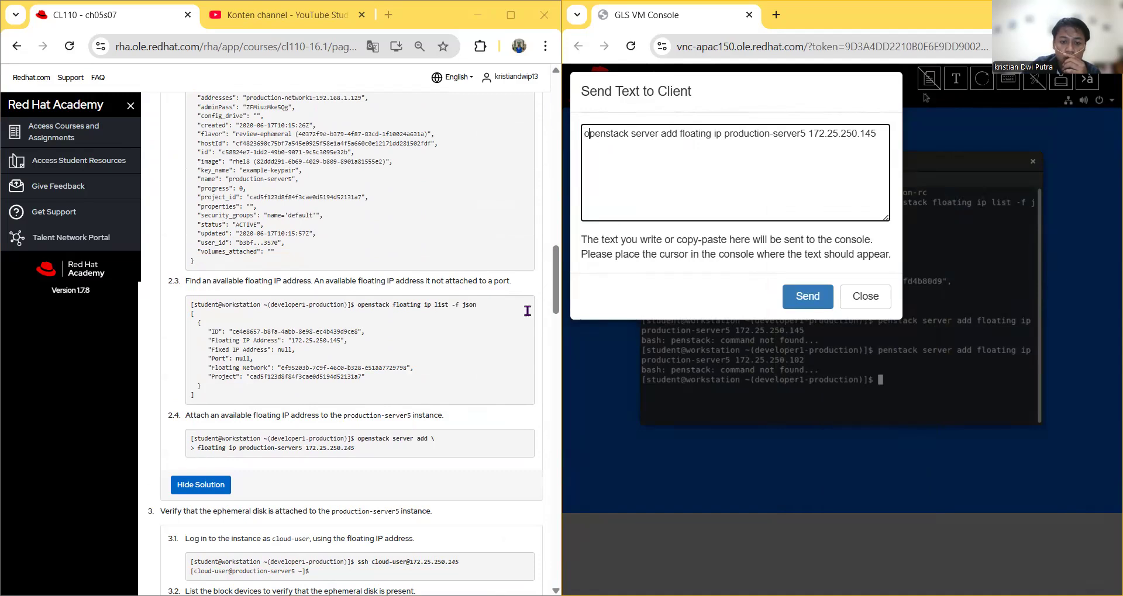
# Step: Replace it with step 2.4's attach command for 172.25.250.145, strip the stray '>', and send
pyautogui.tripleClick(360, 441)
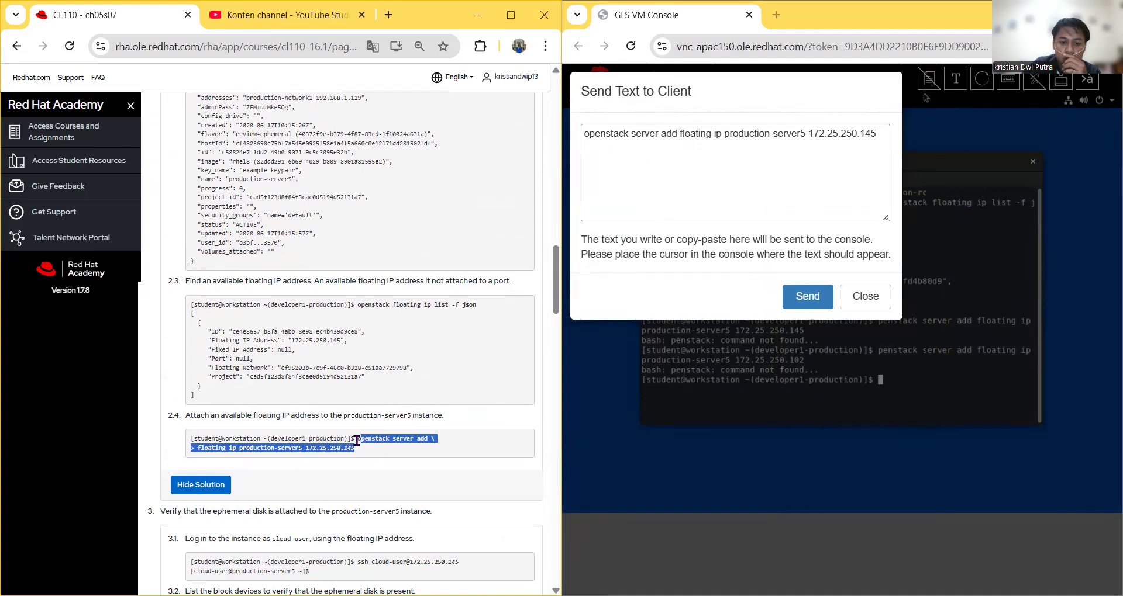
pyautogui.rightClick(365, 436)
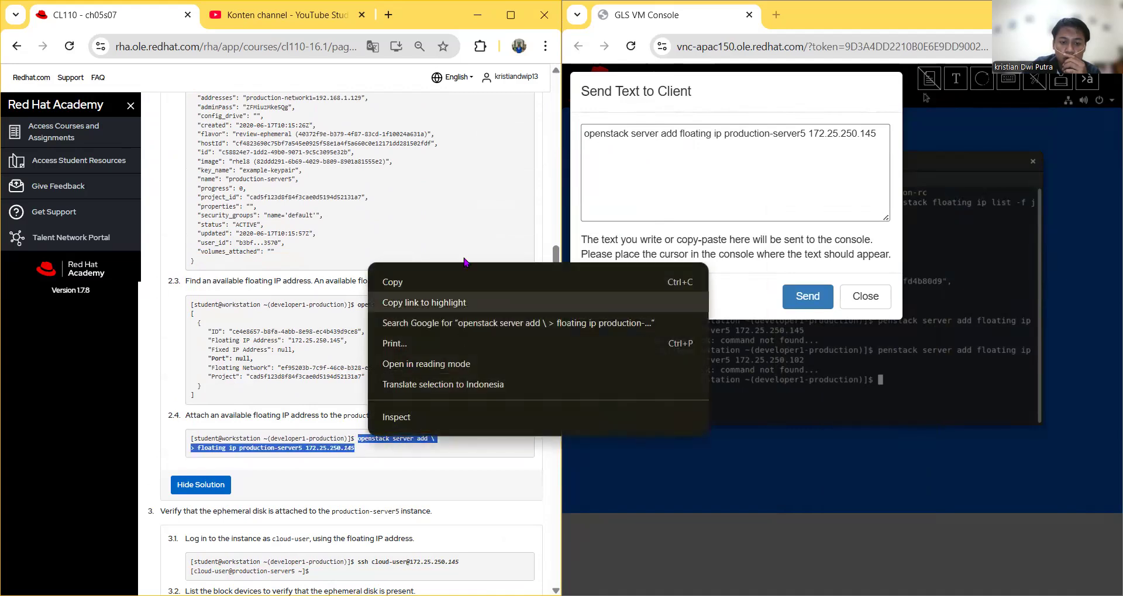
pyautogui.click(449, 286)
pyautogui.click(696, 154)
pyautogui.press('BackSpace')
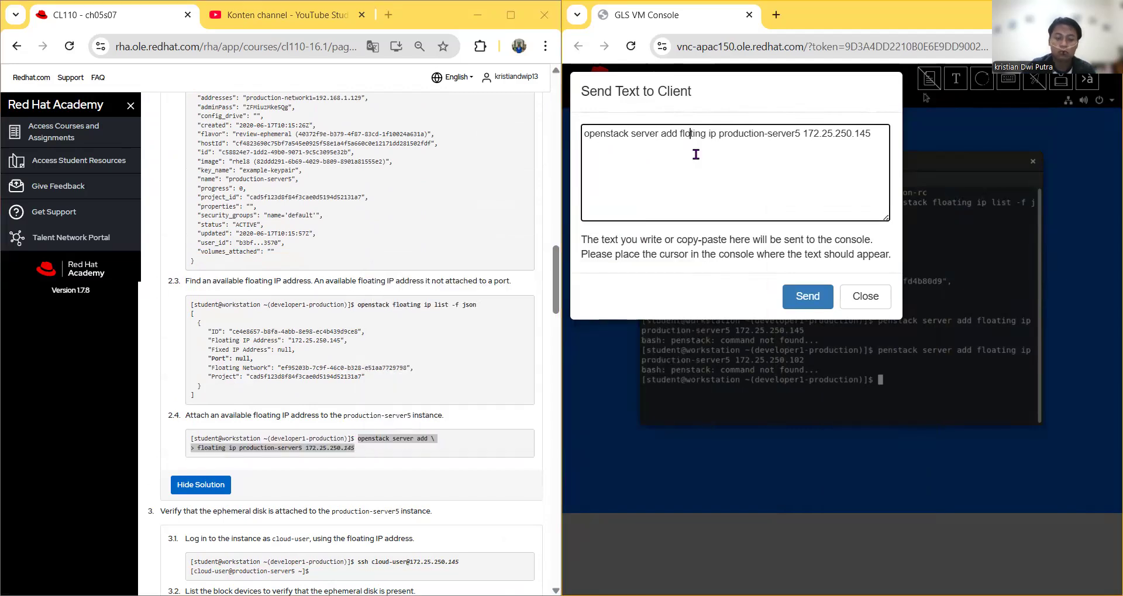
pyautogui.press('BackSpace')
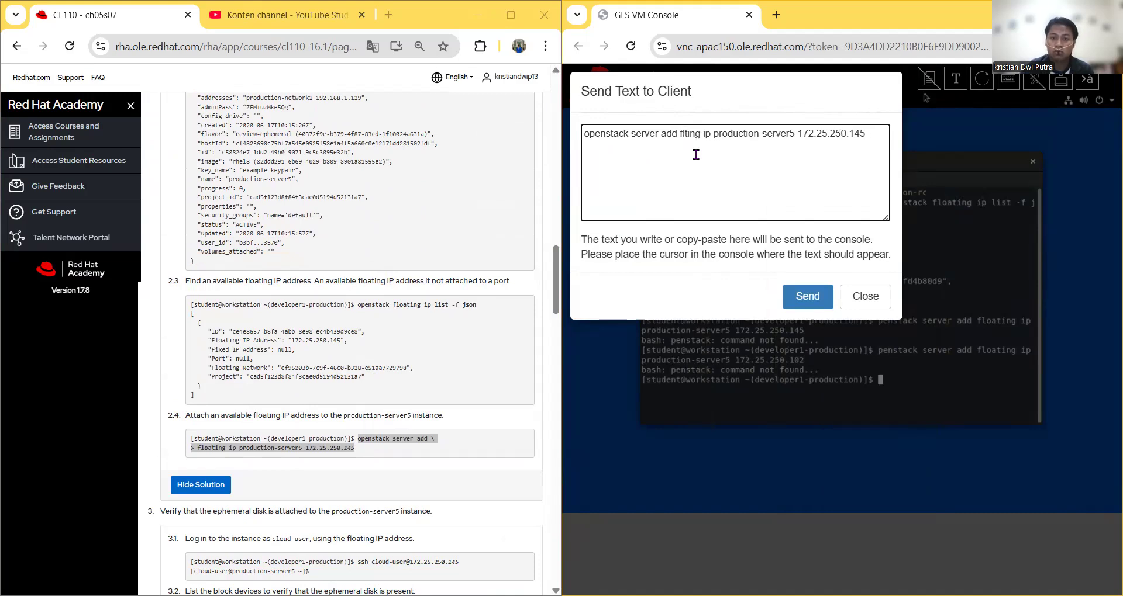
pyautogui.moveTo(865, 134); pyautogui.dragTo(643, 155)
pyautogui.press('BackSpace')
pyautogui.press('BackSpace')
pyautogui.press('BackSpace')
pyautogui.press('BackSpace')
pyautogui.press('BackSpace')
pyautogui.press('BackSpace')
pyautogui.press('BackSpace')
pyautogui.press('BackSpace')
pyautogui.press('BackSpace')
pyautogui.press('BackSpace')
pyautogui.press('BackSpace')
pyautogui.press('BackSpace')
pyautogui.press('BackSpace')
pyautogui.press('BackSpace')
pyautogui.press('BackSpace')
pyautogui.hotkey('ctrl', 'v')
pyautogui.moveTo(592, 147); pyautogui.dragTo(573, 154)
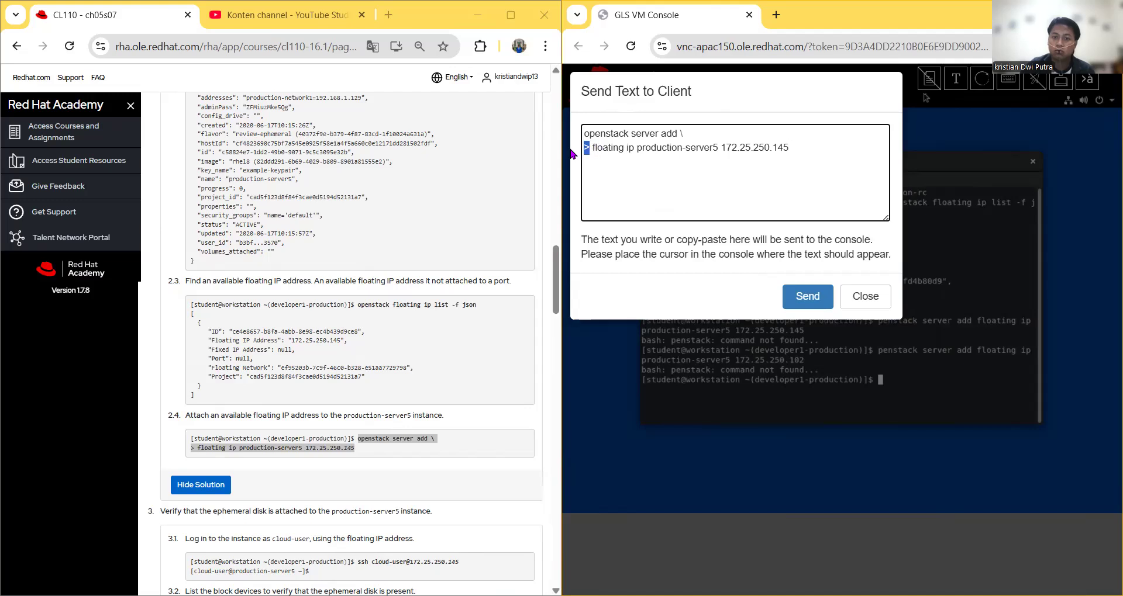
pyautogui.press('BackSpace')
pyautogui.press('Delete')
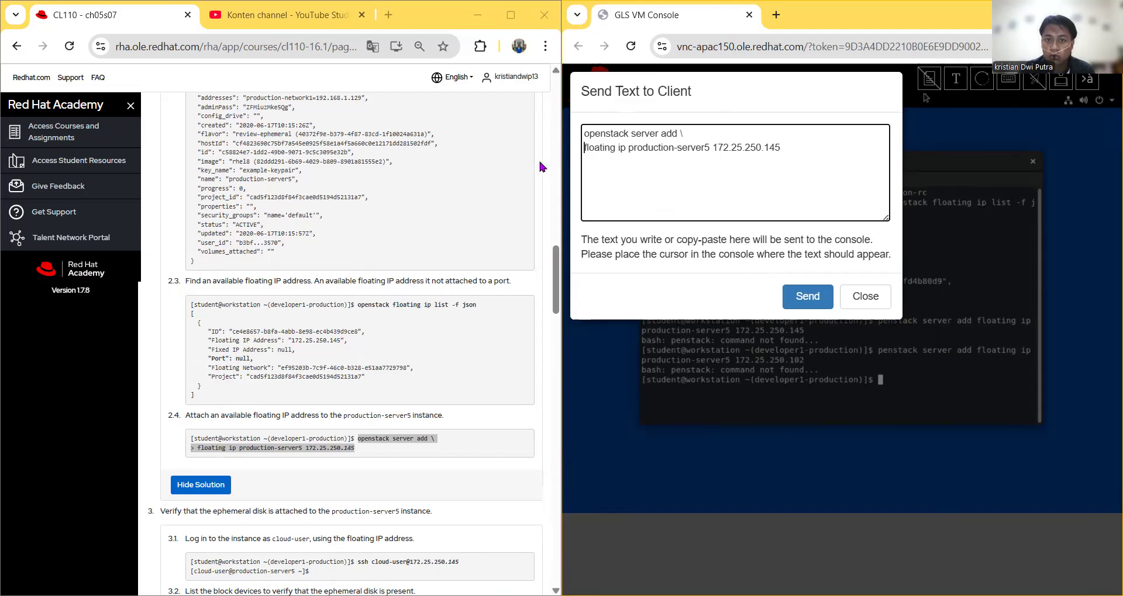
pyautogui.click(821, 305)
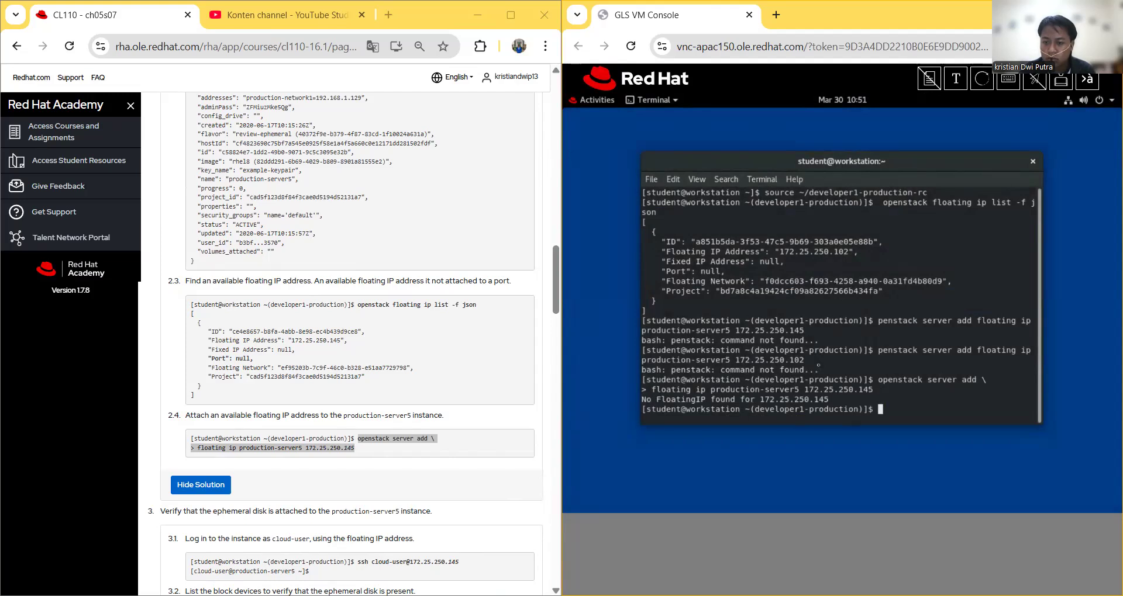
# Step: Recall the attach command, change its IP to 172.25.250.102, and run it
pyautogui.press('Up')
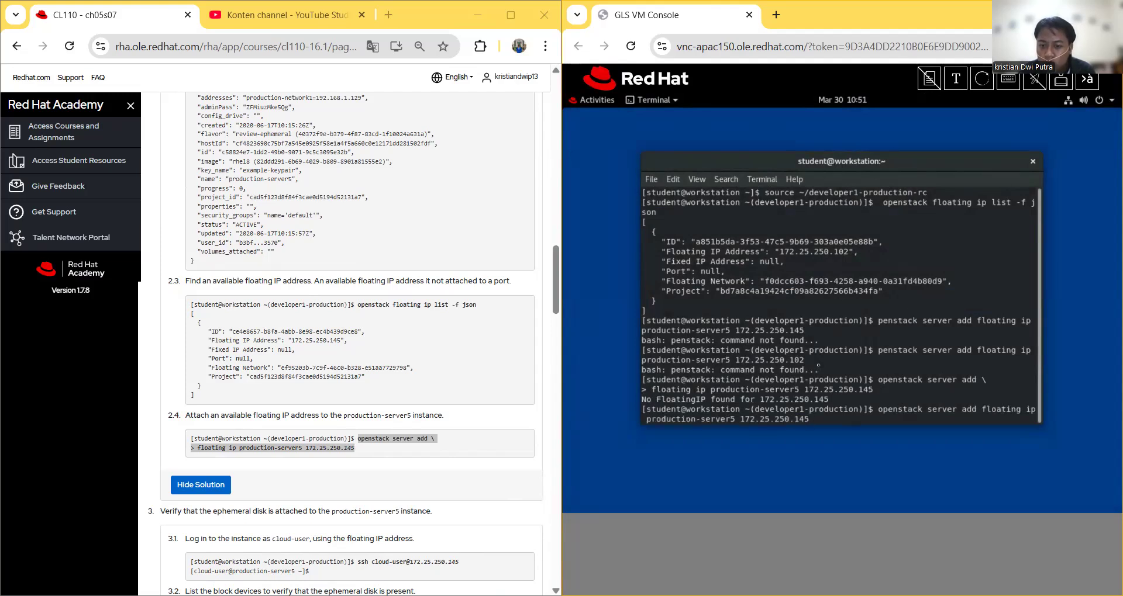
pyautogui.press('BackSpace')
pyautogui.press('BackSpace')
pyautogui.write('0')
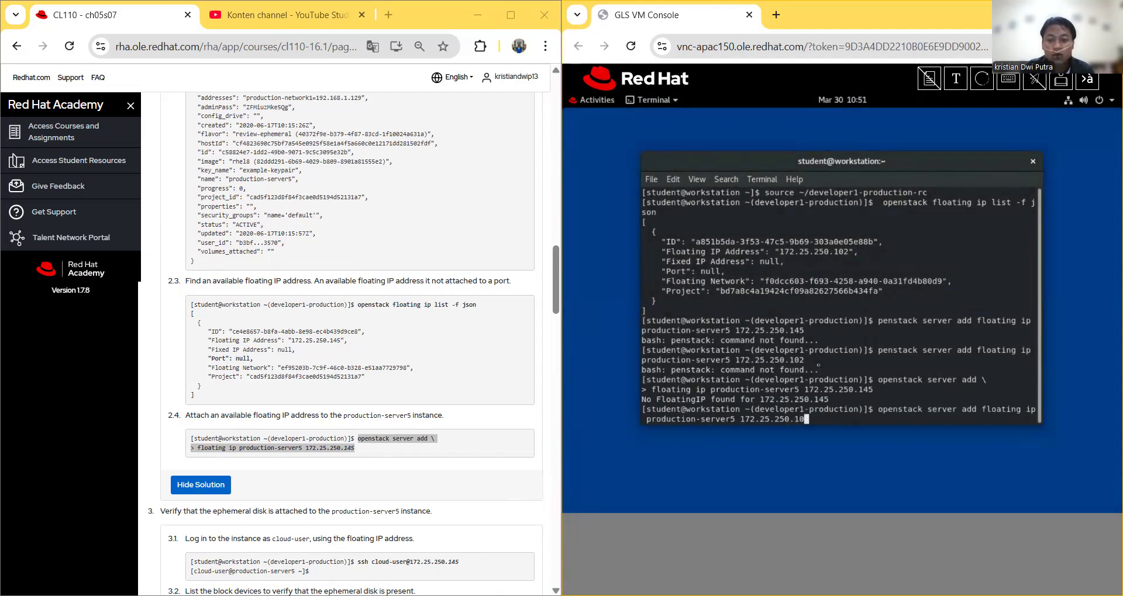
pyautogui.write('2')
pyautogui.press('Return')
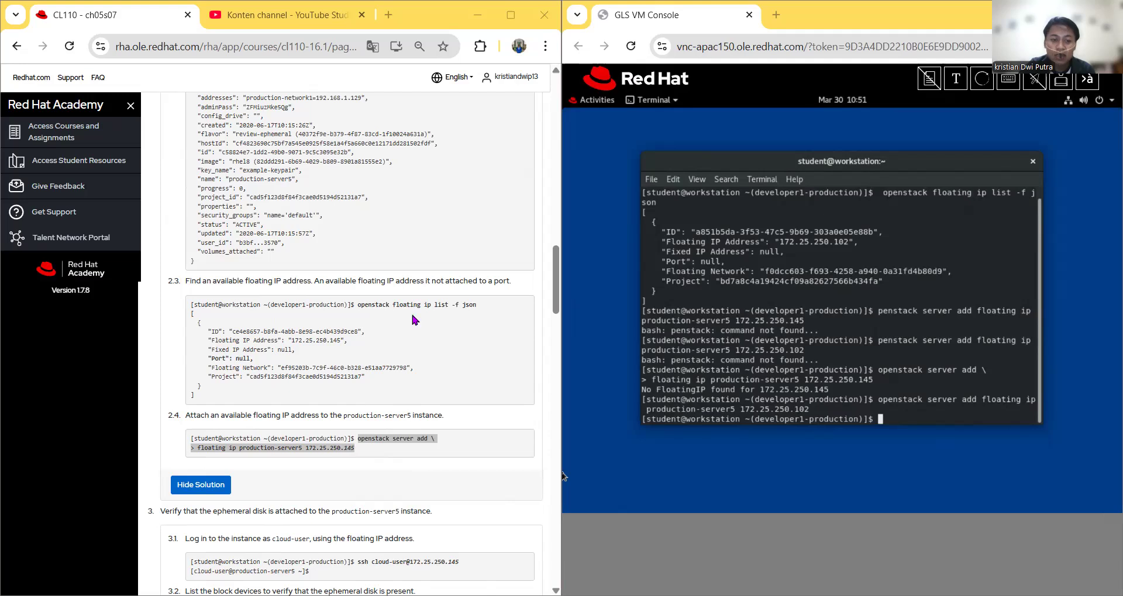
# Step: Send step 3.1's ssh command as cloud-user with the IP ending changed to 102
pyautogui.scroll(-3, 328, 381)
pyautogui.scroll(-1, 288, 415)
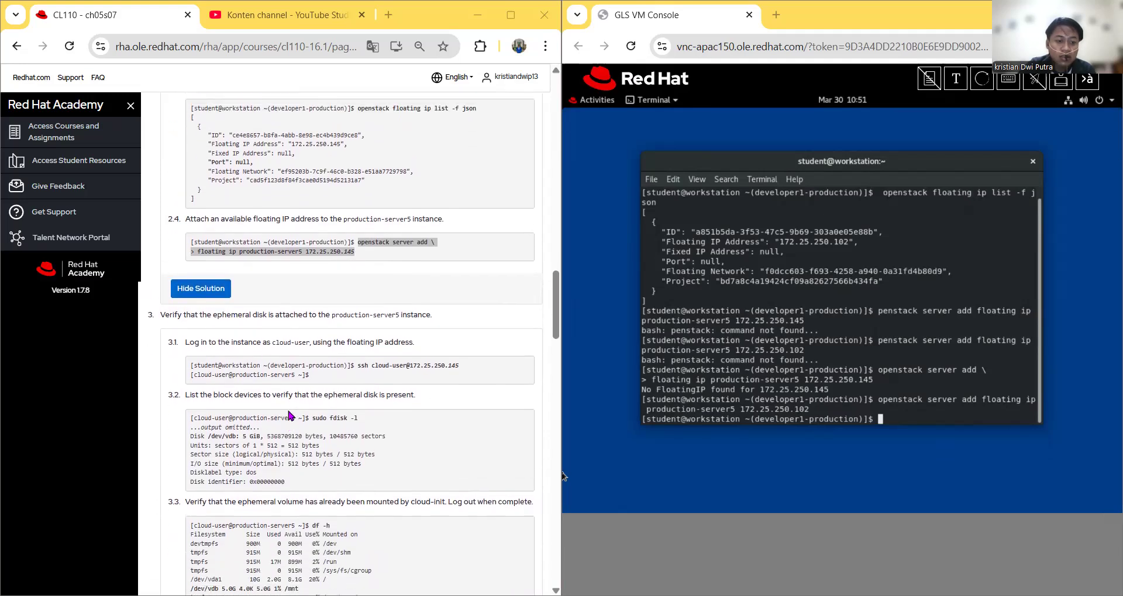
pyautogui.scroll(2, 345, 462)
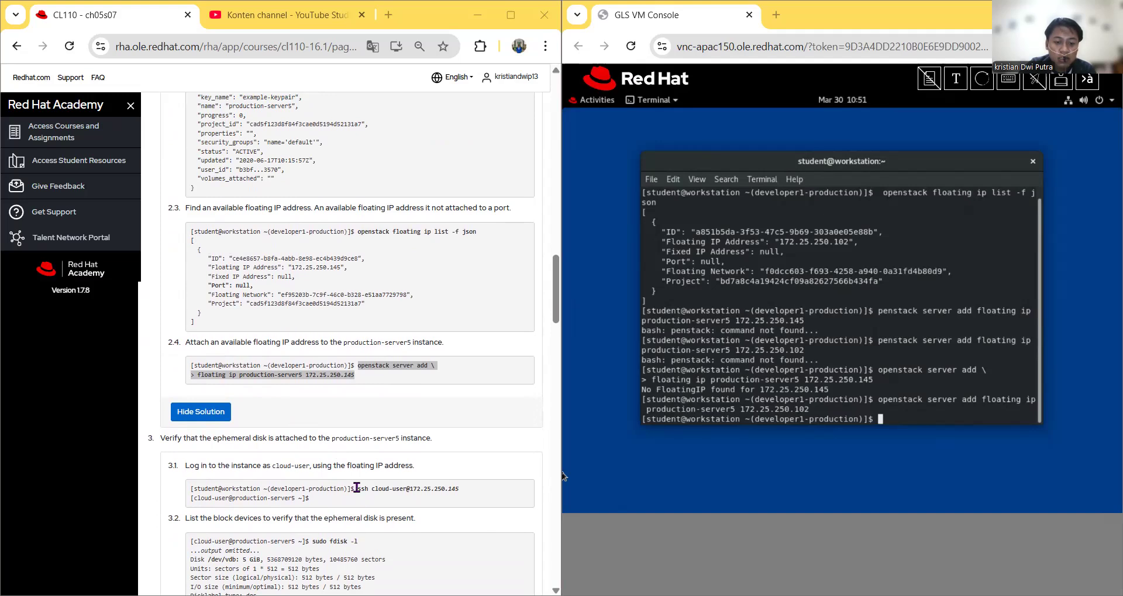
pyautogui.moveTo(358, 489); pyautogui.dragTo(447, 489)
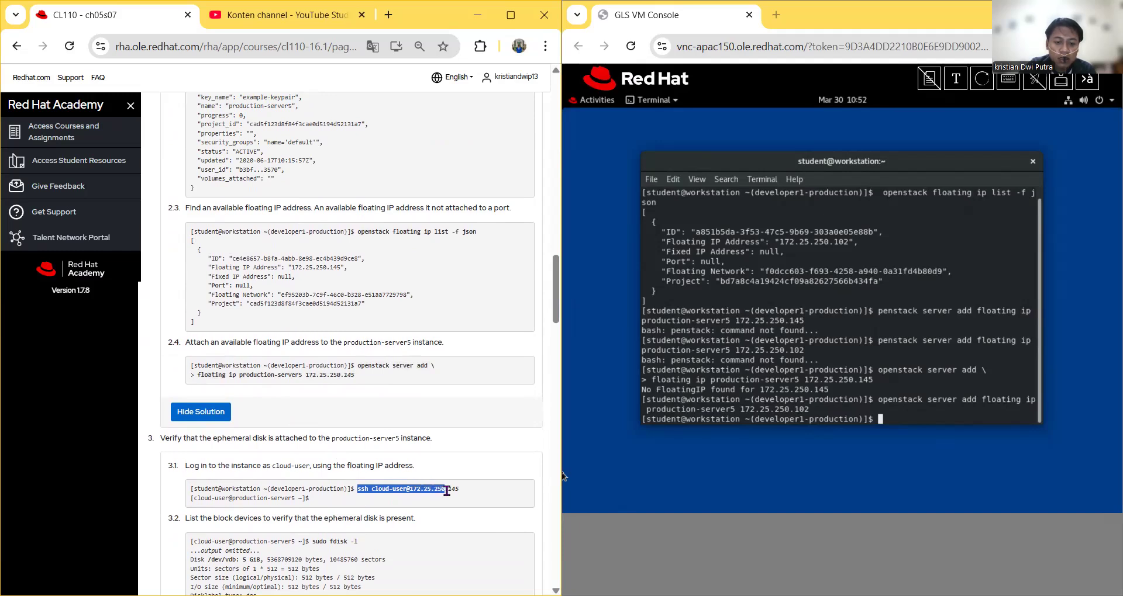
pyautogui.rightClick(434, 488)
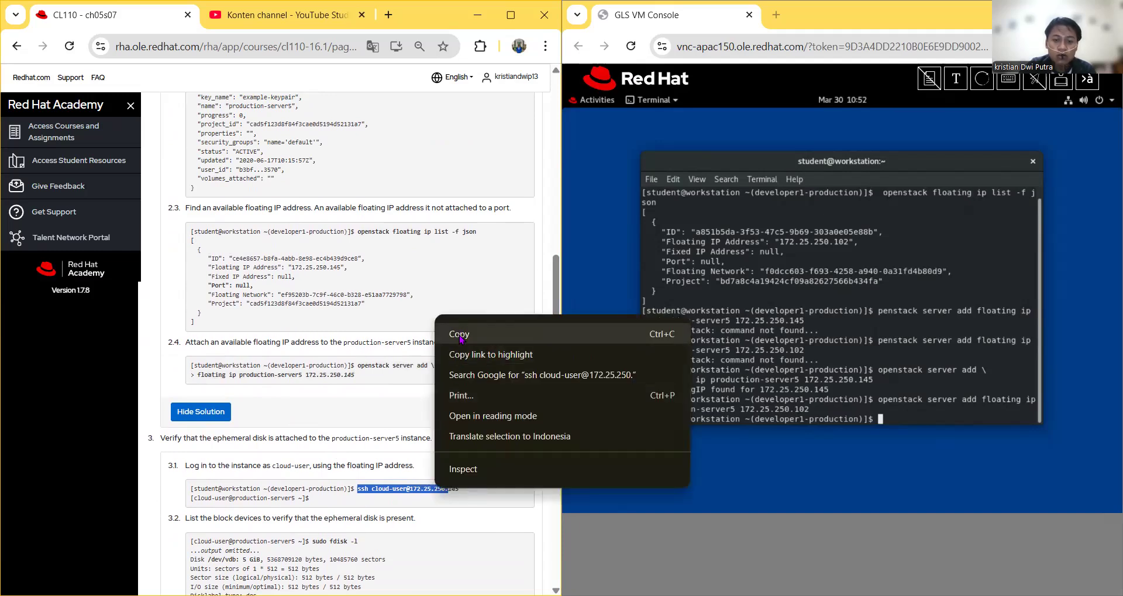
pyautogui.click(460, 337)
pyautogui.hotkey('alt', 'Tab')
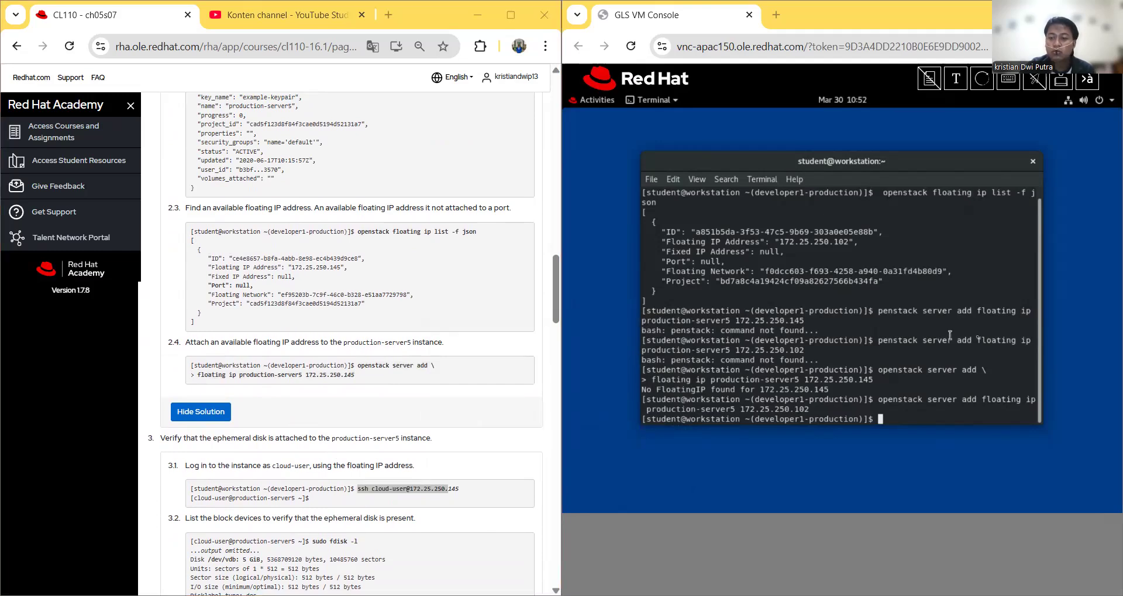
pyautogui.click(955, 78)
pyautogui.rightClick(721, 162)
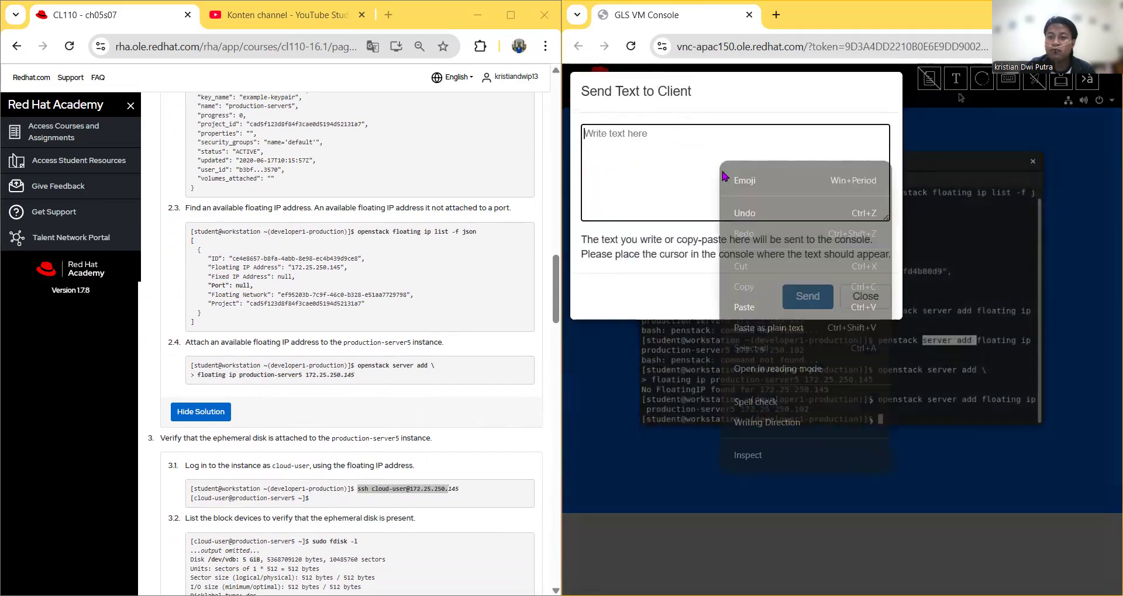
pyautogui.click(762, 308)
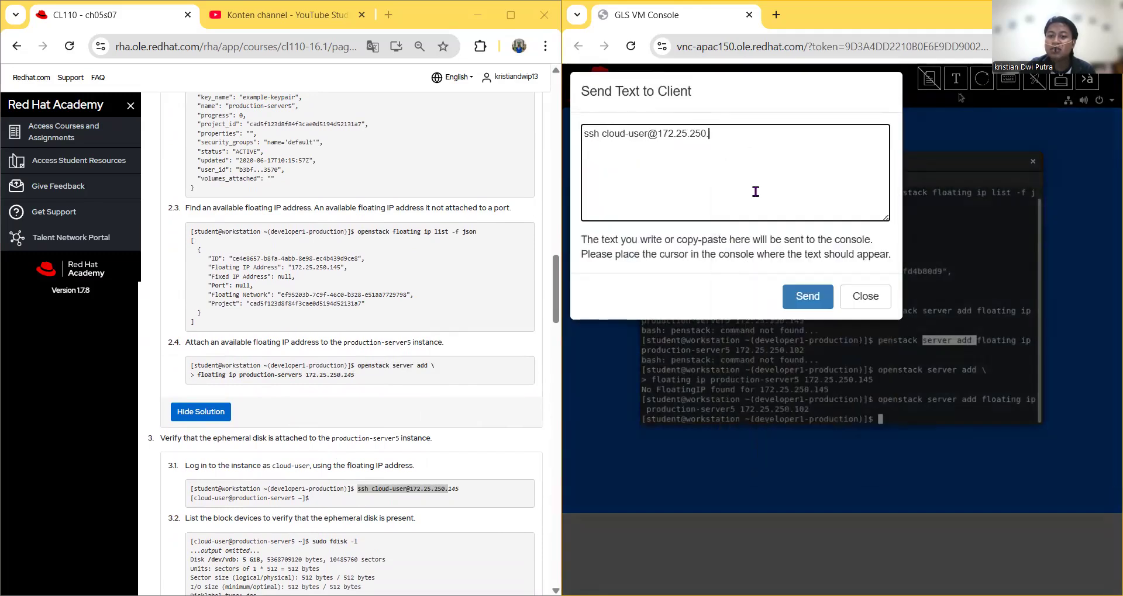
pyautogui.write('102')
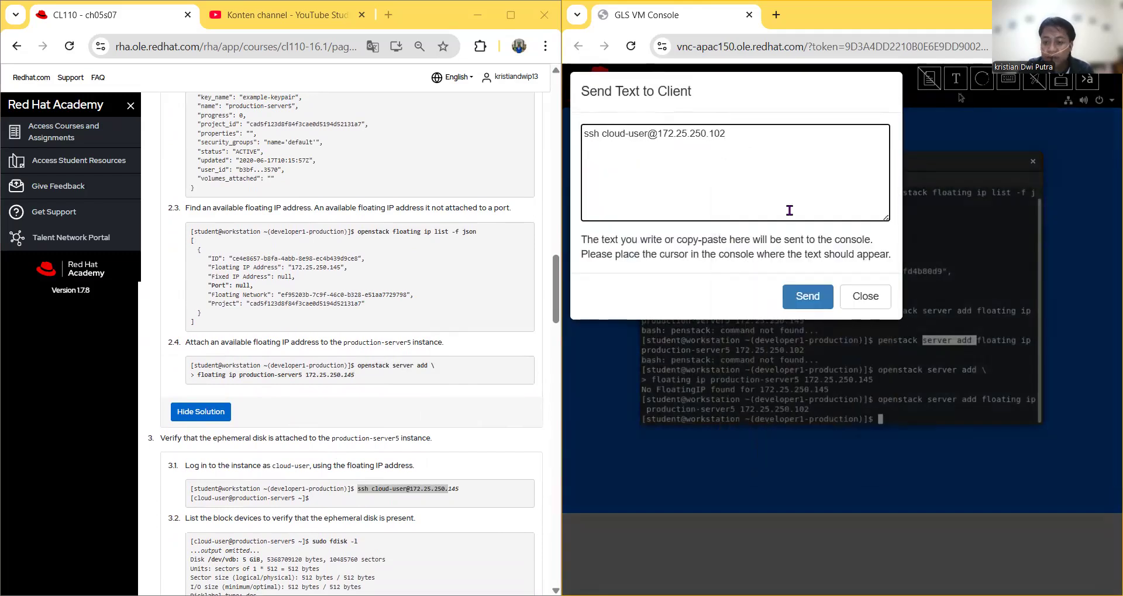
pyautogui.click(808, 296)
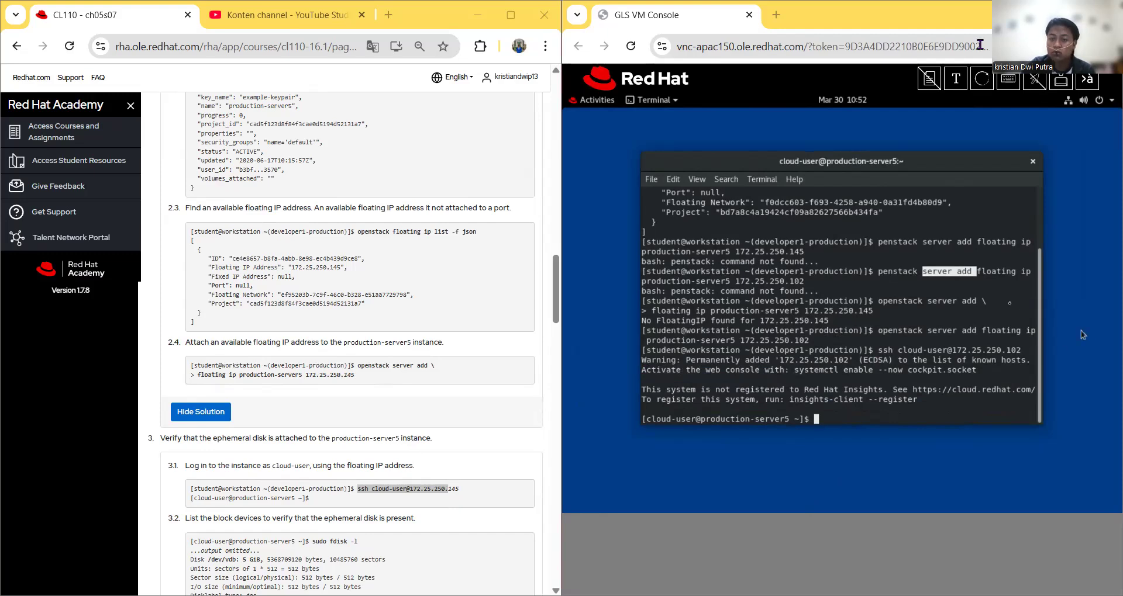
# Step: Resend the ssh command to 172.25.250.102, answer yes to the fingerprint, and see permission denied
pyautogui.click(929, 78)
pyautogui.rightClick(756, 133)
pyautogui.click(793, 278)
pyautogui.click(804, 297)
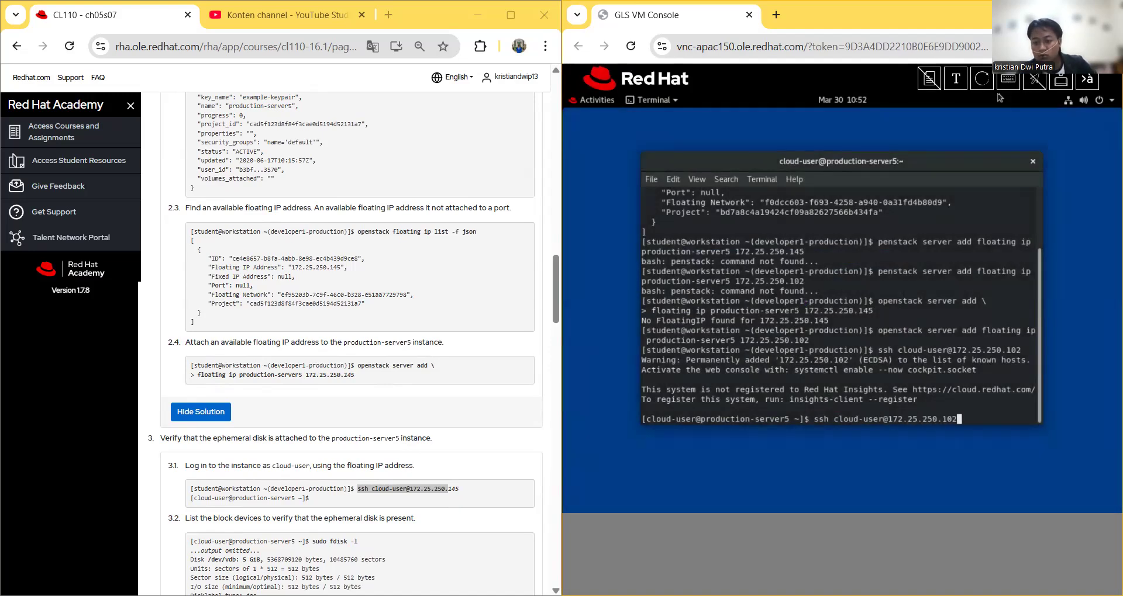
pyautogui.press('Return')
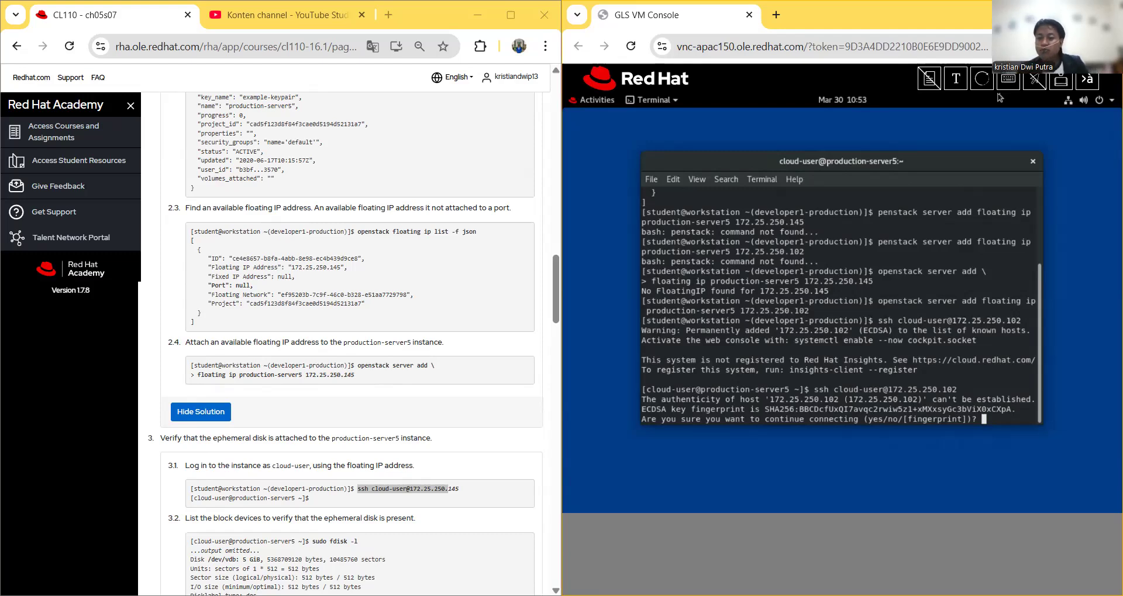
pyautogui.write('yes')
pyautogui.press('Return')
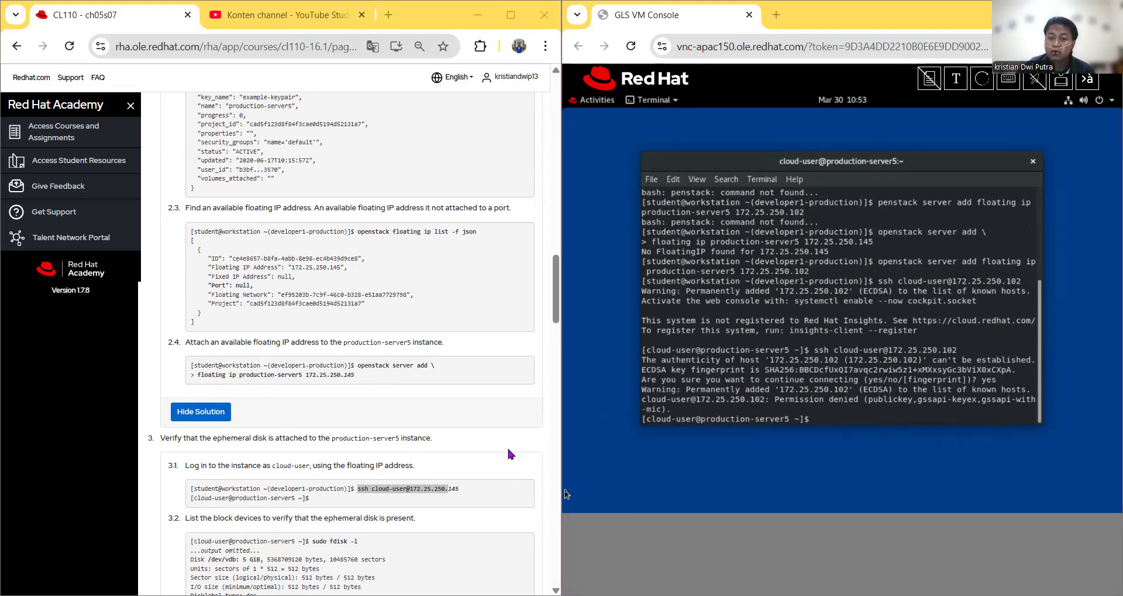
pyautogui.scroll(-1, 508, 450)
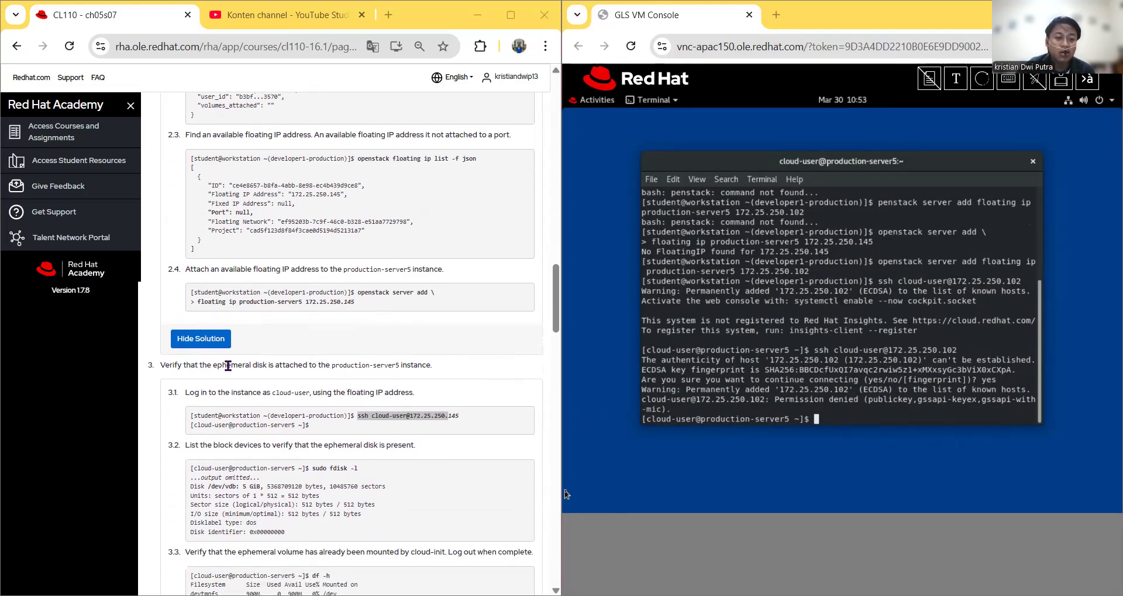
pyautogui.scroll(-1, 260, 408)
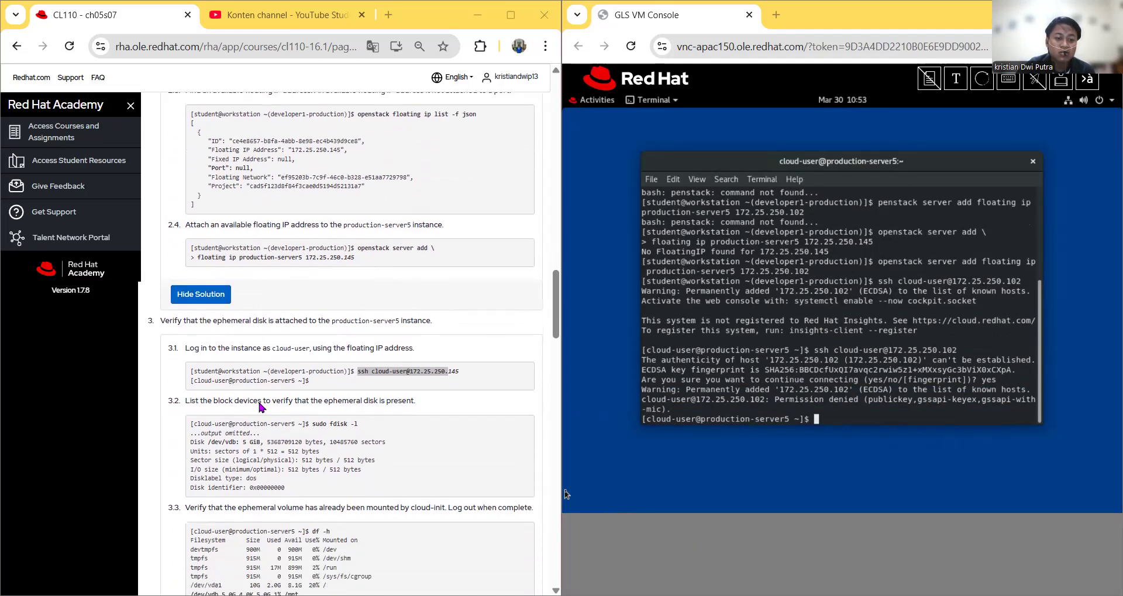
pyautogui.scroll(-1, 263, 403)
pyautogui.scroll(-1, 310, 390)
pyautogui.scroll(-1, 203, 310)
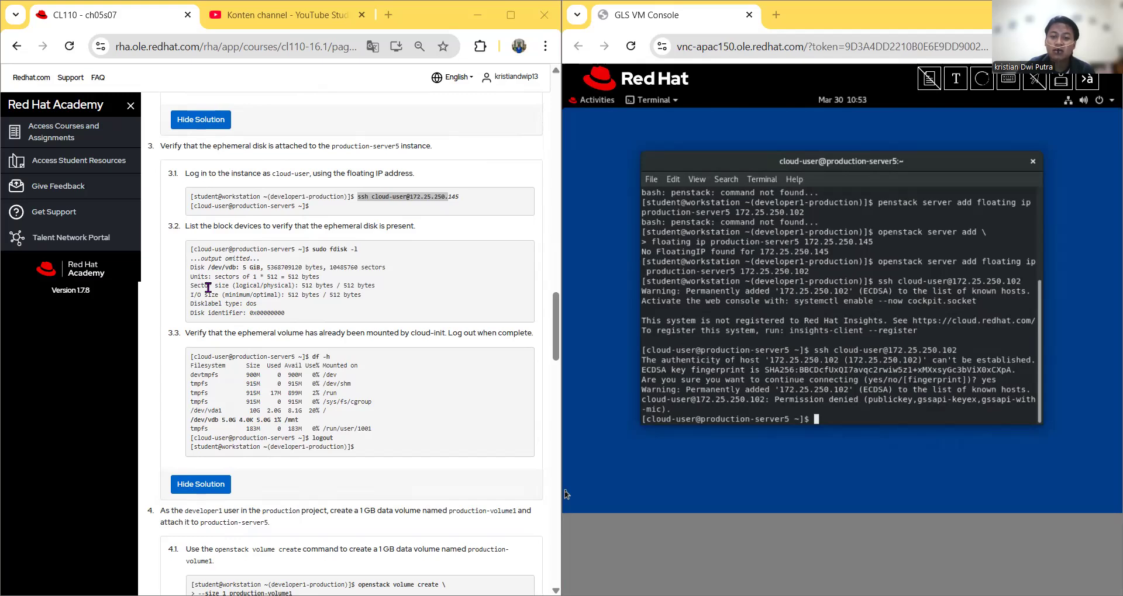
# Step: Run sudo fdisk -l and review the 10 GiB /dev/vda and 5 GiB /dev/vdb disks
pyautogui.click(956, 79)
pyautogui.rightClick(771, 144)
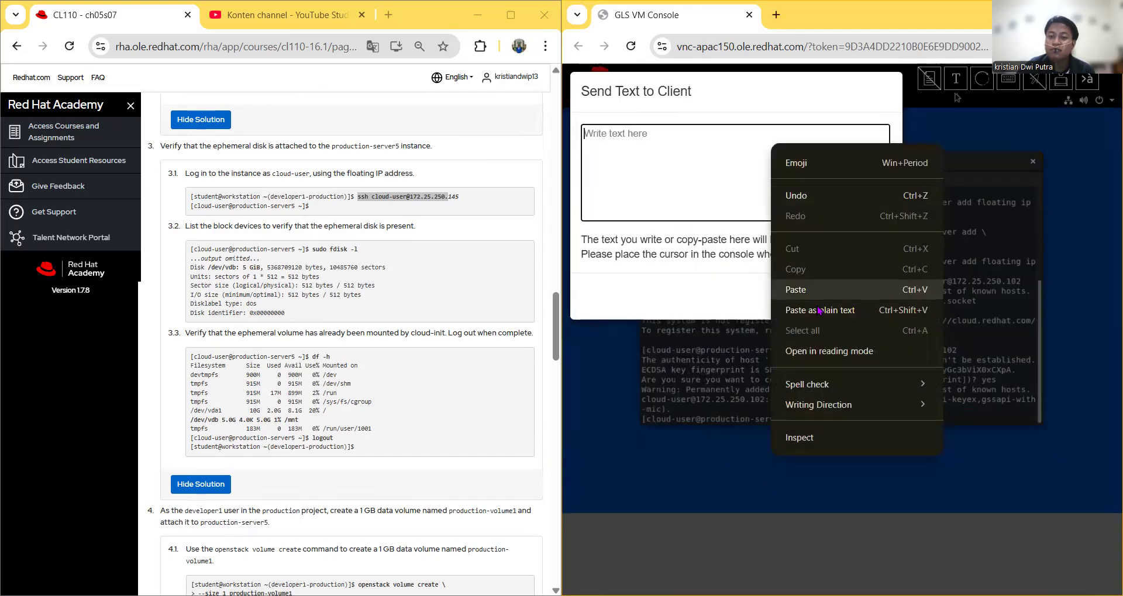
pyautogui.click(813, 295)
pyautogui.click(809, 296)
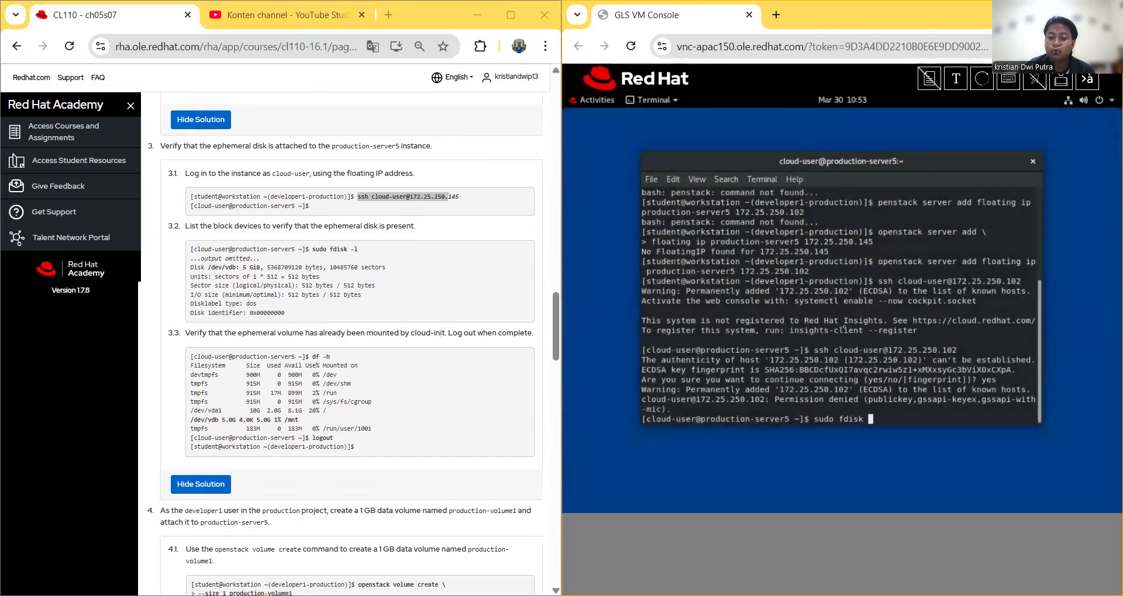
pyautogui.press('Return')
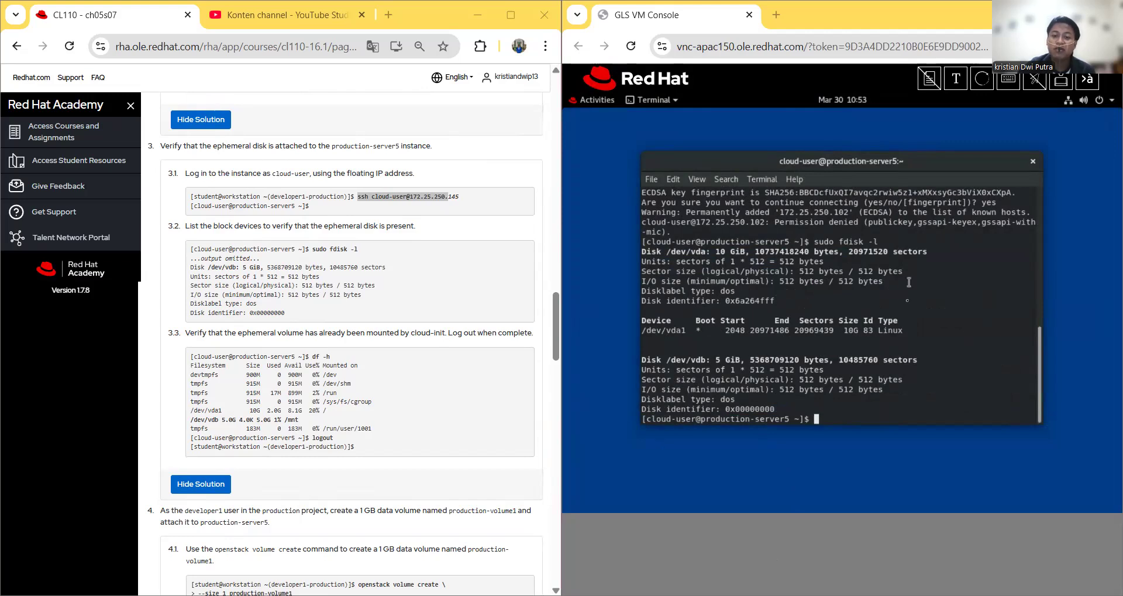
pyautogui.scroll(6, 912, 302)
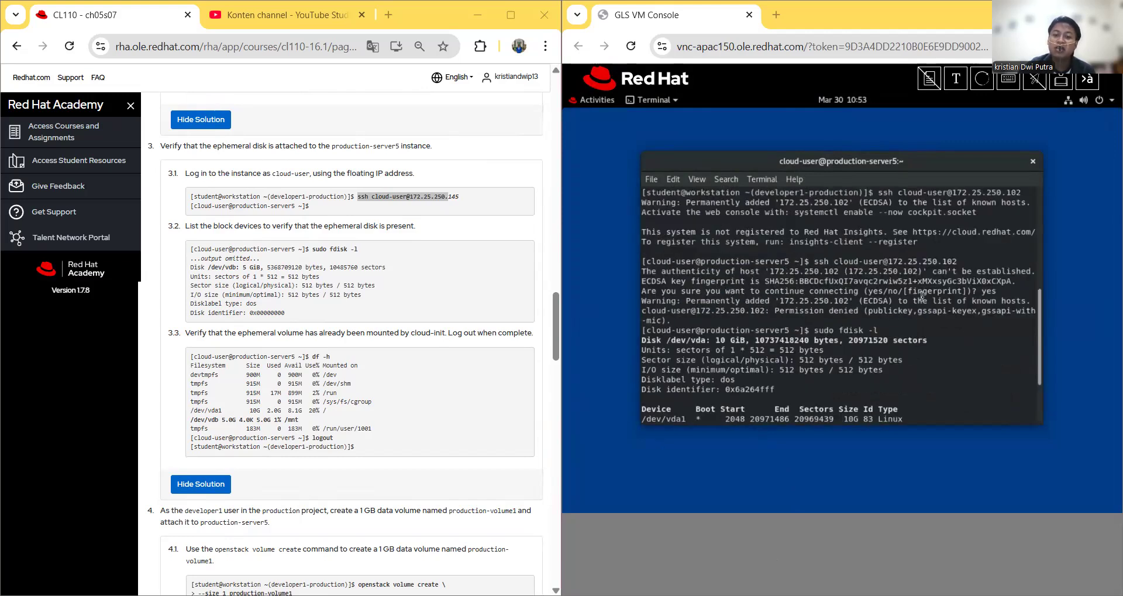
pyautogui.scroll(-6, 921, 296)
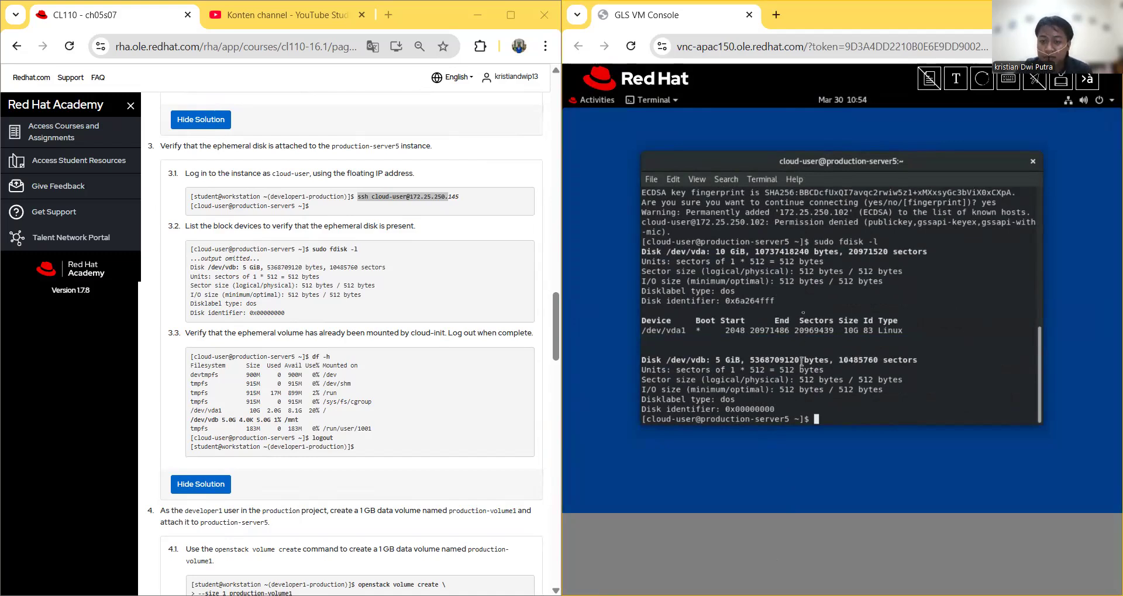
pyautogui.scroll(2, 801, 363)
pyautogui.scroll(-2, 804, 290)
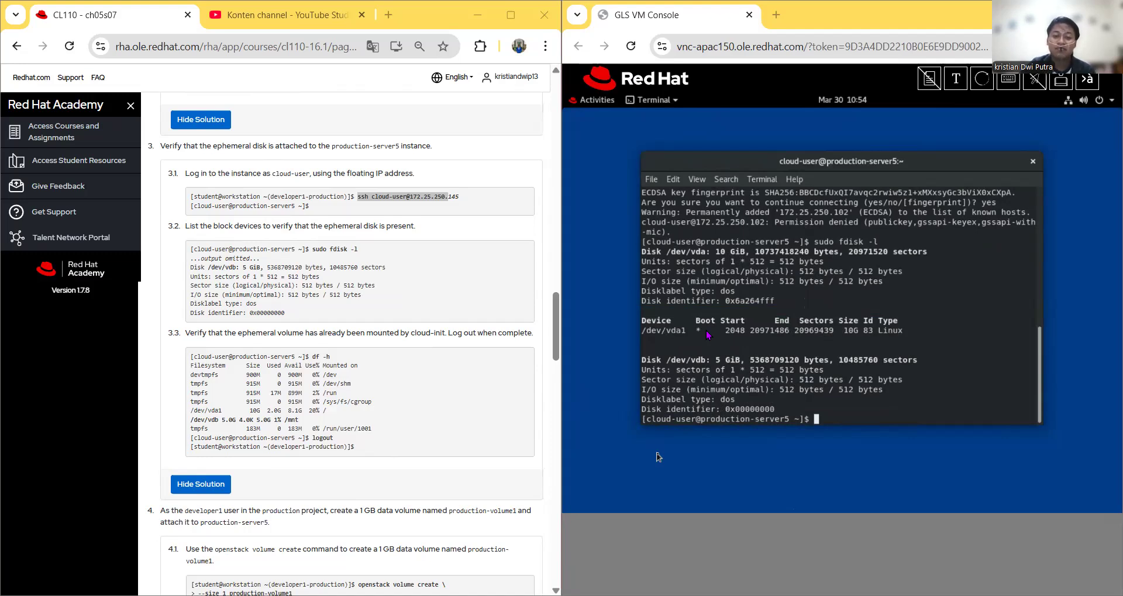
pyautogui.scroll(-1, 333, 286)
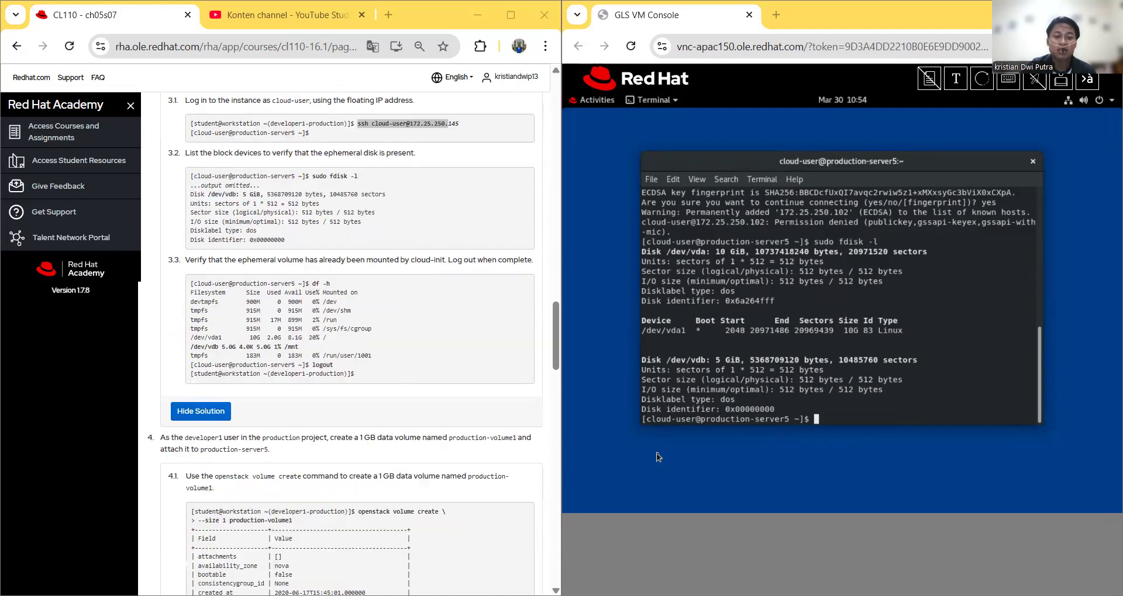
# Step: Run df -h to confirm 5.0G /dev/vdb mounted on /mnt, then log out
pyautogui.click(956, 79)
pyautogui.rightClick(752, 164)
pyautogui.click(776, 312)
pyautogui.click(808, 297)
pyautogui.press('Return')
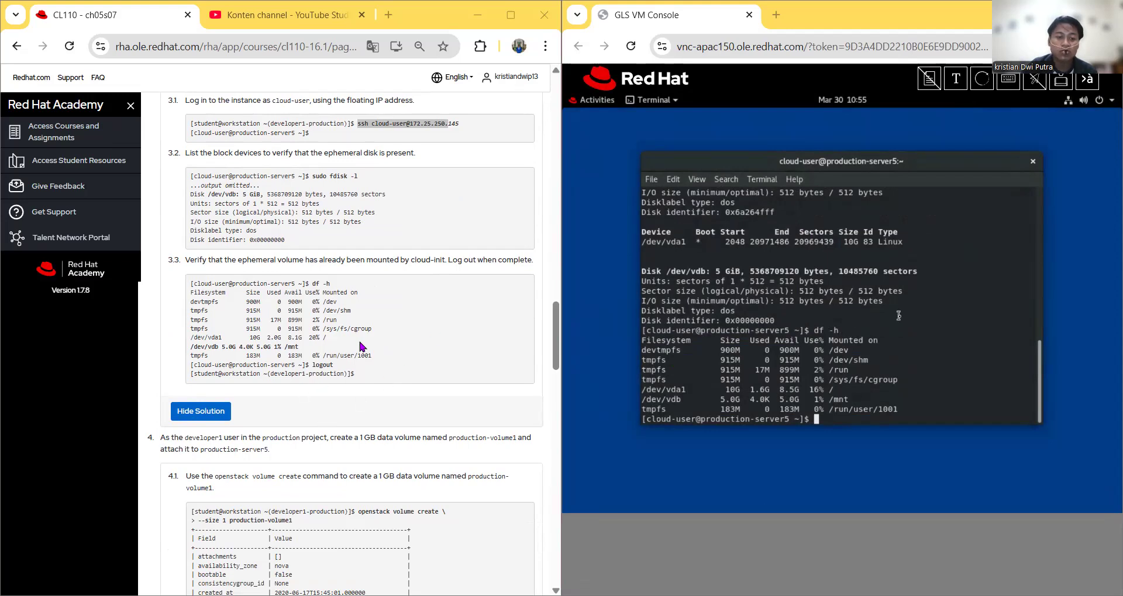
pyautogui.scroll(-1, 367, 384)
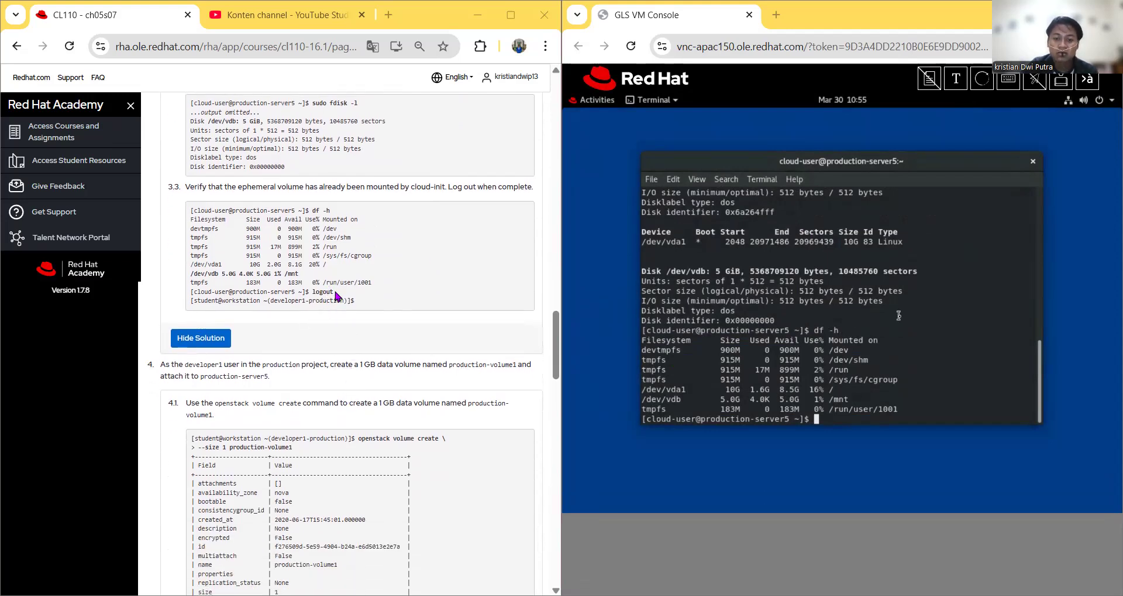
pyautogui.write('logout')
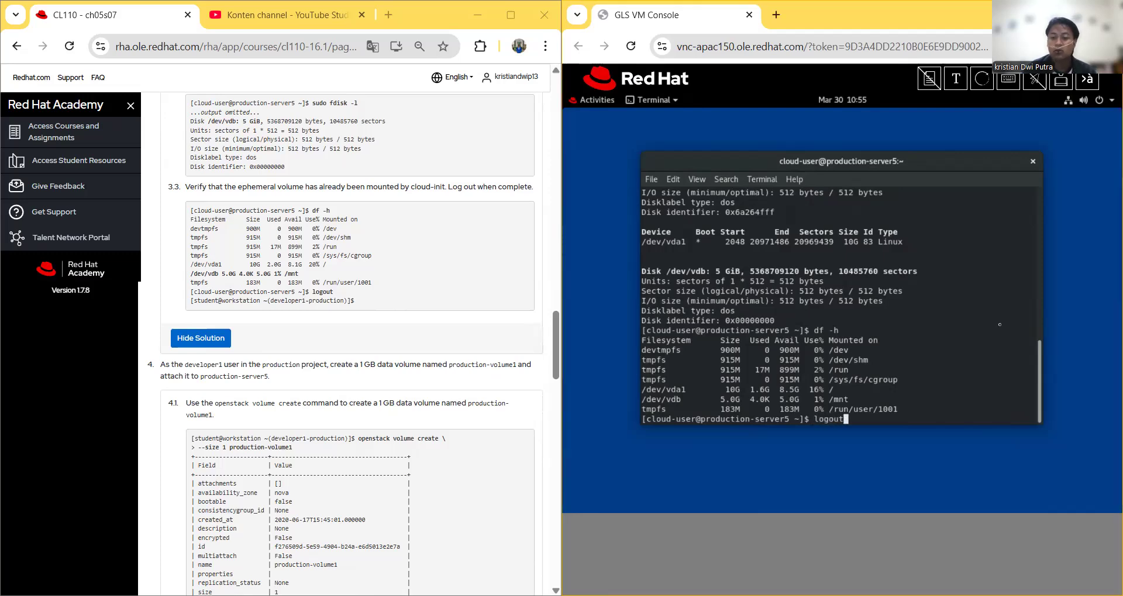
pyautogui.press('Return')
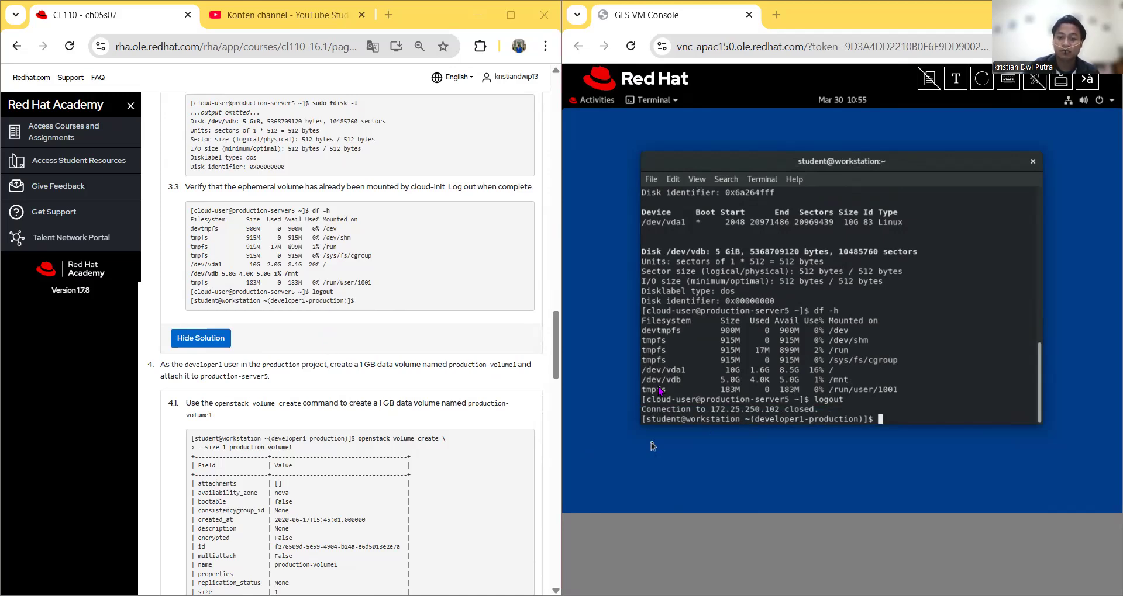
pyautogui.scroll(-3, 225, 375)
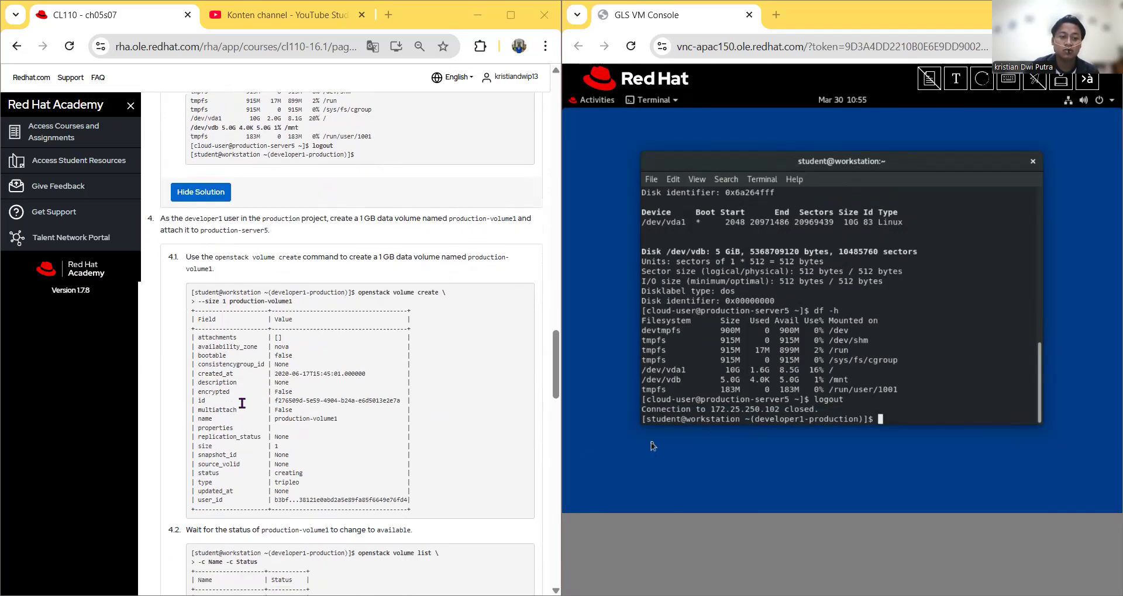
pyautogui.scroll(-1, 283, 256)
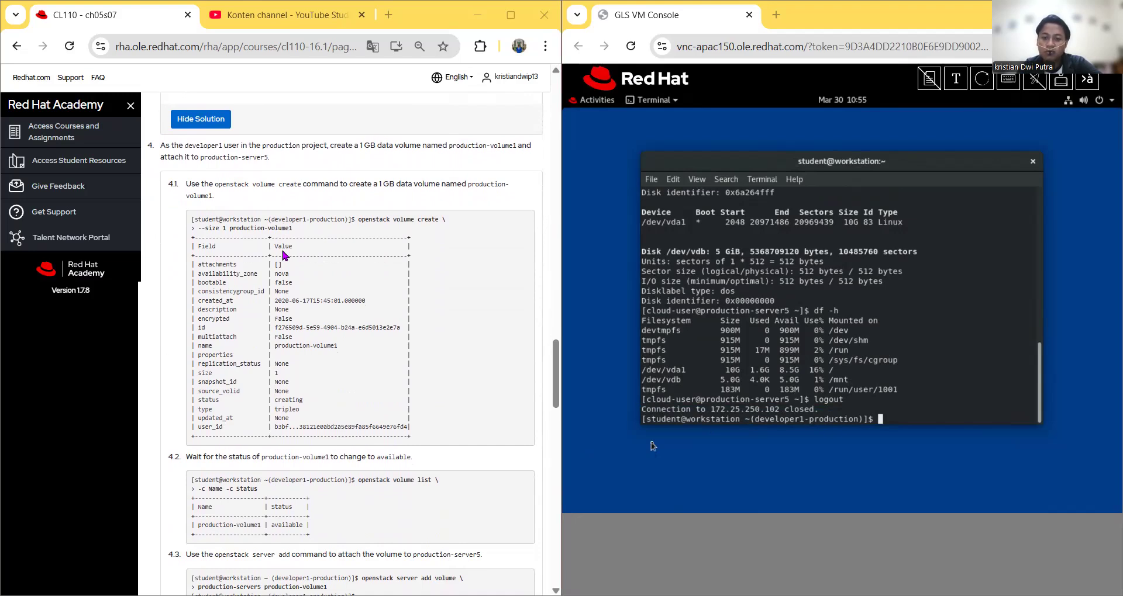
pyautogui.rightClick(747, 319)
pyautogui.click(778, 348)
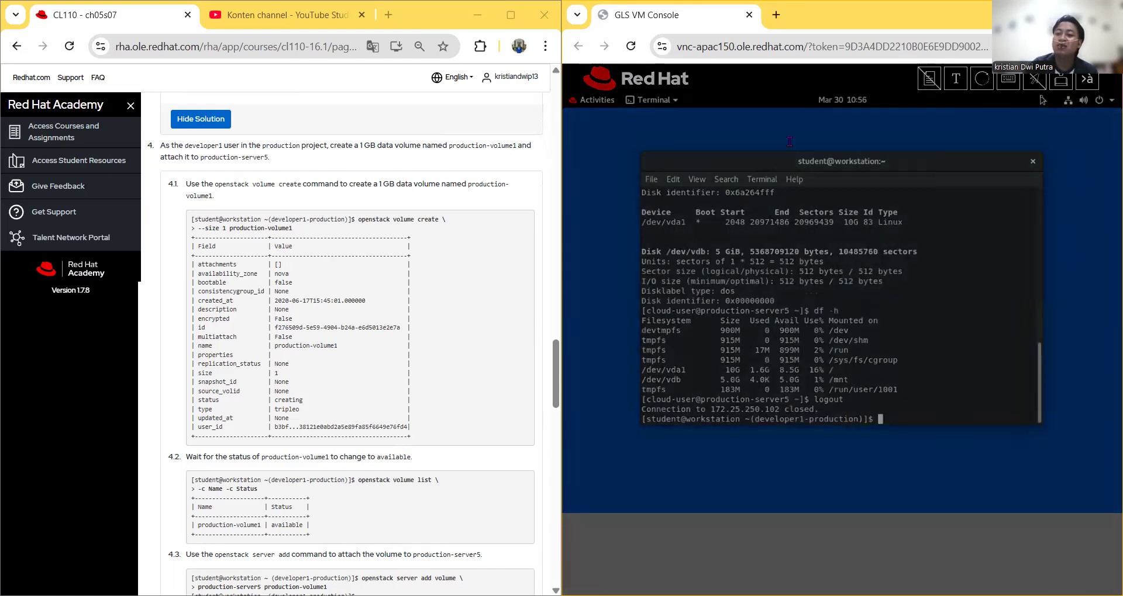
# Step: Send the openstack volume create command for production-volume1 and scroll through its output
pyautogui.click(955, 78)
pyautogui.rightClick(714, 143)
pyautogui.click(743, 285)
pyautogui.click(796, 296)
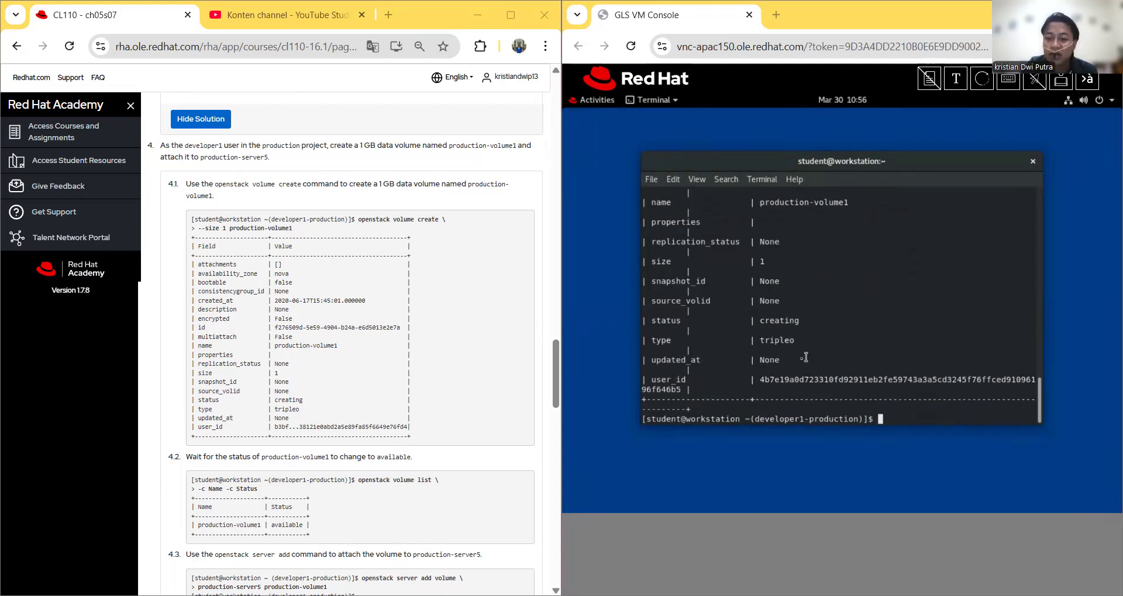
pyautogui.scroll(6, 783, 369)
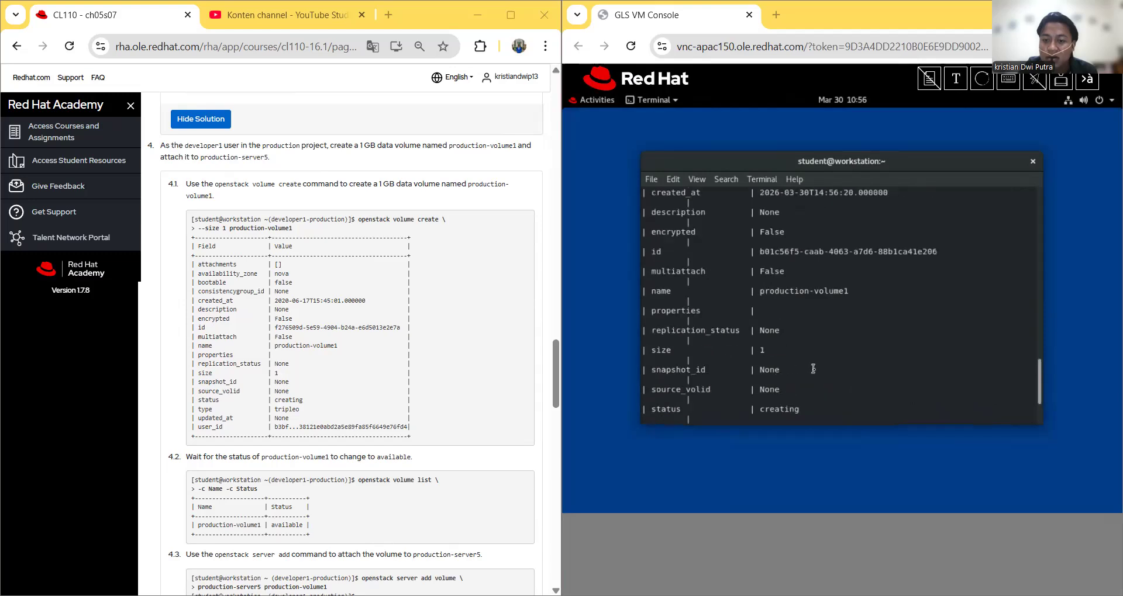
pyautogui.scroll(1, 803, 347)
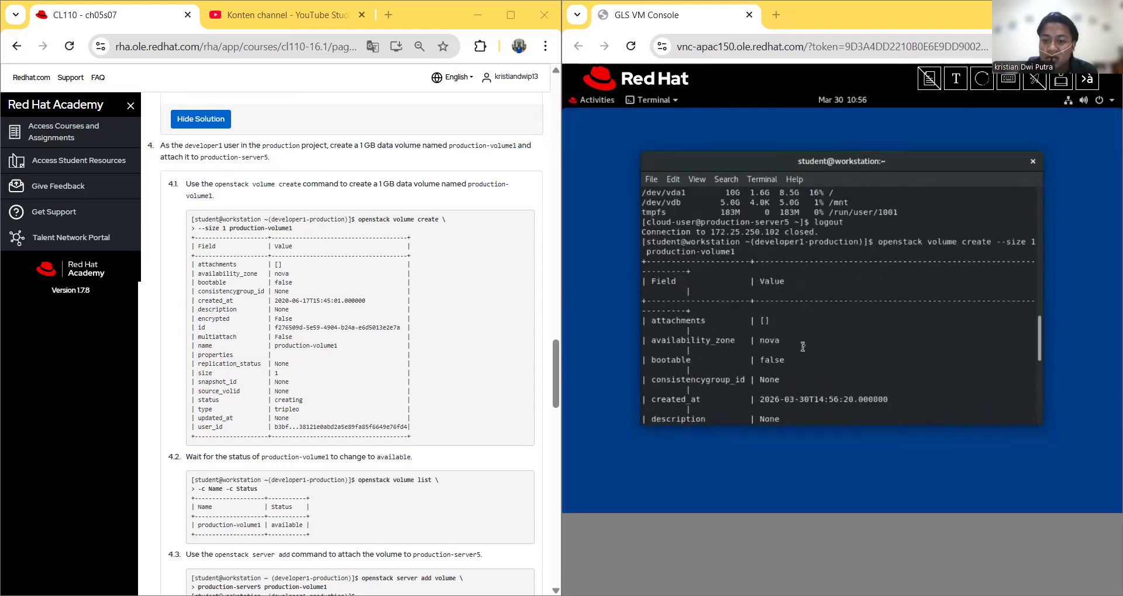
pyautogui.scroll(-2, 800, 344)
pyautogui.scroll(-1, 785, 336)
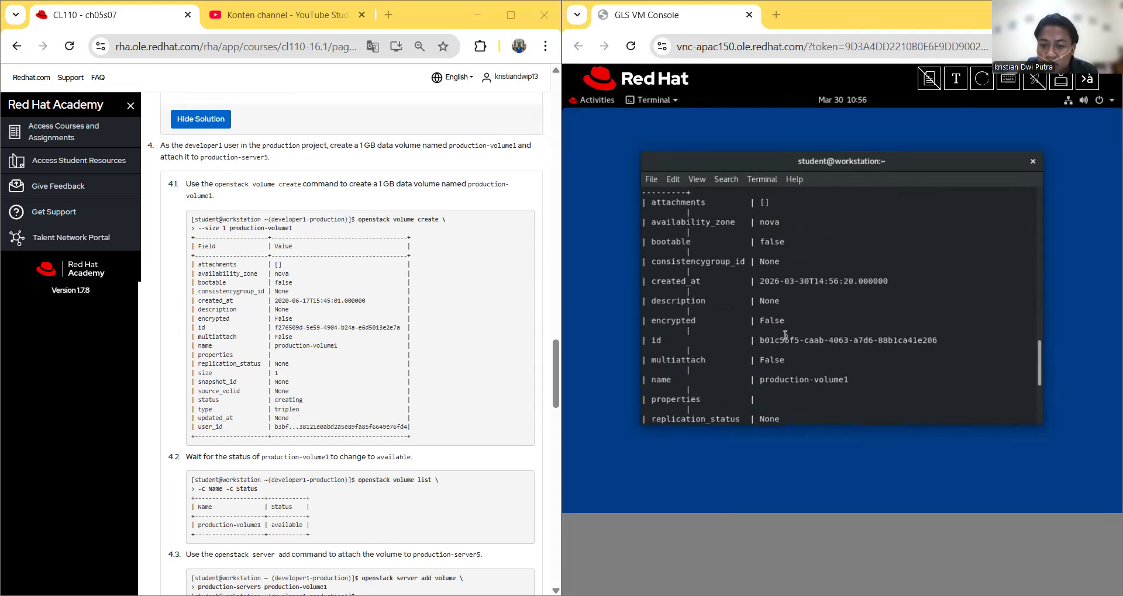
pyautogui.scroll(-3, 778, 324)
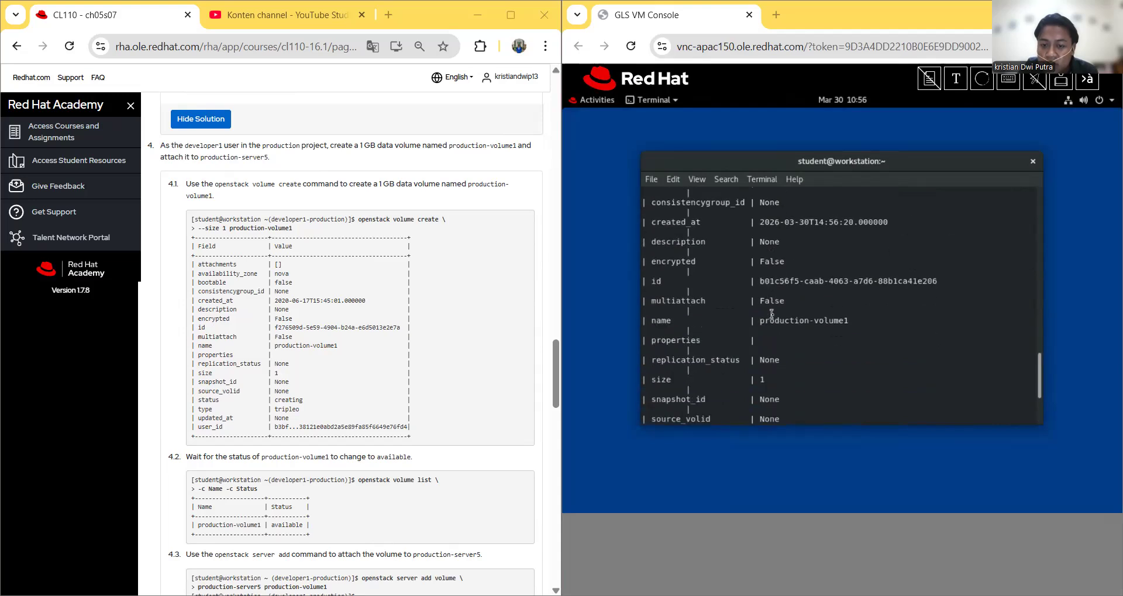
pyautogui.scroll(-1, 772, 315)
pyautogui.scroll(-2, 772, 383)
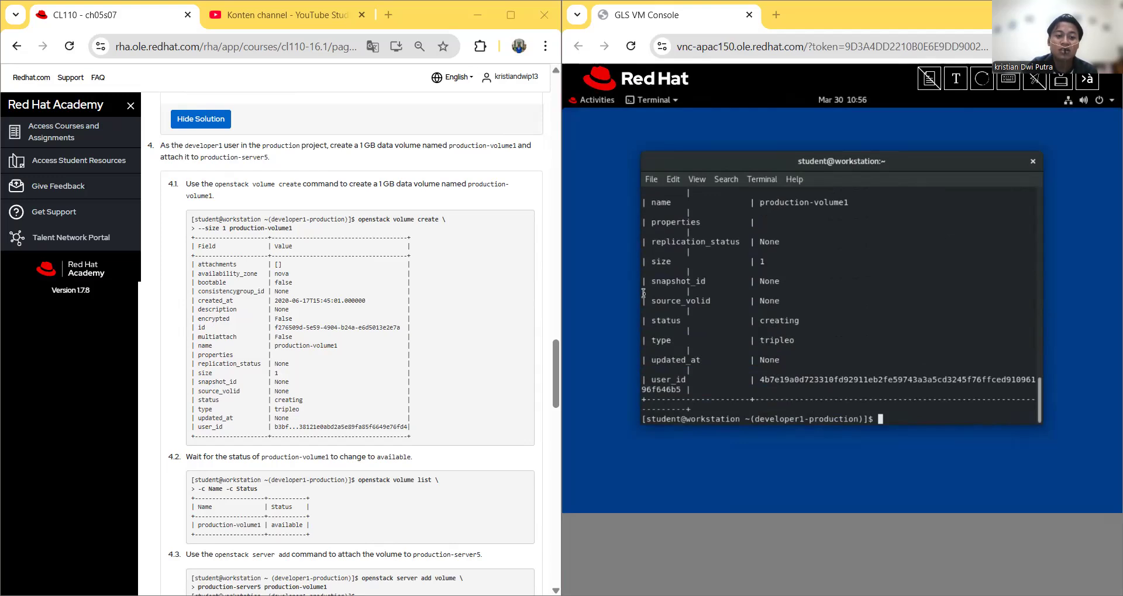
# Step: Paste a volume list command through Send Text to Client and send it to the terminal
pyautogui.rightClick(817, 263)
pyautogui.click(956, 78)
pyautogui.rightClick(812, 121)
pyautogui.click(754, 163)
pyautogui.rightClick(755, 163)
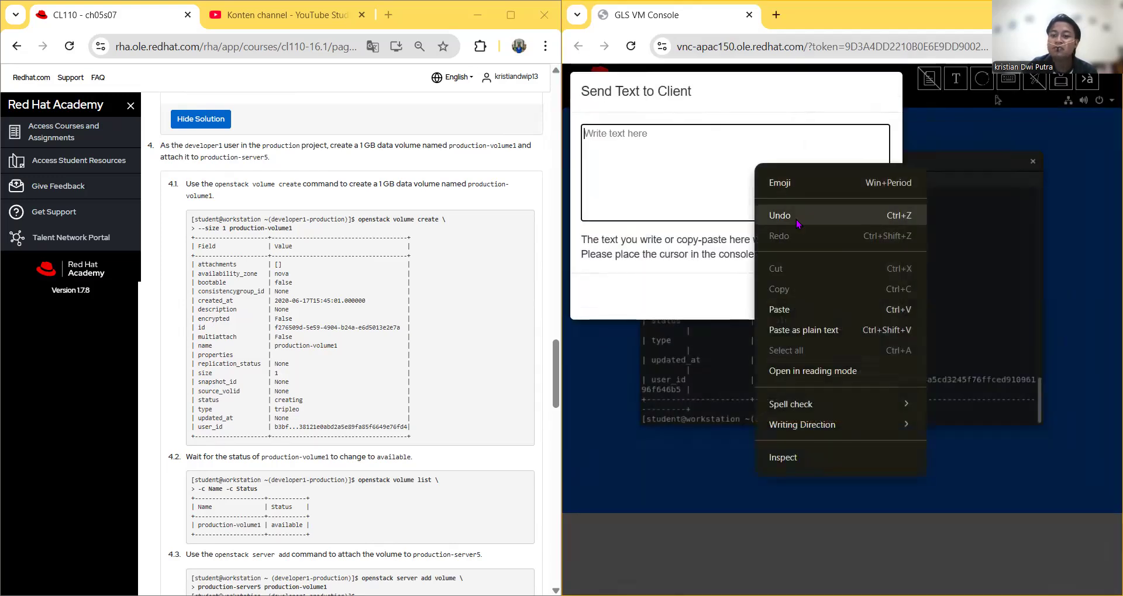
pyautogui.click(784, 307)
pyautogui.click(795, 296)
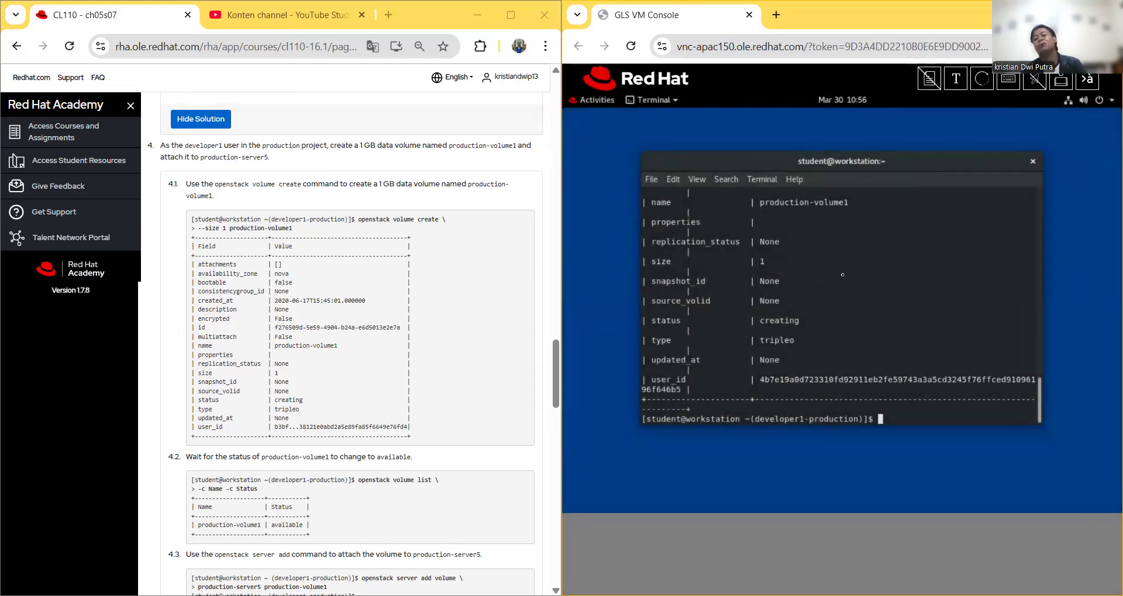
# Step: Reload the console page and send the copied command to the terminal again
pyautogui.press('F5')
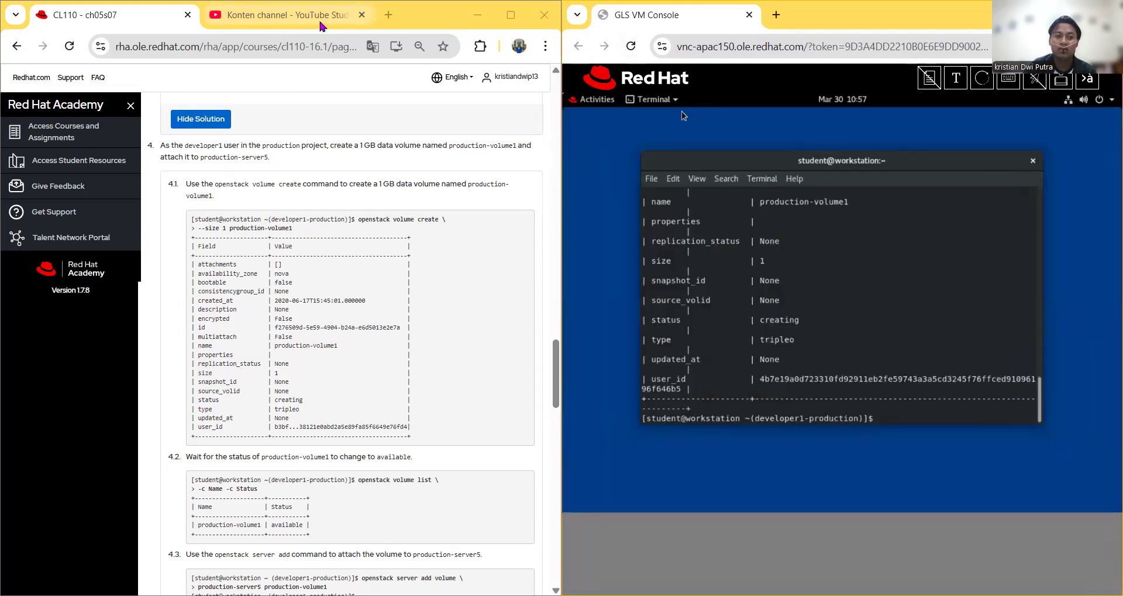
pyautogui.click(955, 78)
pyautogui.rightClick(793, 150)
pyautogui.click(821, 298)
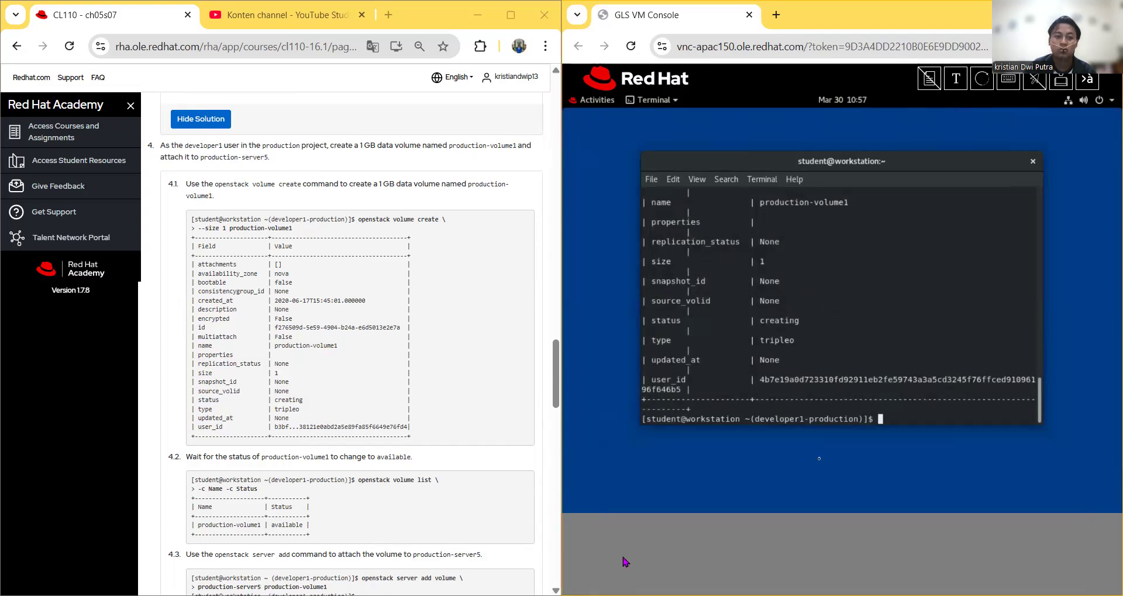
pyautogui.scroll(20, 327, 216)
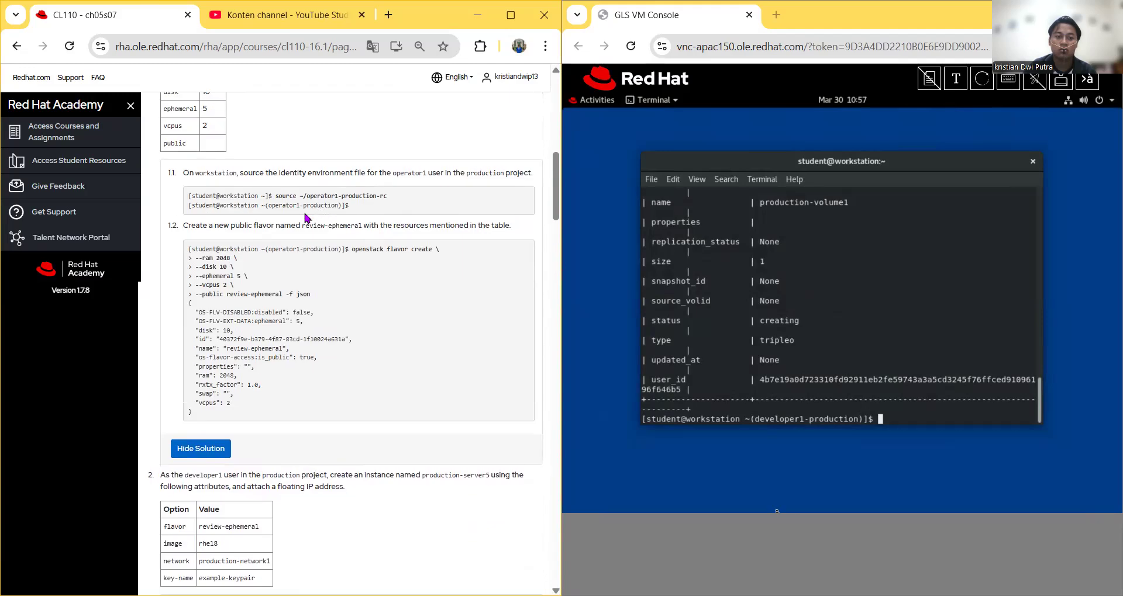
pyautogui.scroll(10, 305, 218)
pyautogui.click(297, 286)
pyautogui.scroll(-5, 318, 332)
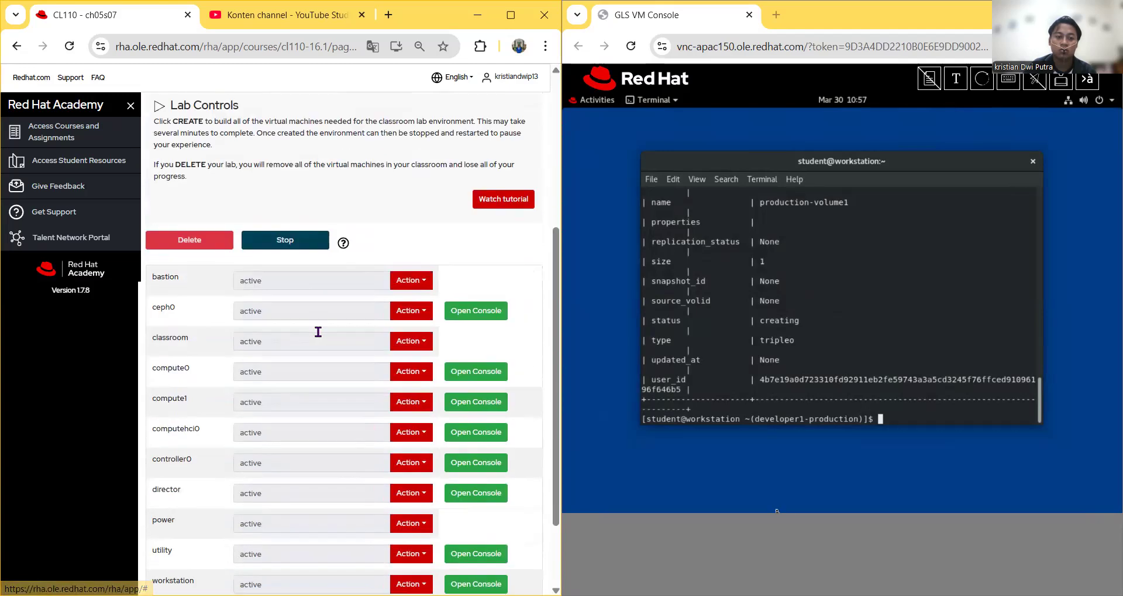
pyautogui.scroll(-5, 318, 333)
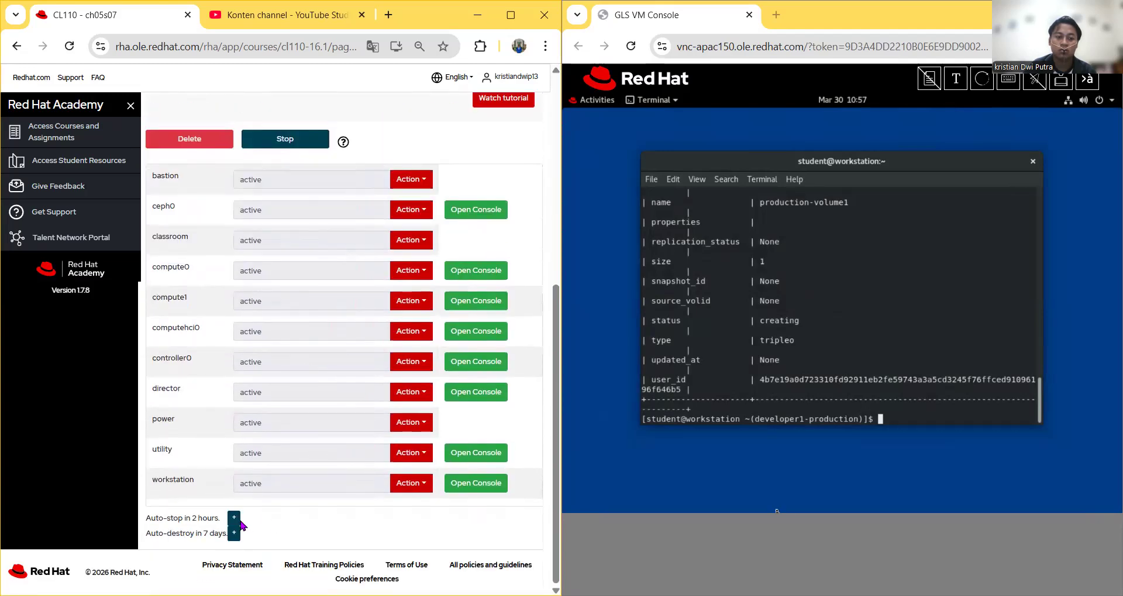
pyautogui.scroll(10, 242, 525)
pyautogui.click(256, 212)
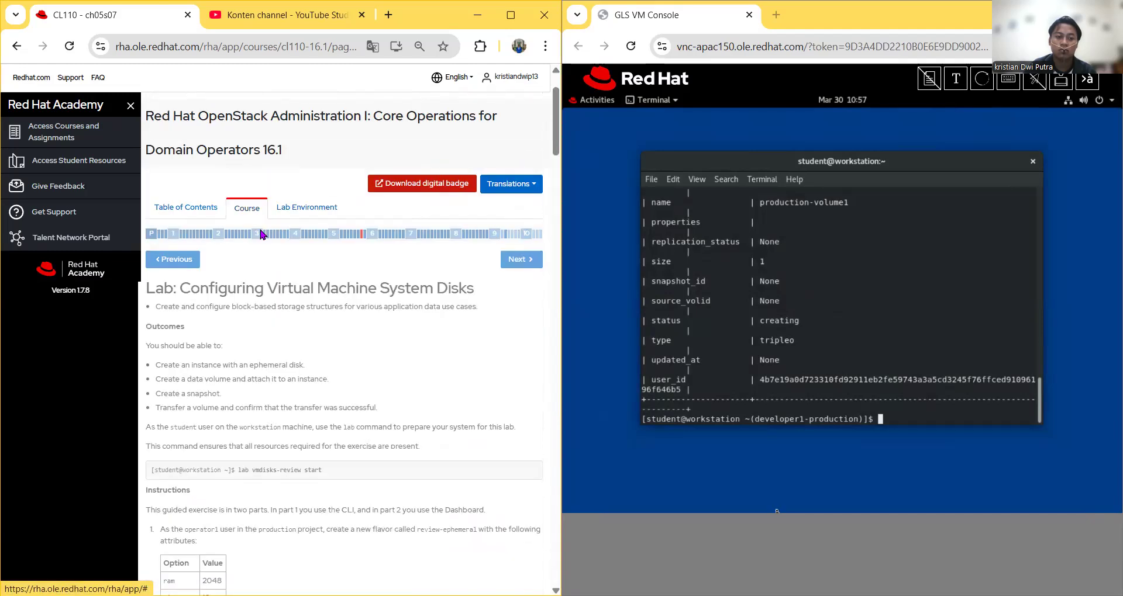
pyautogui.scroll(-20, 261, 234)
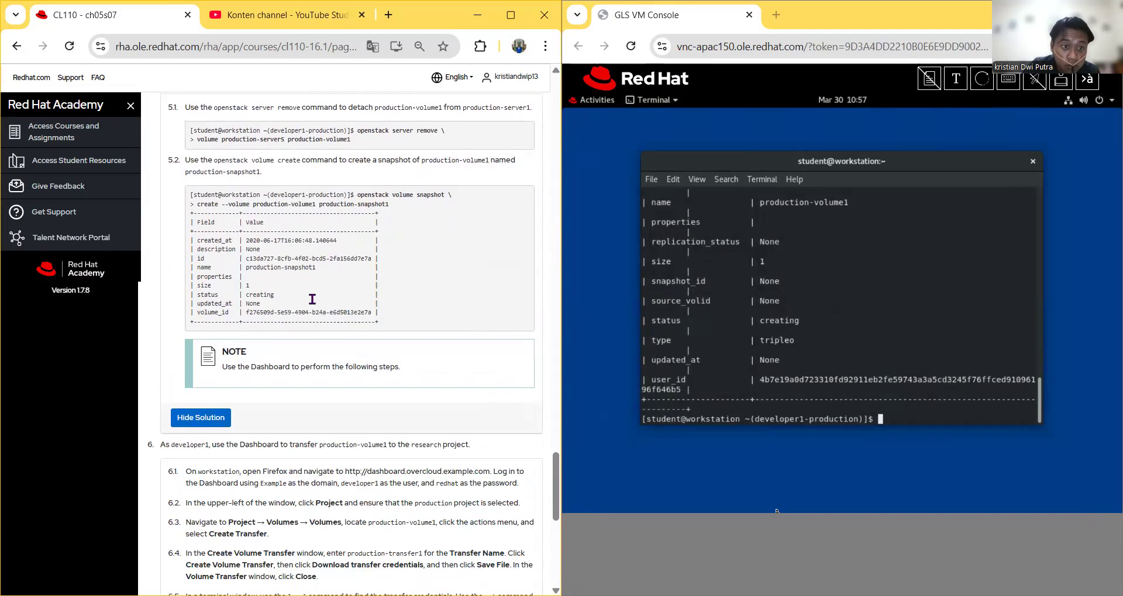
pyautogui.scroll(-5, 312, 300)
pyautogui.scroll(4, 314, 301)
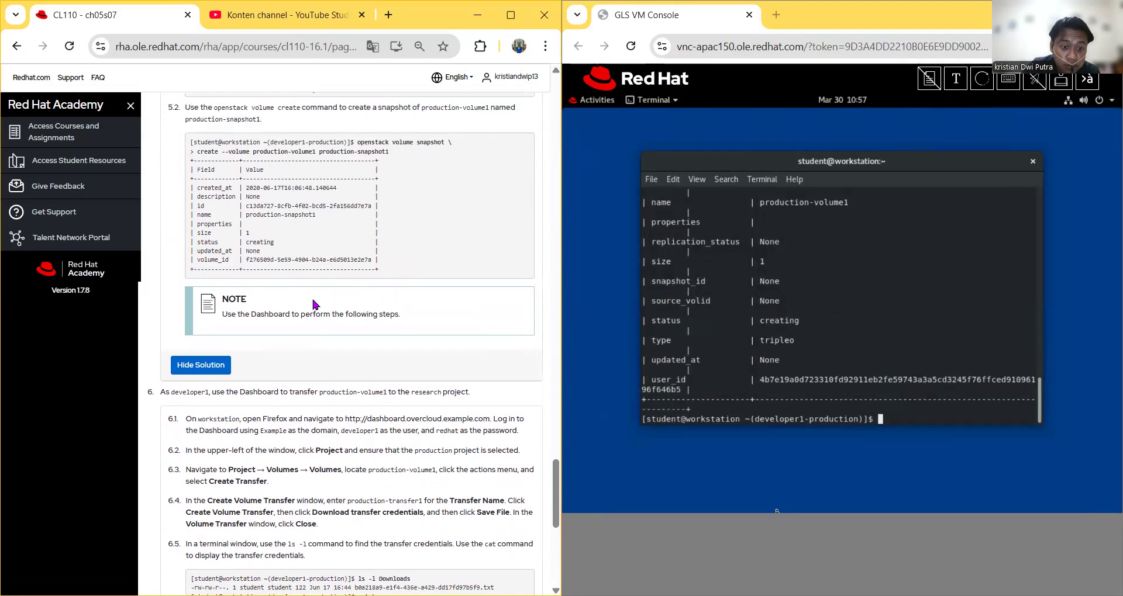
pyautogui.scroll(3, 314, 304)
pyautogui.scroll(6, 442, 314)
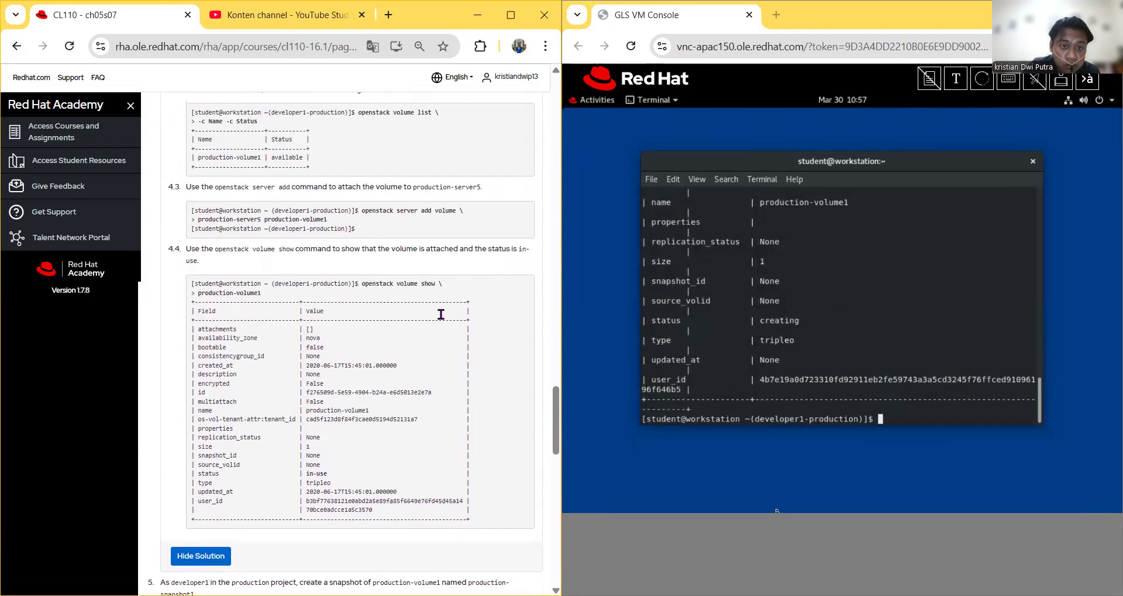
pyautogui.scroll(1, 441, 315)
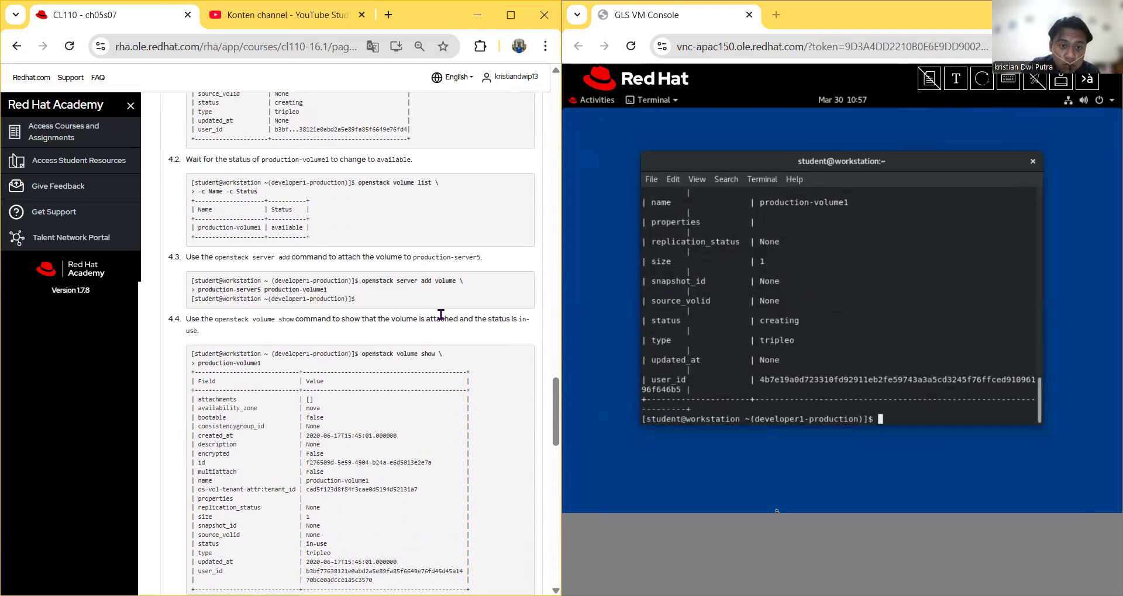
pyautogui.scroll(-1, 441, 315)
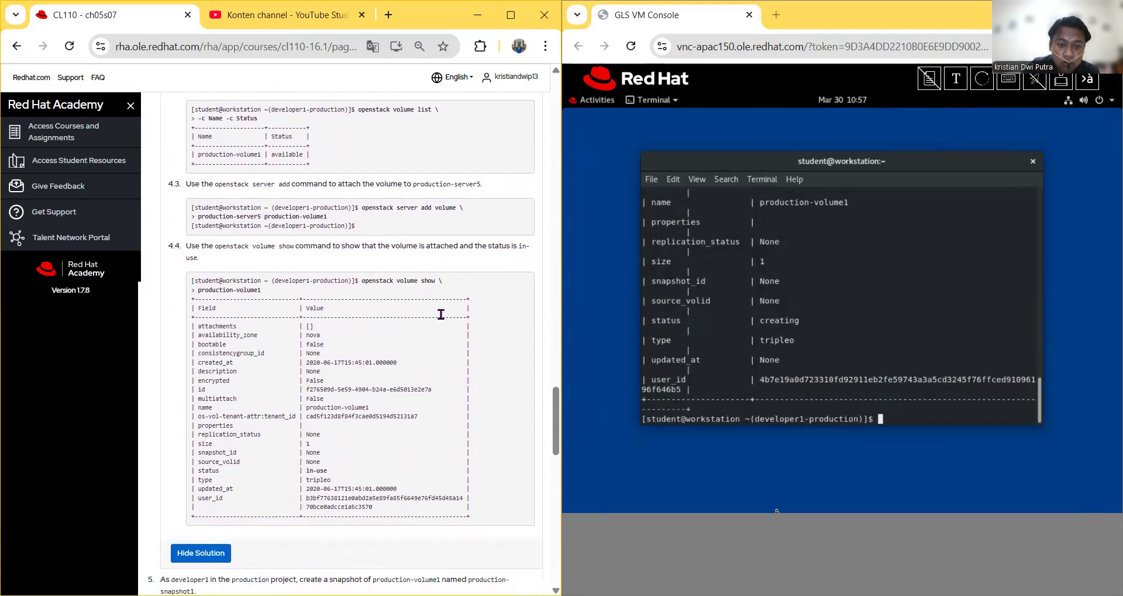
pyautogui.scroll(6, 440, 314)
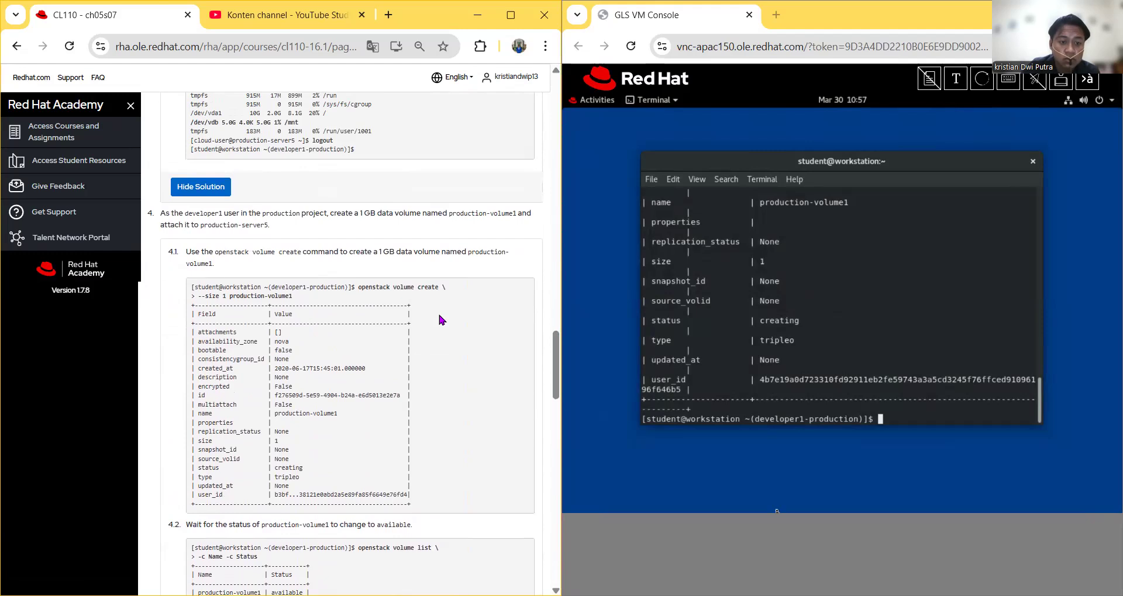
pyautogui.scroll(-1, 440, 320)
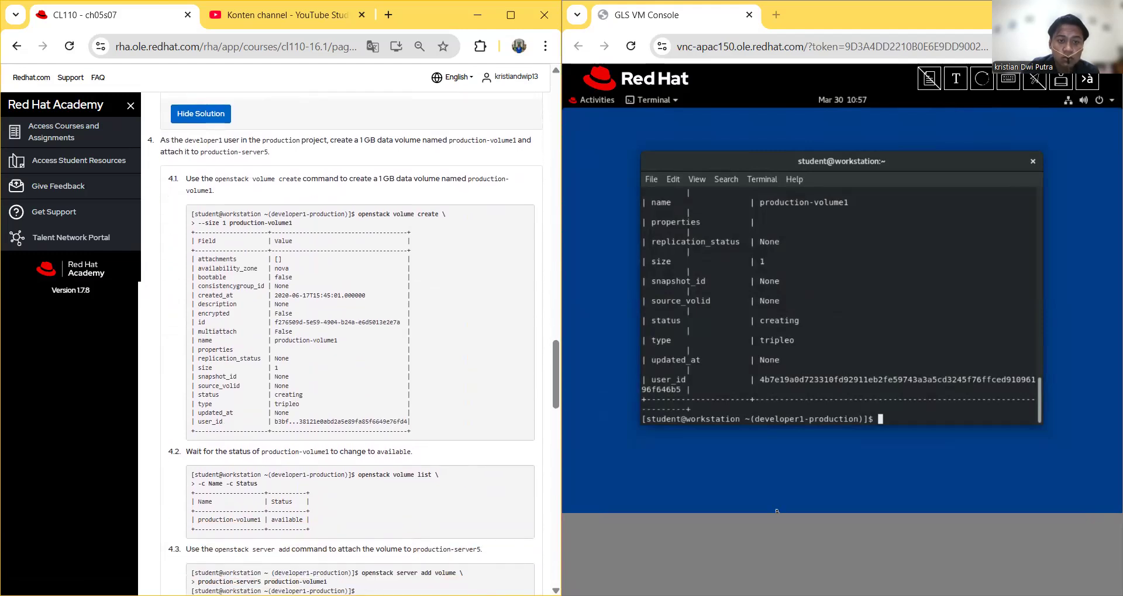
# Step: Open a new workstation terminal tab through File > New Tab, leaving a clean student@workstation prompt
pyautogui.click(889, 352)
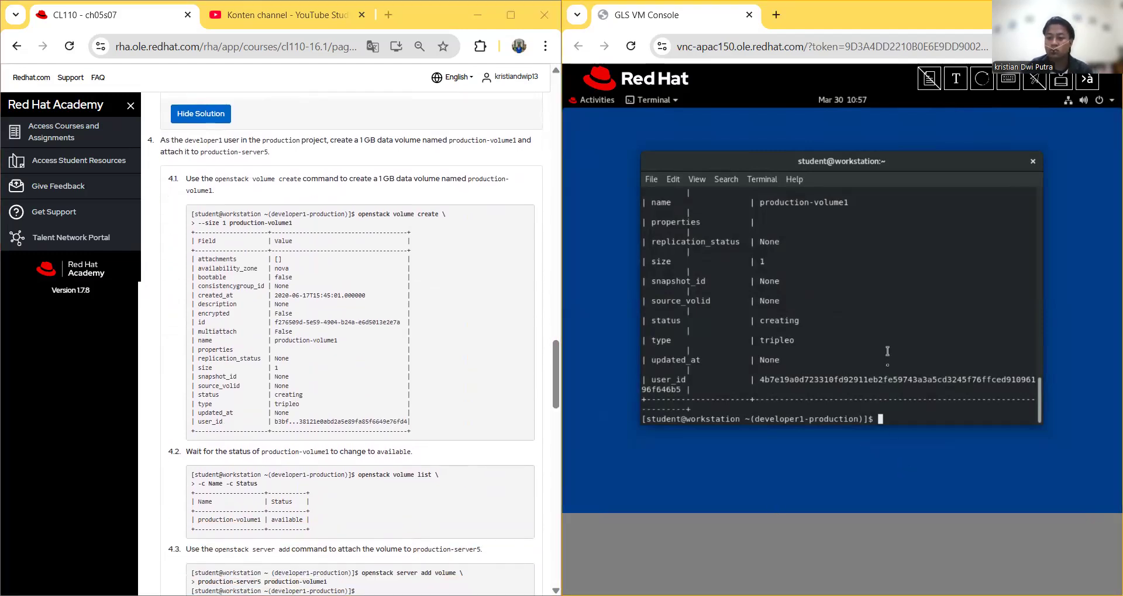
pyautogui.moveTo(871, 407); pyautogui.dragTo(879, 406)
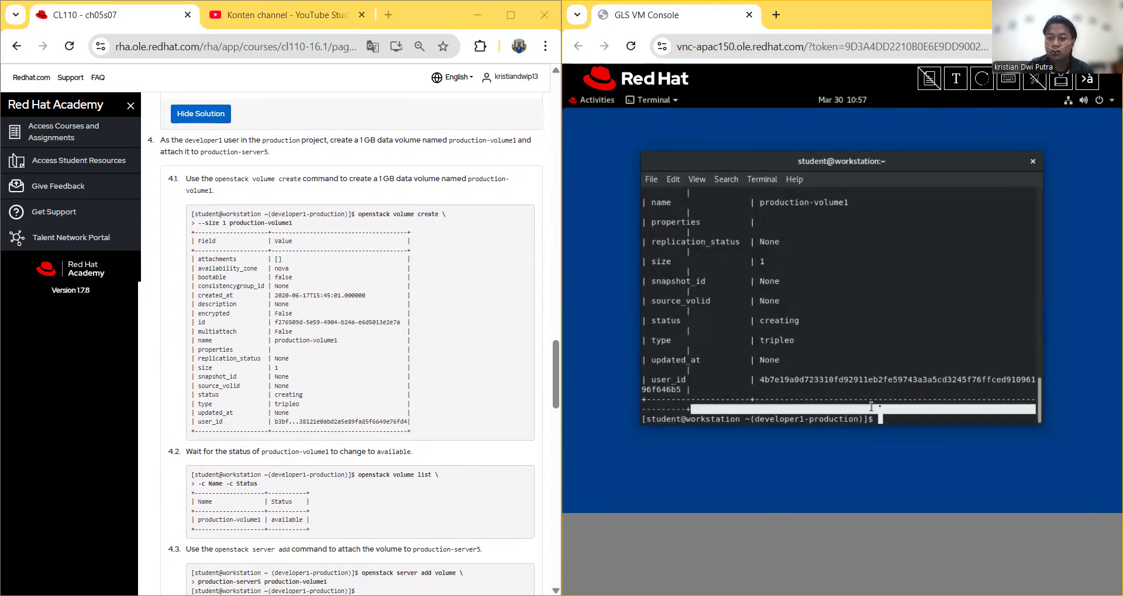
pyautogui.click(903, 379)
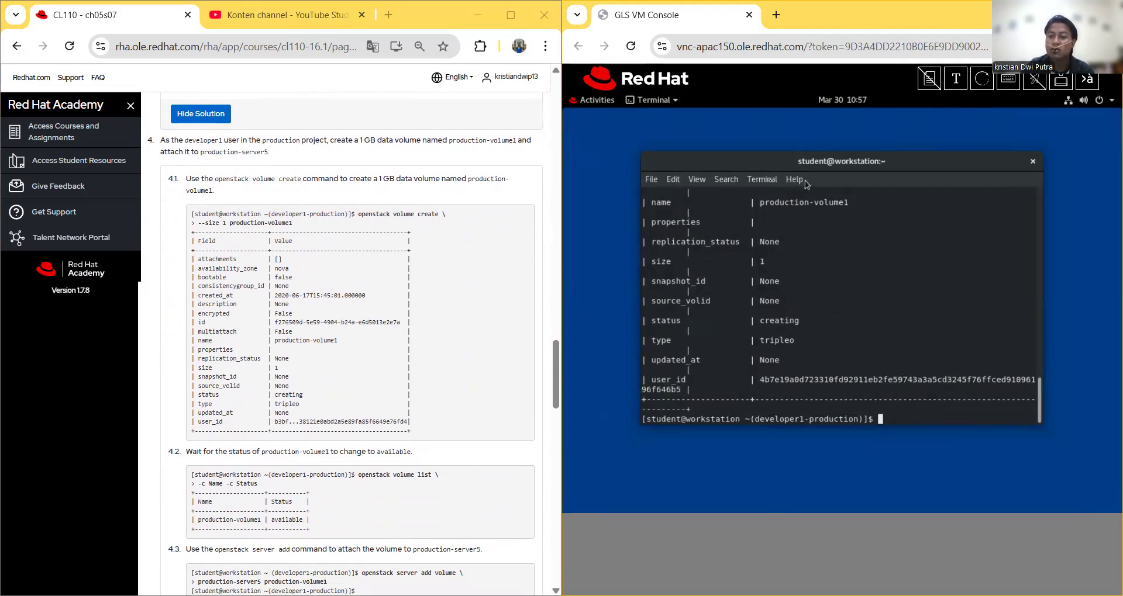
pyautogui.click(652, 179)
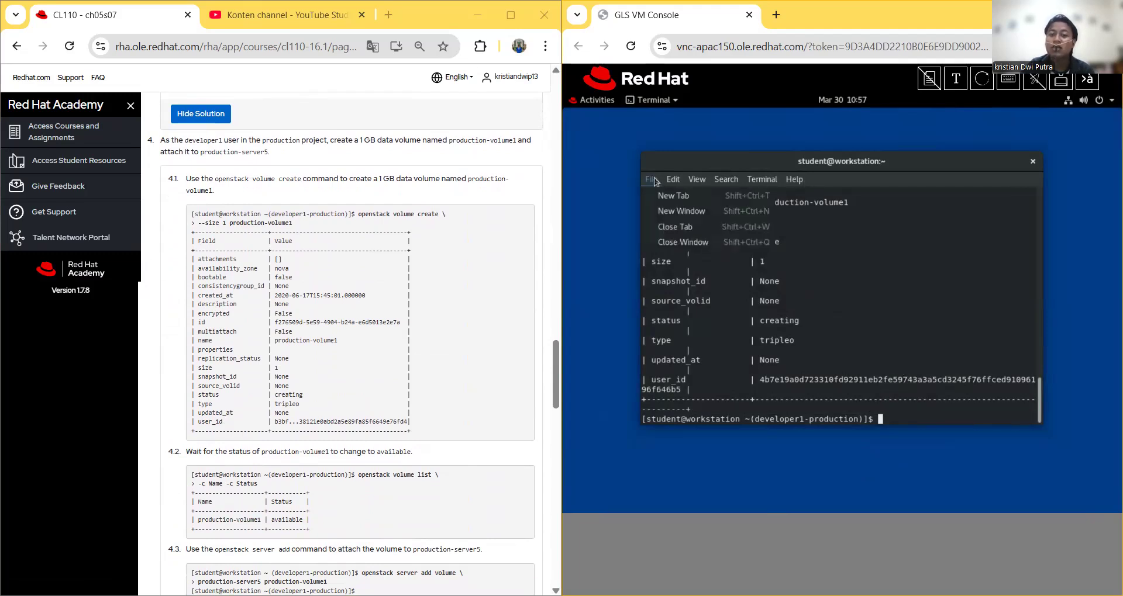
pyautogui.click(679, 197)
pyautogui.write('f')
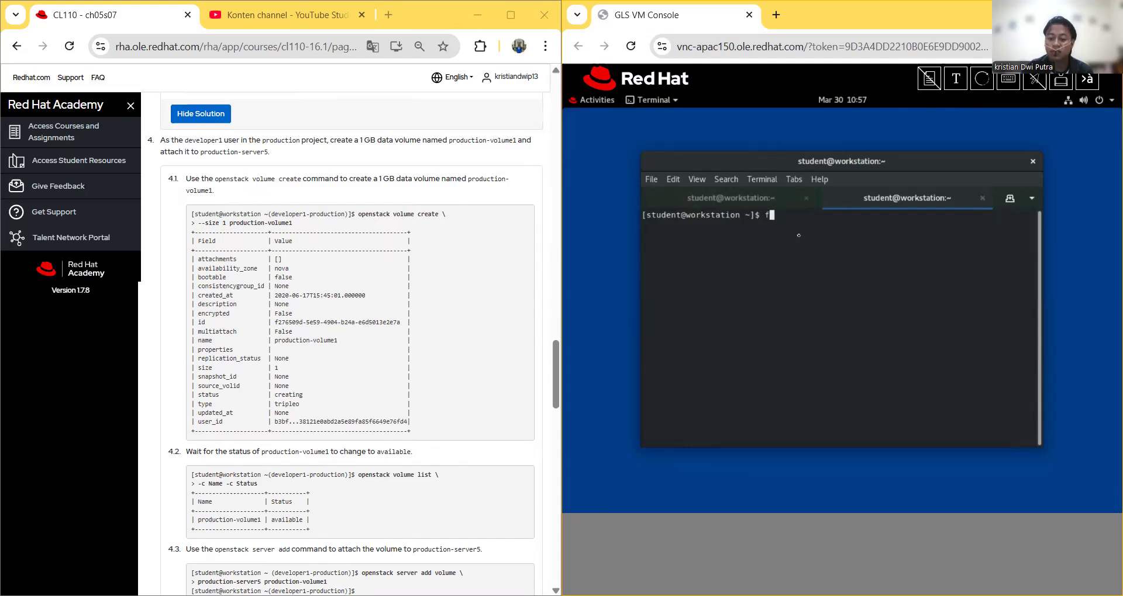
pyautogui.press('BackSpace')
# Step: Copy the 'source ~/developer1-production-rc' command from step 2.1 of the course page
pyautogui.scroll(5, 392, 283)
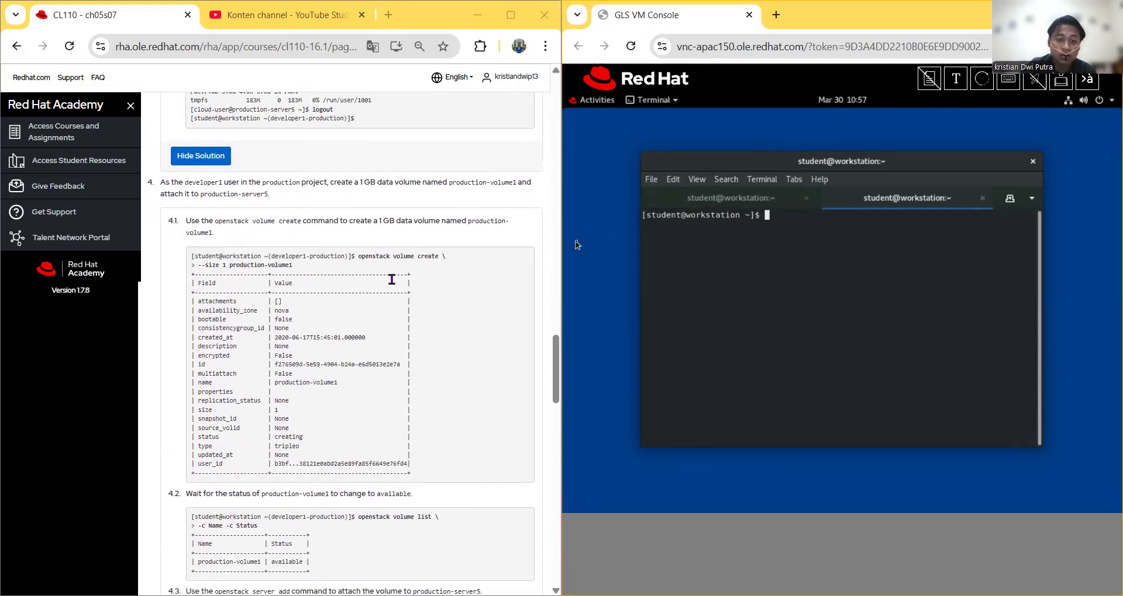
pyautogui.scroll(10, 390, 283)
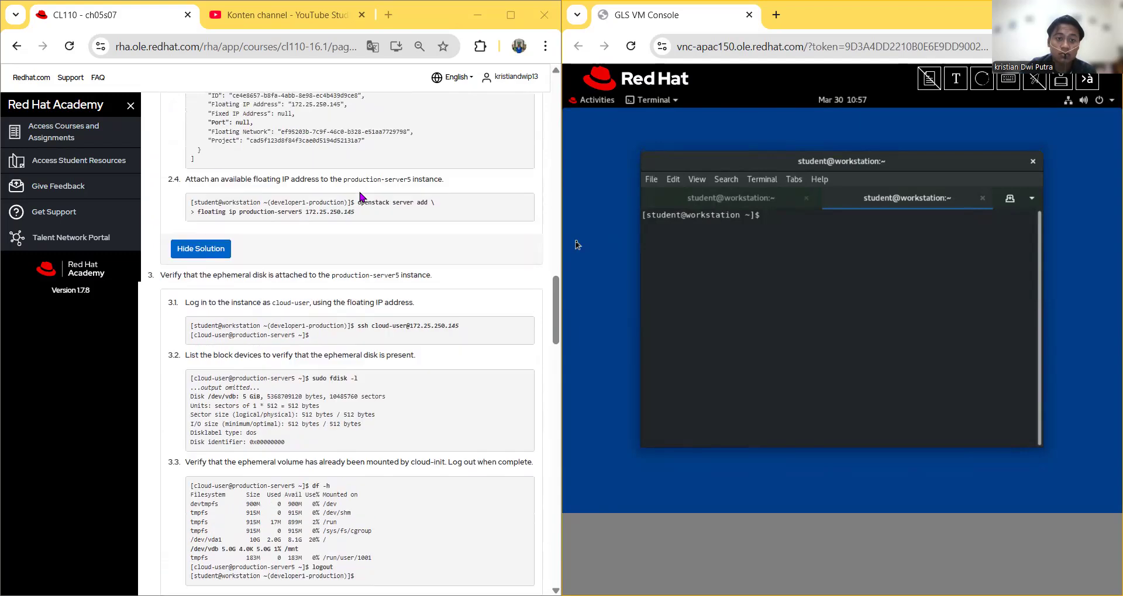
pyautogui.scroll(6, 366, 304)
pyautogui.scroll(-4, 365, 316)
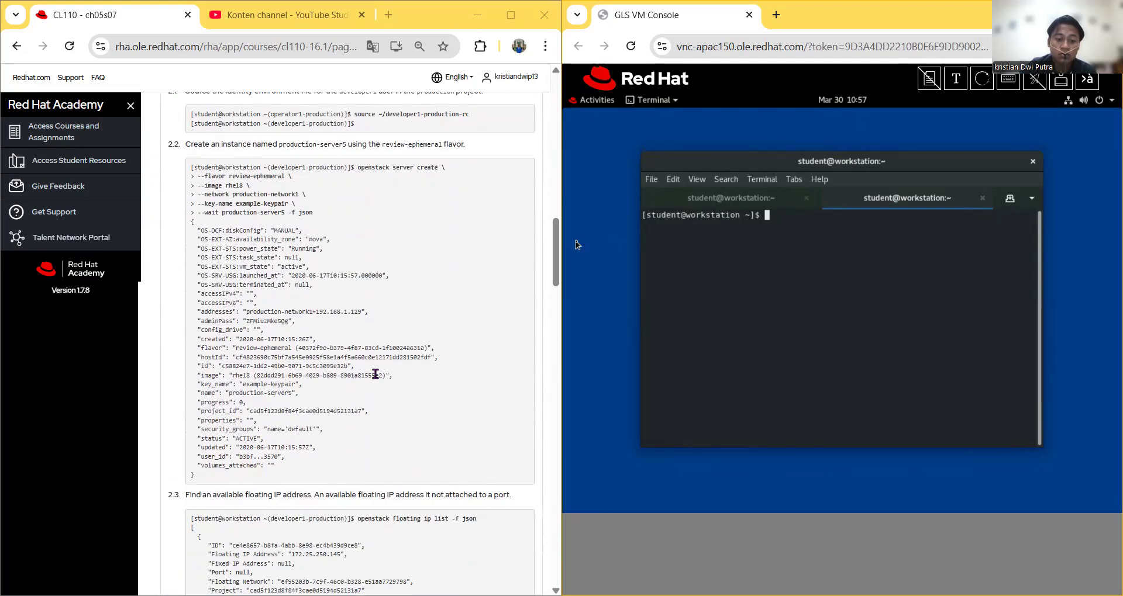
pyautogui.scroll(6, 368, 360)
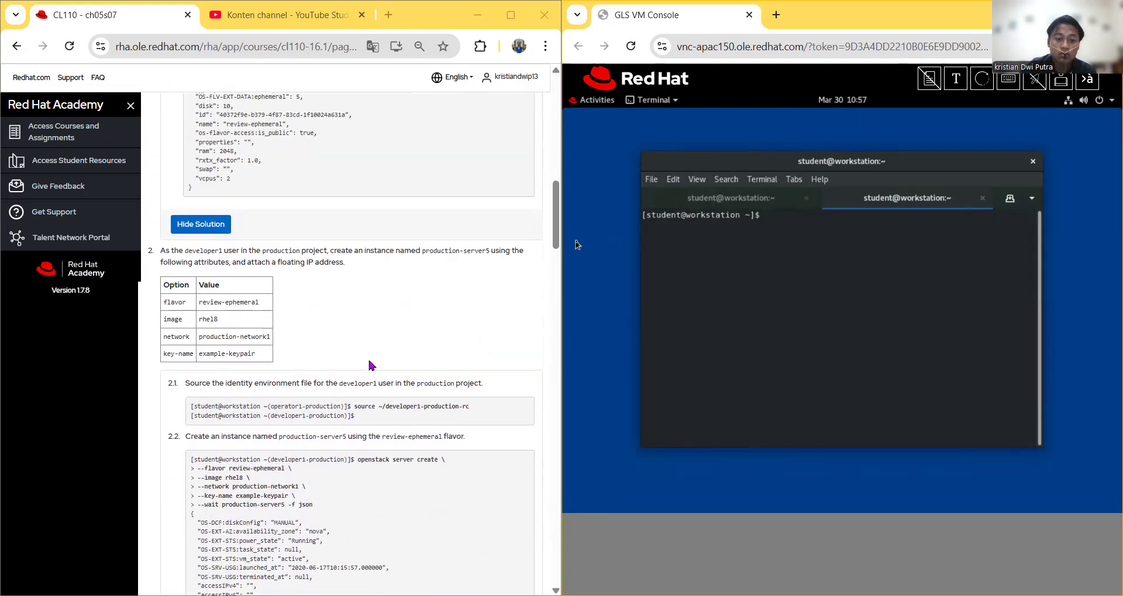
pyautogui.moveTo(469, 407); pyautogui.dragTo(354, 406)
pyautogui.rightClick(355, 406)
pyautogui.click(391, 428)
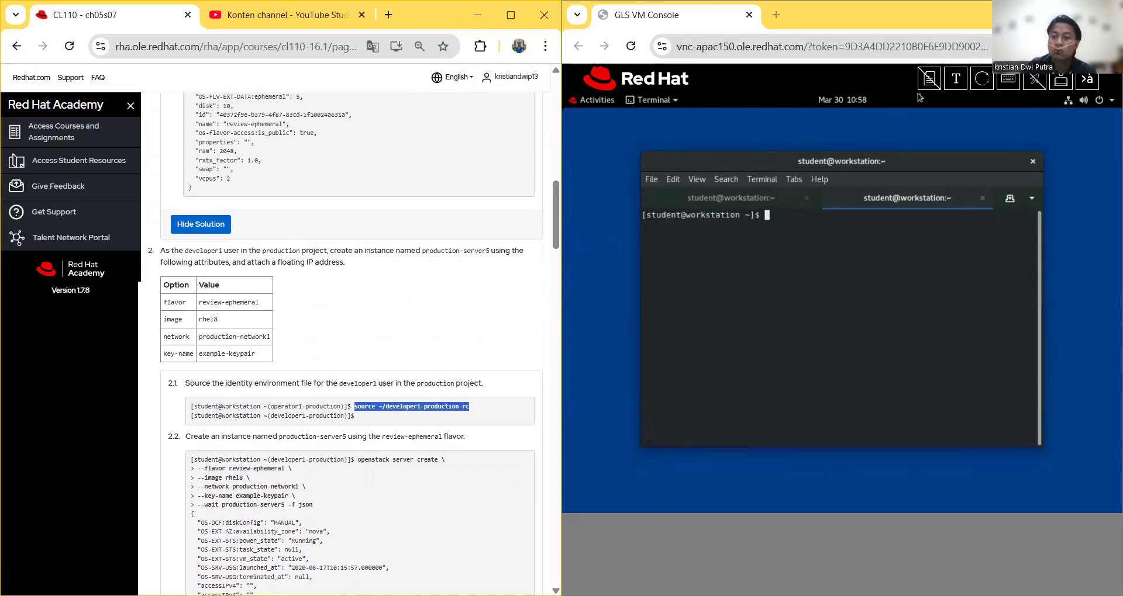
# Step: Paste the source command into Send Text to Client and send it to the prompt
pyautogui.click(954, 79)
pyautogui.rightClick(783, 159)
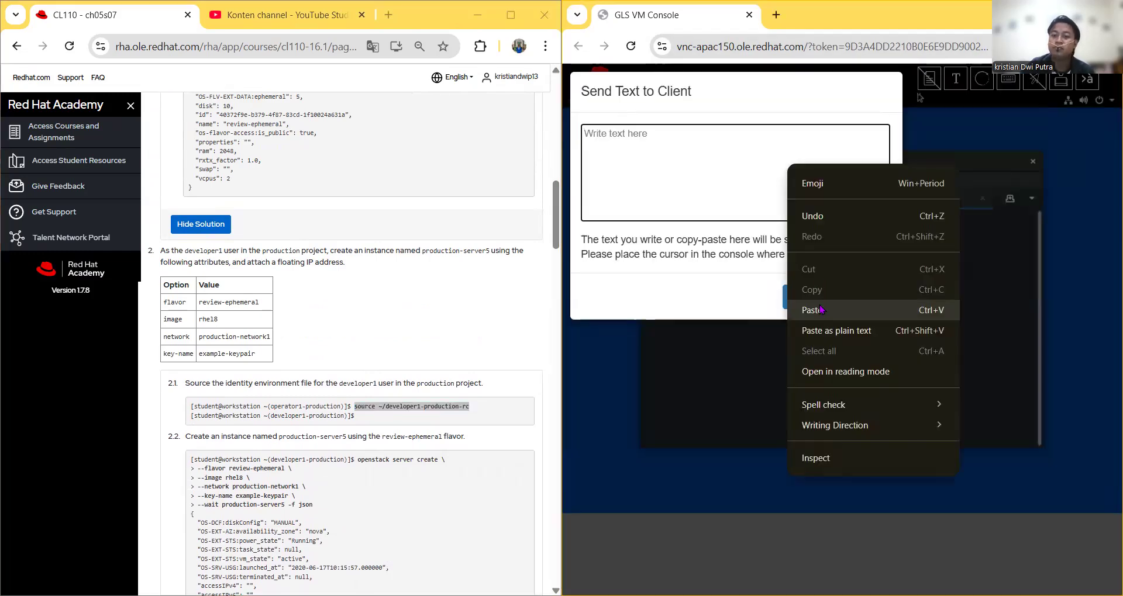
pyautogui.click(807, 305)
pyautogui.click(804, 296)
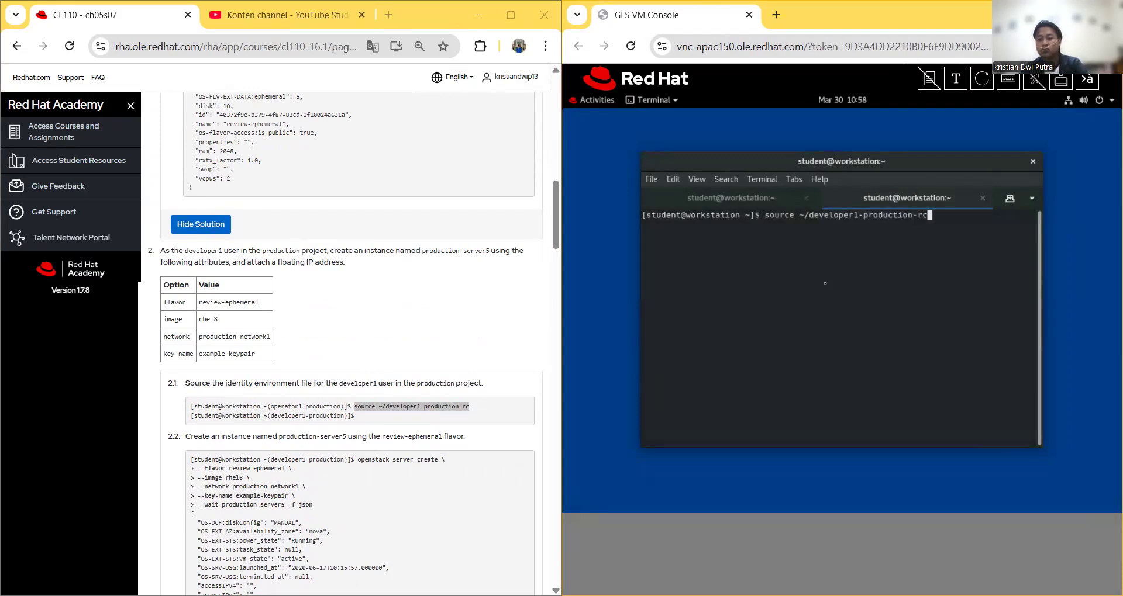
# Step: Run 'openstack volume list -c Name -c Status' to show production-volume1 as available
pyautogui.scroll(-15, 410, 292)
pyautogui.scroll(-6, 409, 293)
pyautogui.scroll(8, 413, 289)
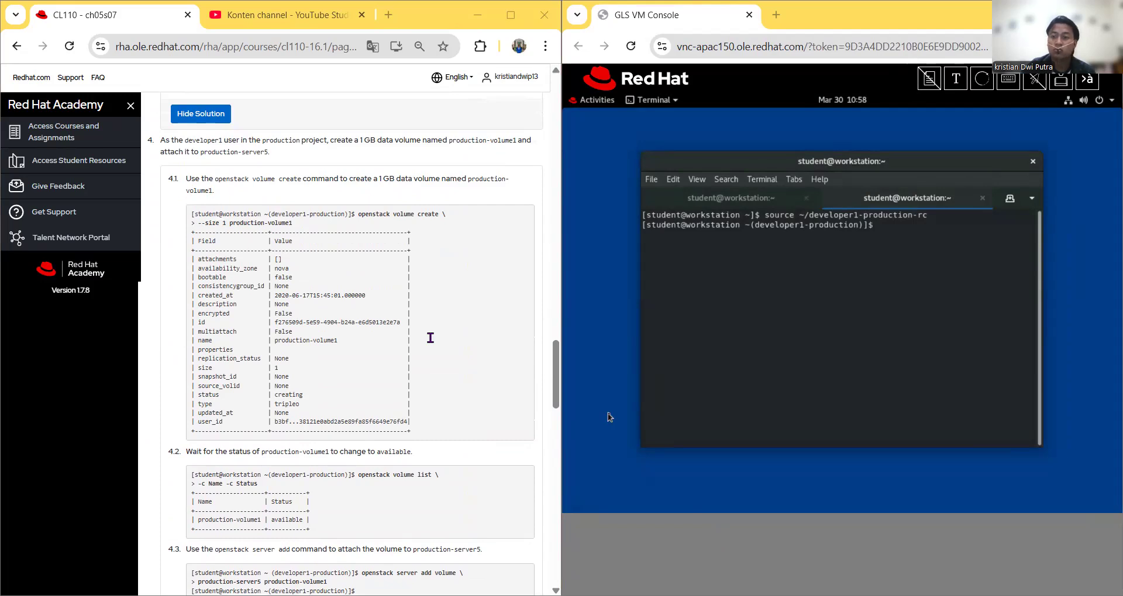
pyautogui.rightClick(664, 117)
pyautogui.click(718, 224)
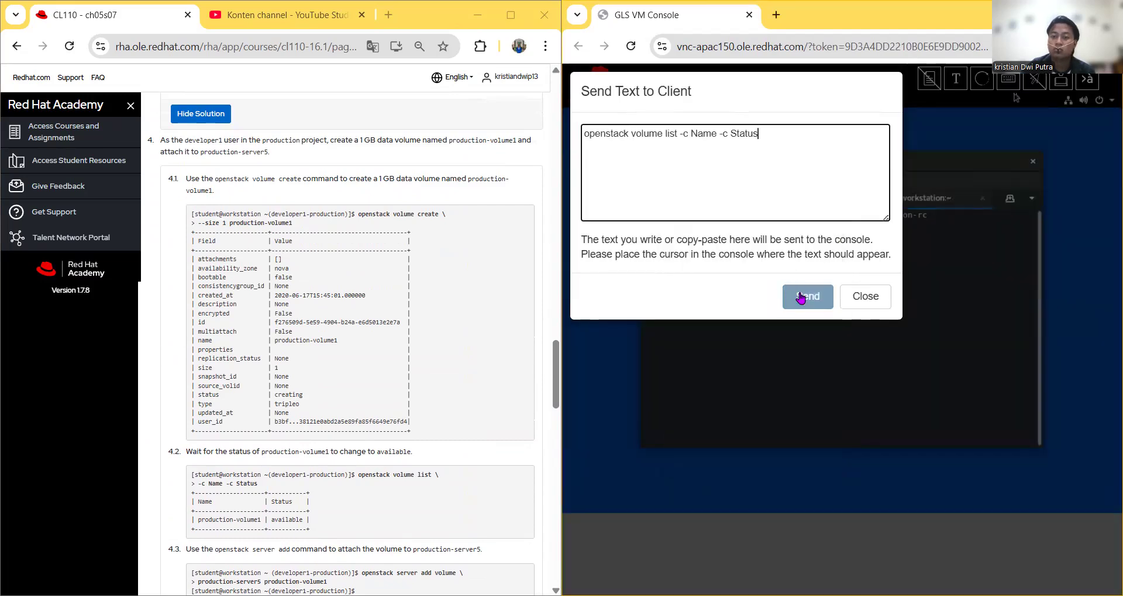
pyautogui.click(808, 287)
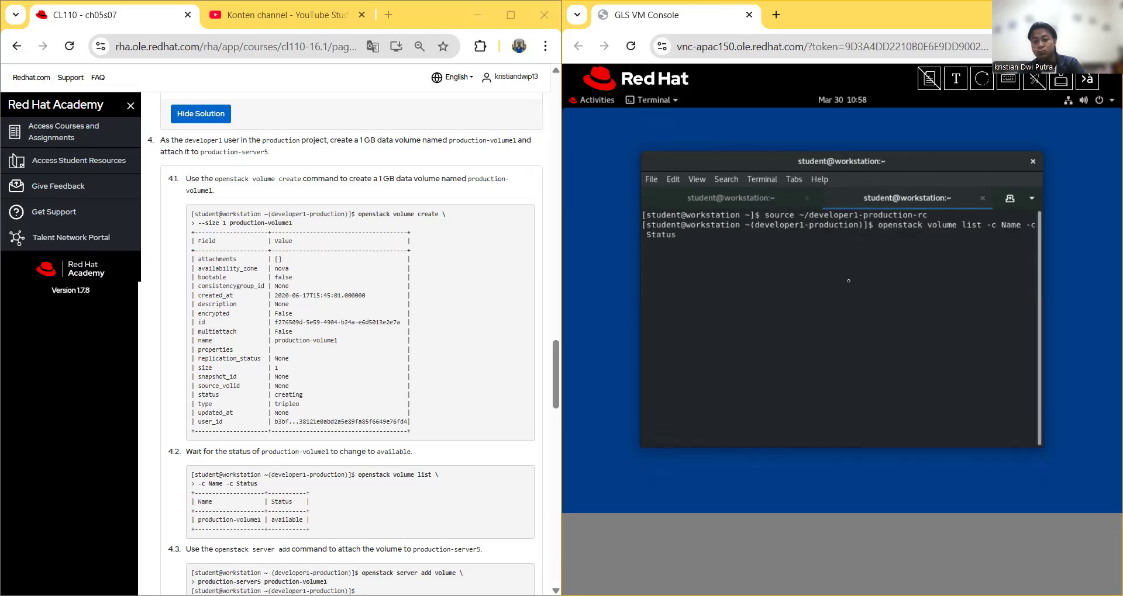
pyautogui.press('Return')
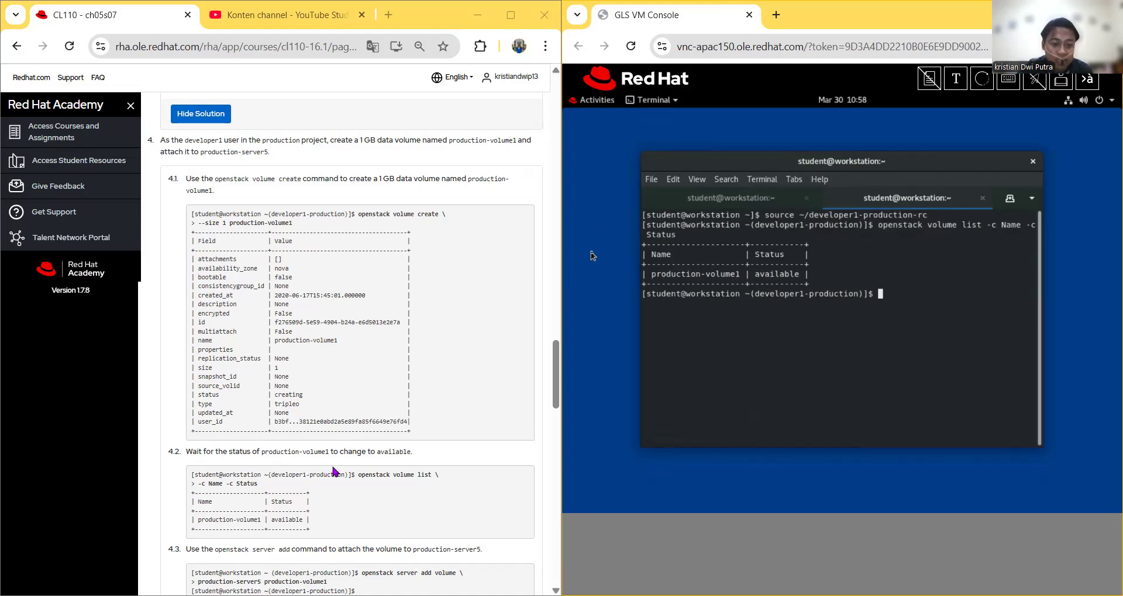
# Step: Run 'openstack server add volume production-server5 production-volume1' and confirm it returns without error
pyautogui.scroll(5, 412, 447)
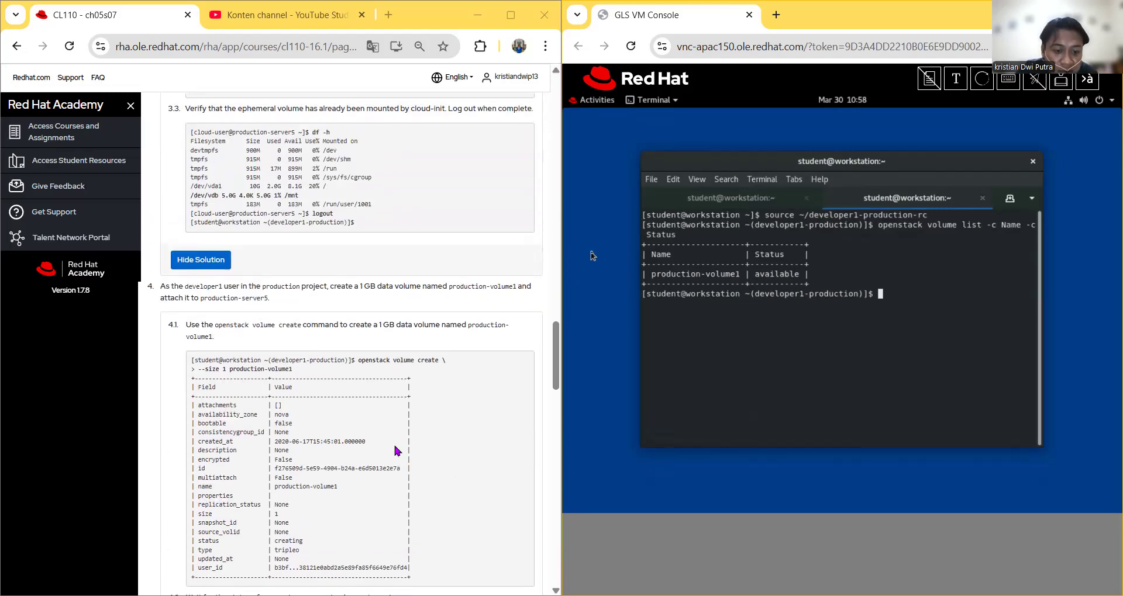
pyautogui.scroll(-5, 420, 504)
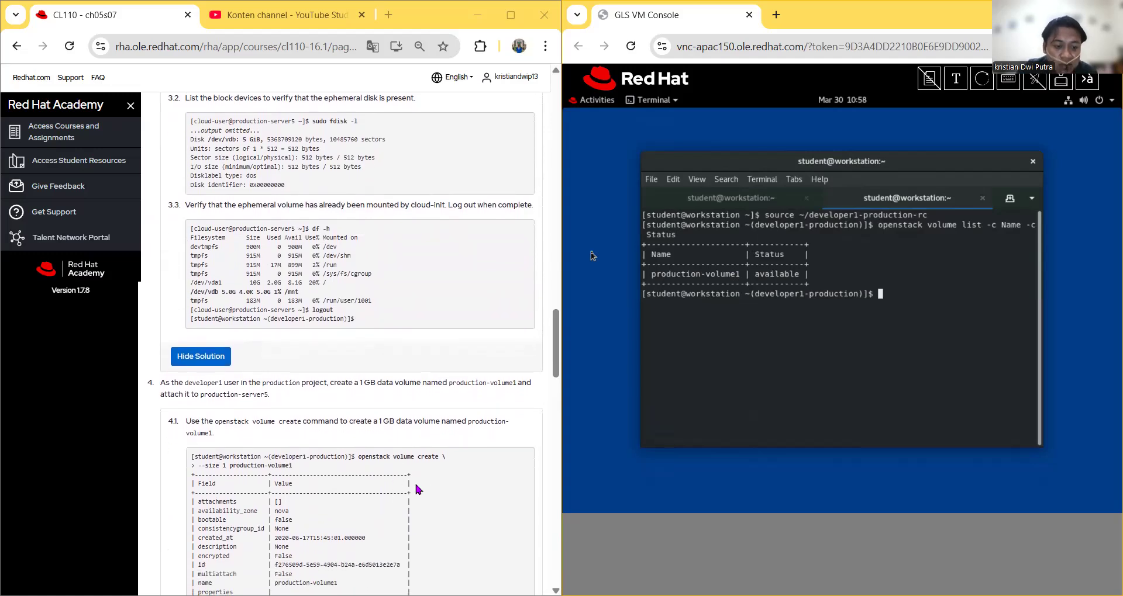
pyautogui.scroll(-2, 404, 471)
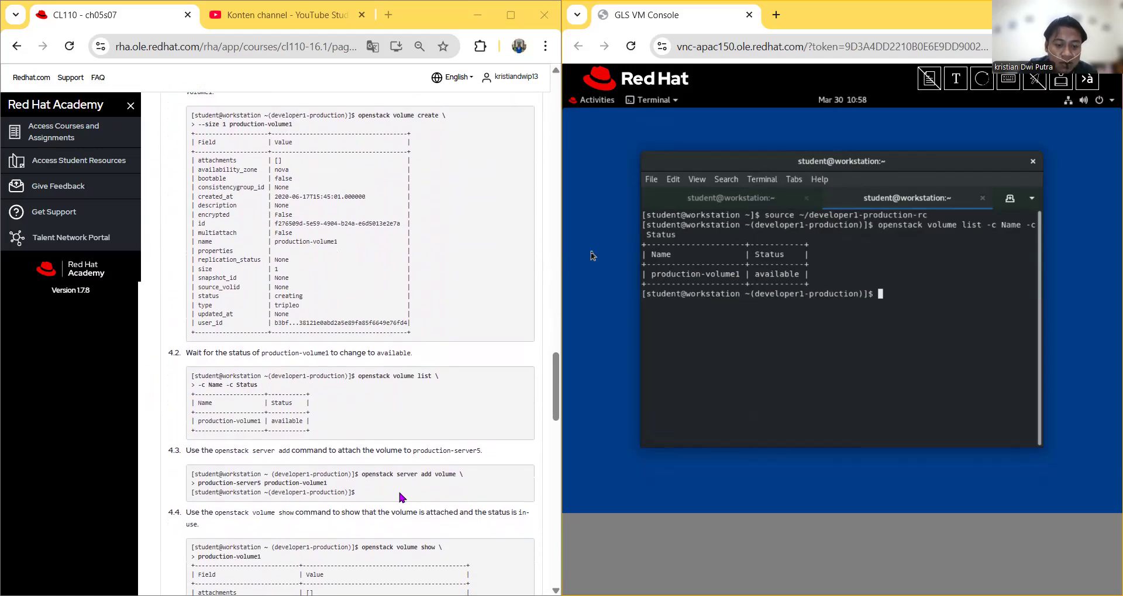
pyautogui.scroll(-1, 445, 440)
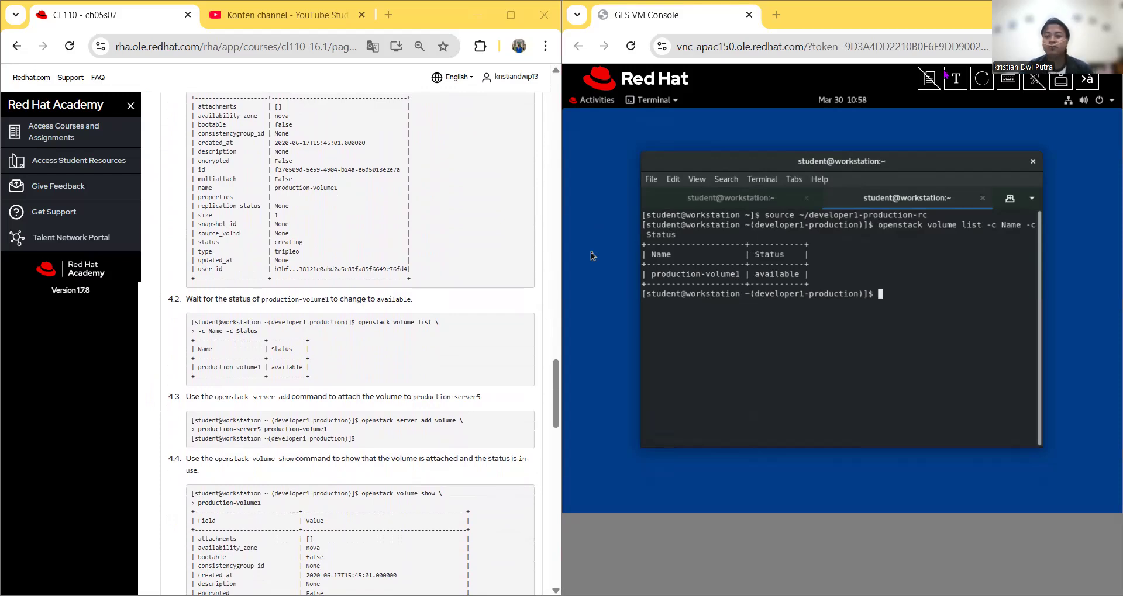
pyautogui.click(1087, 78)
pyautogui.rightClick(721, 180)
pyautogui.click(795, 328)
pyautogui.click(798, 297)
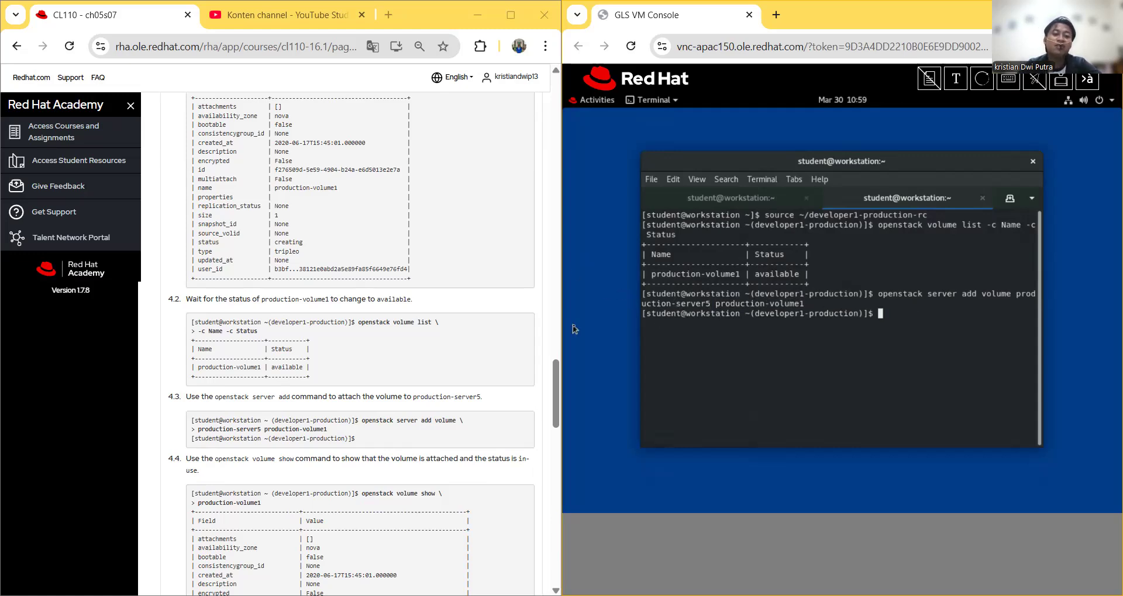
pyautogui.scroll(1, 345, 491)
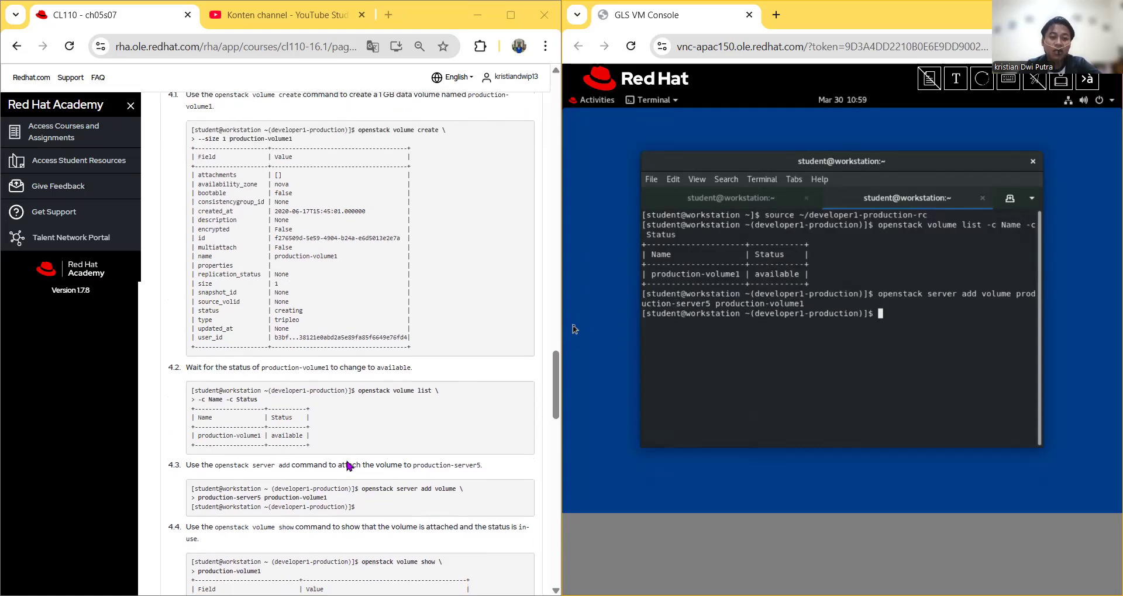
pyautogui.scroll(-1, 346, 464)
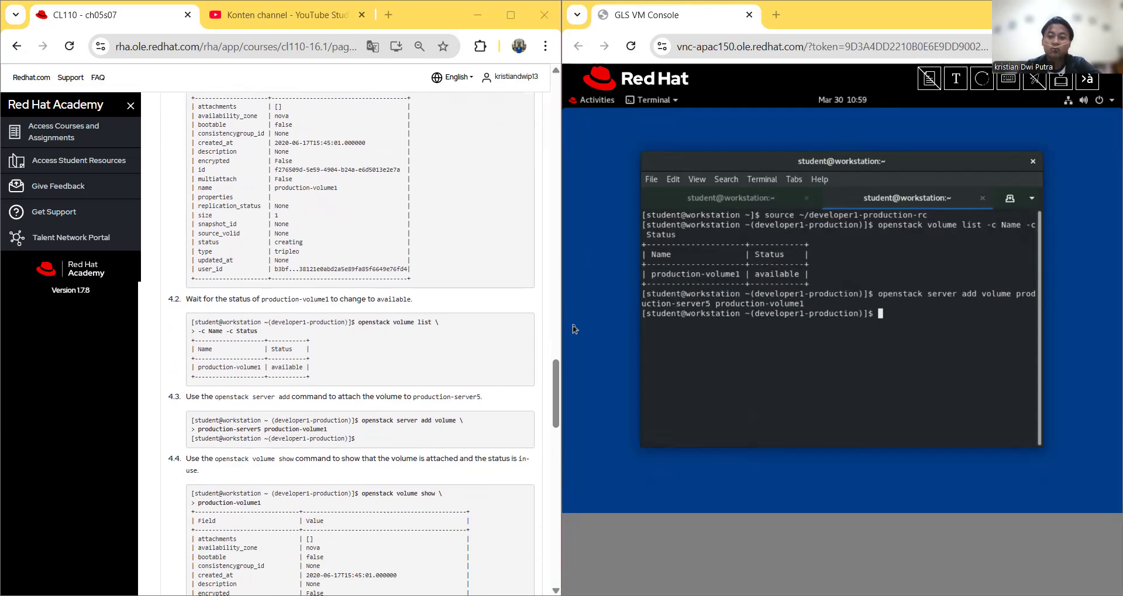
# Step: Send and run 'openstack volume show production-volume1' in the terminal
pyautogui.click(956, 78)
pyautogui.rightClick(640, 182)
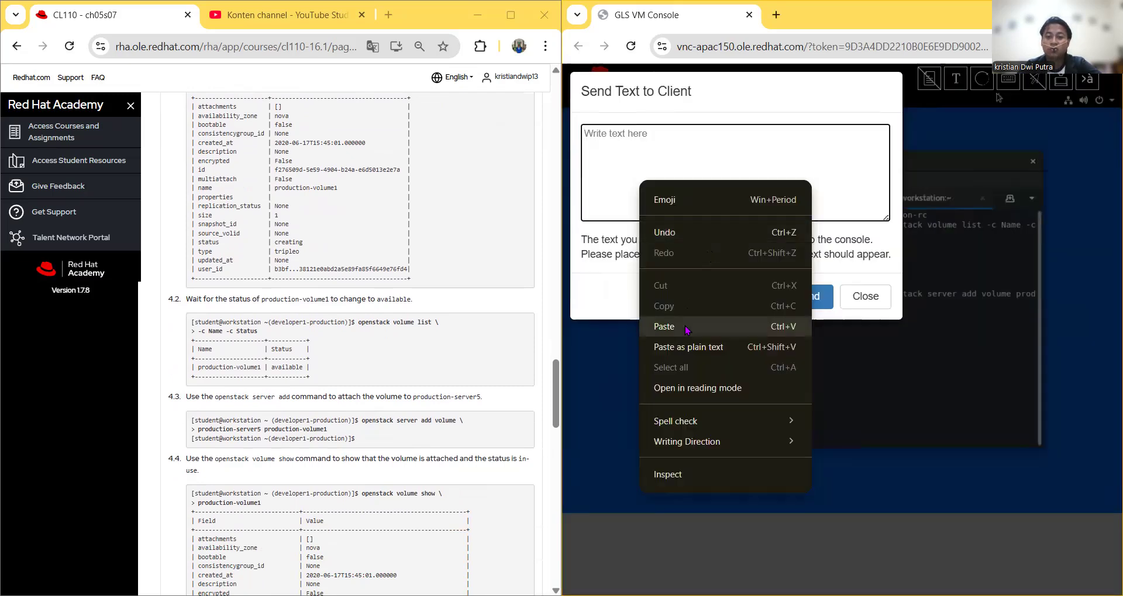
pyautogui.click(685, 328)
pyautogui.click(798, 295)
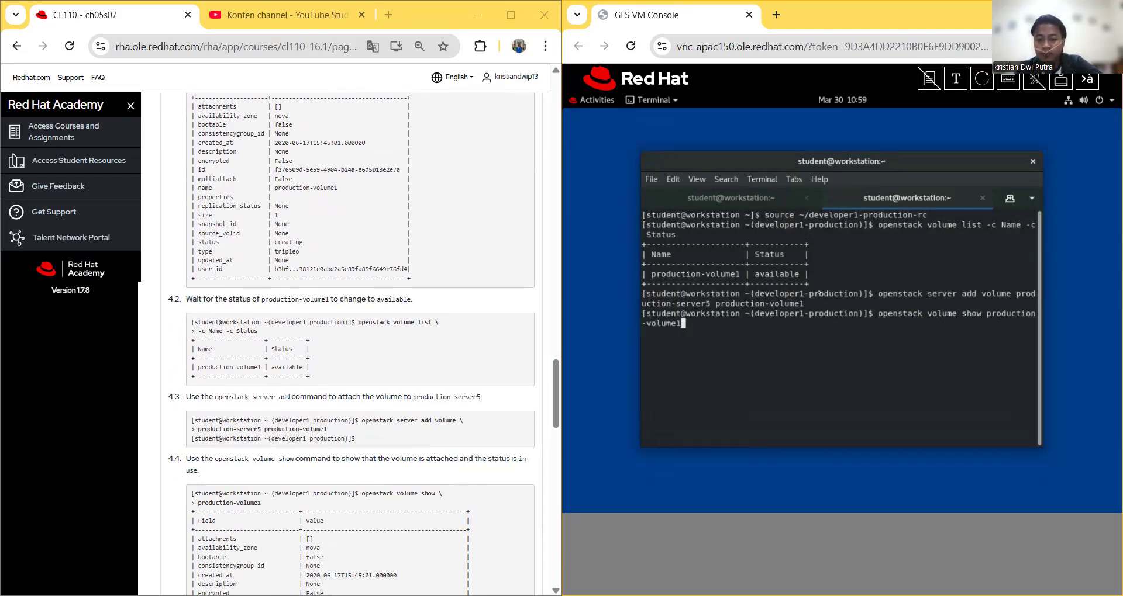
pyautogui.press('Return')
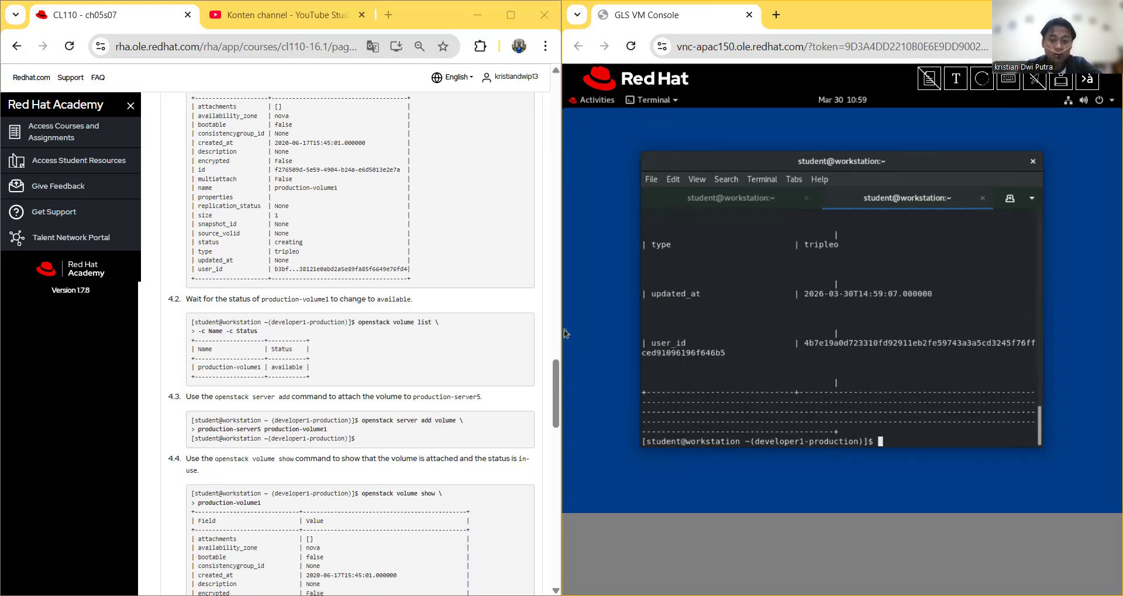
# Step: Recall the volume show command from history, then clear it from the prompt
pyautogui.hotkey('ctrl', 'shift', 'v')
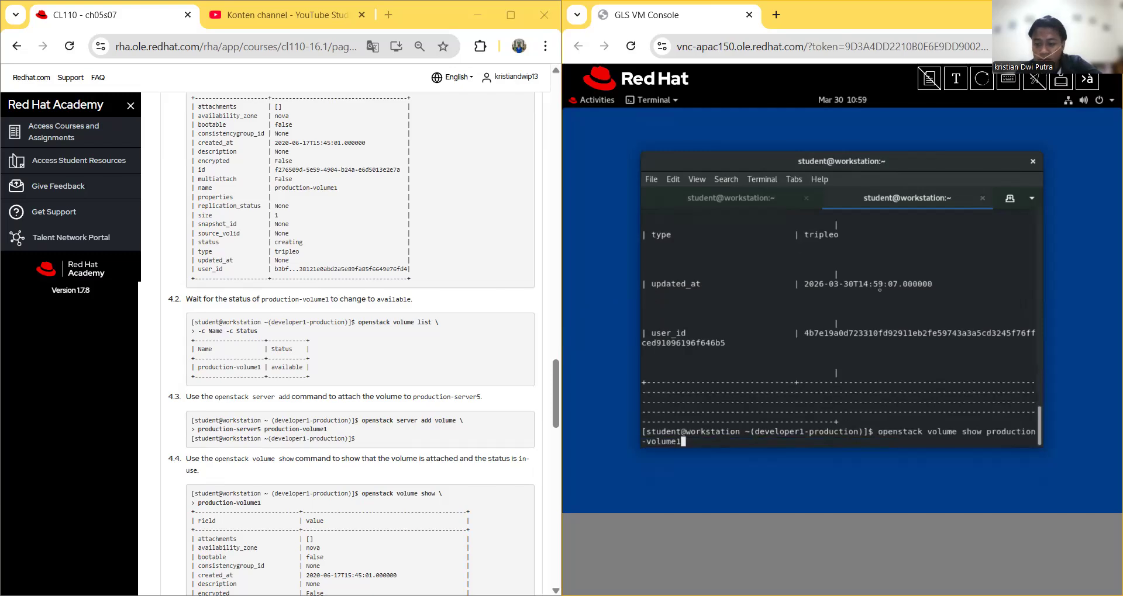
pyautogui.press('Up')
pyautogui.press('Up')
pyautogui.press('Up')
pyautogui.press('Up')
pyautogui.press('Up')
pyautogui.press('Up')
pyautogui.press('Up')
pyautogui.press('Up')
pyautogui.press('Up')
pyautogui.press('Up')
pyautogui.hotkey('ctrl', 'u')
pyautogui.hotkey('ctrl', 'shift', 'v')
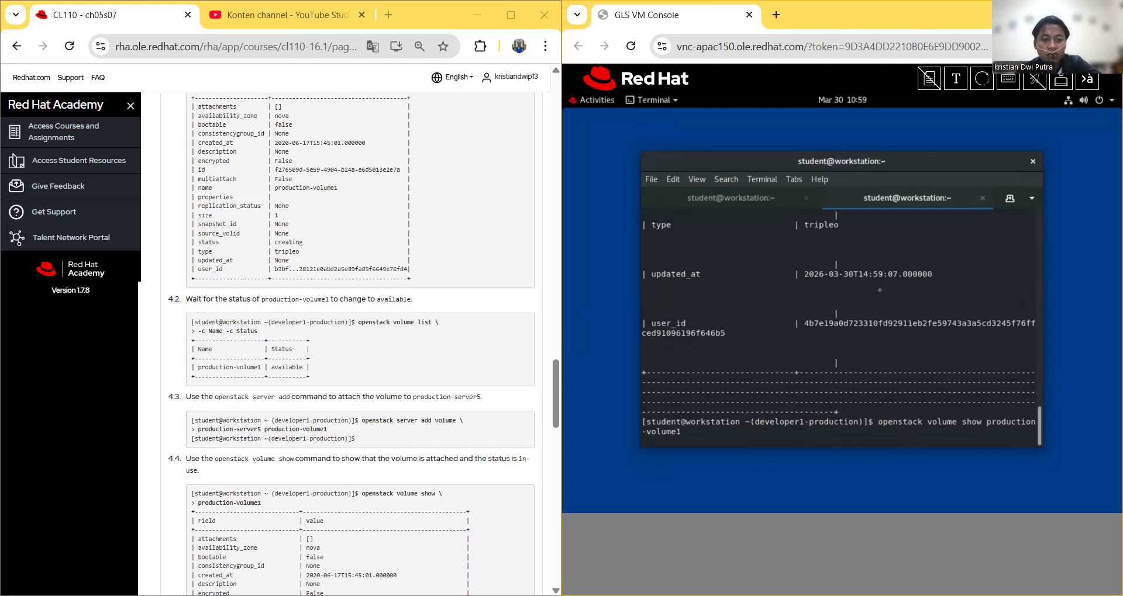
pyautogui.hotkey('ctrl', 'u')
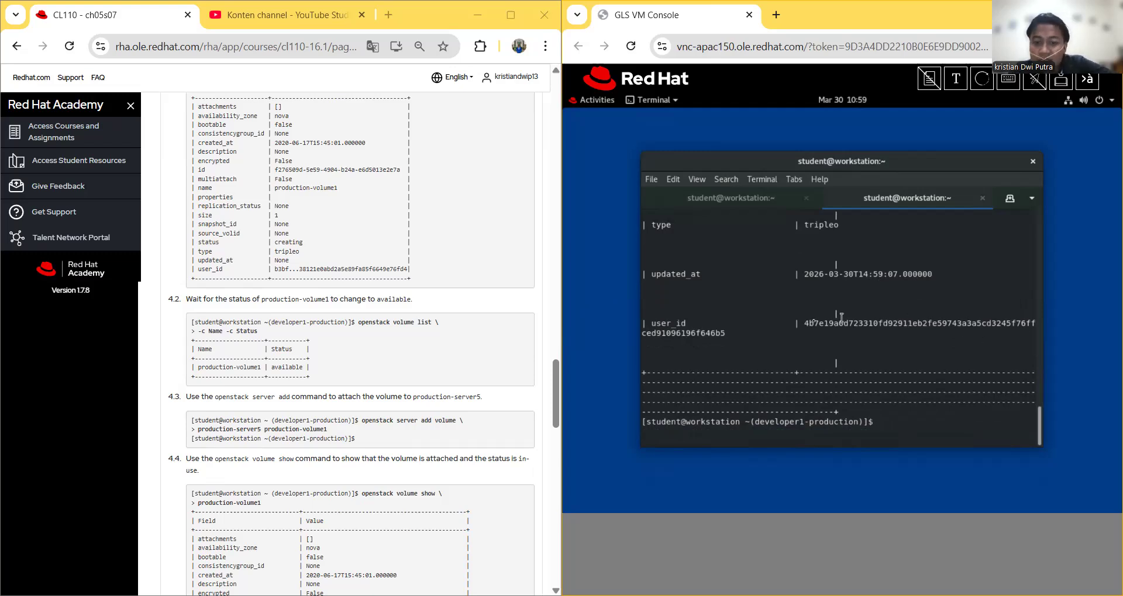
# Step: Scroll through the volume details to check the status row reads in-use
pyautogui.scroll(2, 813, 321)
pyautogui.scroll(1, 838, 321)
pyautogui.moveTo(790, 294); pyautogui.dragTo(839, 294)
pyautogui.click(840, 294)
pyautogui.scroll(-3, 819, 321)
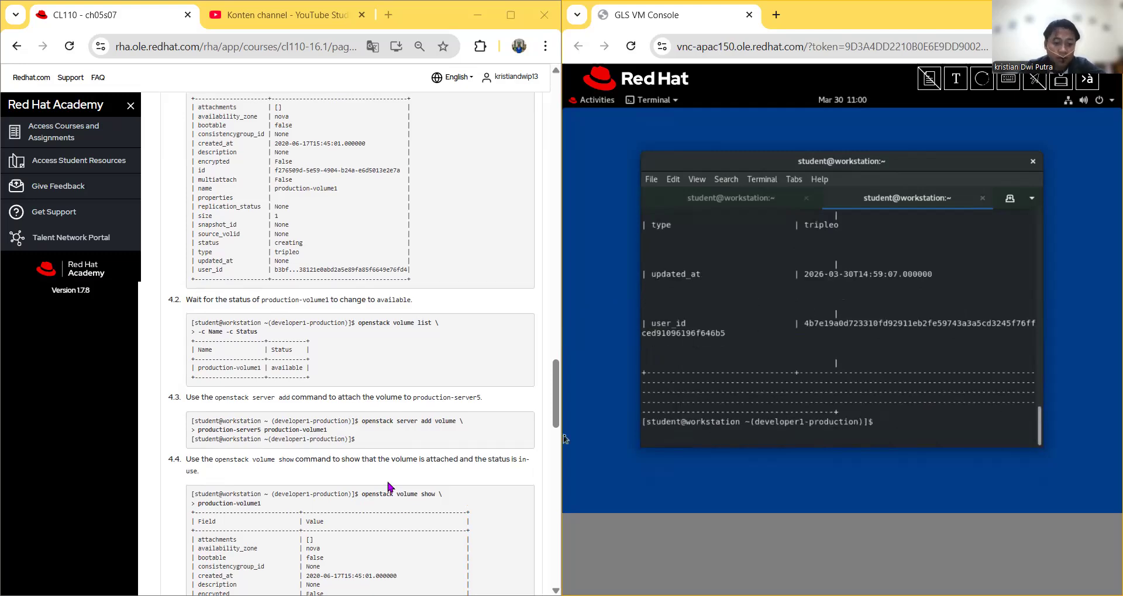
pyautogui.scroll(3, 389, 485)
pyautogui.scroll(-3, 389, 485)
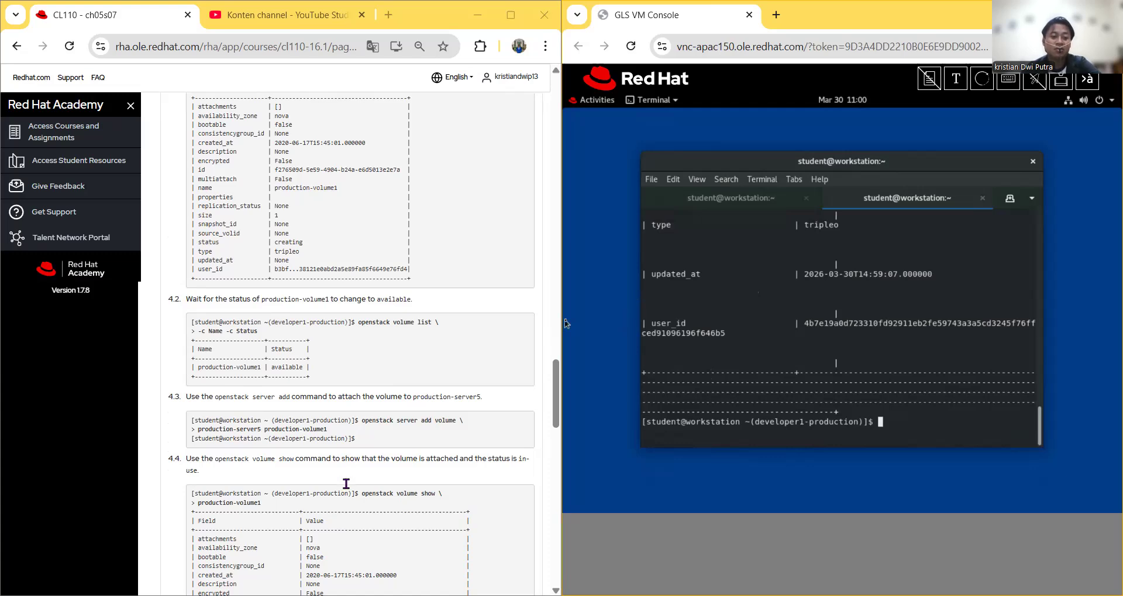
# Step: Run 'openstack server remove volume production-server5 production-volume1', then send 'openstack volume snapshot create \'
pyautogui.scroll(-1, 419, 475)
pyautogui.scroll(-4, 419, 475)
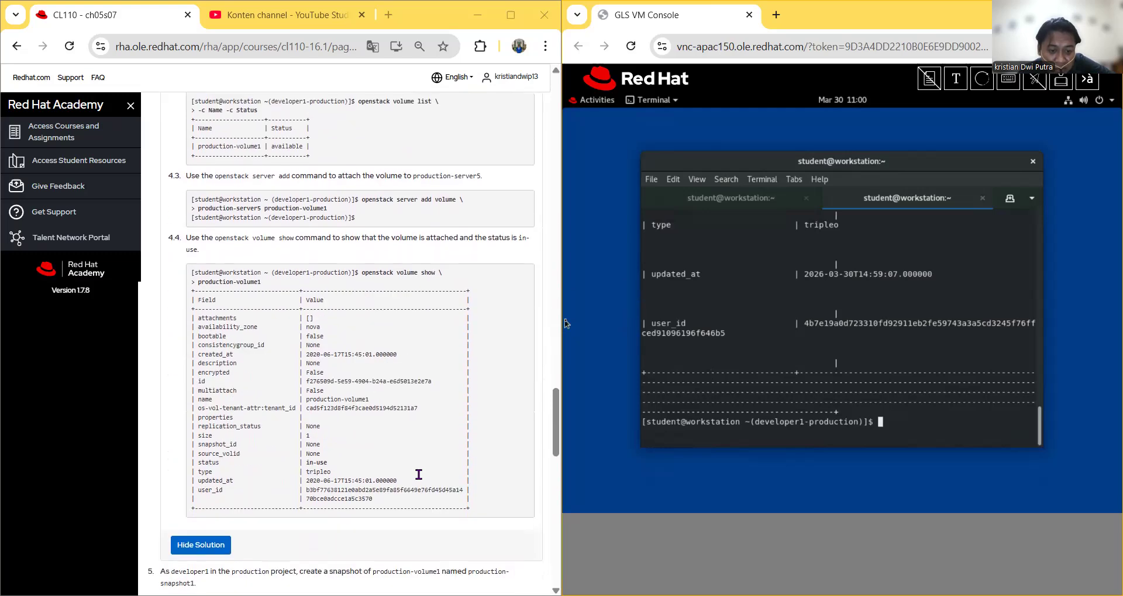
pyautogui.scroll(-4, 418, 474)
pyautogui.scroll(1, 415, 476)
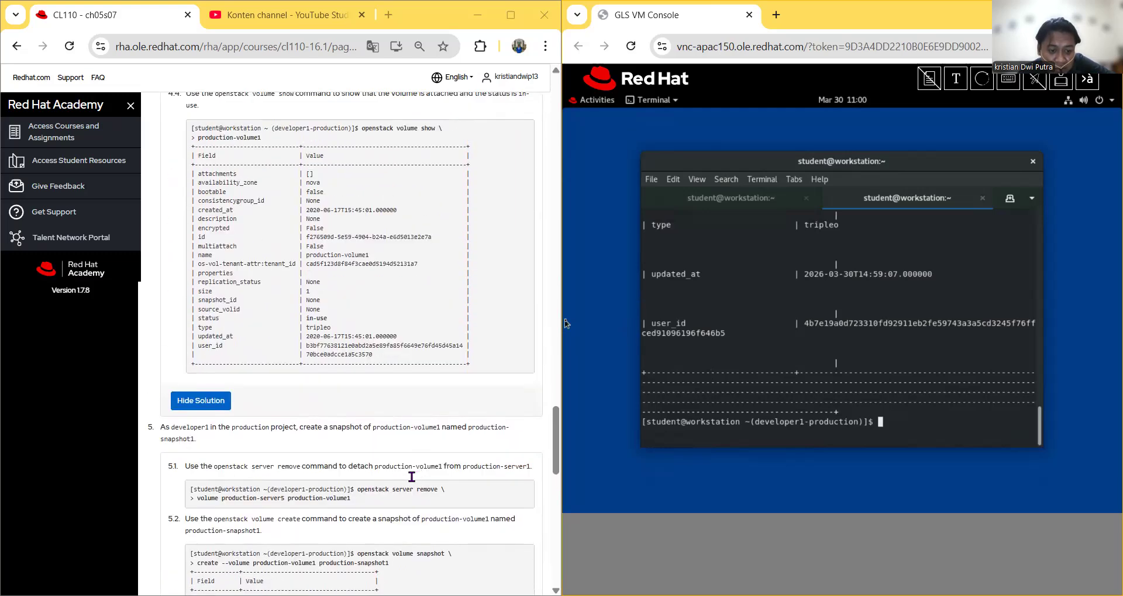
pyautogui.scroll(-1, 412, 478)
pyautogui.scroll(8, 434, 506)
pyautogui.scroll(-3, 435, 503)
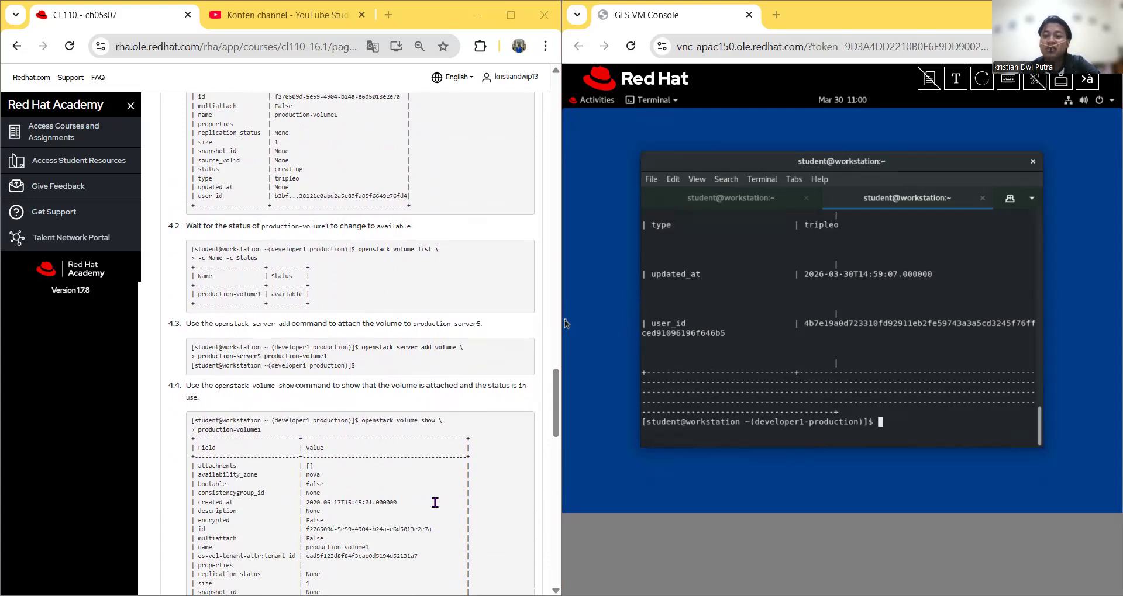
pyautogui.rightClick(719, 149)
pyautogui.click(777, 263)
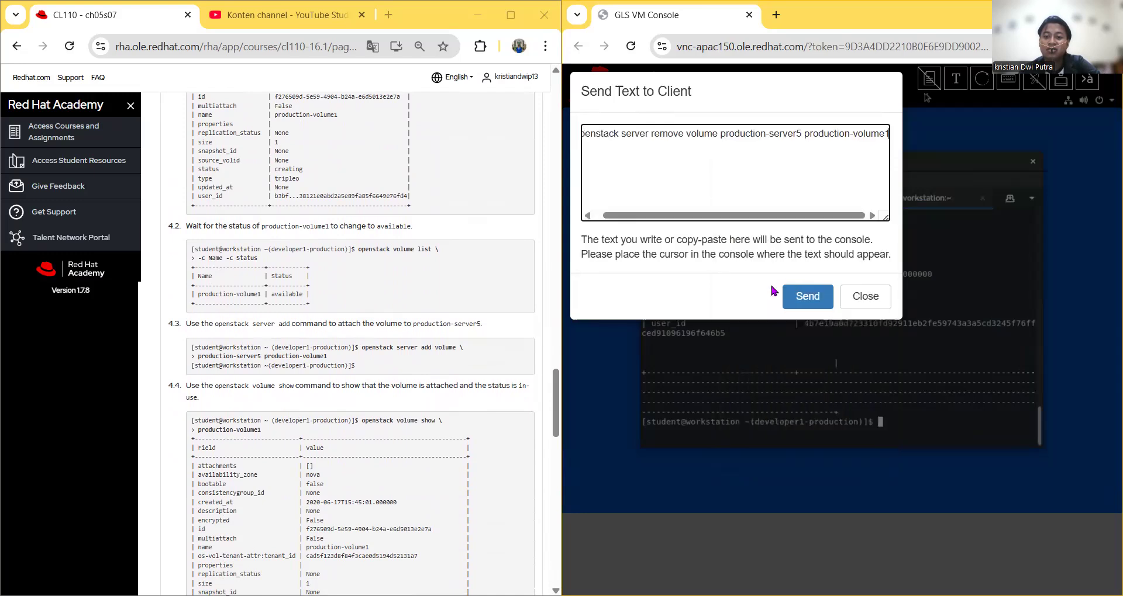
pyautogui.click(807, 296)
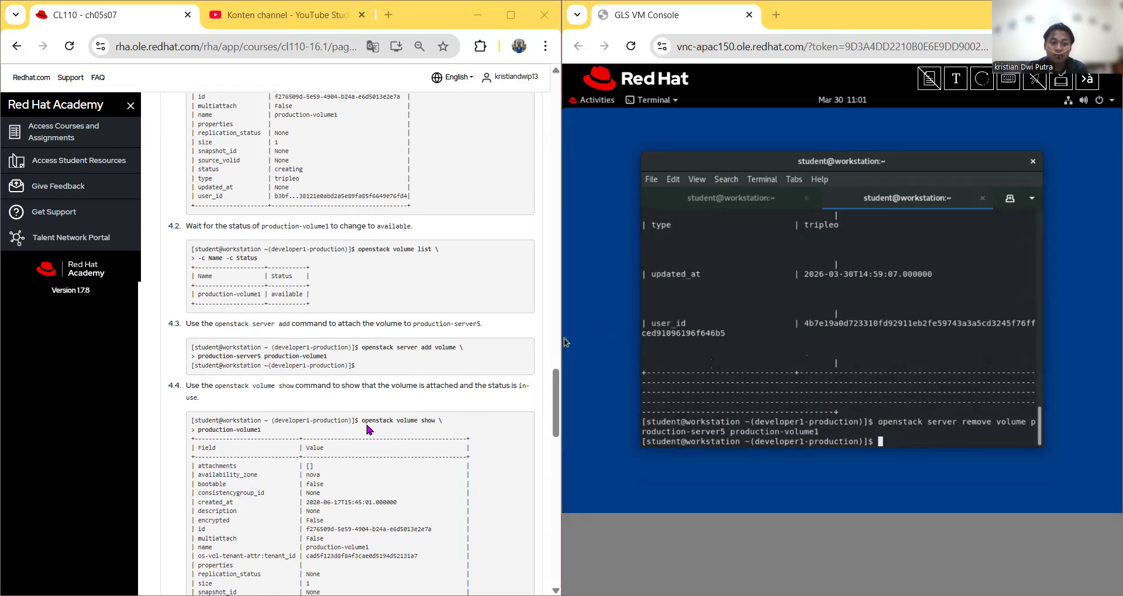
pyautogui.rightClick(257, 301)
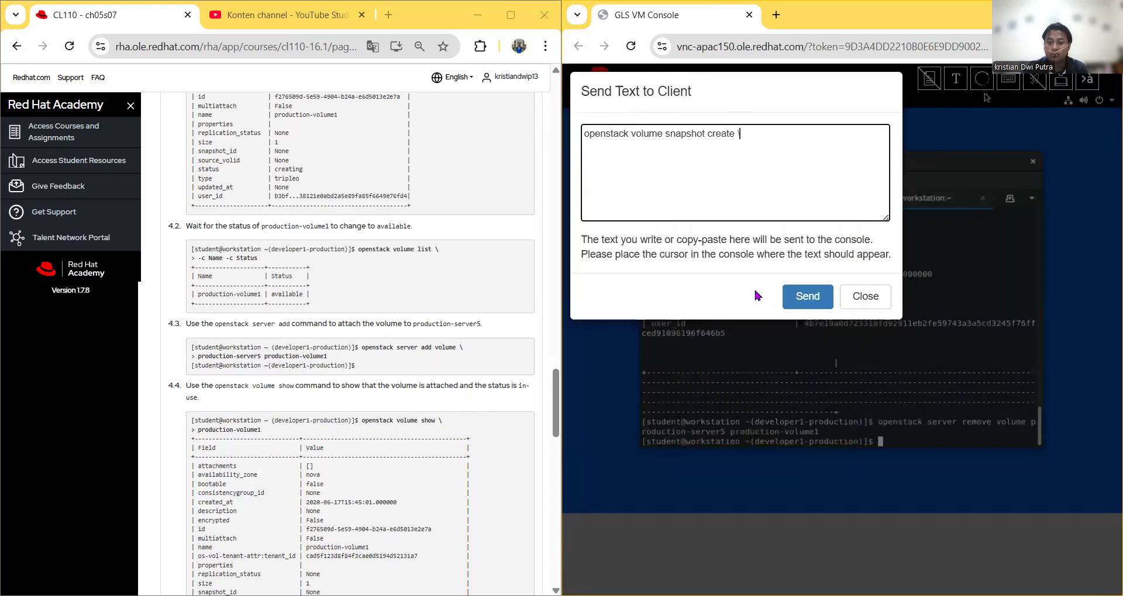
pyautogui.click(802, 297)
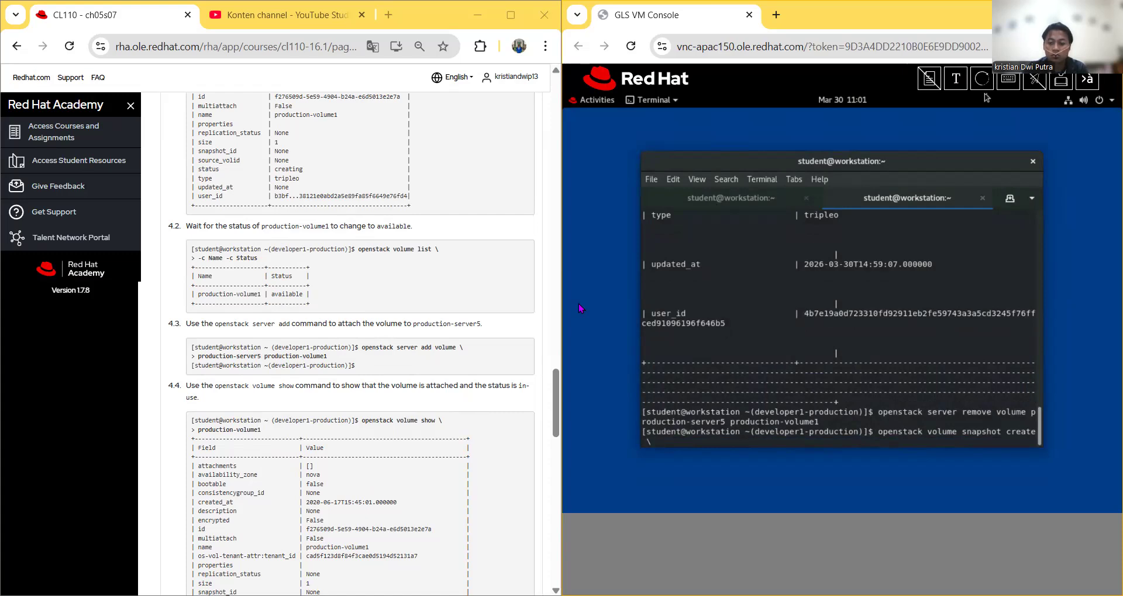
# Step: Clear the unfinished snapshot text at the prompt and copy the full snapshot command from the course page
pyautogui.press('BackSpace')
pyautogui.press('BackSpace')
pyautogui.press('BackSpace')
pyautogui.press('BackSpace')
pyautogui.press('BackSpace')
pyautogui.press('BackSpace')
pyautogui.press('BackSpace')
pyautogui.press('BackSpace')
pyautogui.press('BackSpace')
pyautogui.press('BackSpace')
pyautogui.press('BackSpace')
pyautogui.press('BackSpace')
pyautogui.press('BackSpace')
pyautogui.press('BackSpace')
pyautogui.press('BackSpace')
pyautogui.press('BackSpace')
pyautogui.press('BackSpace')
pyautogui.press('BackSpace')
pyautogui.press('BackSpace')
pyautogui.press('BackSpace')
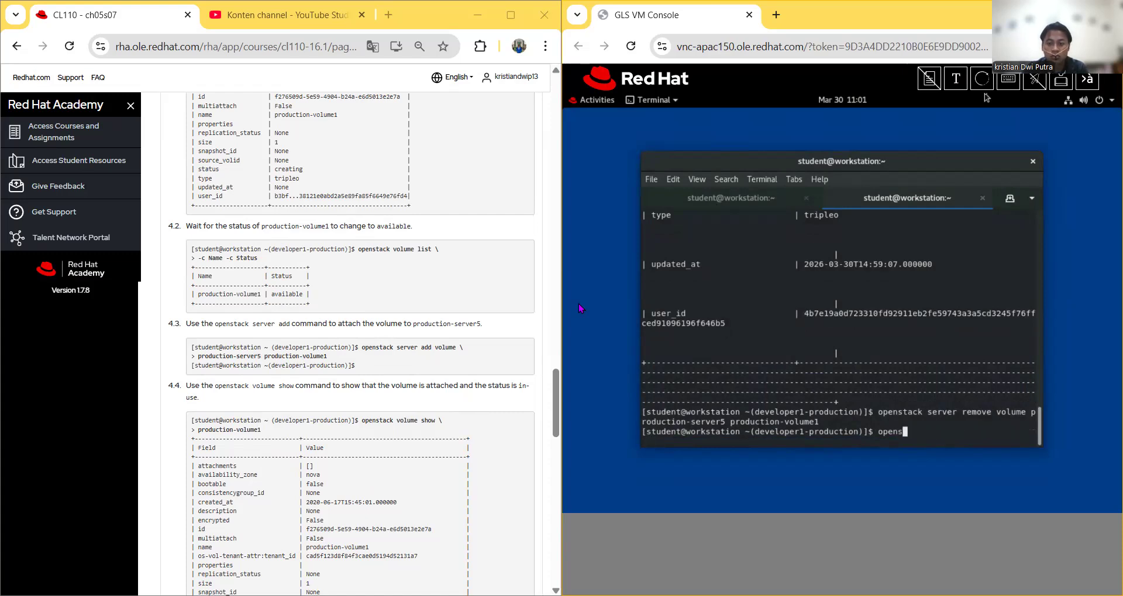
pyautogui.press('BackSpace')
pyautogui.press('BackSpace')
pyautogui.press('BackSpace')
pyautogui.press('BackSpace')
pyautogui.press('BackSpace')
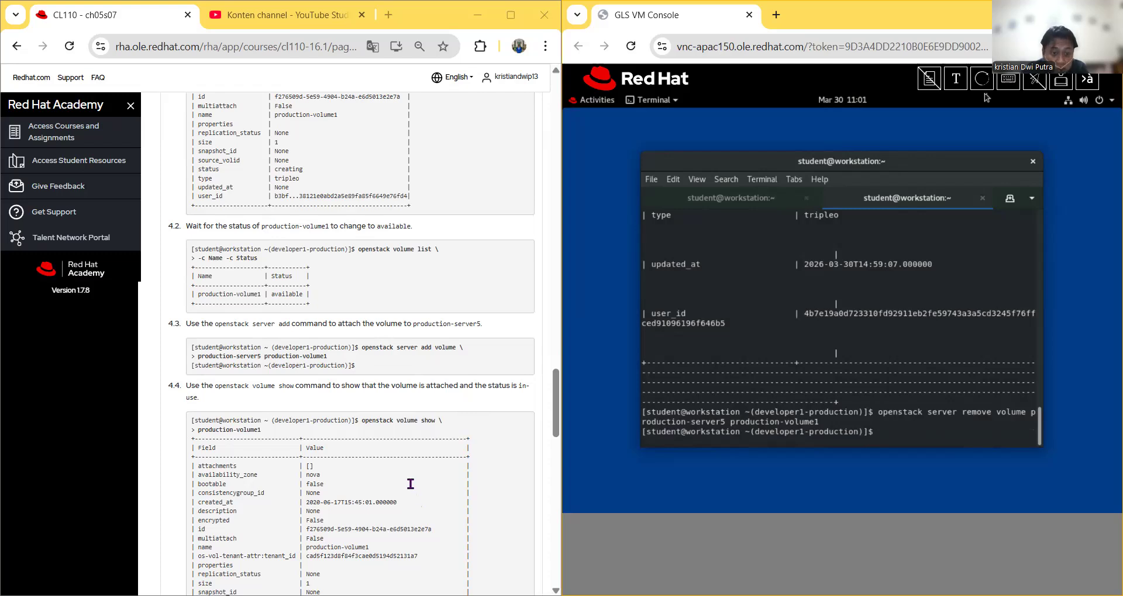
pyautogui.scroll(-3, 410, 488)
pyautogui.scroll(-1, 225, 502)
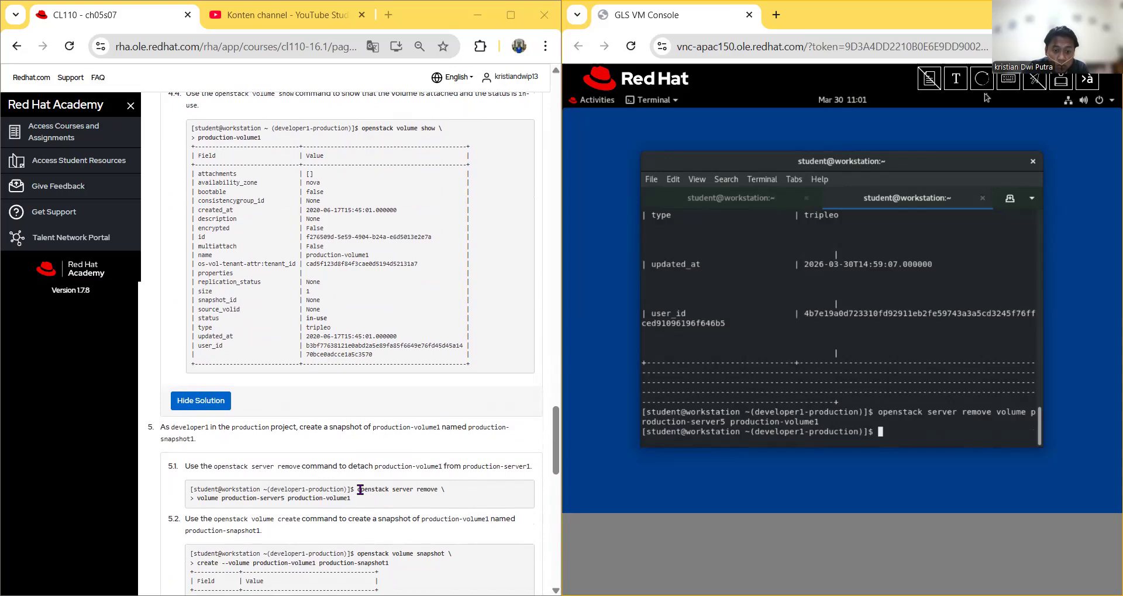
pyautogui.moveTo(360, 490); pyautogui.dragTo(410, 492)
pyautogui.hotkey('ctrl', 'c')
pyautogui.click(372, 513)
pyautogui.scroll(-1, 371, 509)
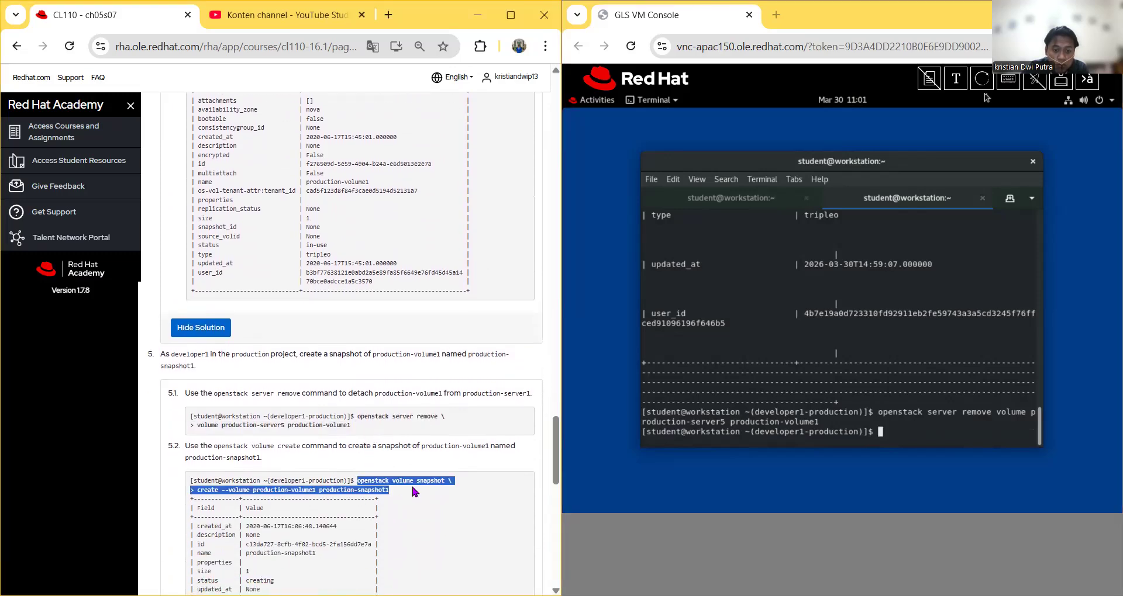
pyautogui.rightClick(381, 483)
pyautogui.click(407, 323)
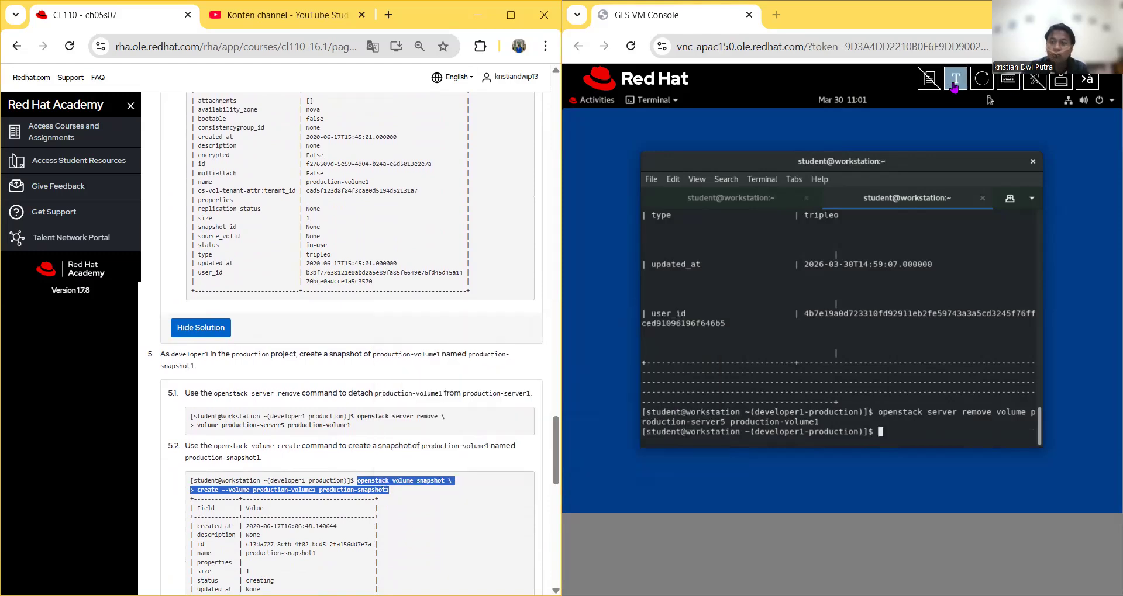
# Step: Paste the snapshot command, fix its second line, and run it to create production-snapshot1
pyautogui.click(954, 87)
pyautogui.rightClick(694, 134)
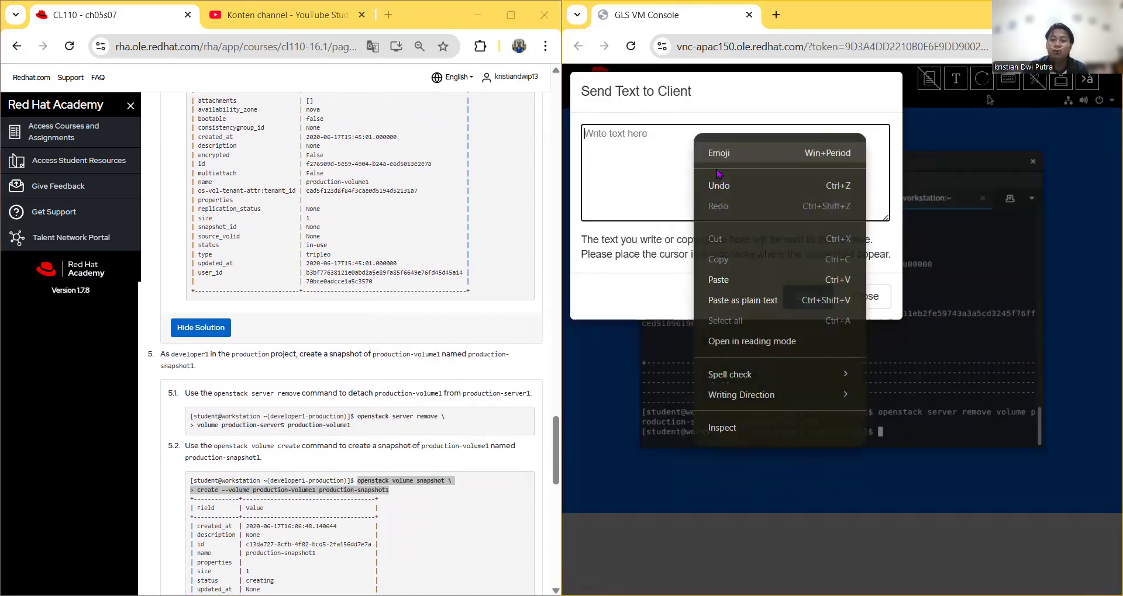
pyautogui.click(762, 280)
pyautogui.click(591, 148)
pyautogui.press('BackSpace')
pyautogui.press('BackSpace')
pyautogui.click(812, 298)
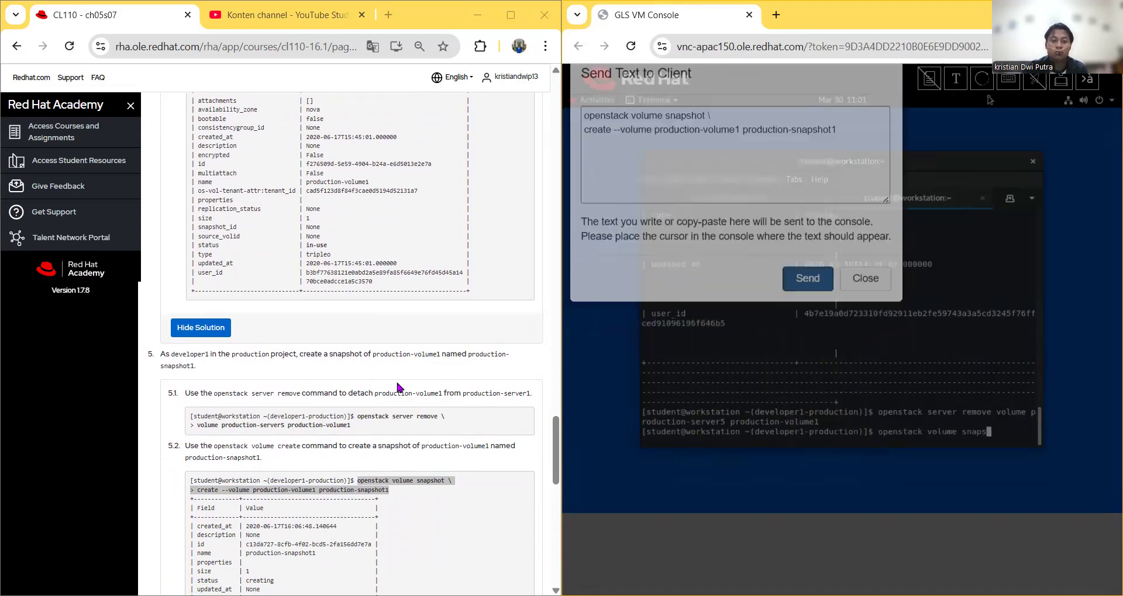
pyautogui.scroll(-5, 398, 387)
pyautogui.scroll(1, 398, 387)
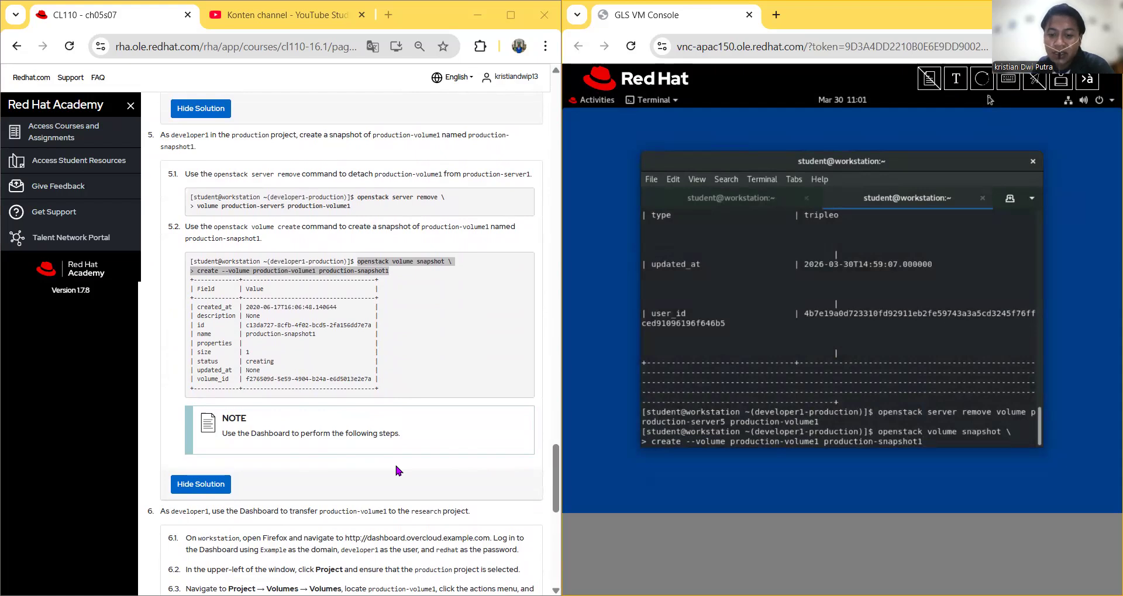
pyautogui.press('Return')
pyautogui.press('Return')
pyautogui.press('Return')
pyautogui.press('Return')
pyautogui.press('Return')
pyautogui.press('Return')
pyautogui.press('Return')
pyautogui.press('Return')
pyautogui.press('Return')
pyautogui.press('Return')
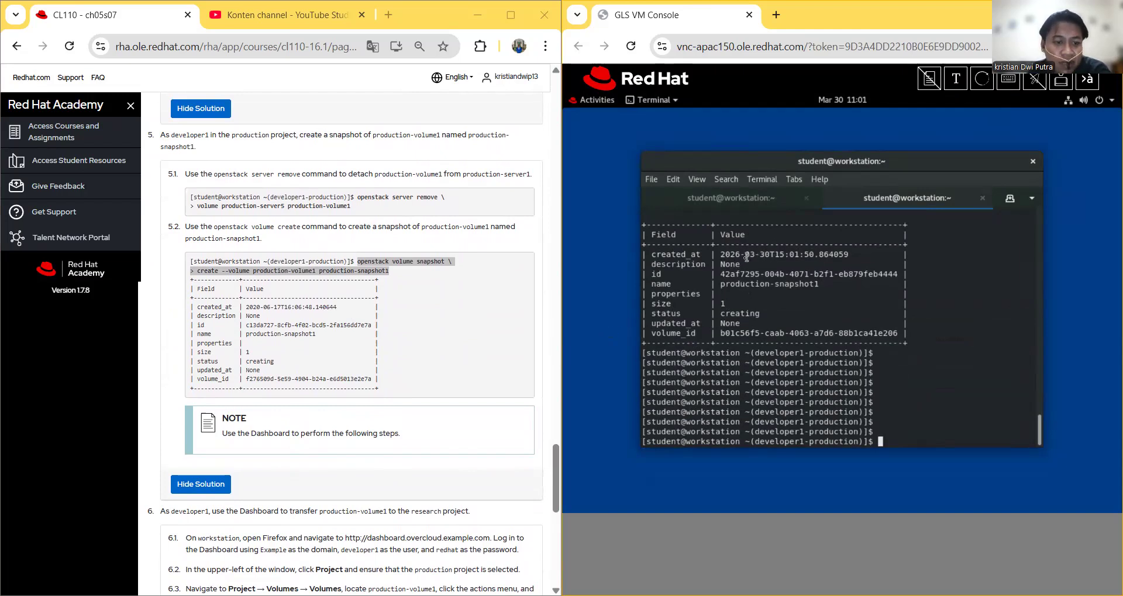
pyautogui.moveTo(724, 256); pyautogui.dragTo(854, 258)
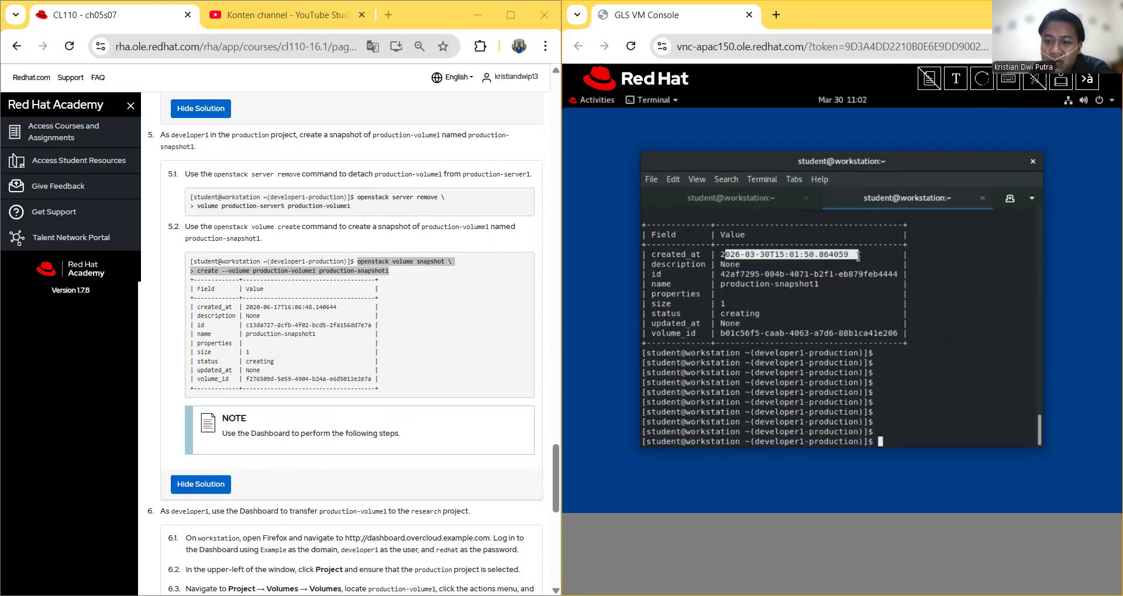
pyautogui.click(853, 257)
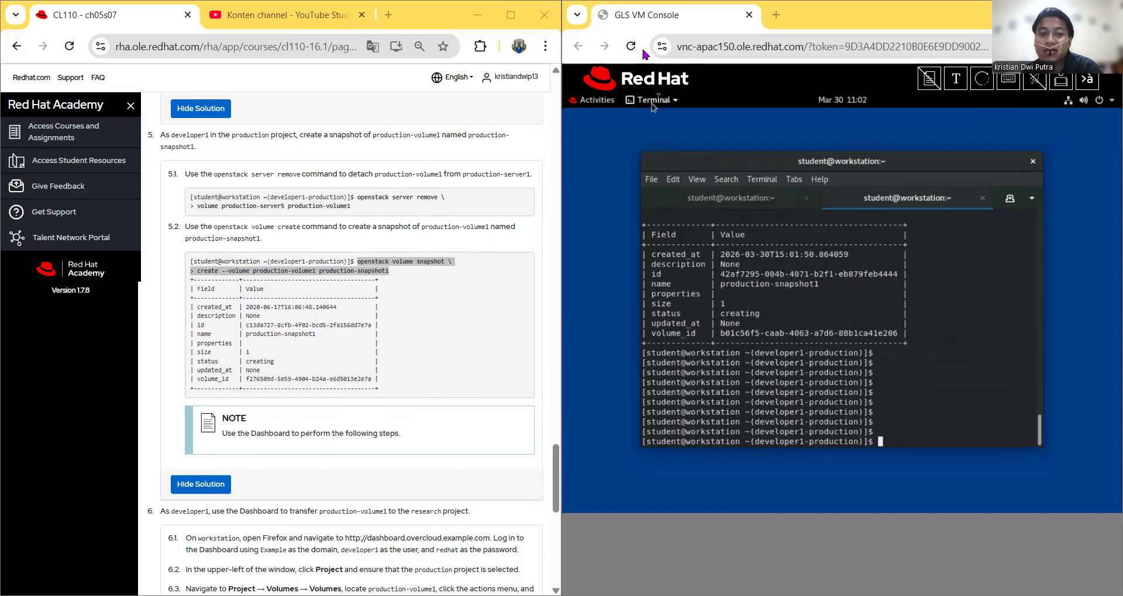
# Step: Scroll the course page to step 6 and bring up the workstation's Activities overview
pyautogui.scroll(-2, 310, 455)
pyautogui.scroll(-2, 310, 455)
pyautogui.scroll(2, 243, 435)
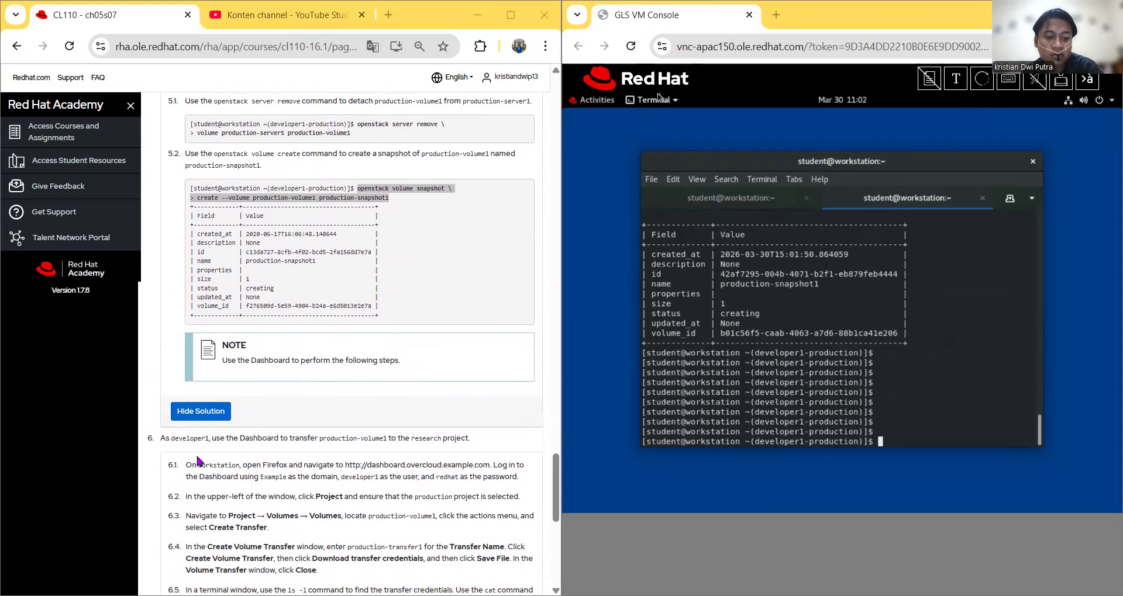
pyautogui.scroll(-5, 197, 462)
pyautogui.scroll(5, 289, 474)
pyautogui.scroll(-1, 288, 474)
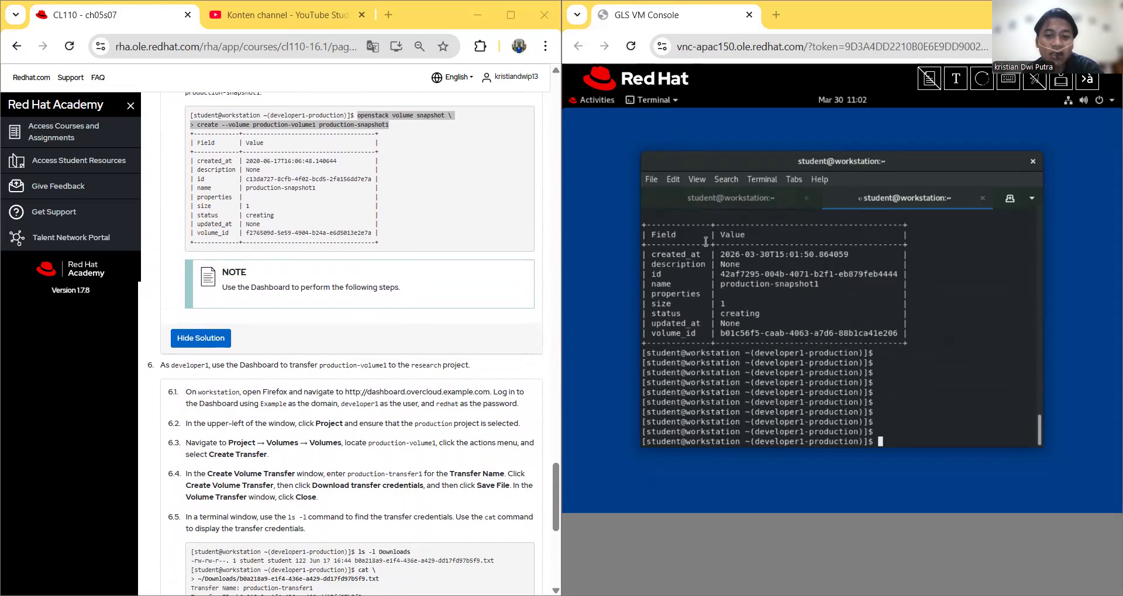
pyautogui.click(592, 99)
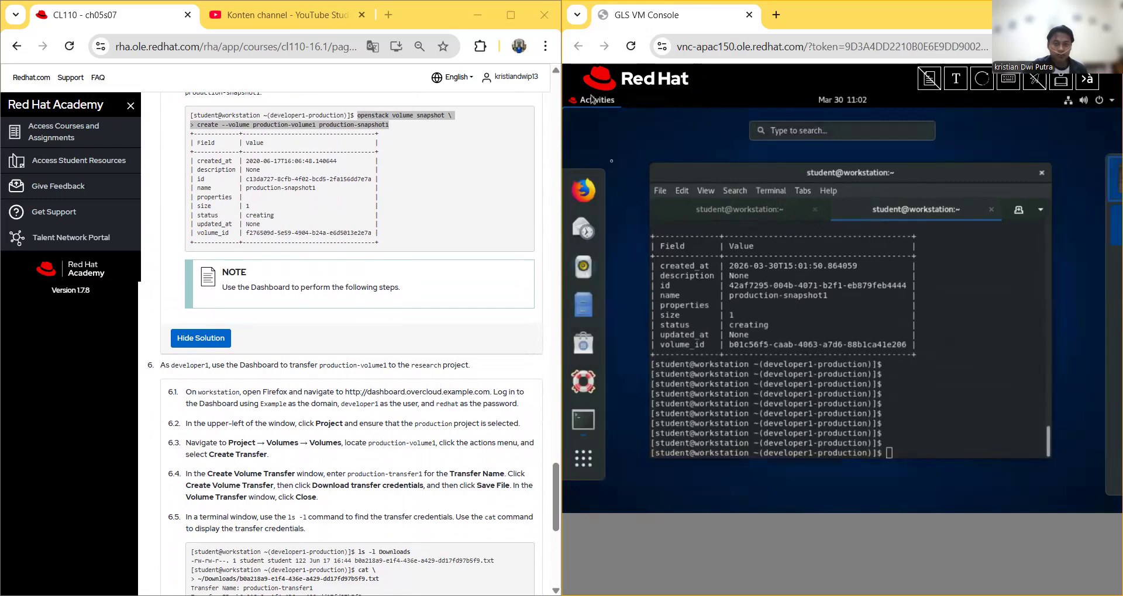
pyautogui.click(592, 187)
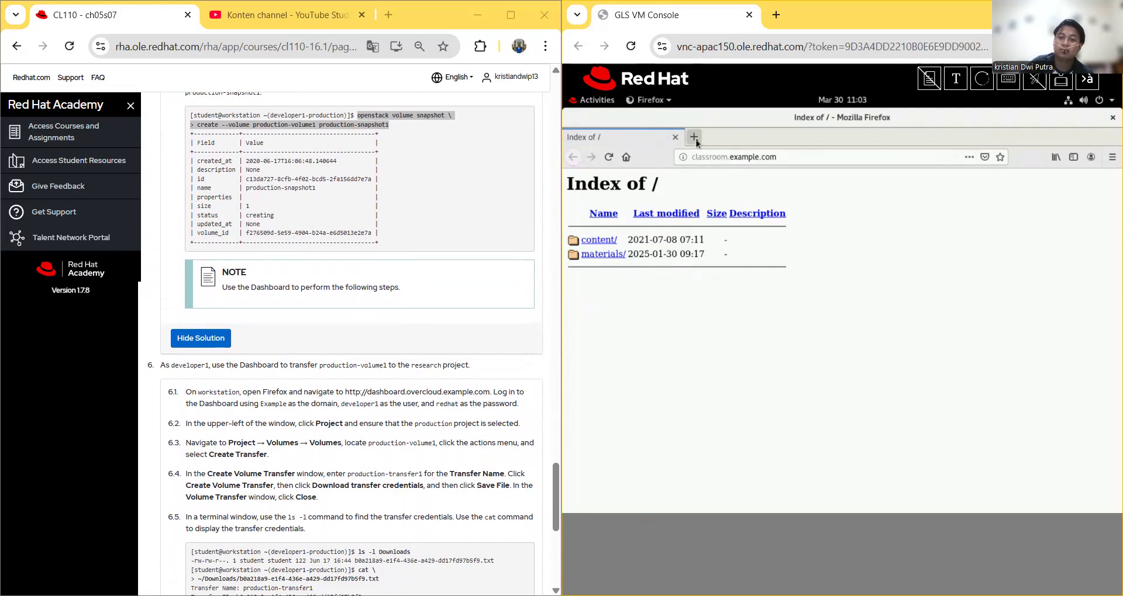
pyautogui.click(694, 138)
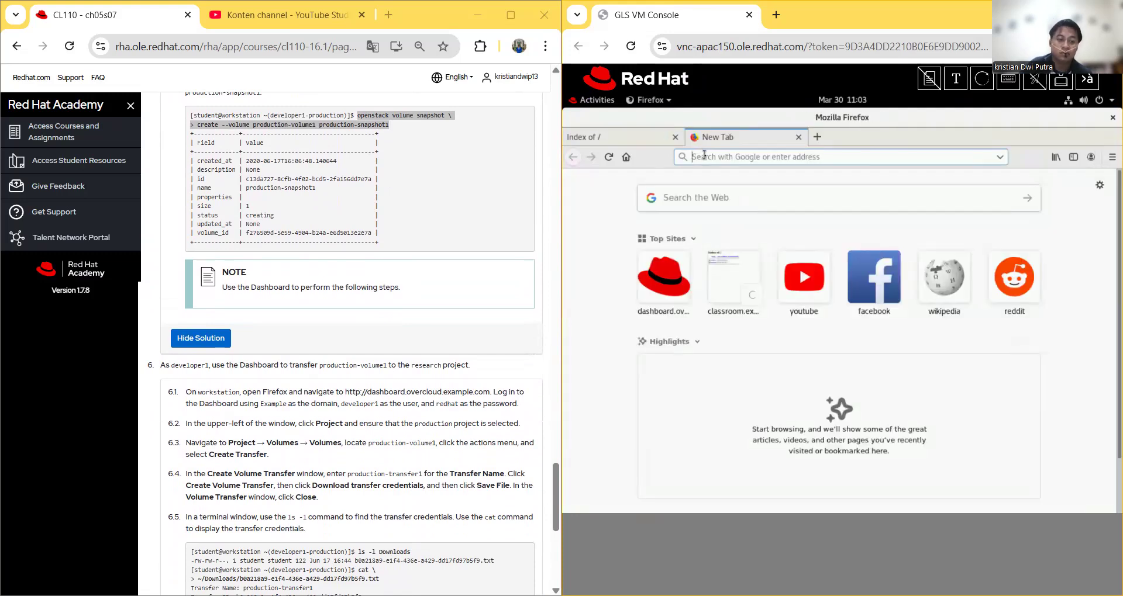
pyautogui.click(705, 156)
pyautogui.write('http')
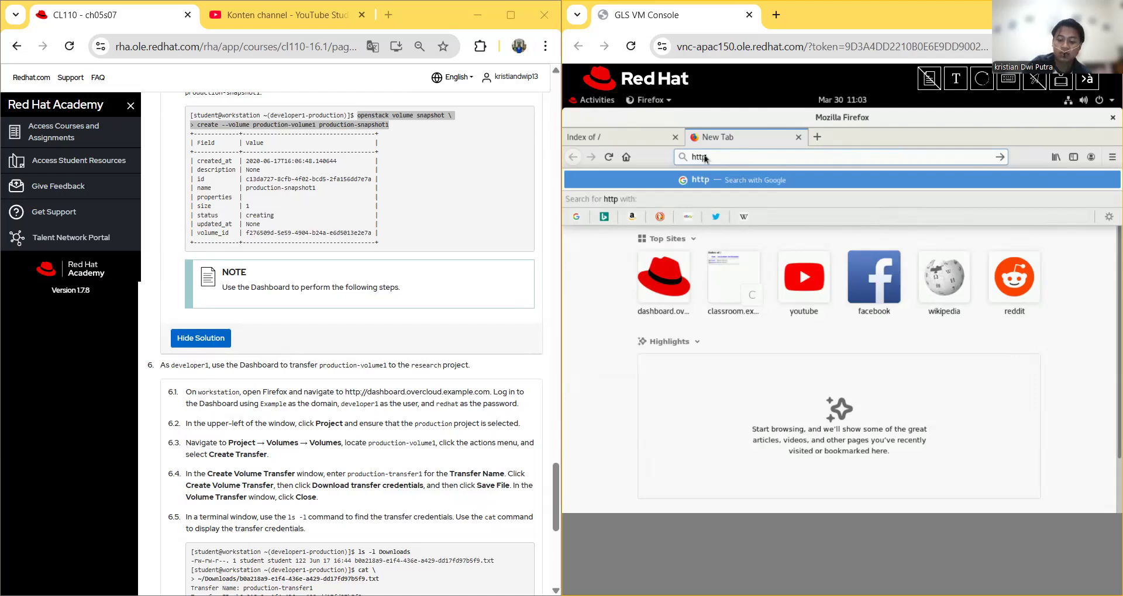
pyautogui.write('://')
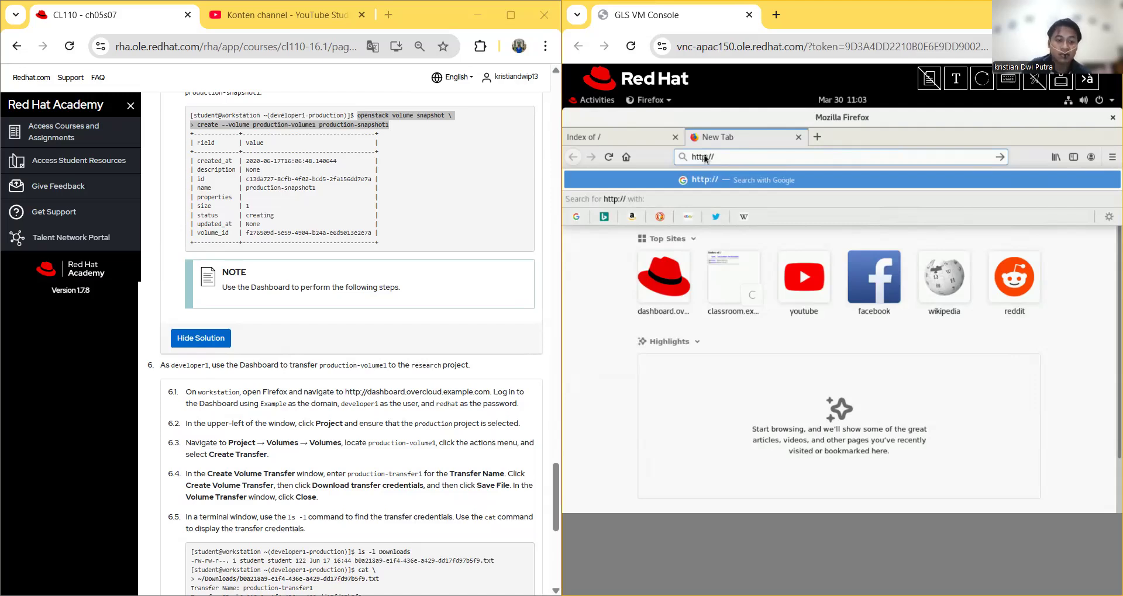
pyautogui.write('dashboard')
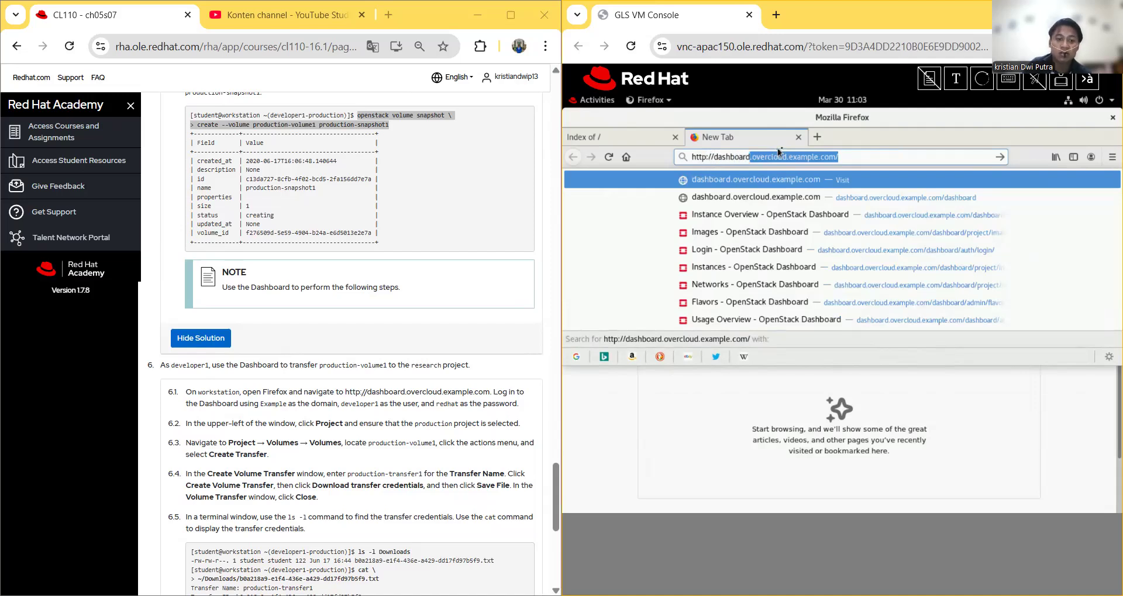
pyautogui.press('Return')
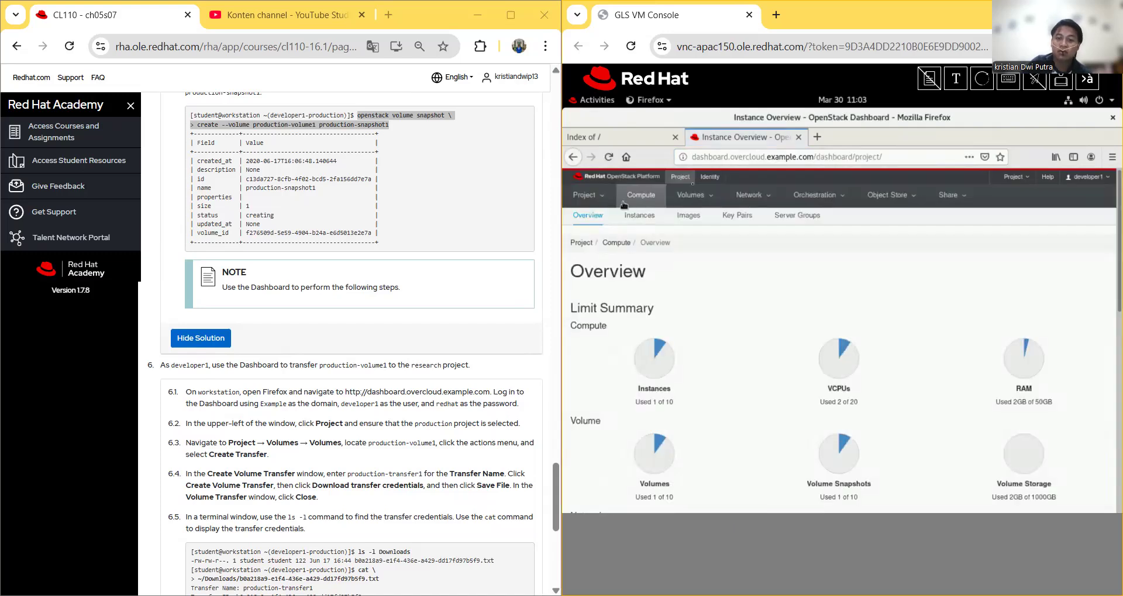
pyautogui.click(1087, 177)
pyautogui.click(1080, 230)
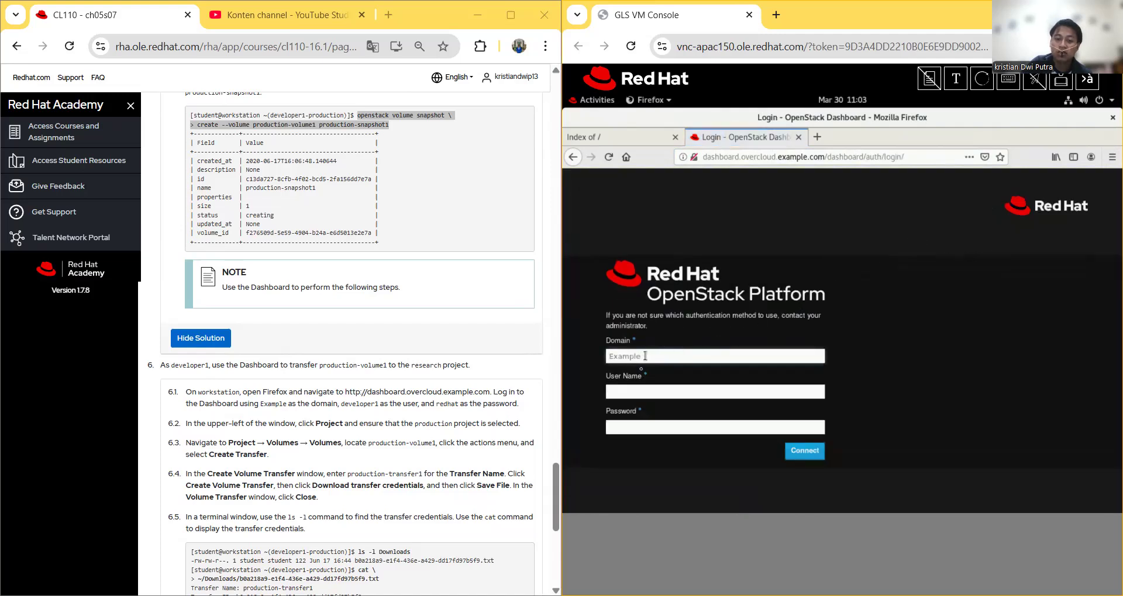
# Step: Log in as developer1 with the account password and verify production is the active project
pyautogui.click(633, 392)
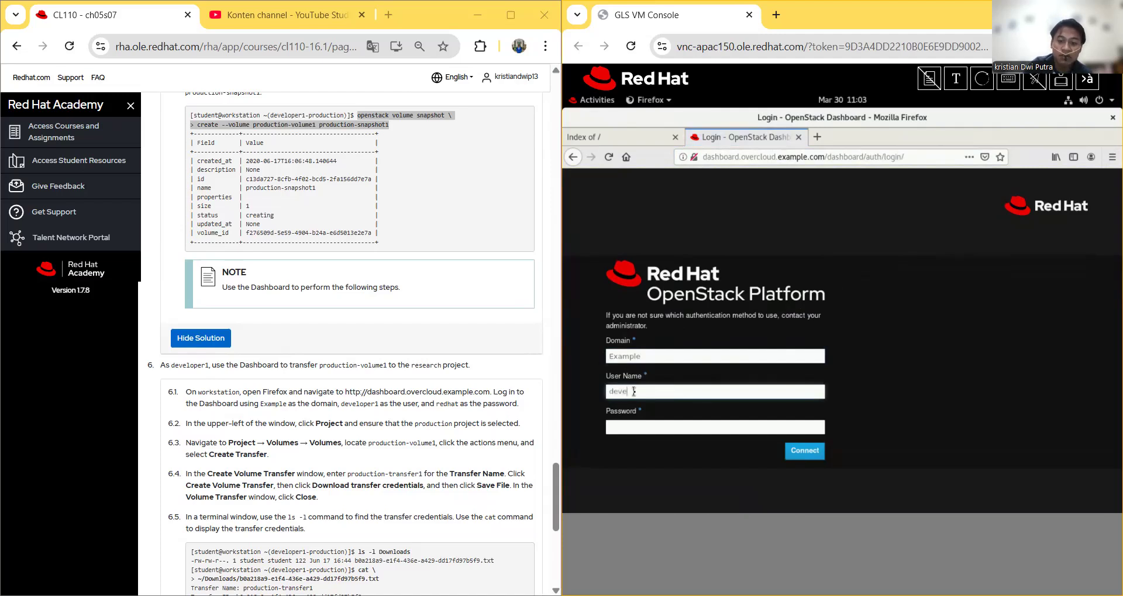
pyautogui.write('developer1')
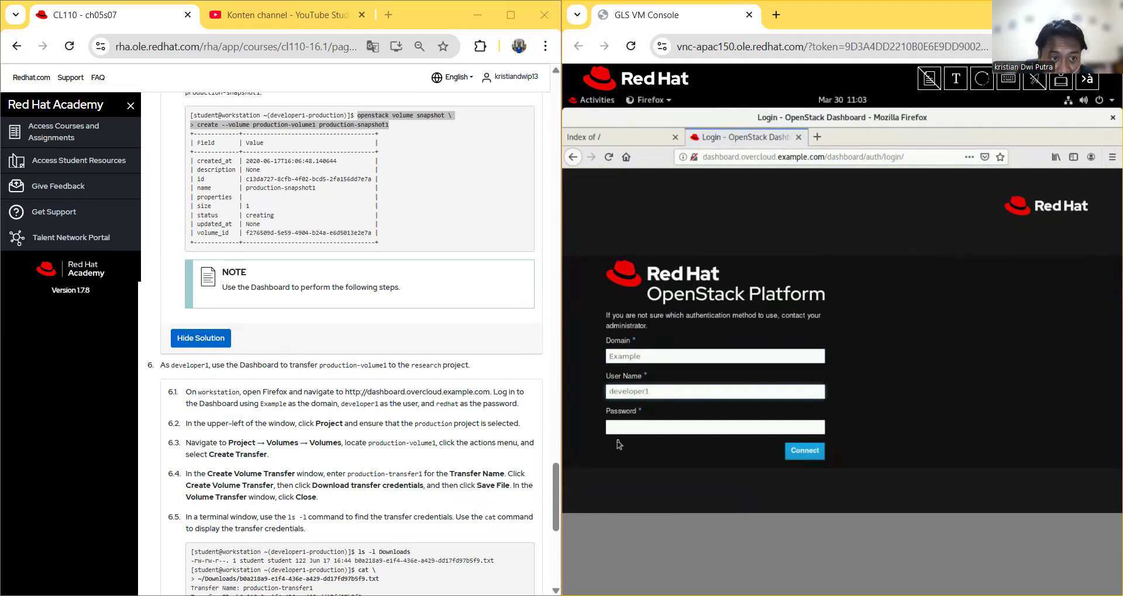
pyautogui.click(645, 431)
pyautogui.write('re')
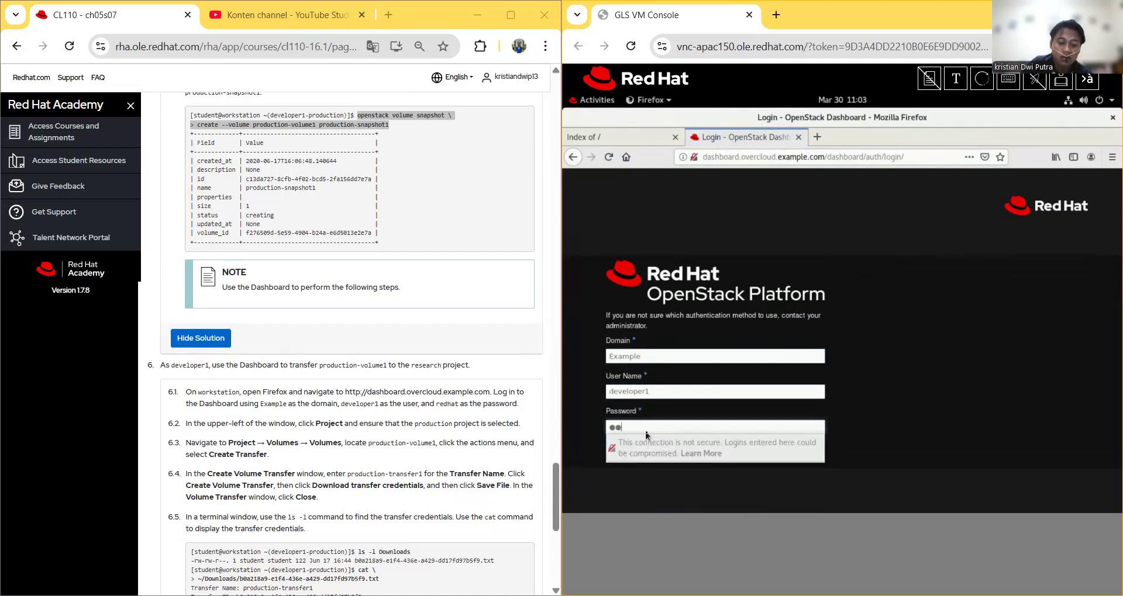
pyautogui.write('dhat')
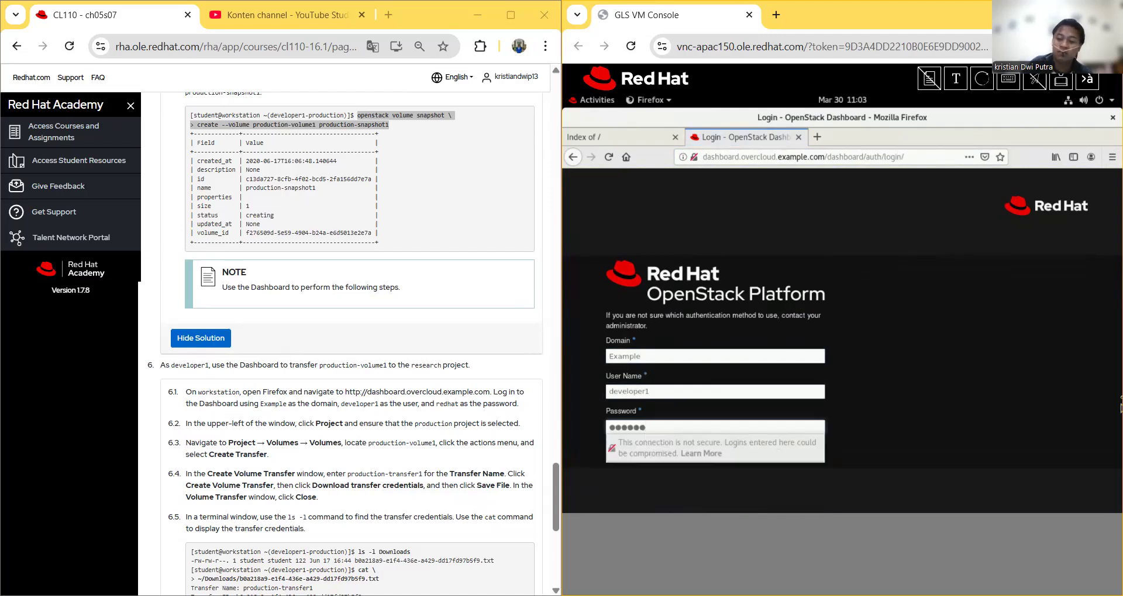
pyautogui.click(815, 455)
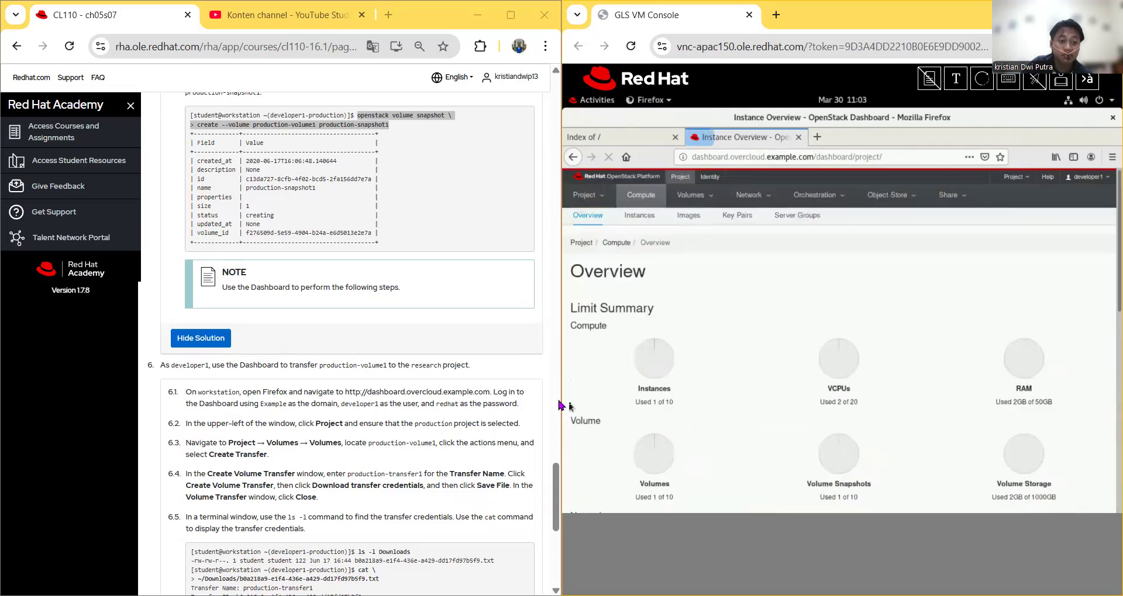
pyautogui.click(1020, 179)
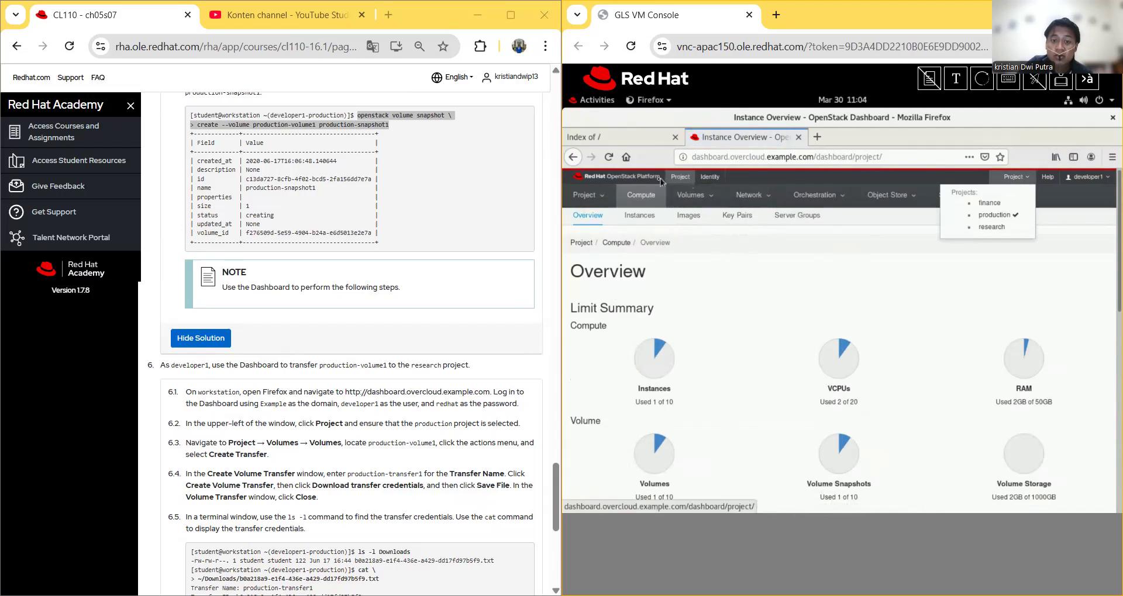
# Step: From the Volumes list, review production-volume1's details, then return to the list
pyautogui.click(699, 198)
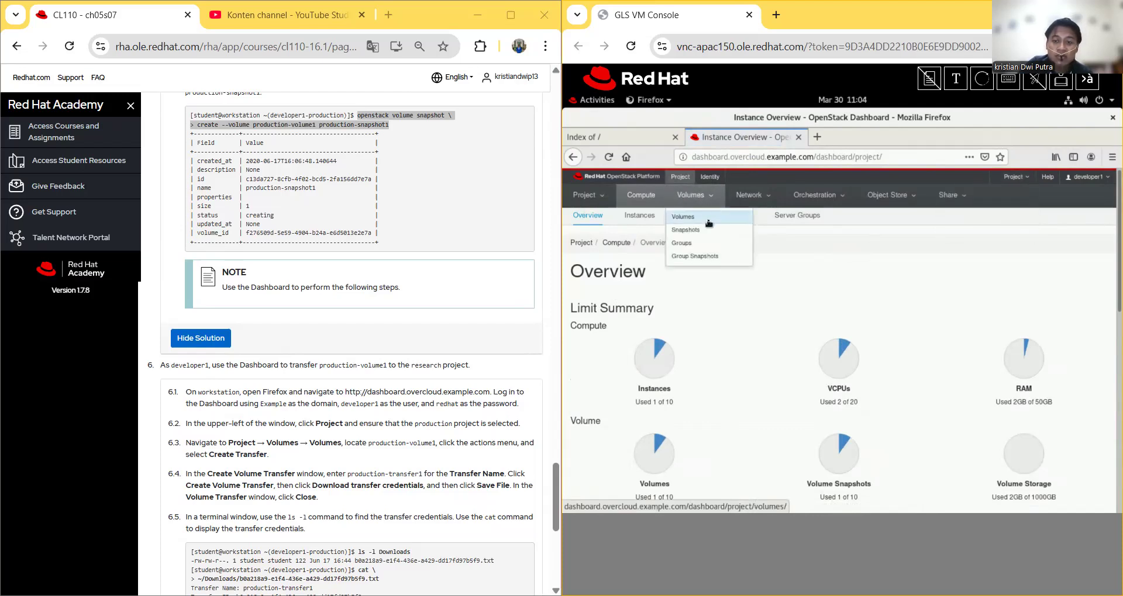
pyautogui.click(707, 220)
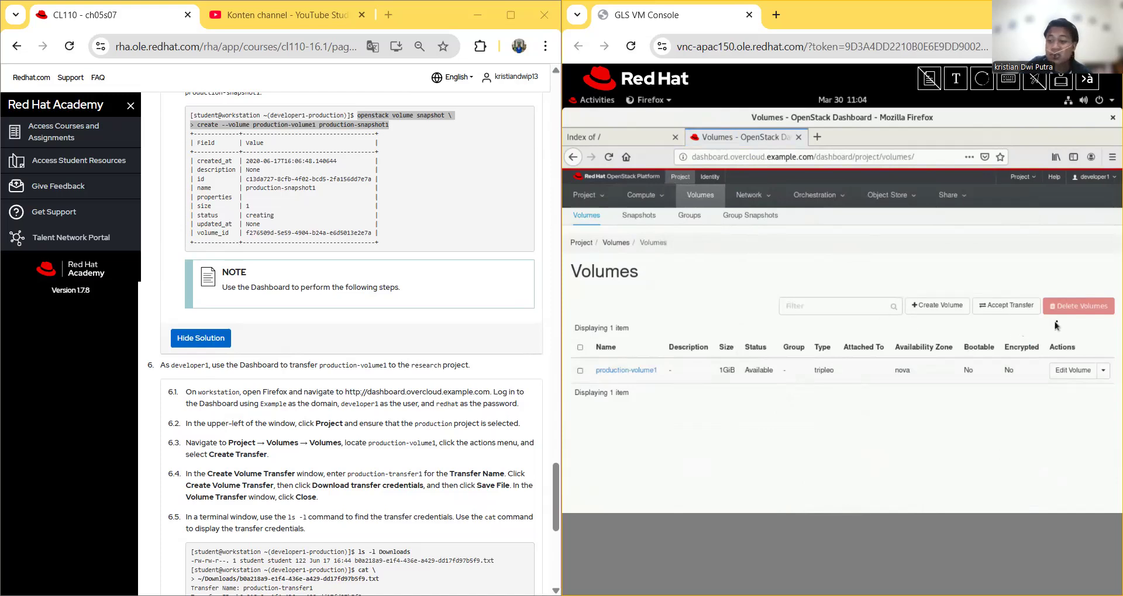
pyautogui.click(639, 372)
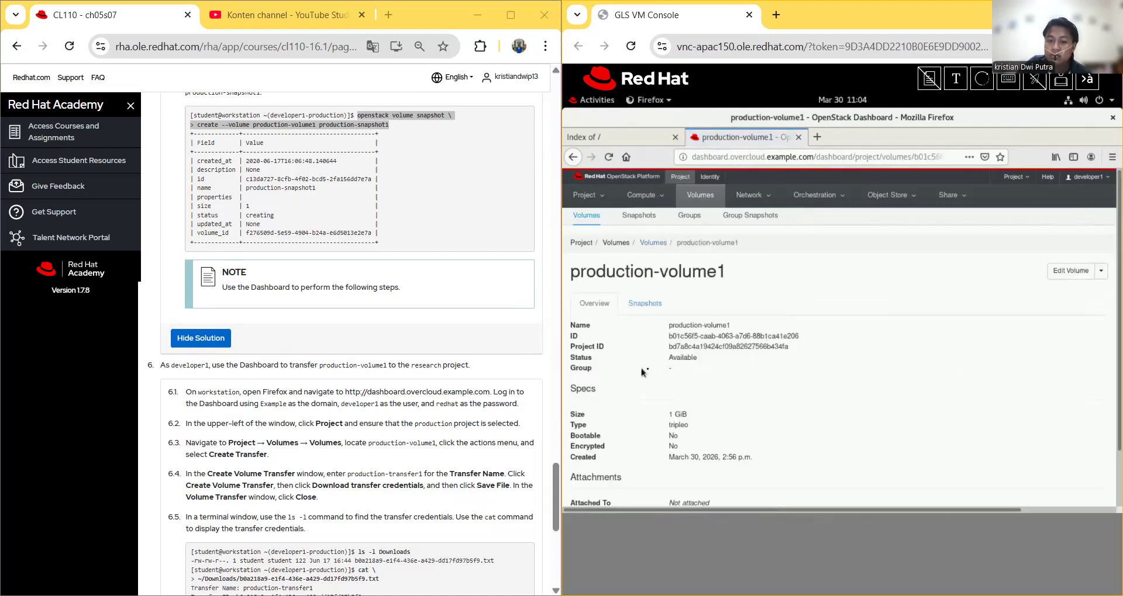
pyautogui.scroll(-2, 702, 351)
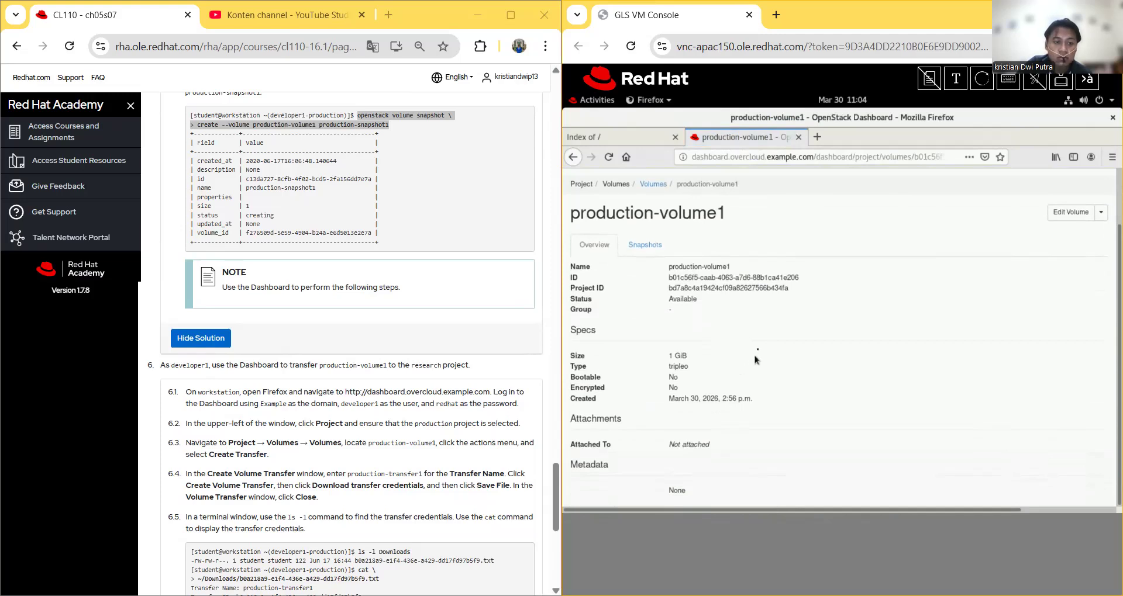
pyautogui.scroll(2, 927, 291)
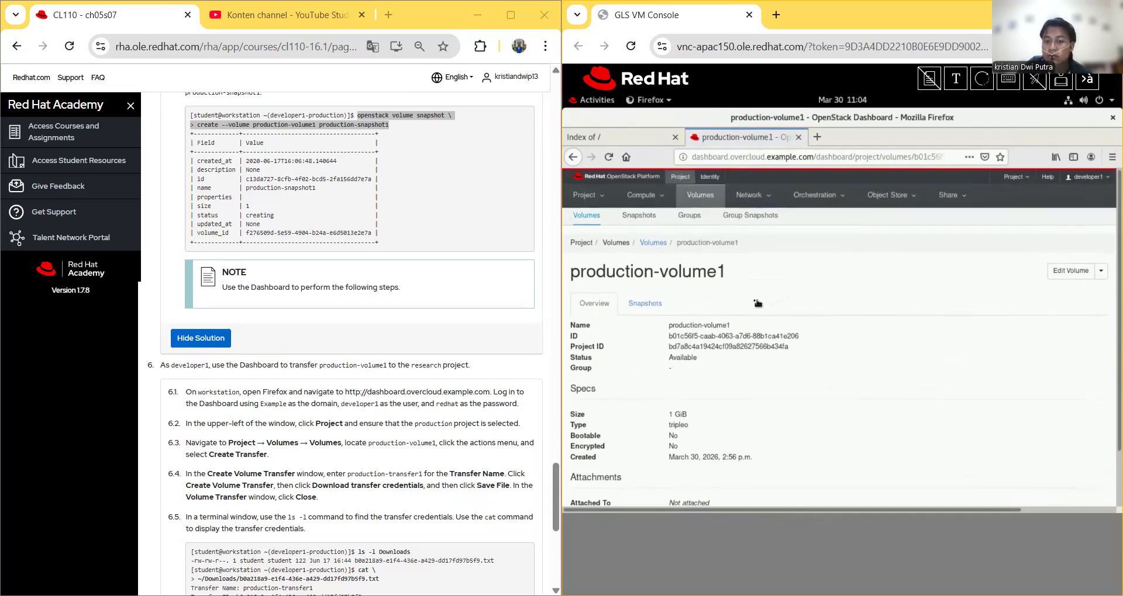
pyautogui.scroll(-2, 751, 303)
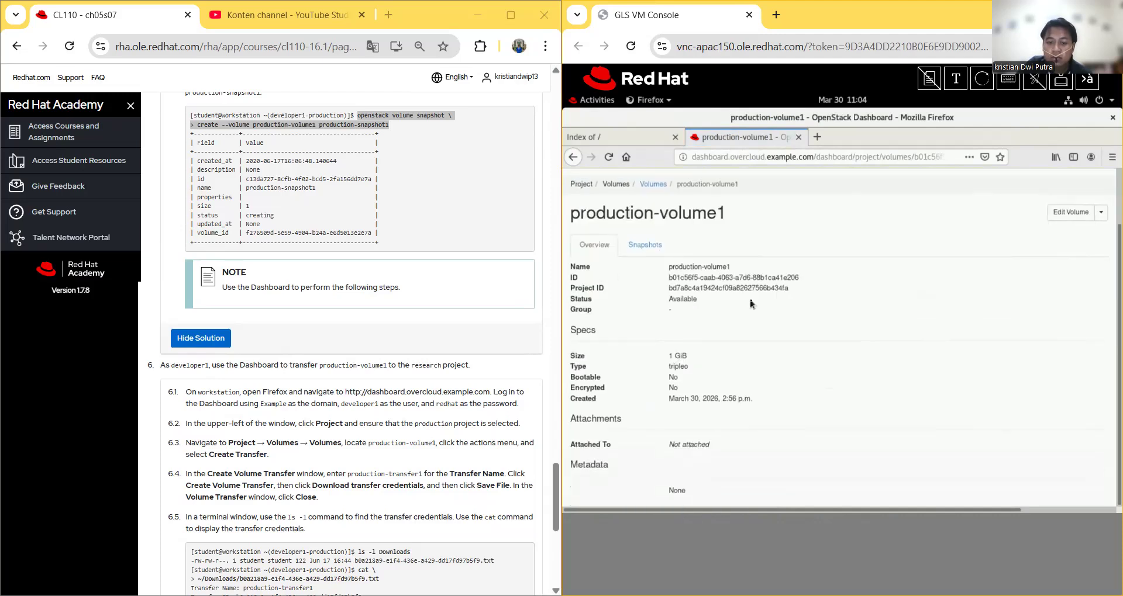
pyautogui.scroll(2, 752, 304)
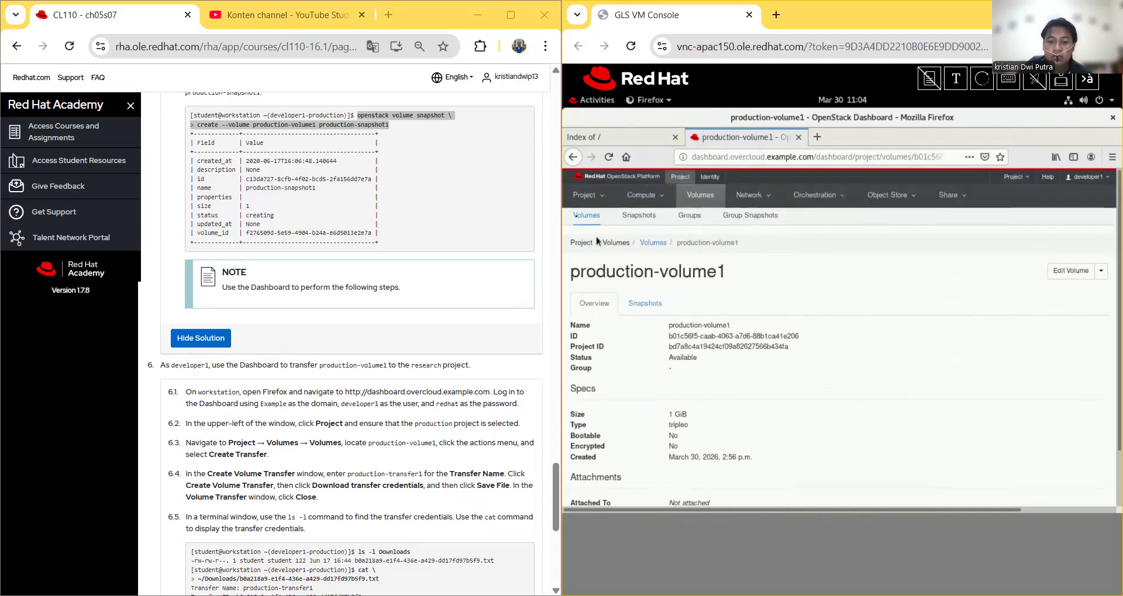
pyautogui.click(574, 158)
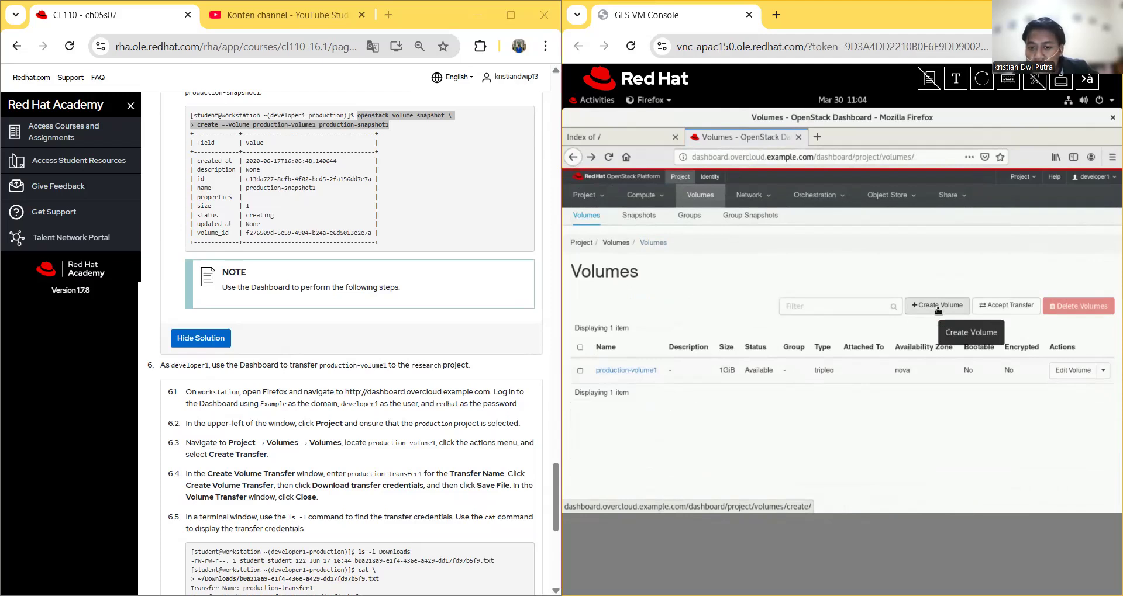
pyautogui.click(1104, 371)
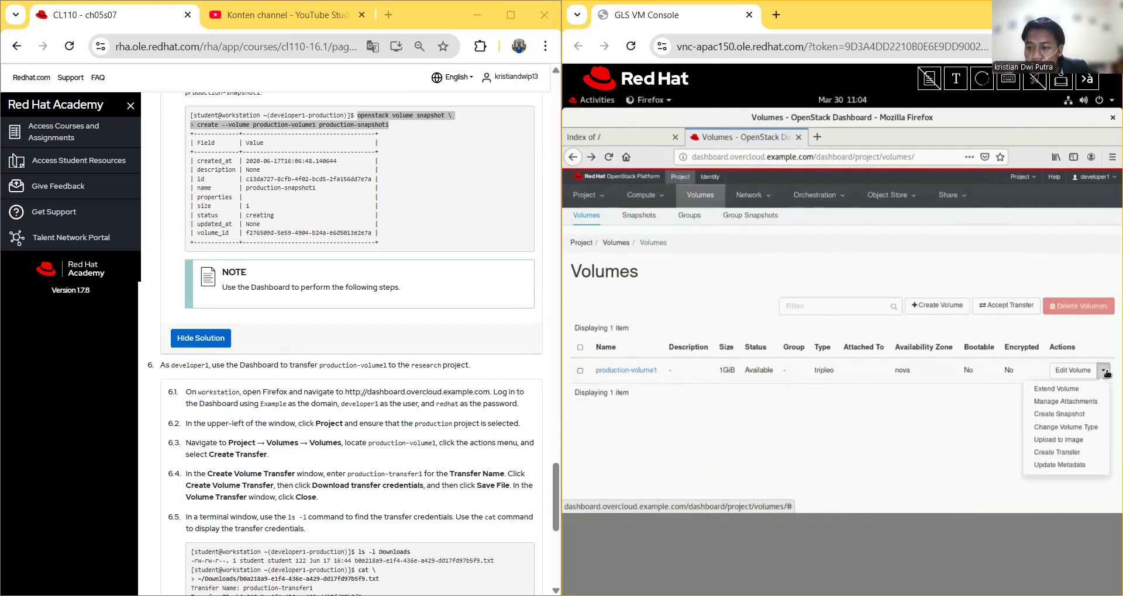
pyautogui.click(894, 435)
pyautogui.click(924, 309)
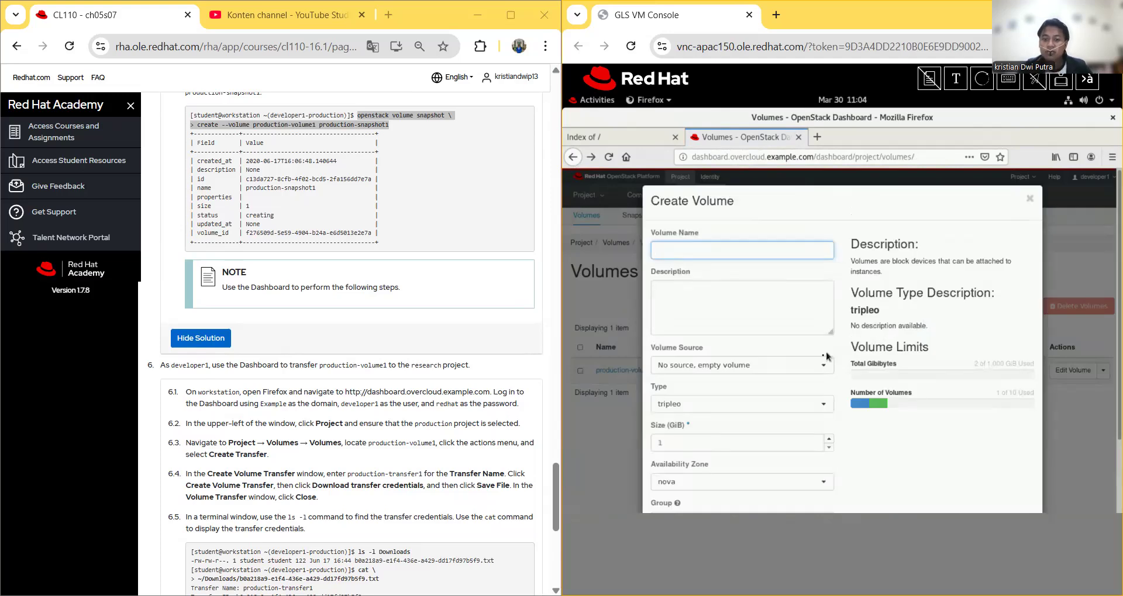
pyautogui.scroll(-2, 935, 321)
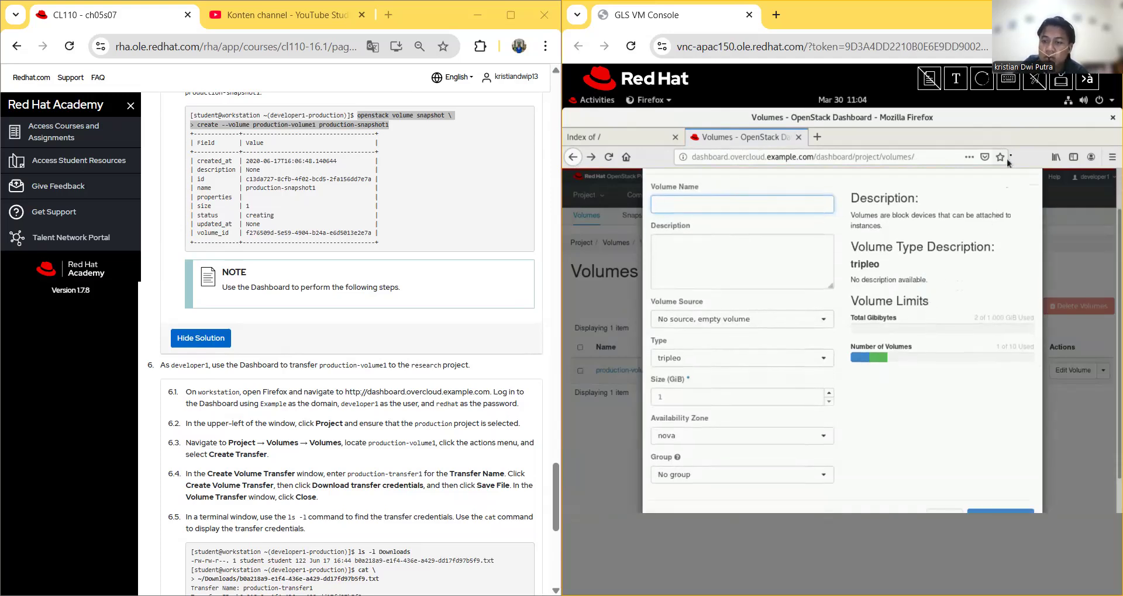
pyautogui.click(1054, 207)
pyautogui.scroll(-1, 783, 420)
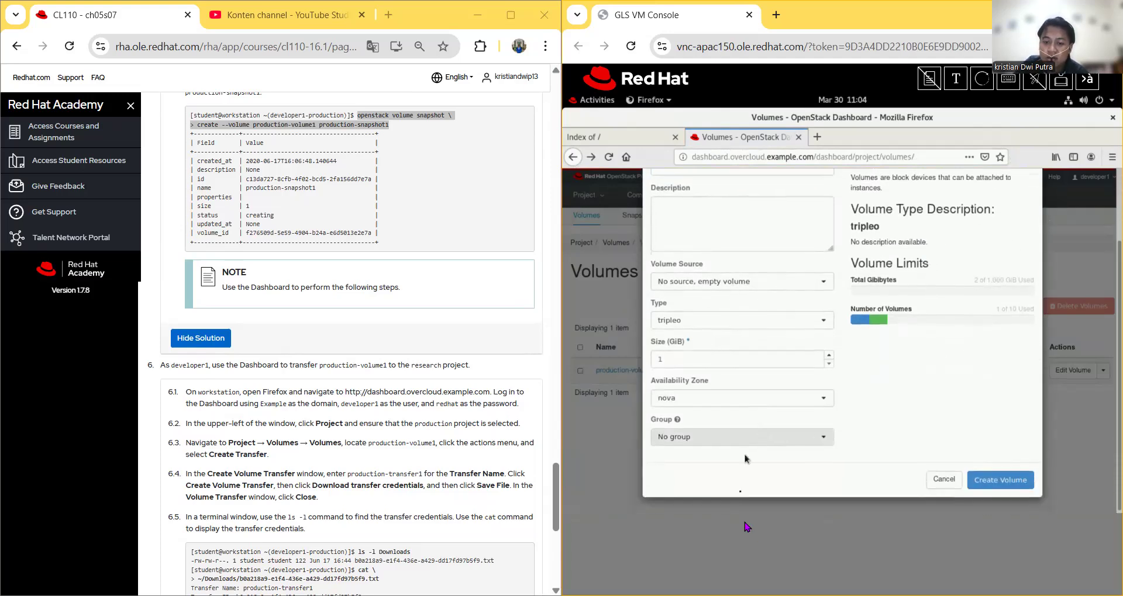
pyautogui.click(938, 480)
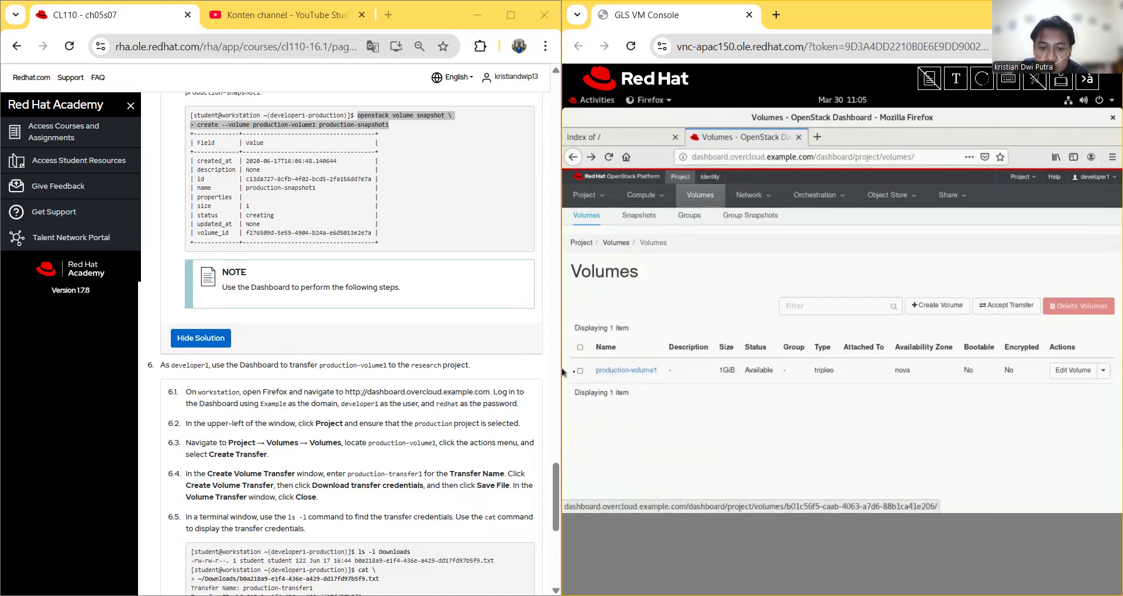
pyautogui.click(580, 371)
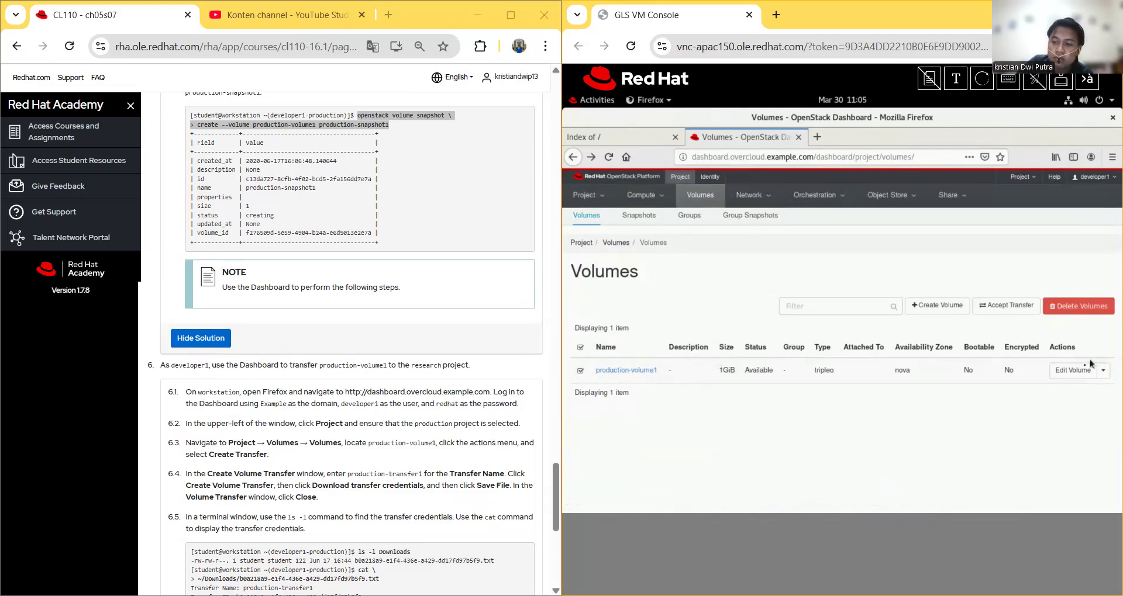
pyautogui.click(1103, 372)
pyautogui.click(1103, 374)
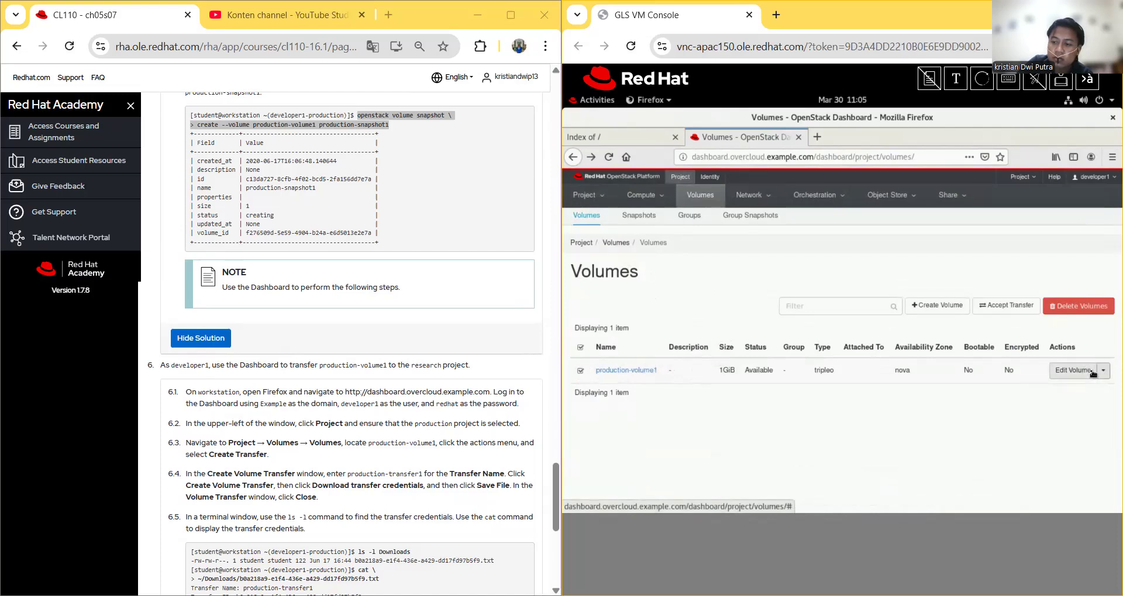
pyautogui.click(1073, 370)
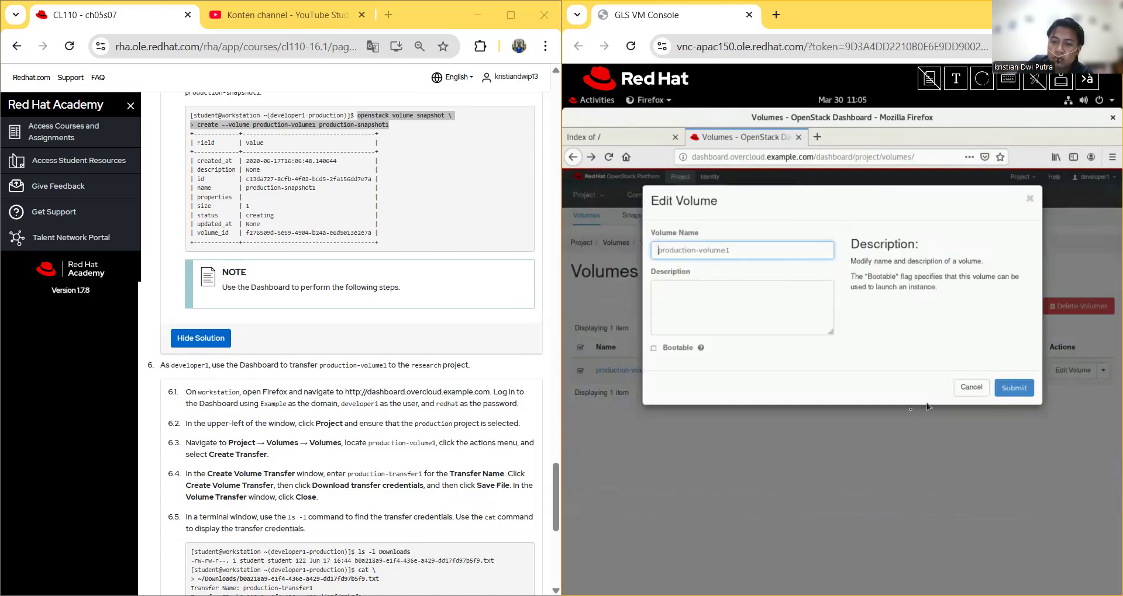
pyautogui.click(903, 429)
pyautogui.click(971, 390)
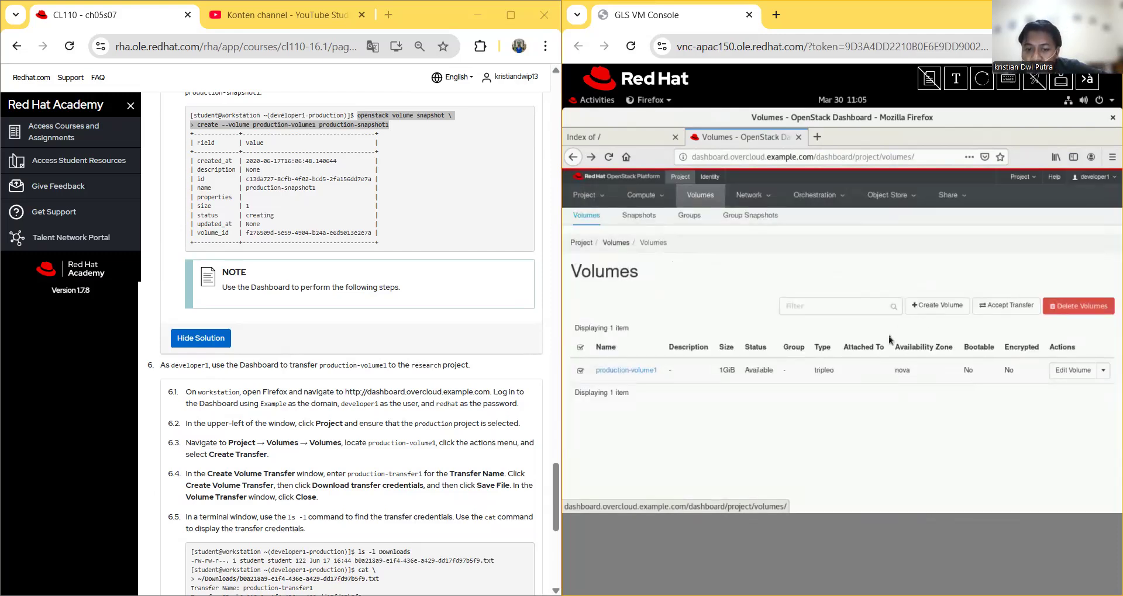
pyautogui.click(1101, 372)
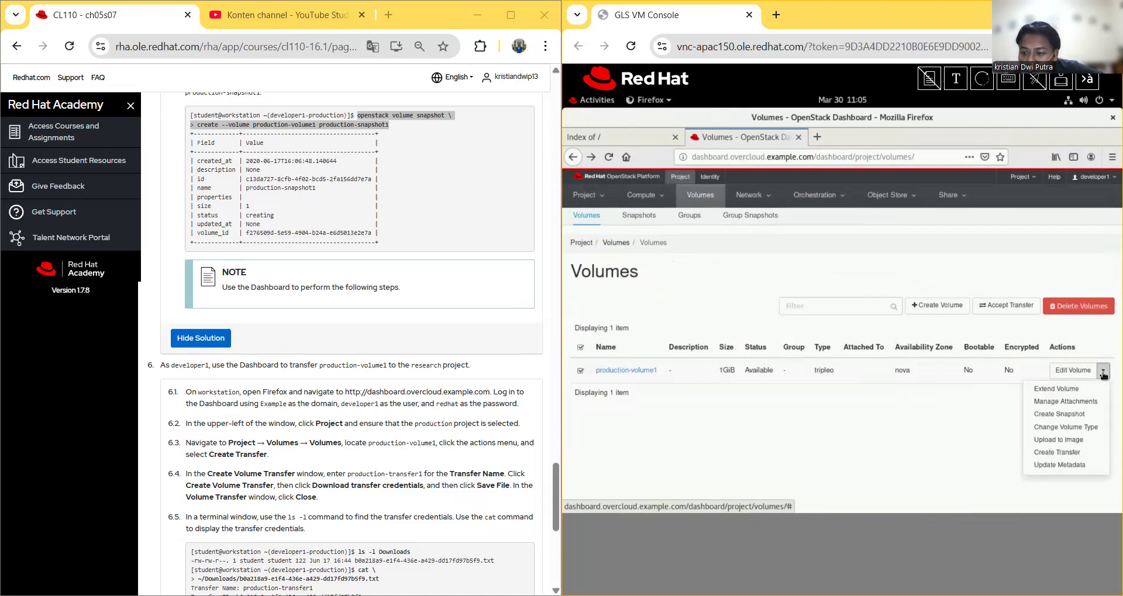
# Step: Create a transfer for production-volume1 with the transfer name production-transfer1
pyautogui.click(1078, 455)
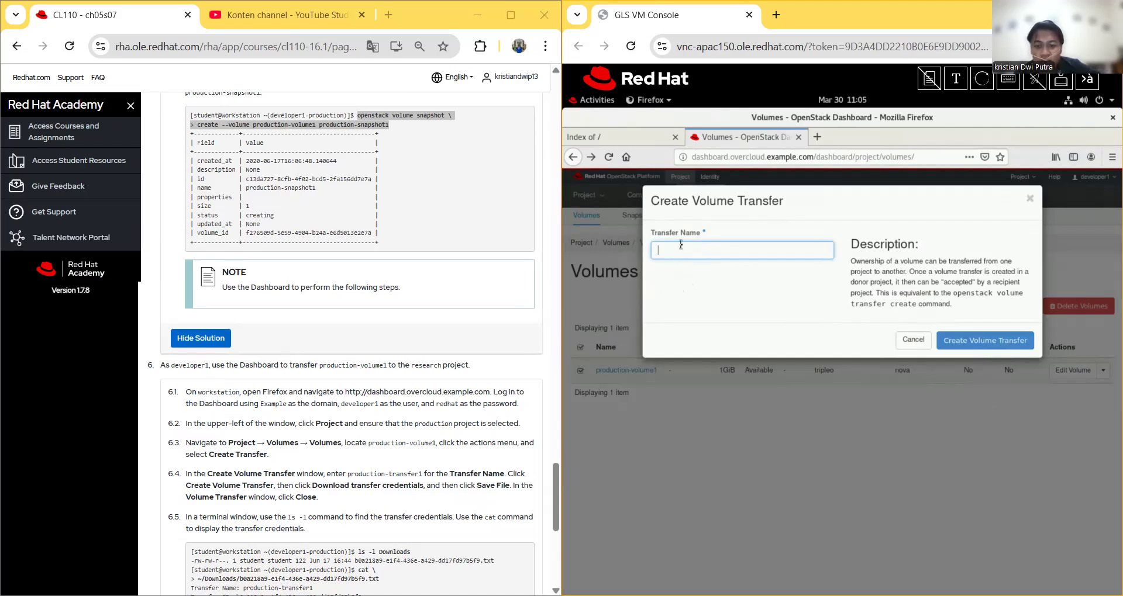
pyautogui.write('produc')
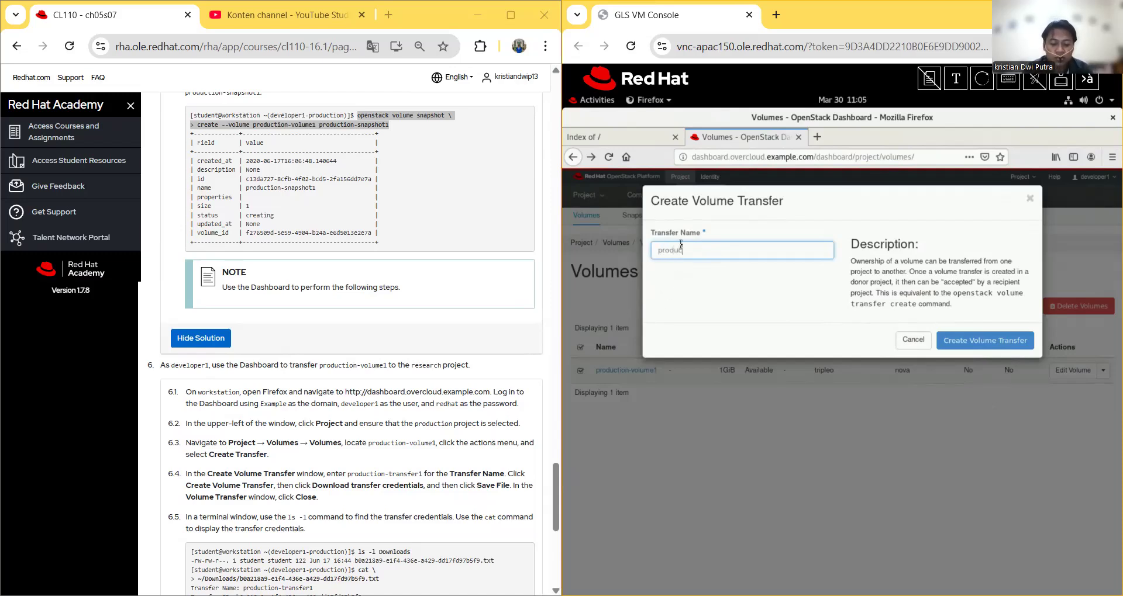
pyautogui.write('tion')
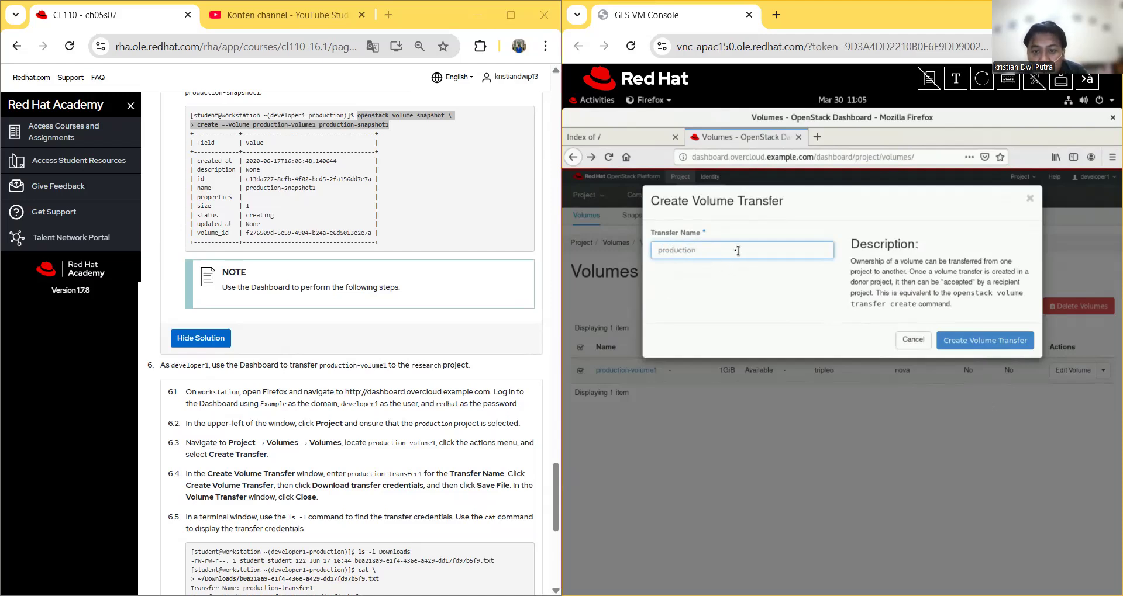
pyautogui.write('-trans')
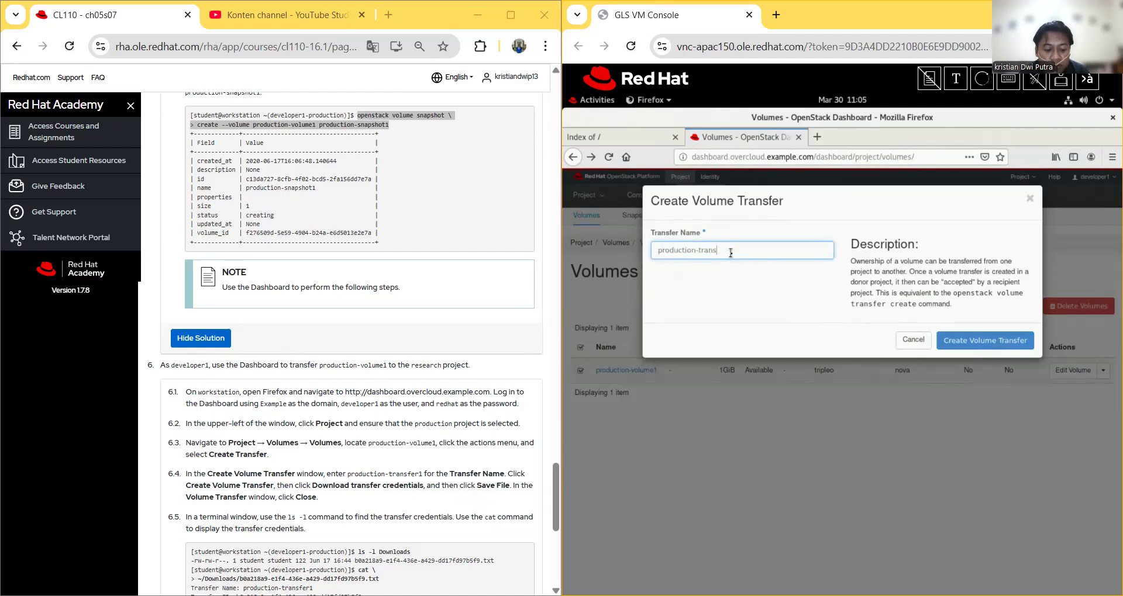
pyautogui.write('fer1')
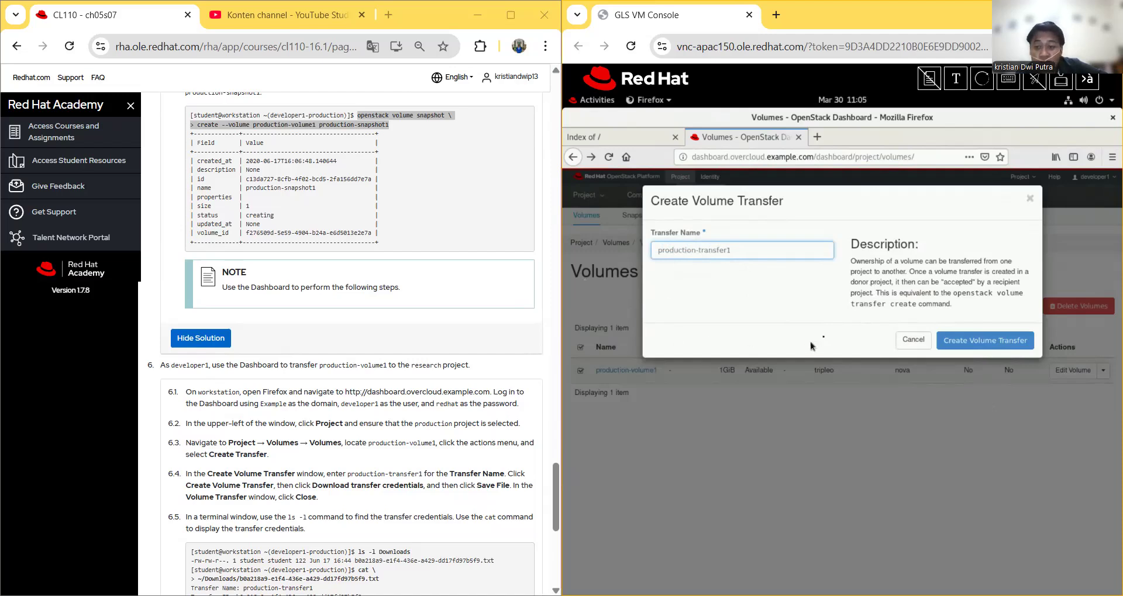
pyautogui.click(971, 341)
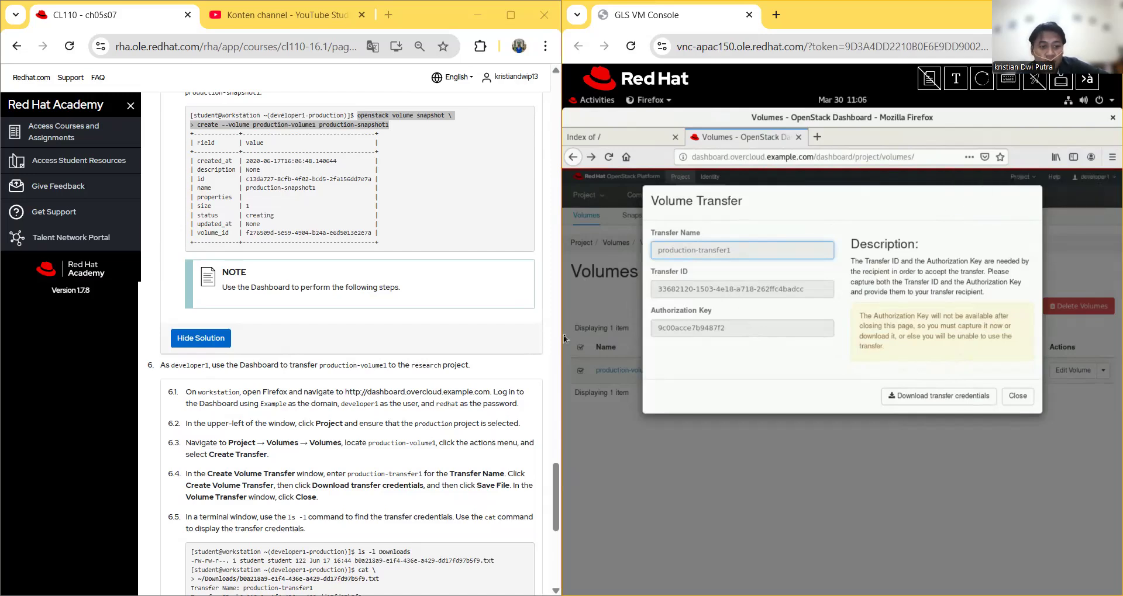
# Step: Save the production-transfer1 credentials as a text file, then close the transfer window
pyautogui.click(938, 397)
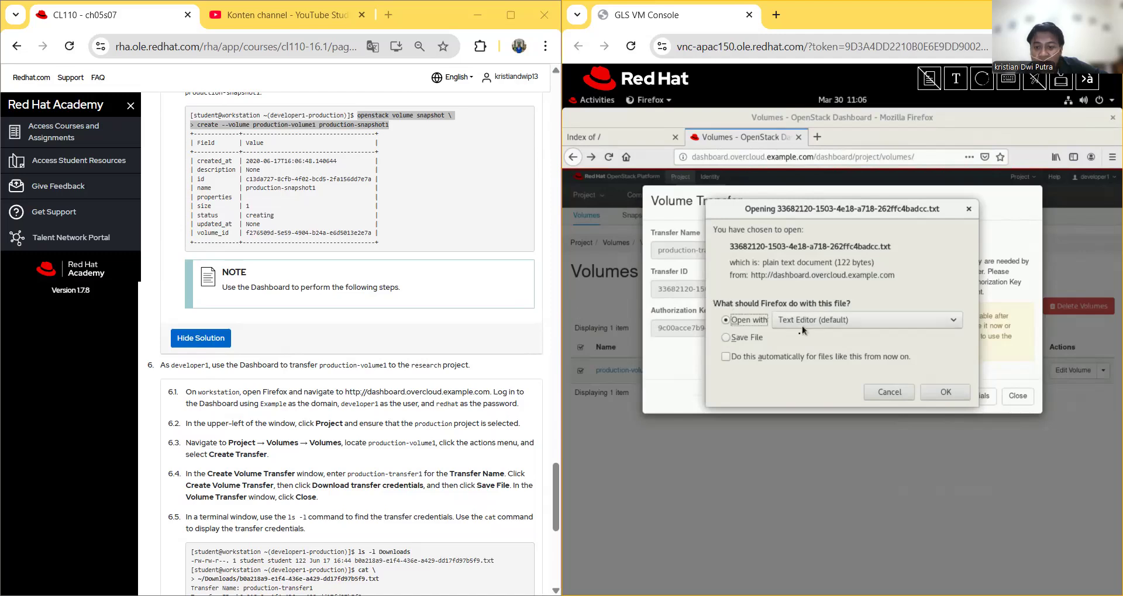
pyautogui.click(731, 338)
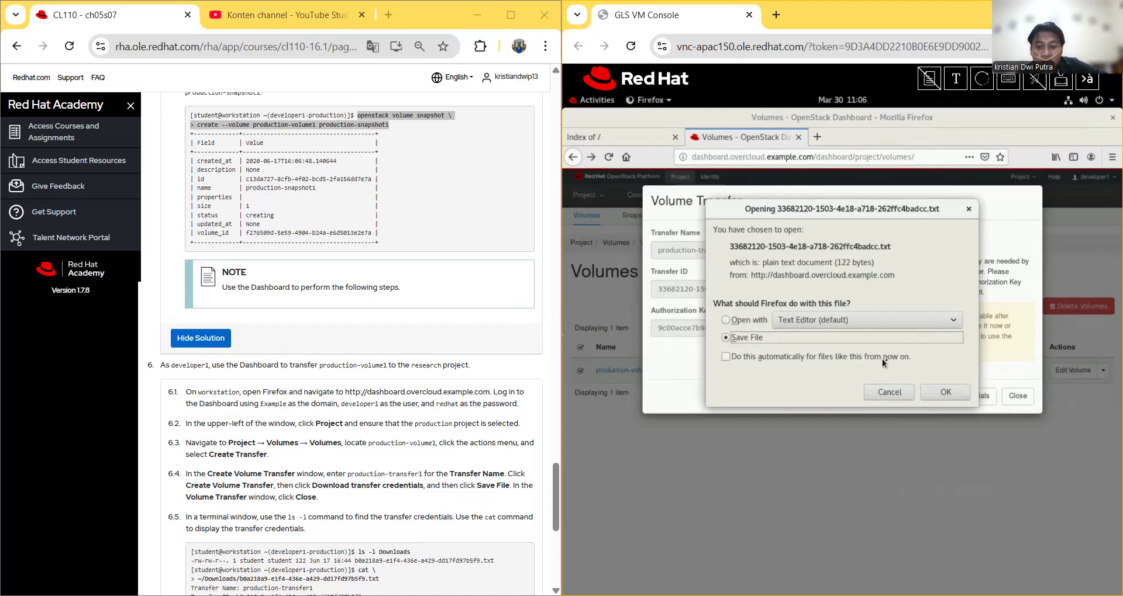
pyautogui.click(940, 393)
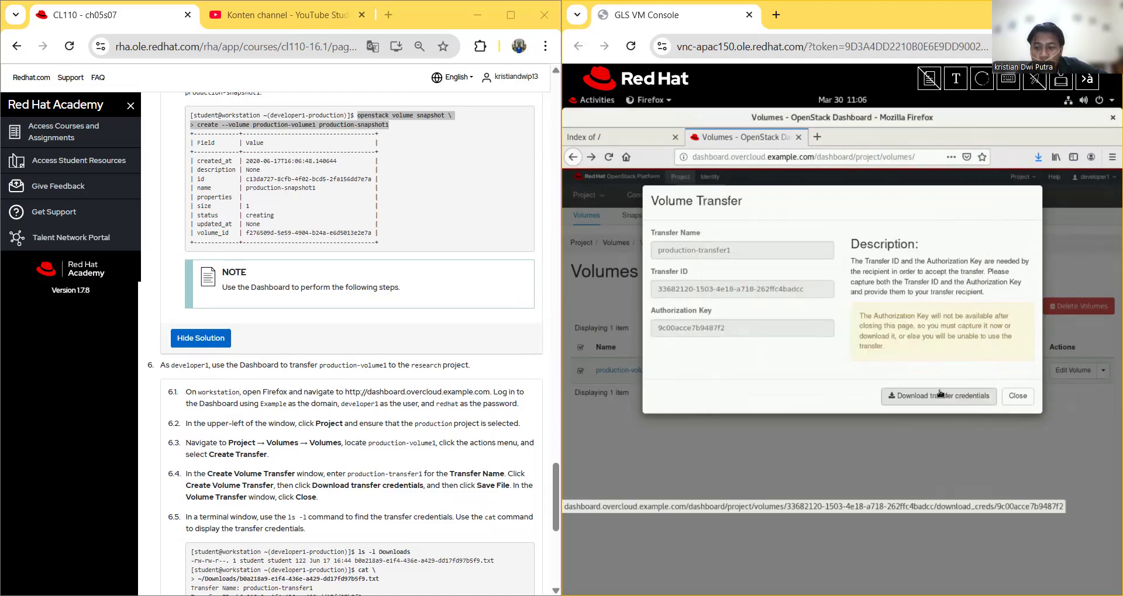
pyautogui.click(1017, 398)
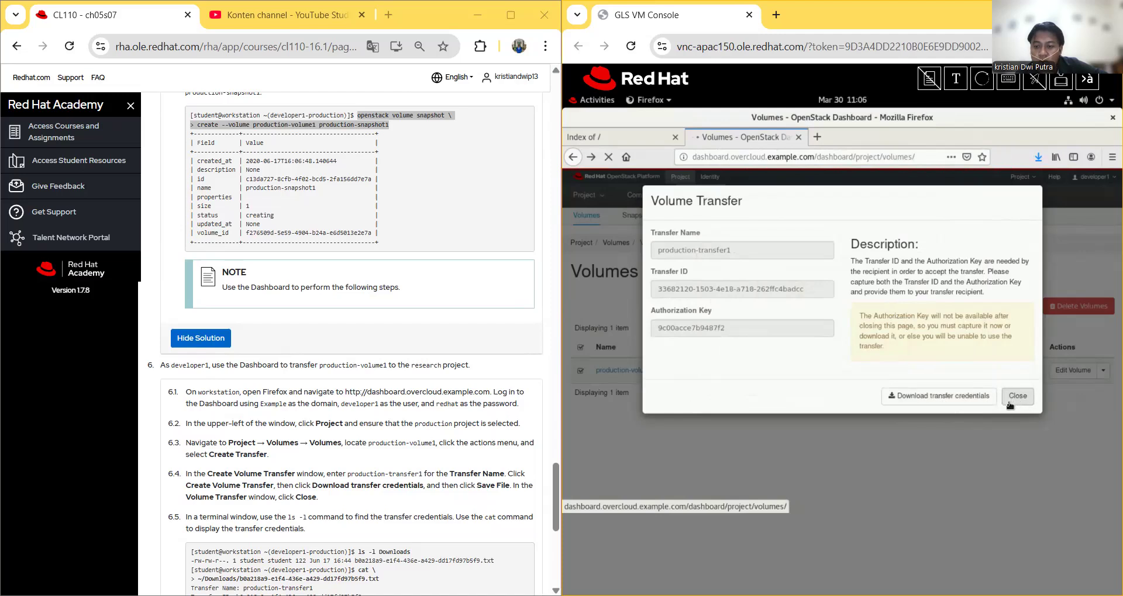
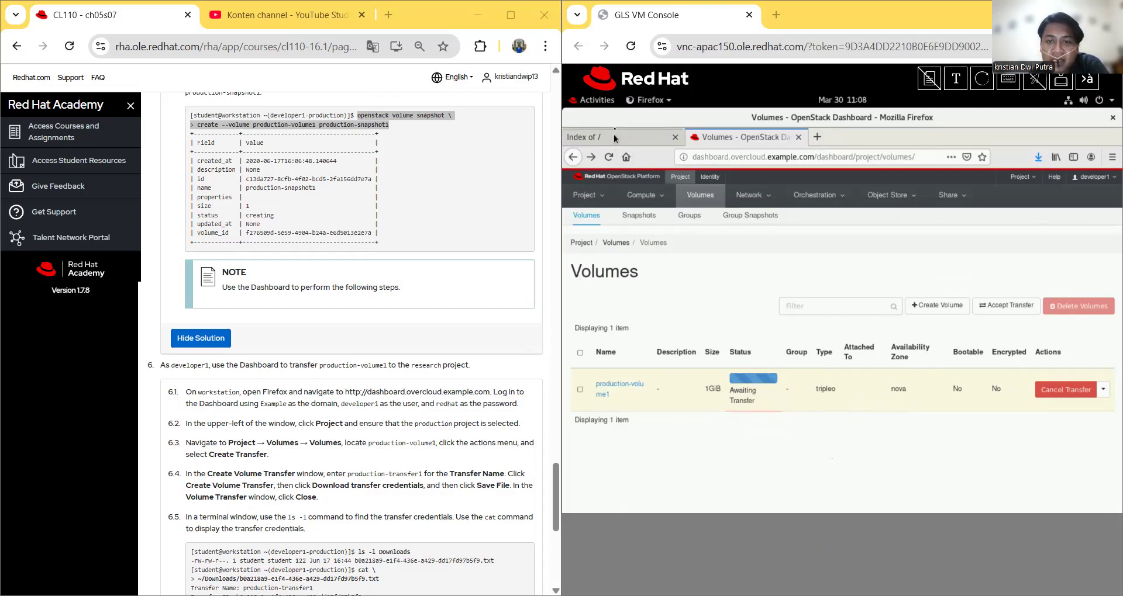
# Step: Run 'ls -l ~/Downloads' in the terminal to find the 122-byte transfer credentials file
pyautogui.click(604, 105)
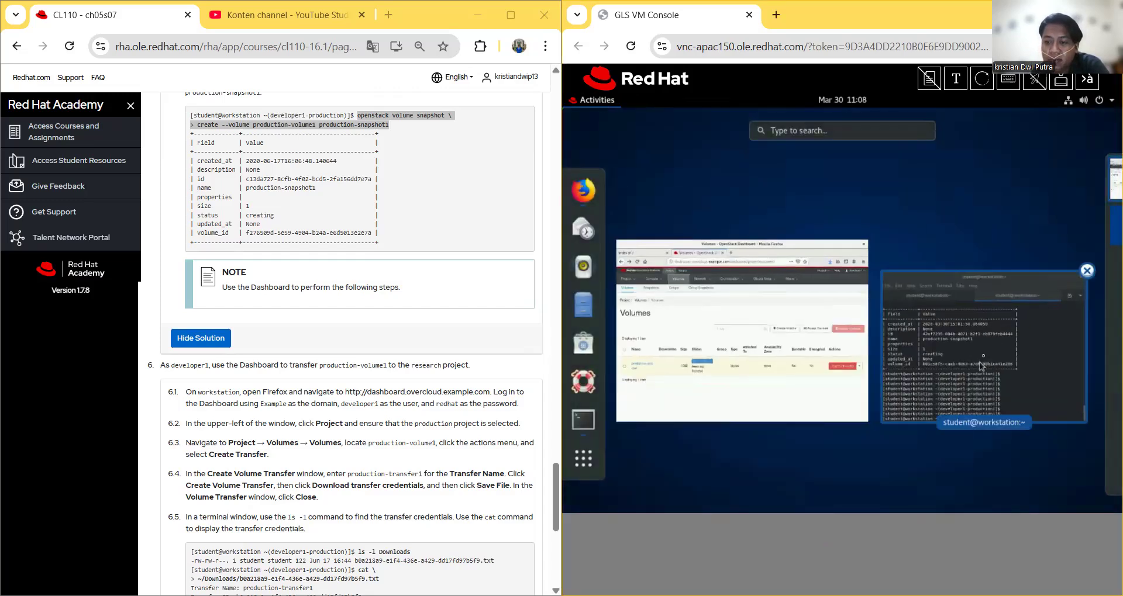
pyautogui.click(919, 312)
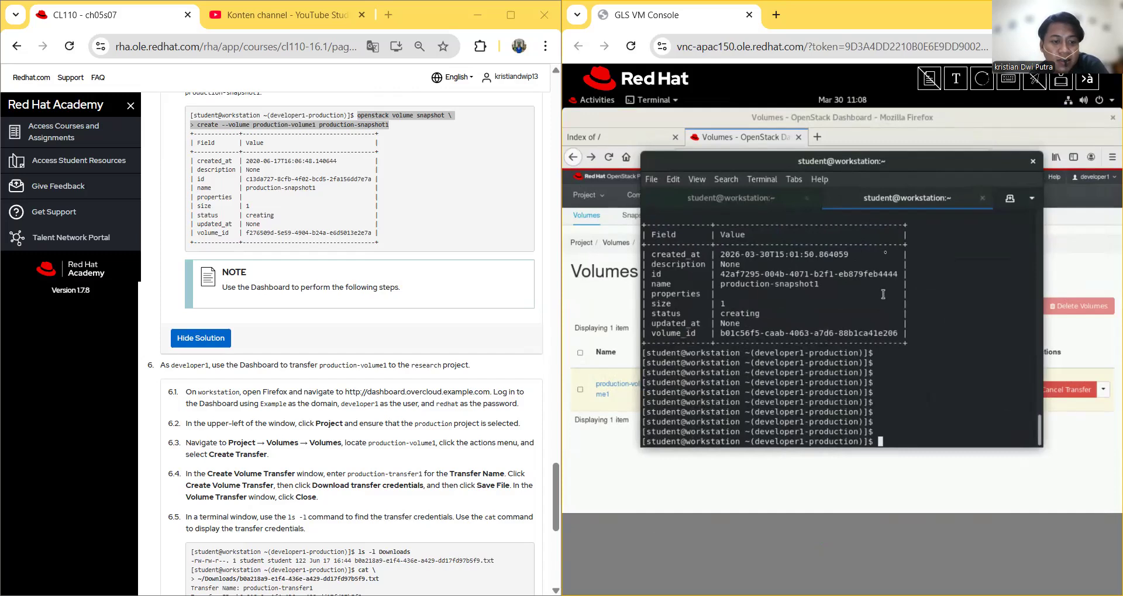
pyautogui.click(956, 79)
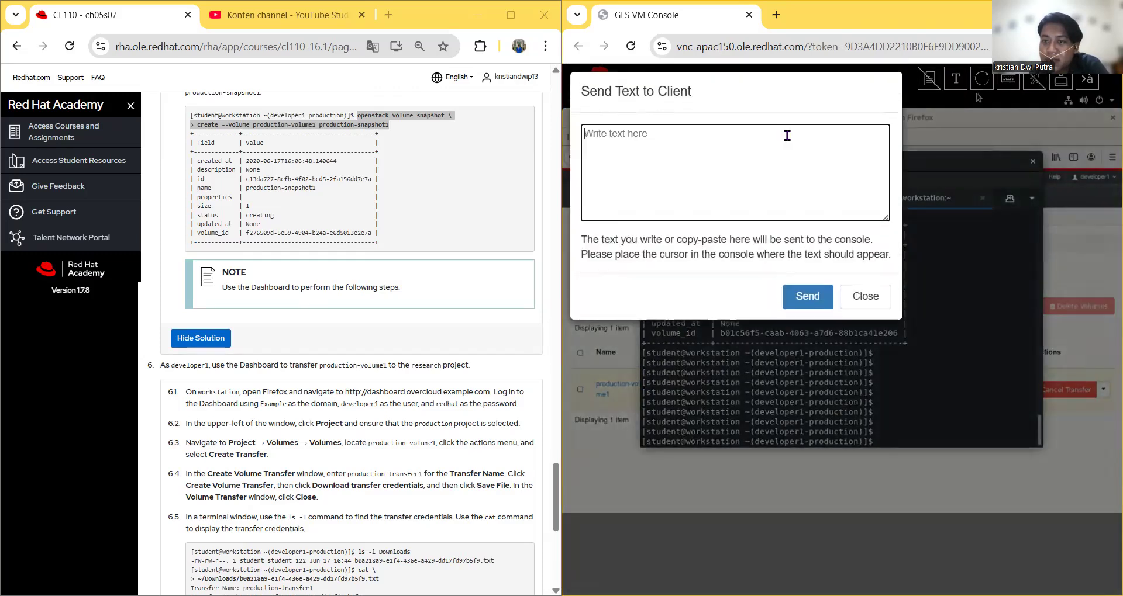
pyautogui.rightClick(787, 137)
pyautogui.click(818, 282)
pyautogui.click(814, 297)
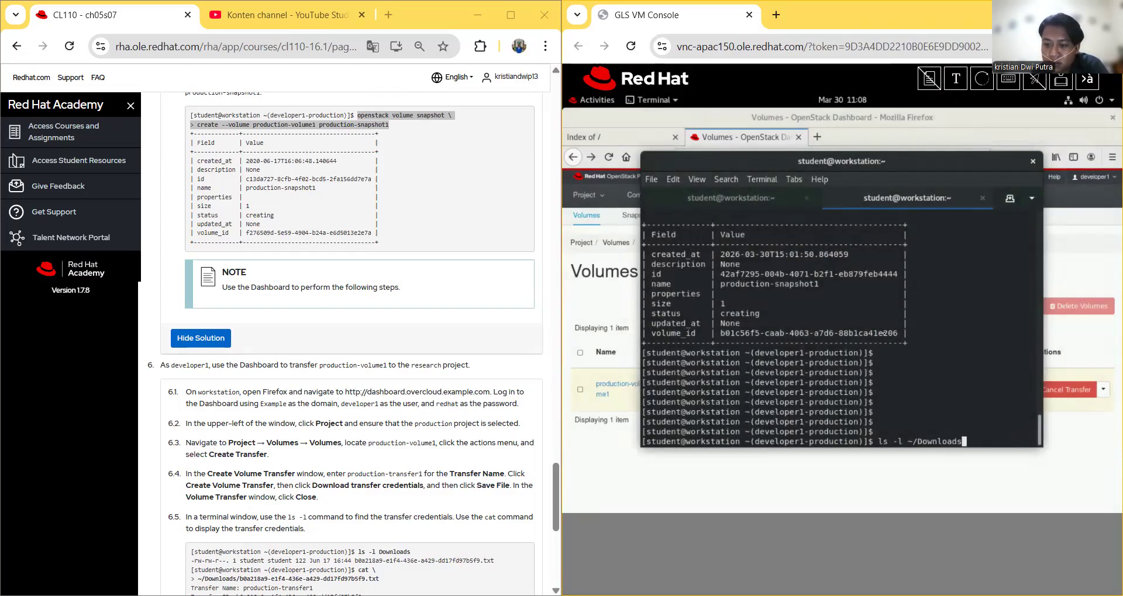
pyautogui.press('Return')
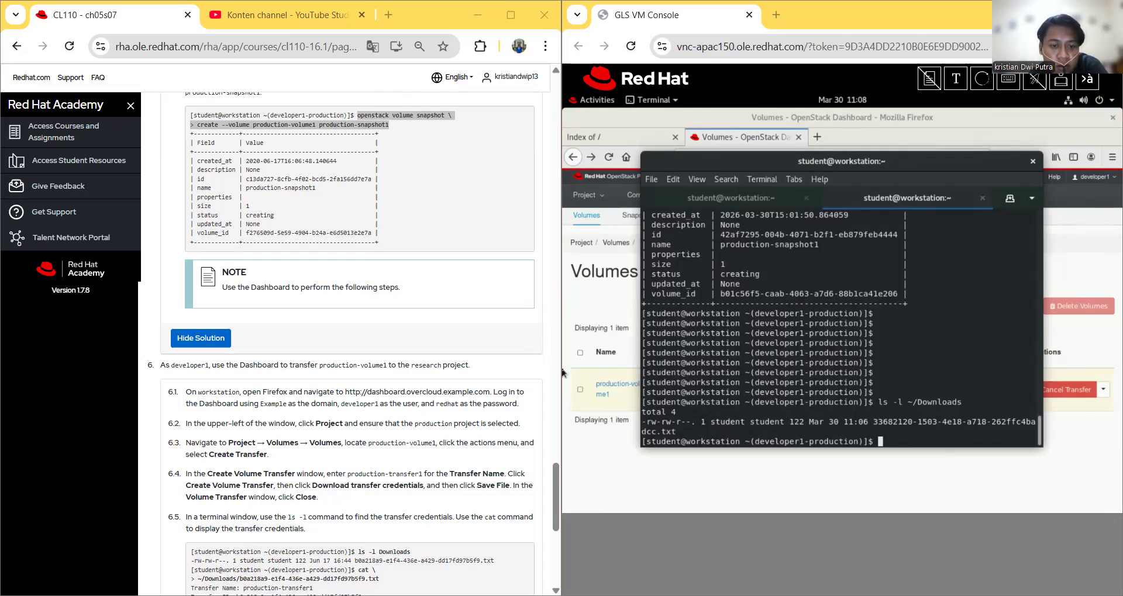
pyautogui.rightClick(408, 496)
pyautogui.scroll(-1, 407, 496)
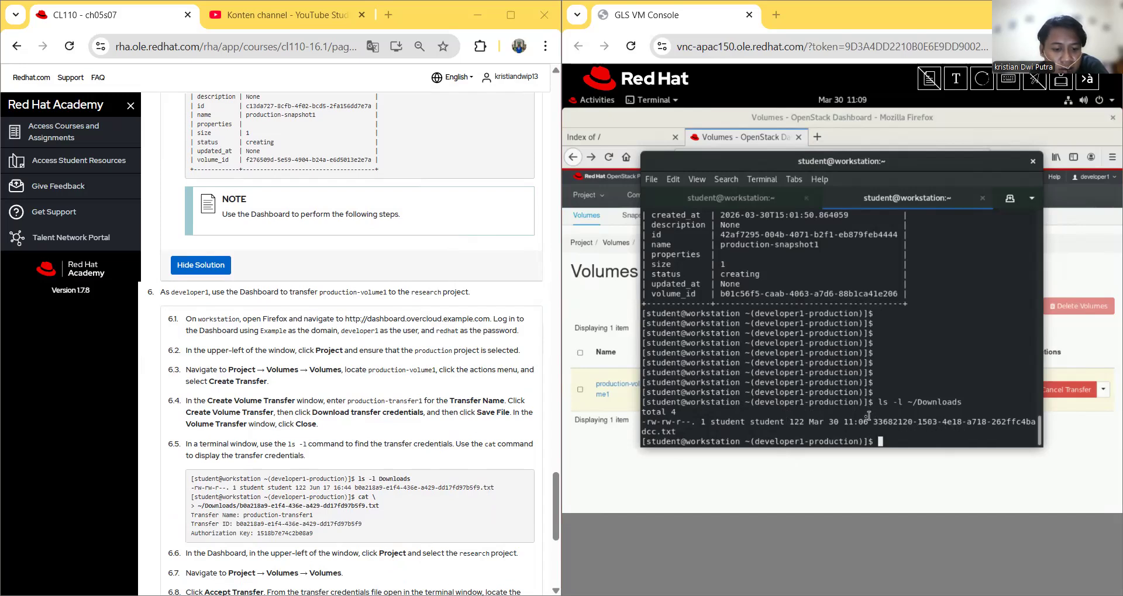
pyautogui.click(957, 85)
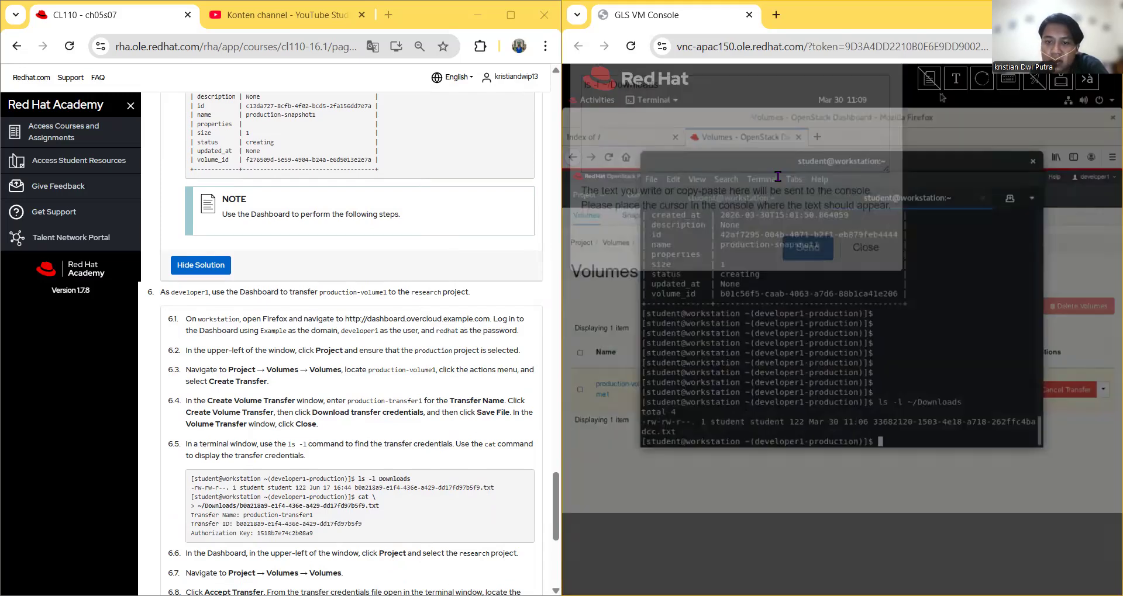
pyautogui.rightClick(778, 176)
pyautogui.click(811, 323)
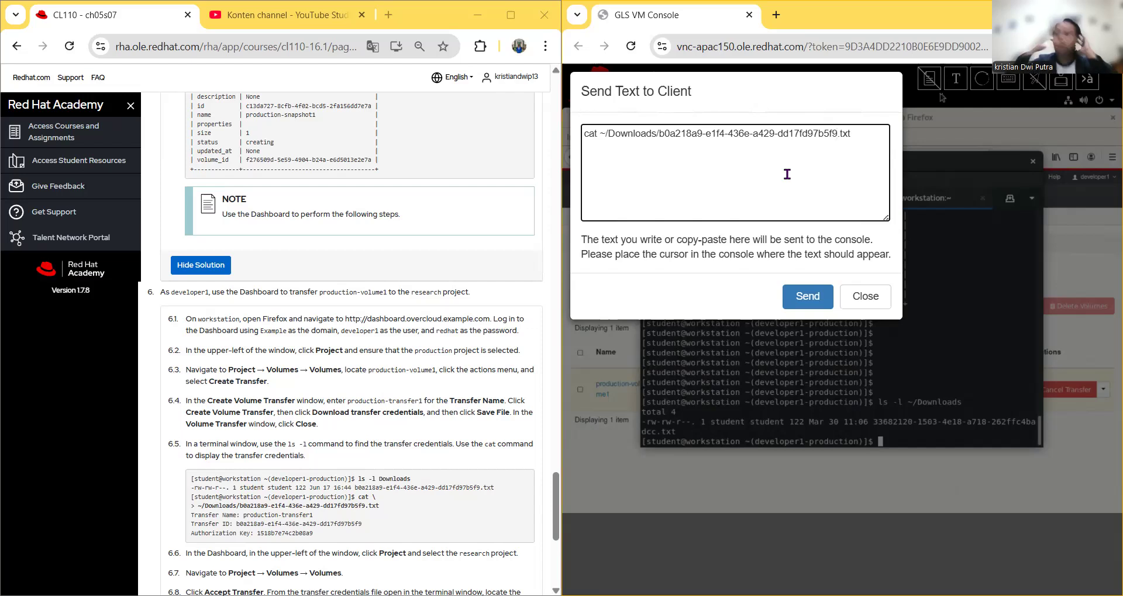
pyautogui.press('BackSpace')
pyautogui.press('BackSpace')
pyautogui.press('BackSpace')
pyautogui.press('BackSpace')
pyautogui.press('BackSpace')
pyautogui.press('BackSpace')
pyautogui.press('BackSpace')
pyautogui.press('BackSpace')
pyautogui.press('BackSpace')
pyautogui.press('BackSpace')
pyautogui.press('BackSpace')
pyautogui.press('BackSpace')
pyautogui.press('BackSpace')
pyautogui.press('BackSpace')
pyautogui.press('BackSpace')
pyautogui.press('BackSpace')
pyautogui.press('BackSpace')
pyautogui.press('BackSpace')
pyautogui.press('BackSpace')
pyautogui.press('BackSpace')
pyautogui.press('BackSpace')
pyautogui.press('BackSpace')
pyautogui.press('BackSpace')
pyautogui.press('BackSpace')
pyautogui.press('BackSpace')
pyautogui.press('BackSpace')
pyautogui.press('BackSpace')
pyautogui.press('BackSpace')
pyautogui.press('BackSpace')
pyautogui.press('BackSpace')
pyautogui.press('BackSpace')
pyautogui.press('BackSpace')
pyautogui.press('BackSpace')
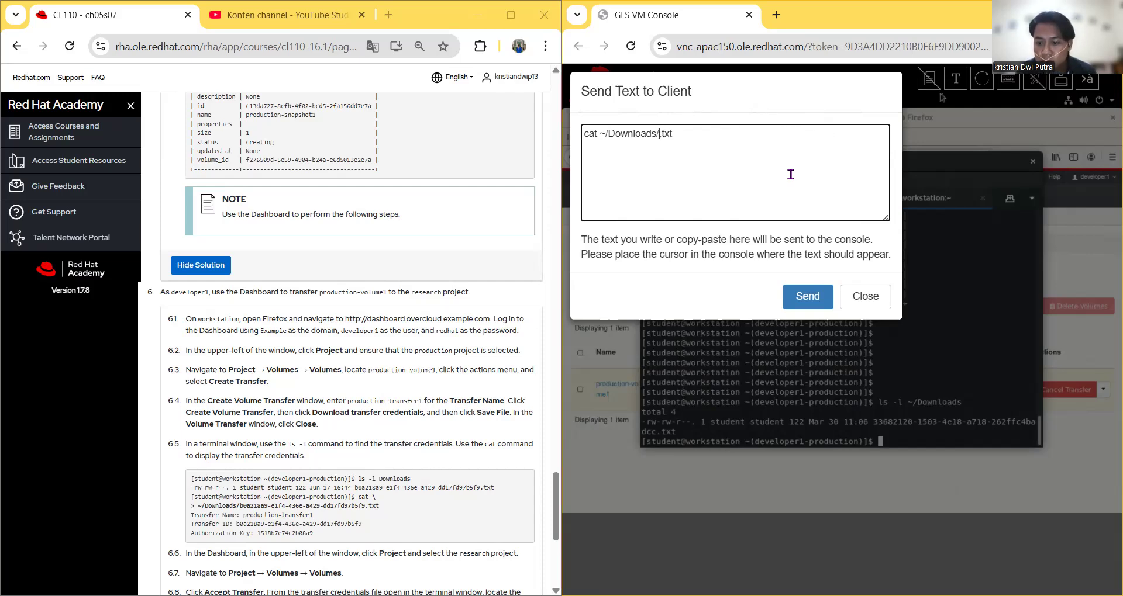
pyautogui.write('3368')
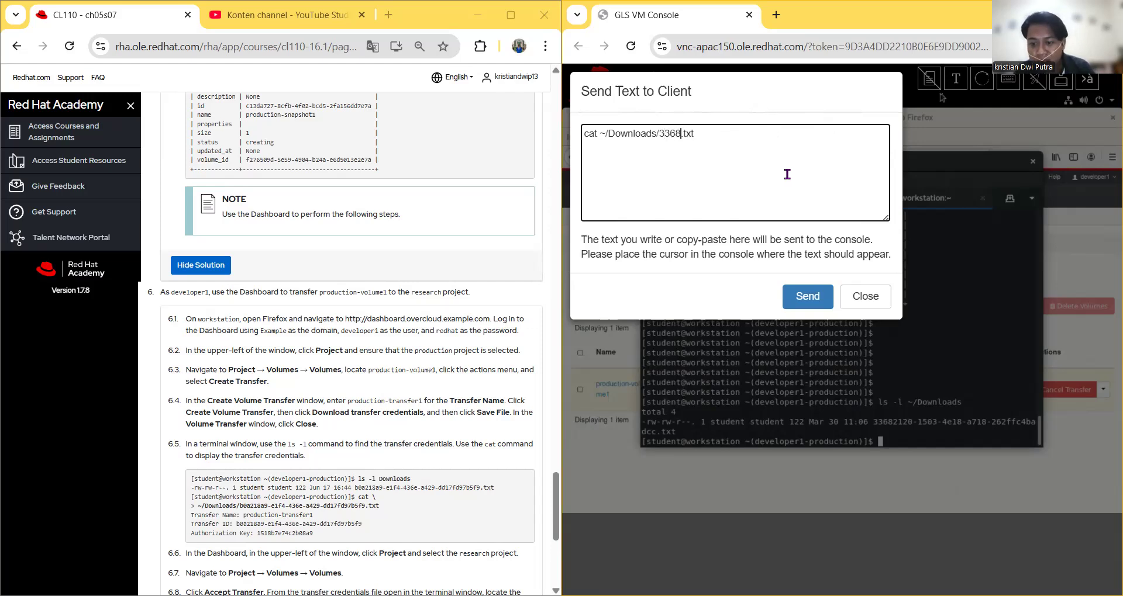
pyautogui.write('2120')
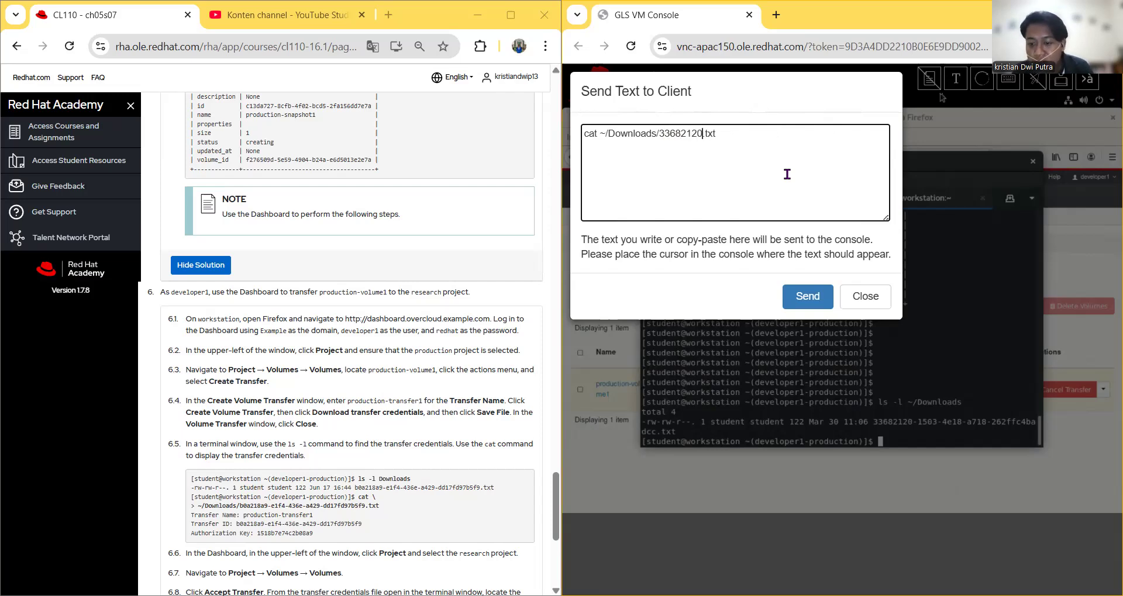
pyautogui.write('-15')
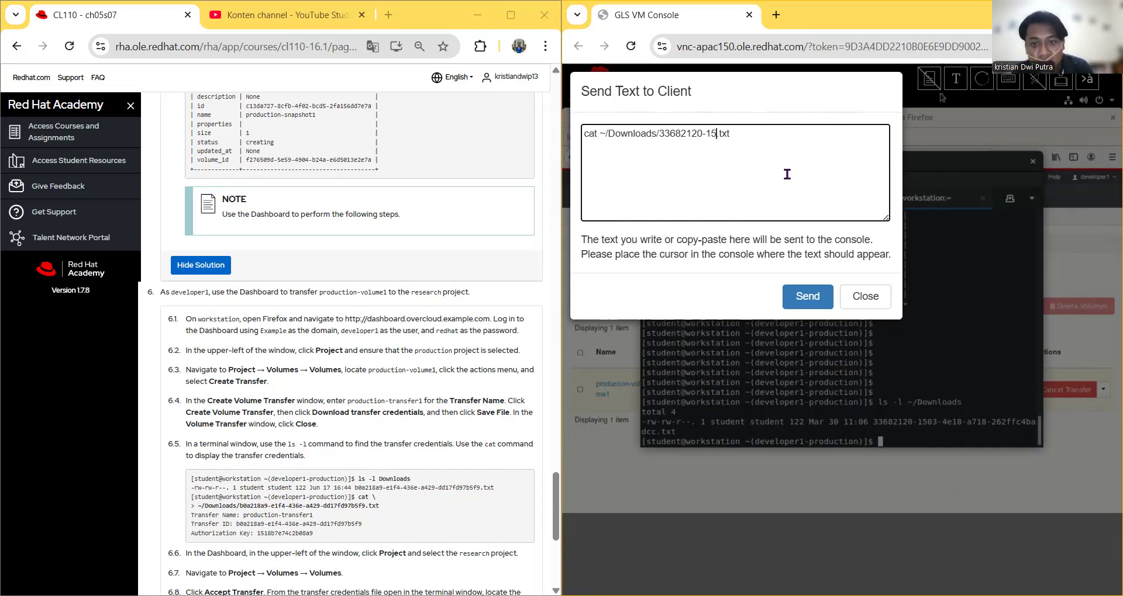
pyautogui.write('03')
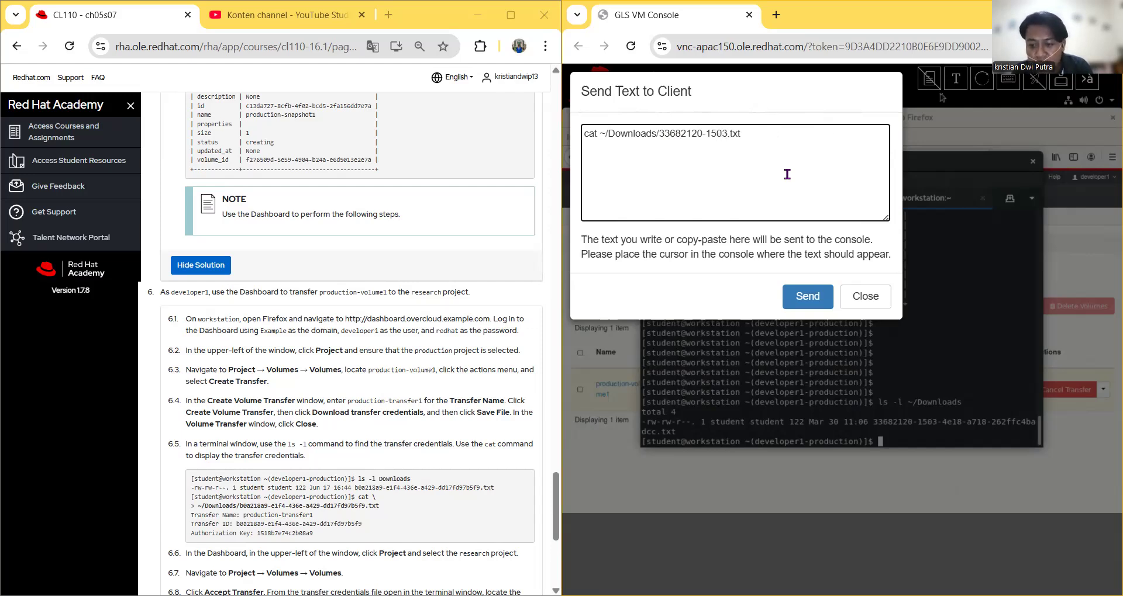
pyautogui.write('-')
pyautogui.write('4e')
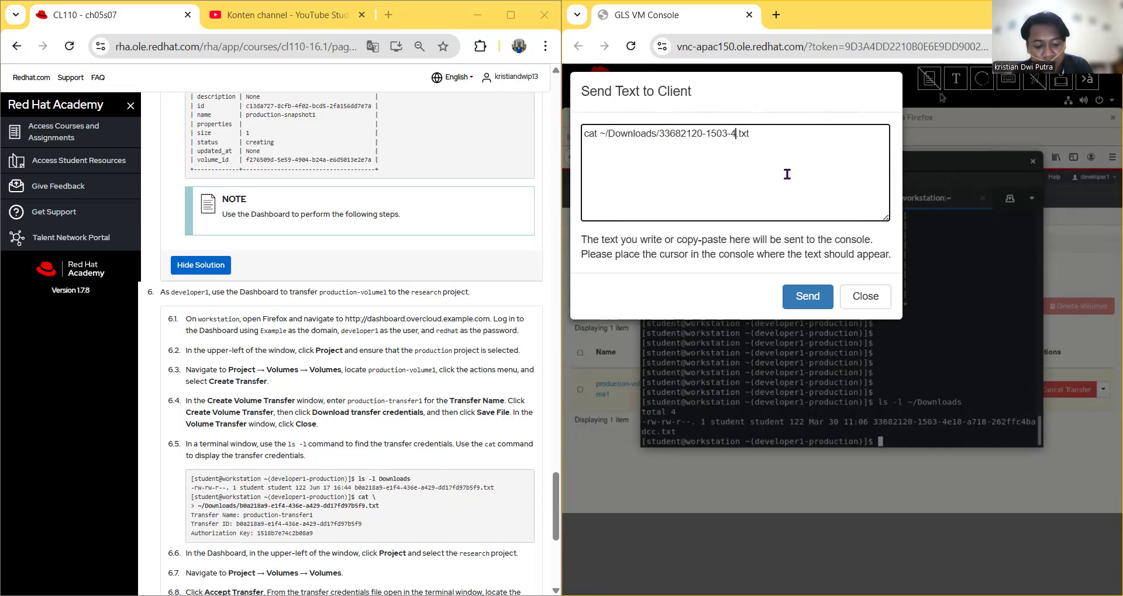
pyautogui.write('18')
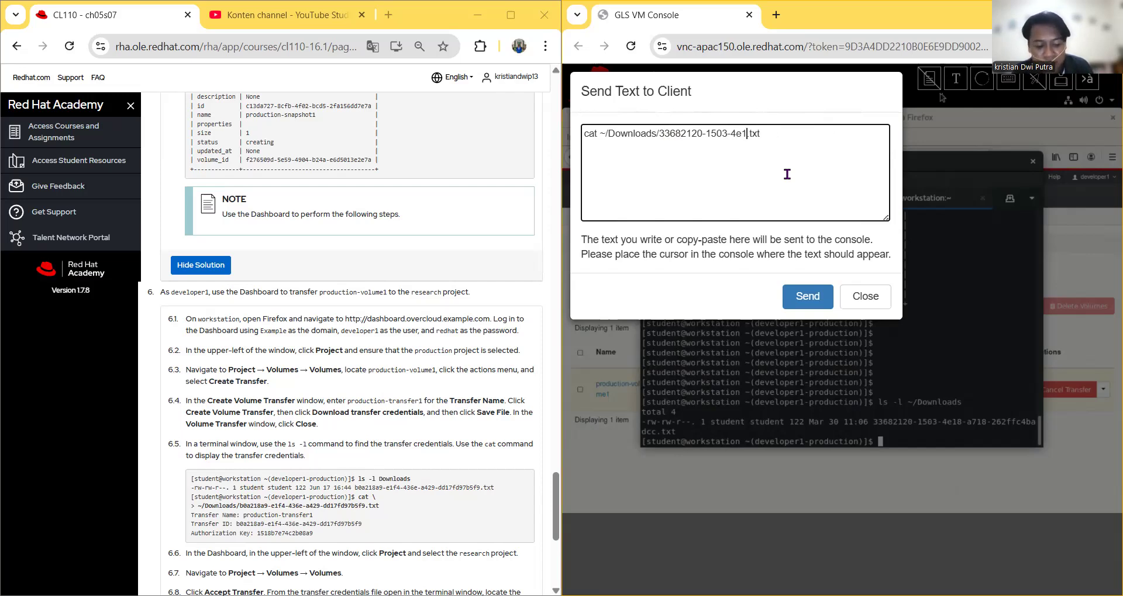
pyautogui.write('-a718')
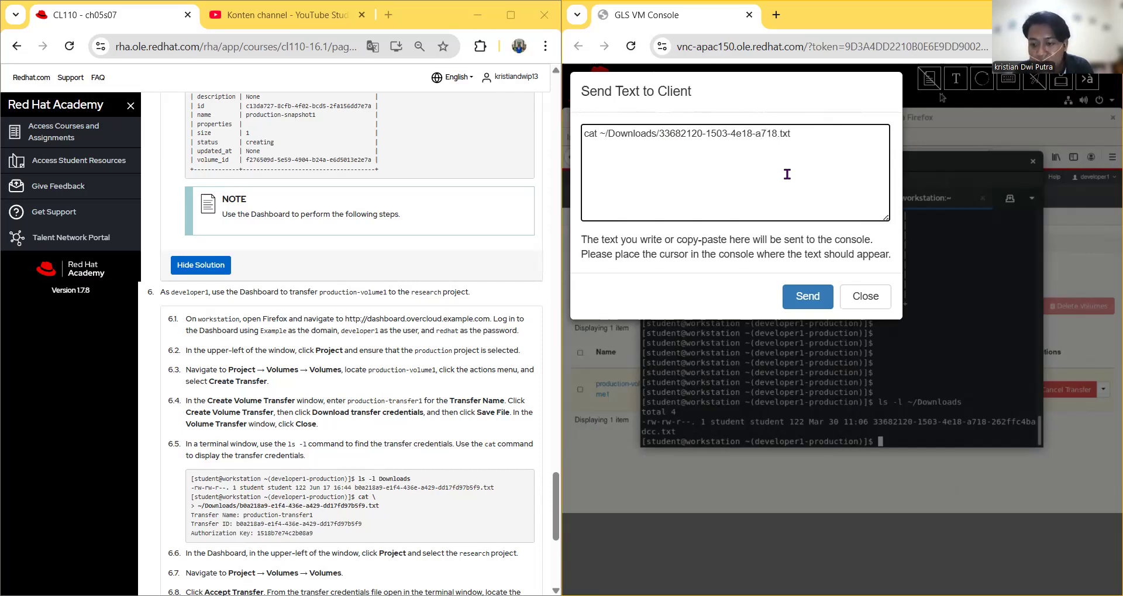
pyautogui.write('-26')
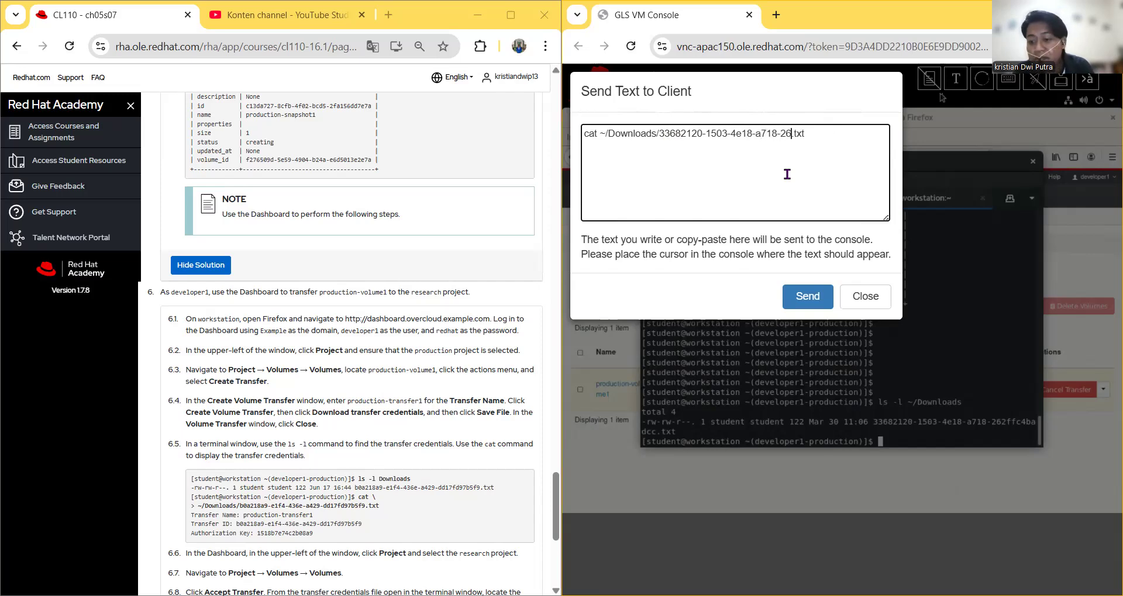
pyautogui.write('2')
pyautogui.write('f')
pyautogui.write('fc4')
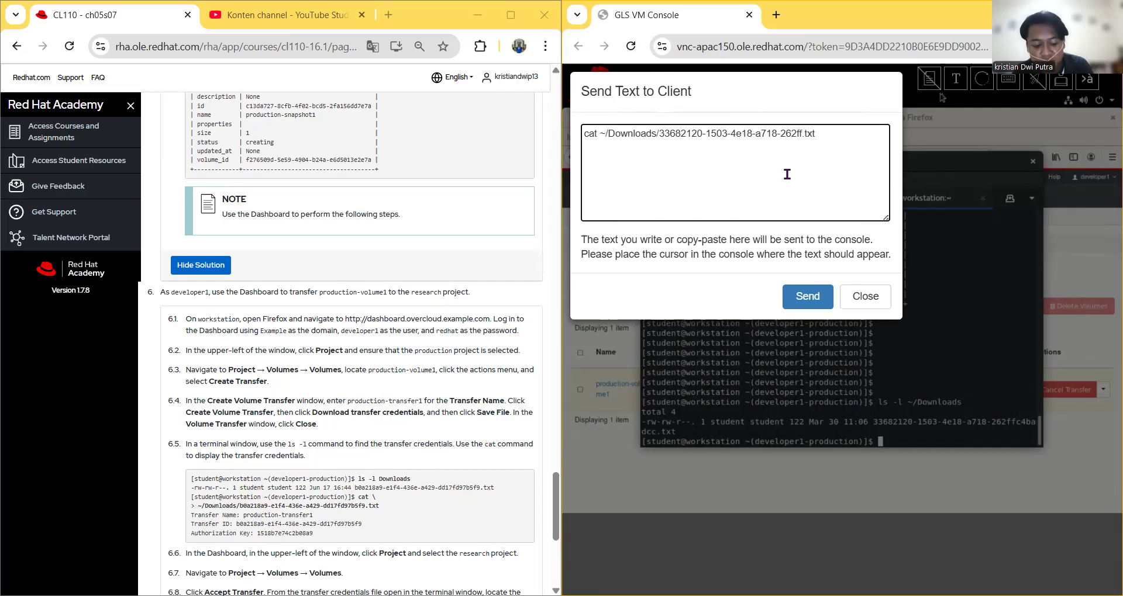
pyautogui.write('ba')
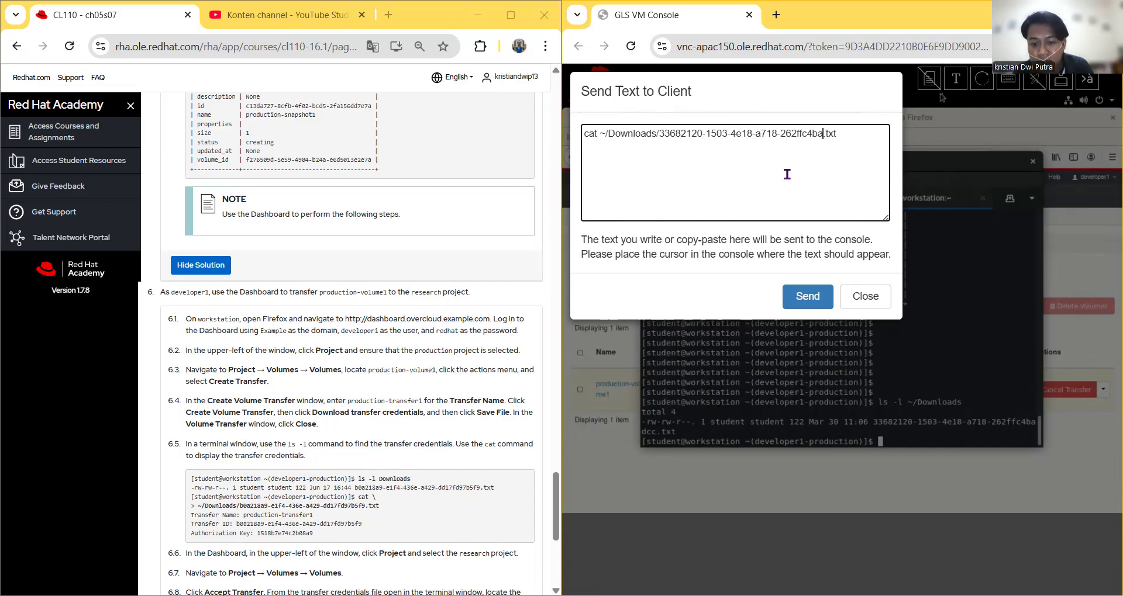
pyautogui.write('dcc')
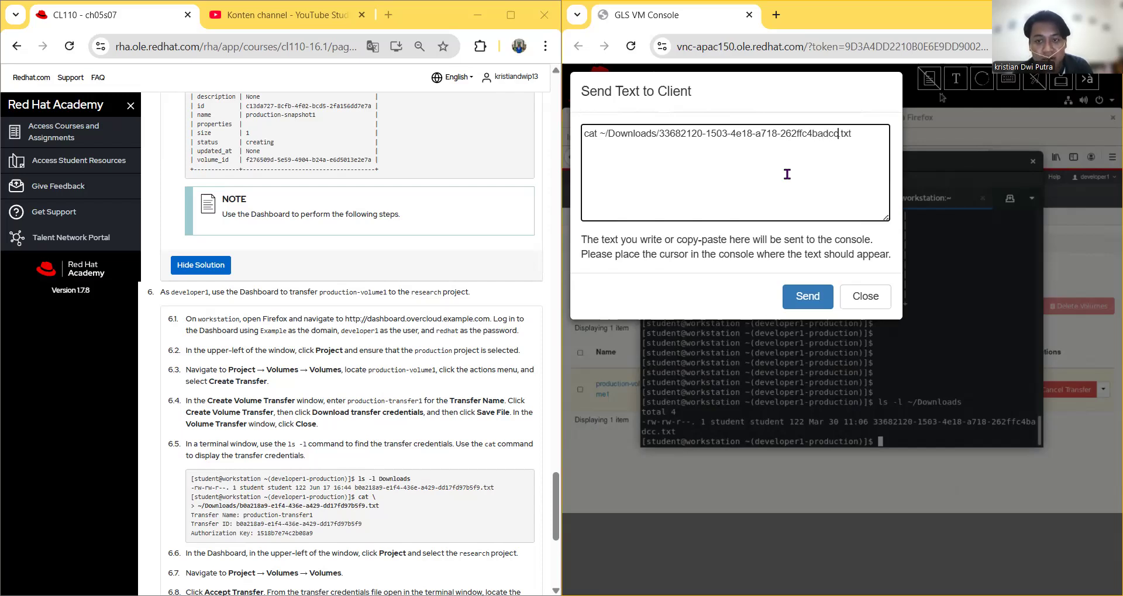
pyautogui.click(801, 298)
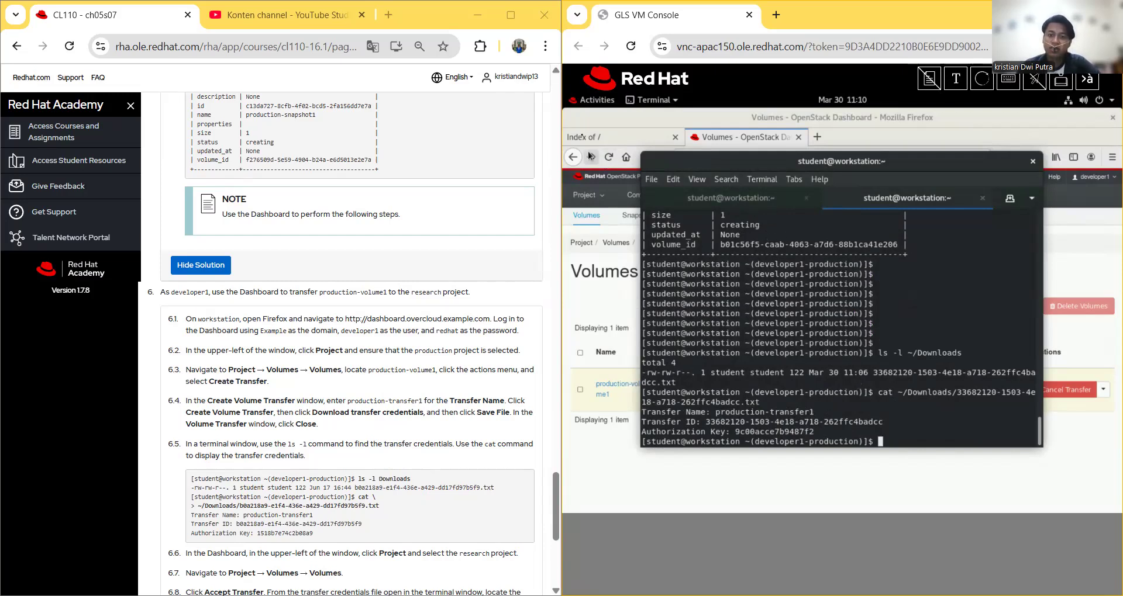
# Step: Resize and move the terminal down to reveal production-volume1 as Awaiting Transfer on the Volumes page
pyautogui.moveTo(902, 166); pyautogui.dragTo(917, 98)
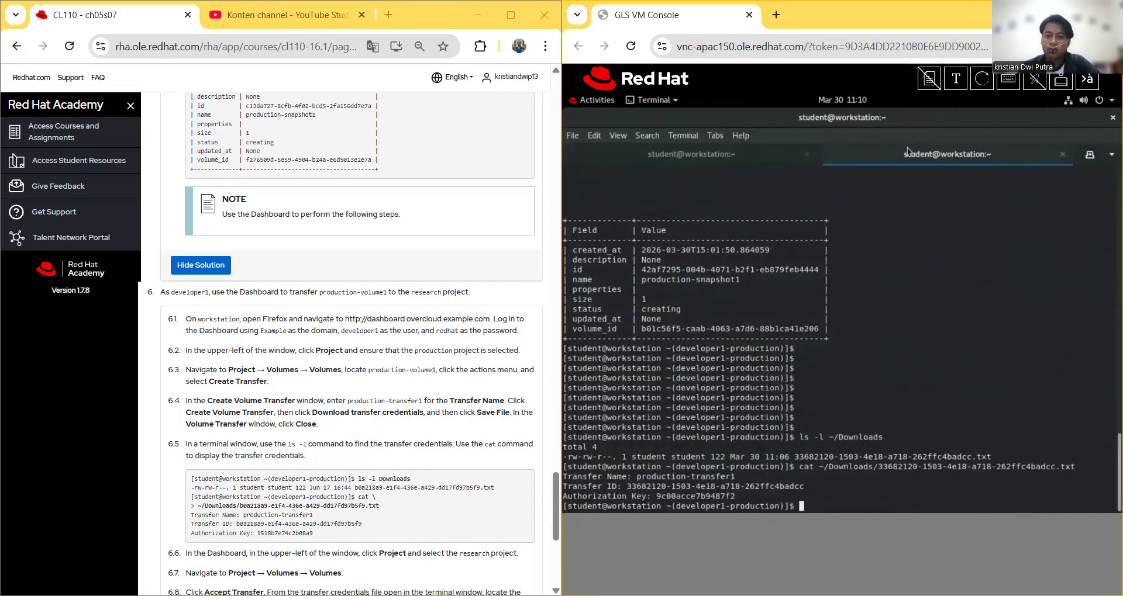
pyautogui.moveTo(920, 172); pyautogui.dragTo(917, 188)
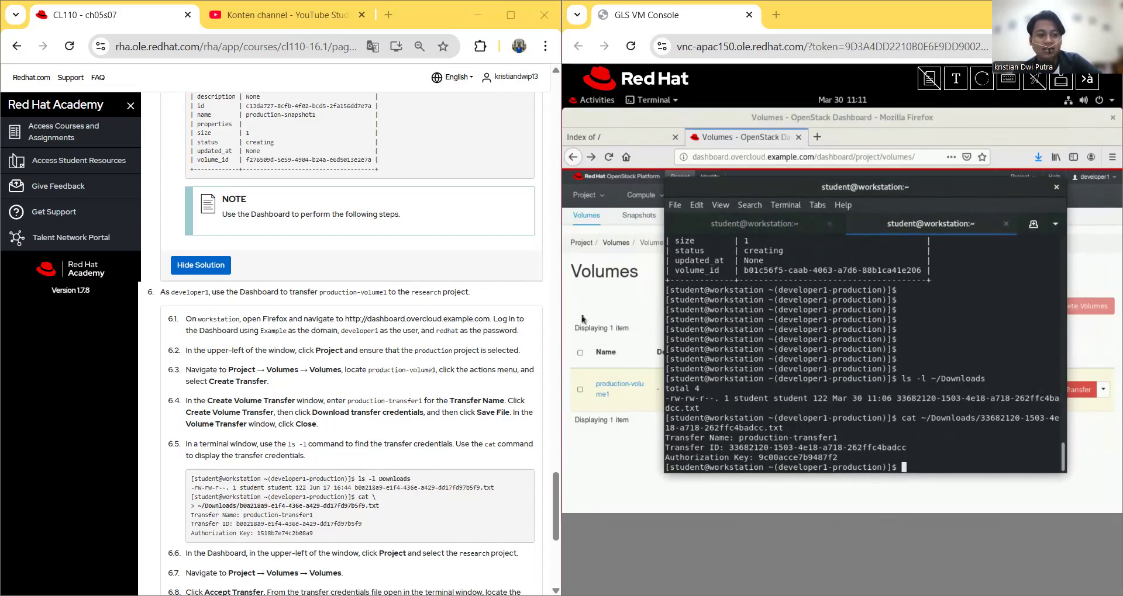
pyautogui.moveTo(777, 189); pyautogui.dragTo(688, 420)
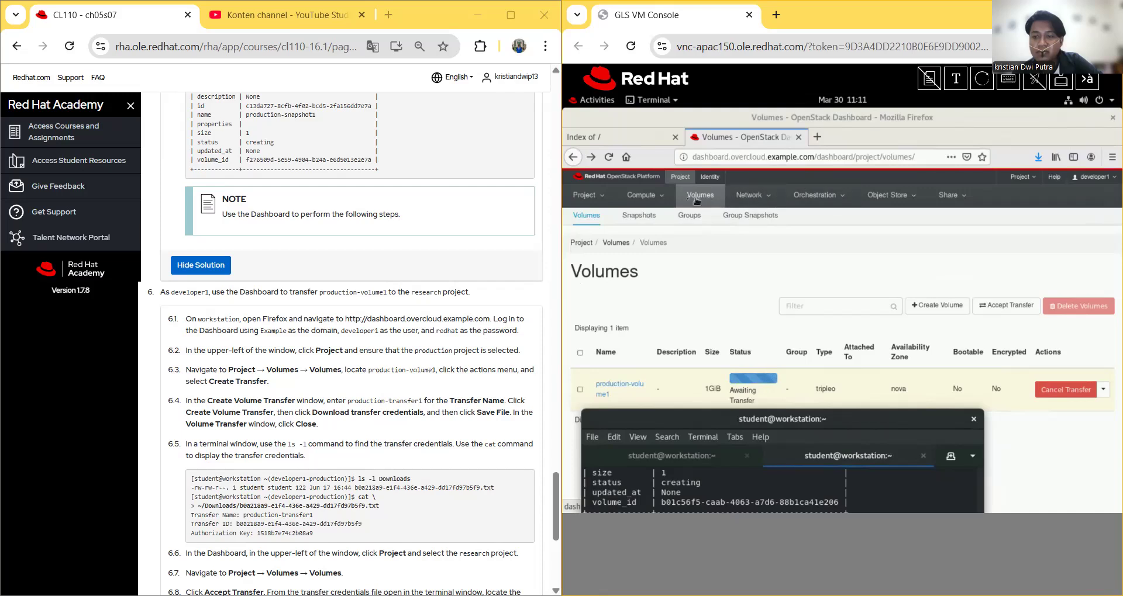
# Step: Switch to the research project's Volumes page and start an Accept Volume Transfer
pyautogui.click(1020, 176)
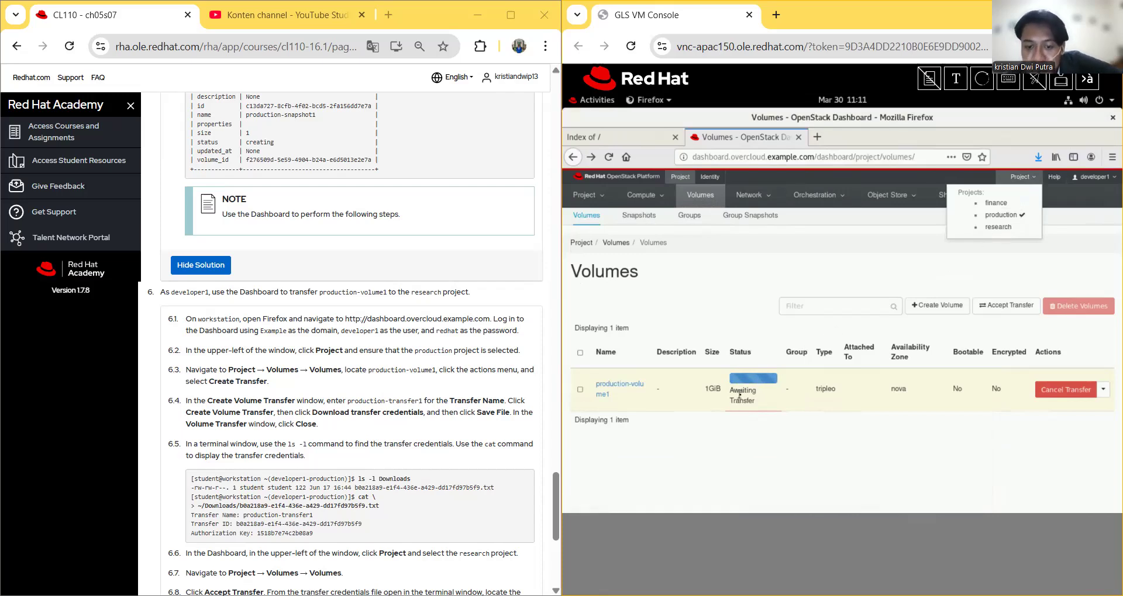
pyautogui.click(997, 227)
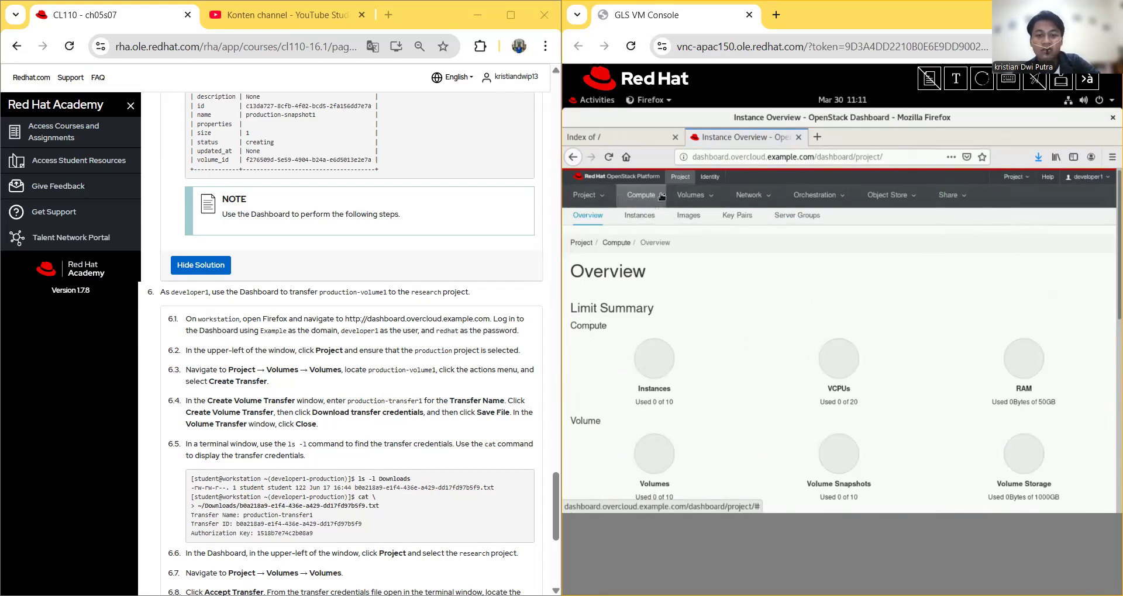
pyautogui.click(726, 199)
pyautogui.click(708, 198)
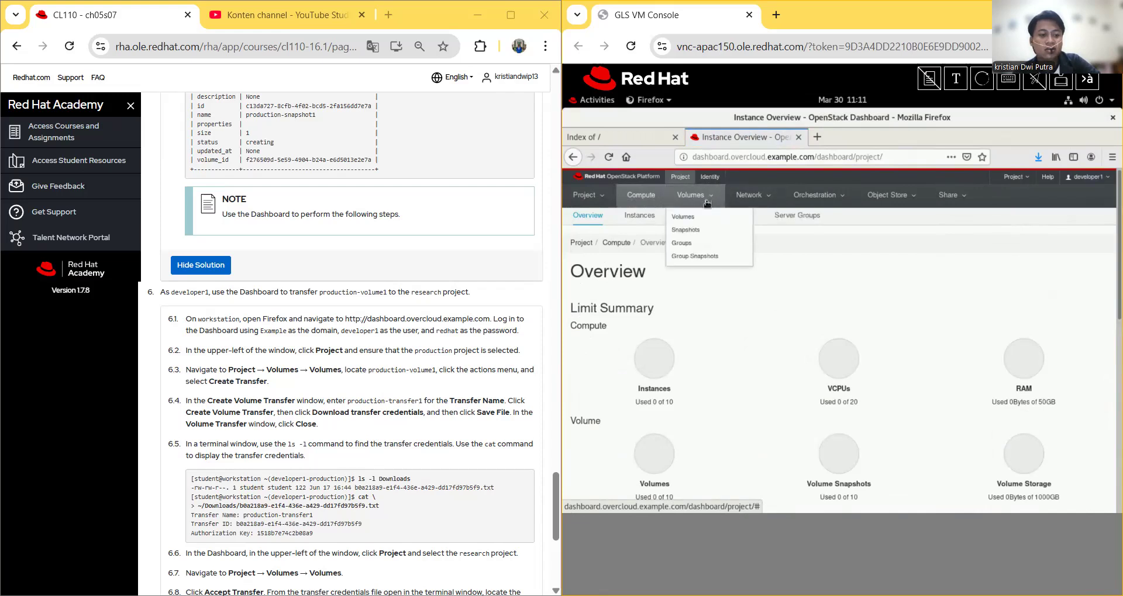
pyautogui.click(705, 217)
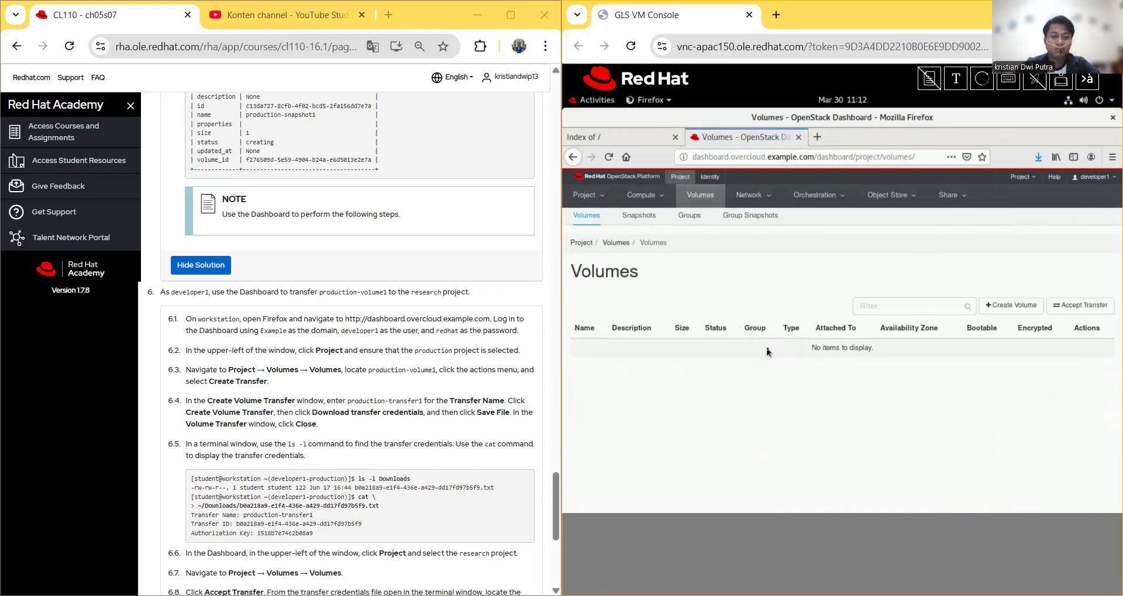
pyautogui.click(1083, 310)
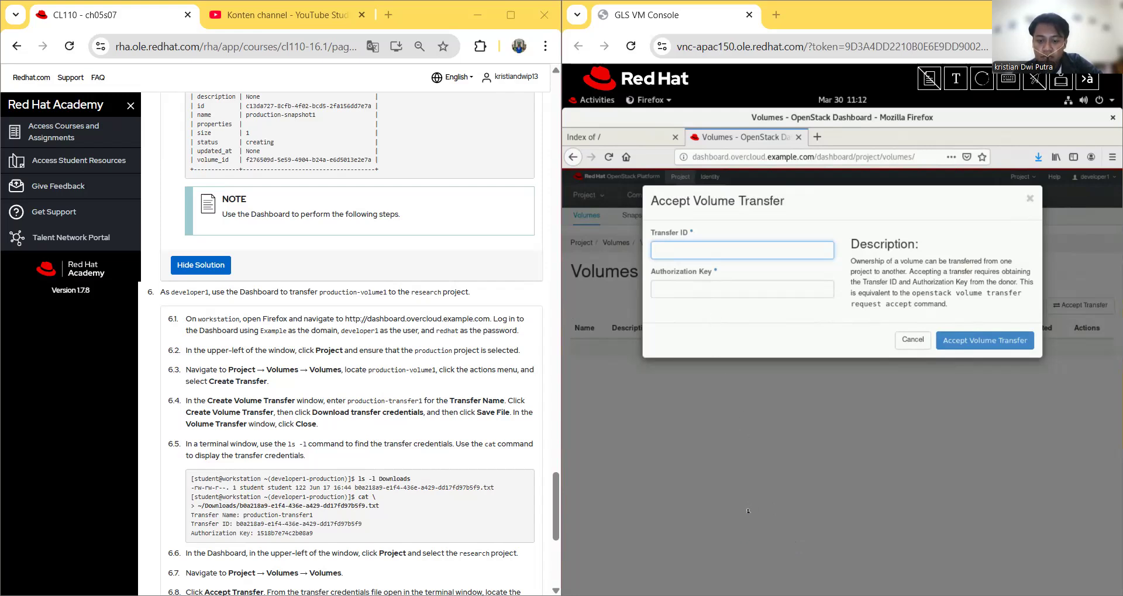
pyautogui.click(597, 99)
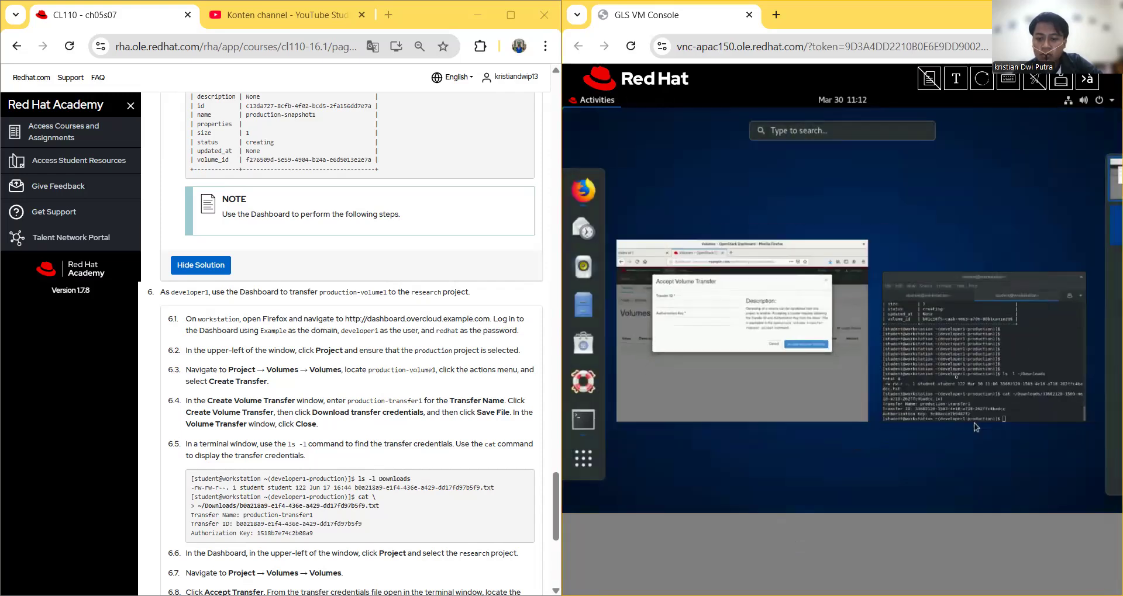
pyautogui.click(976, 427)
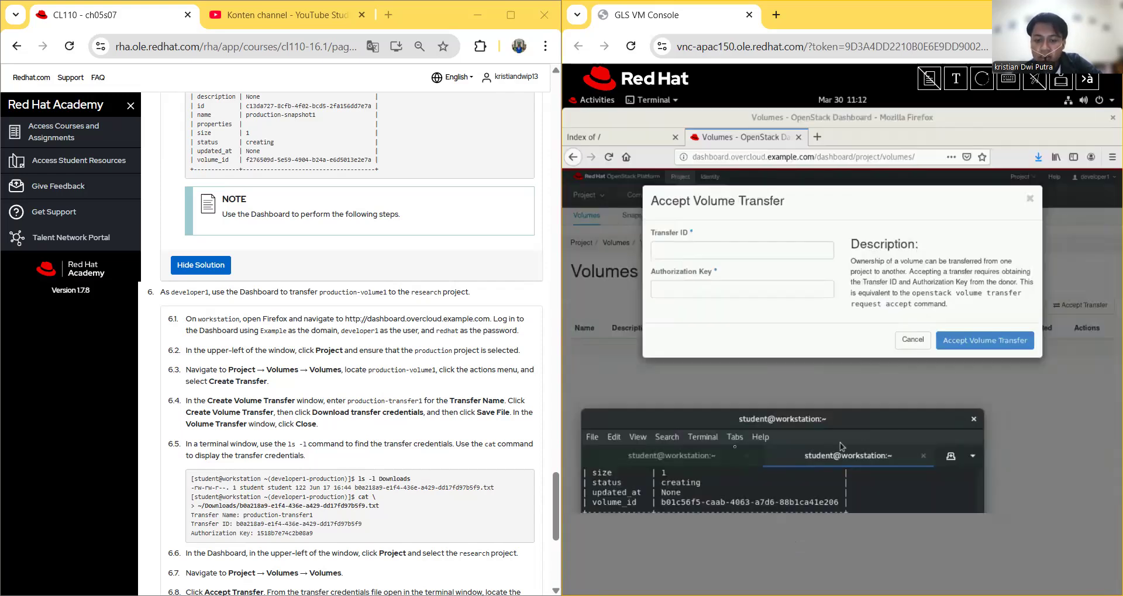
pyautogui.moveTo(706, 419); pyautogui.dragTo(729, 325)
pyautogui.click(727, 202)
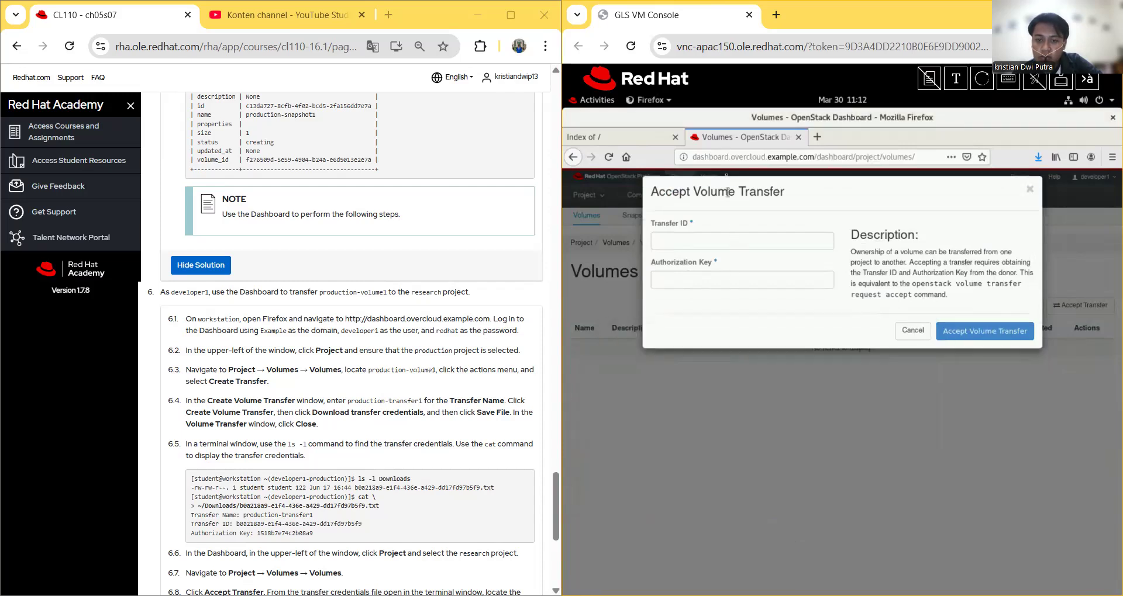
pyautogui.scroll(-1, 710, 214)
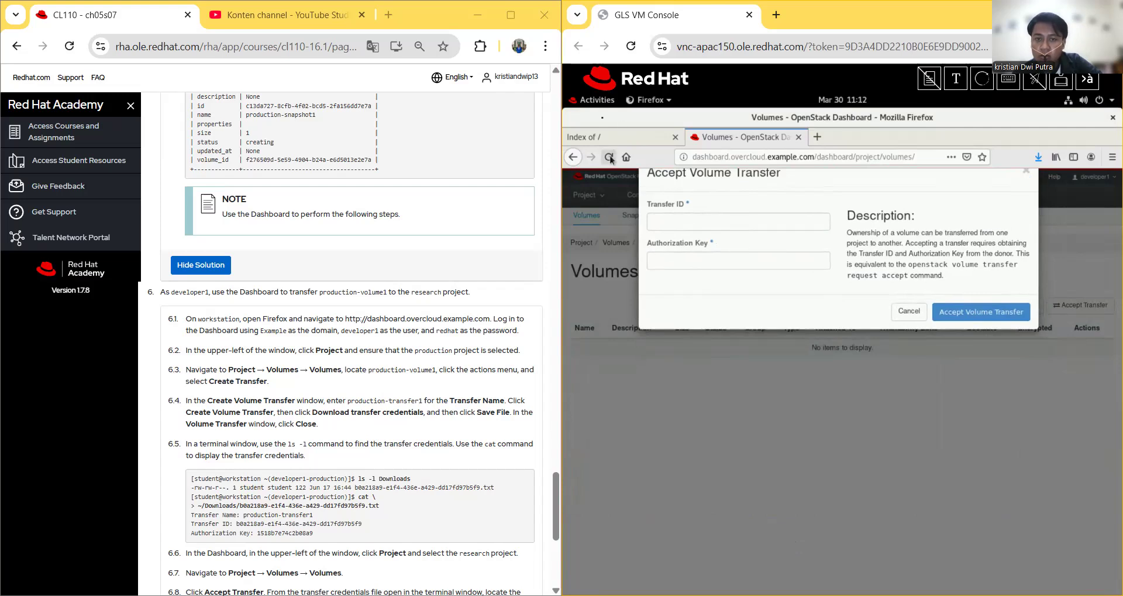
pyautogui.click(594, 104)
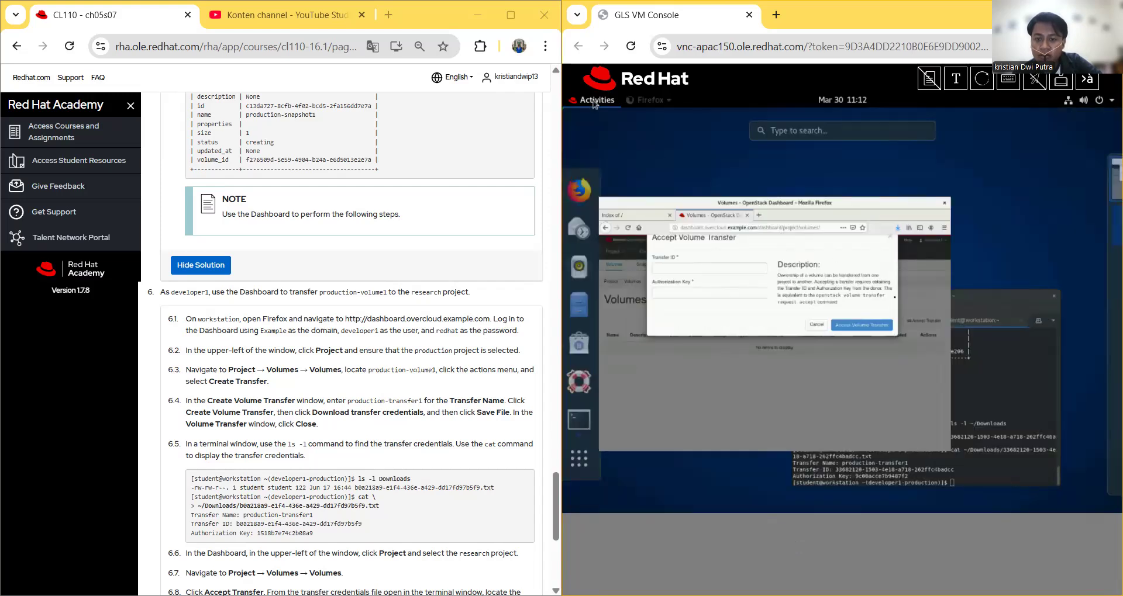
pyautogui.click(765, 296)
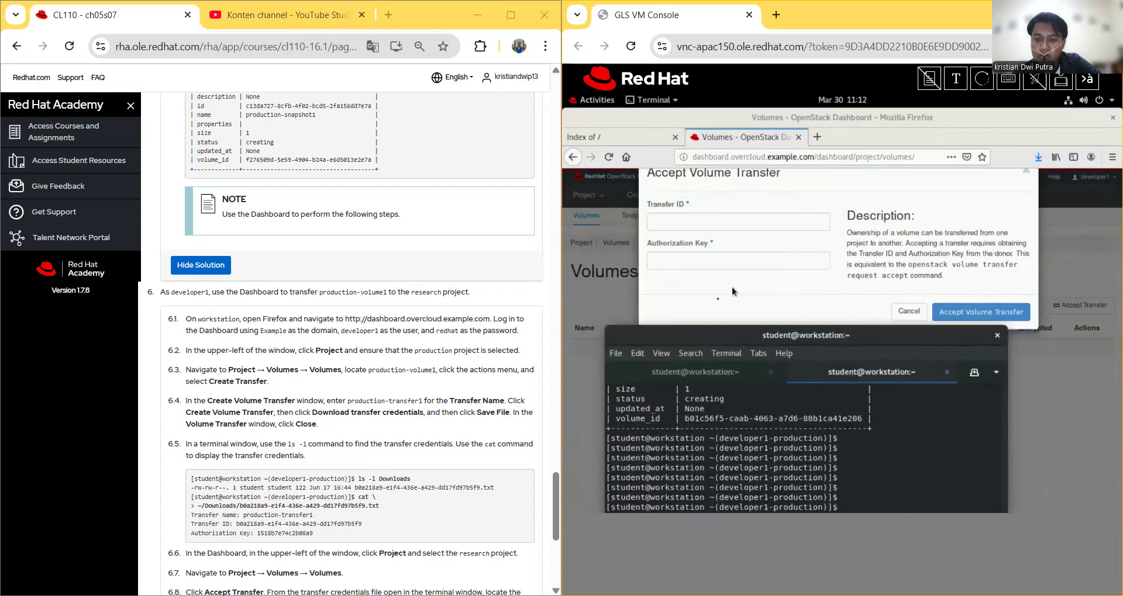
pyautogui.click(695, 220)
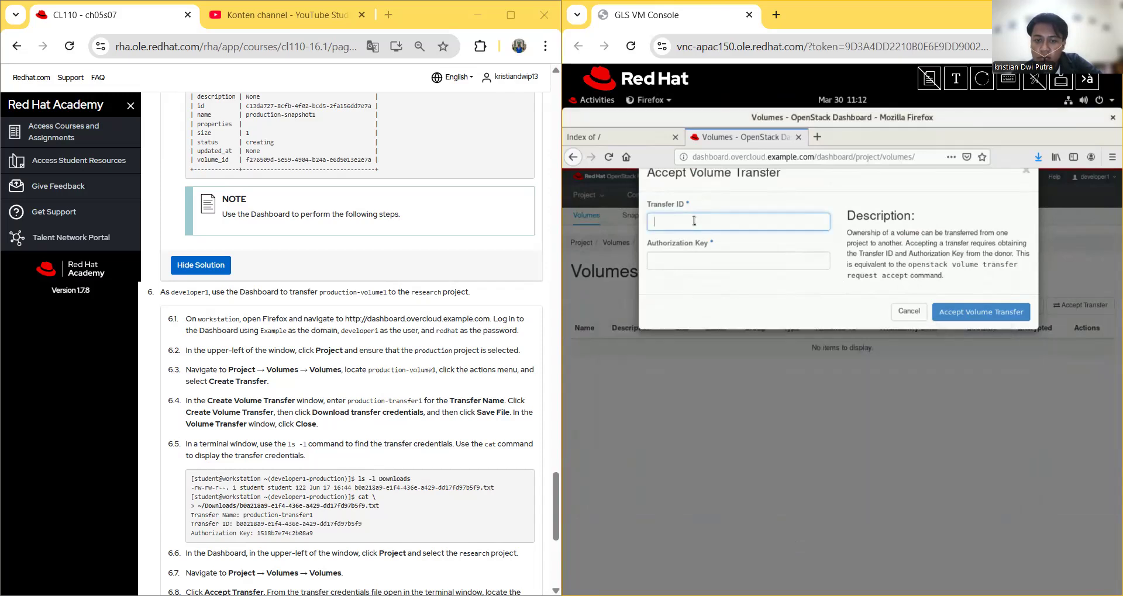
pyautogui.click(582, 105)
pyautogui.click(873, 396)
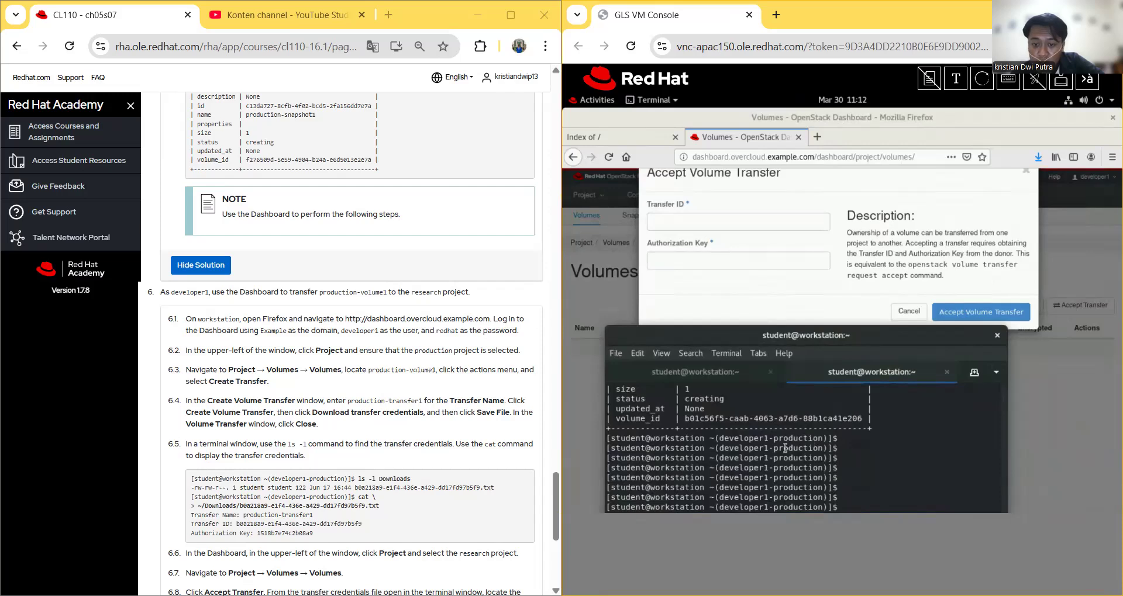
pyautogui.scroll(3, 785, 448)
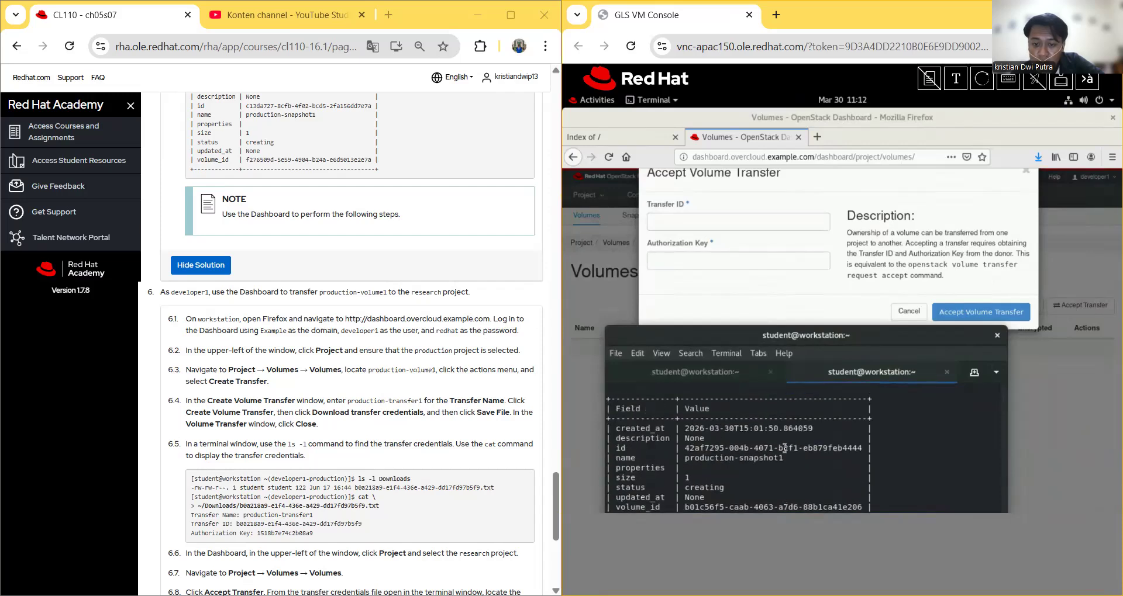
pyautogui.scroll(-3, 807, 410)
pyautogui.moveTo(824, 333); pyautogui.dragTo(776, 180)
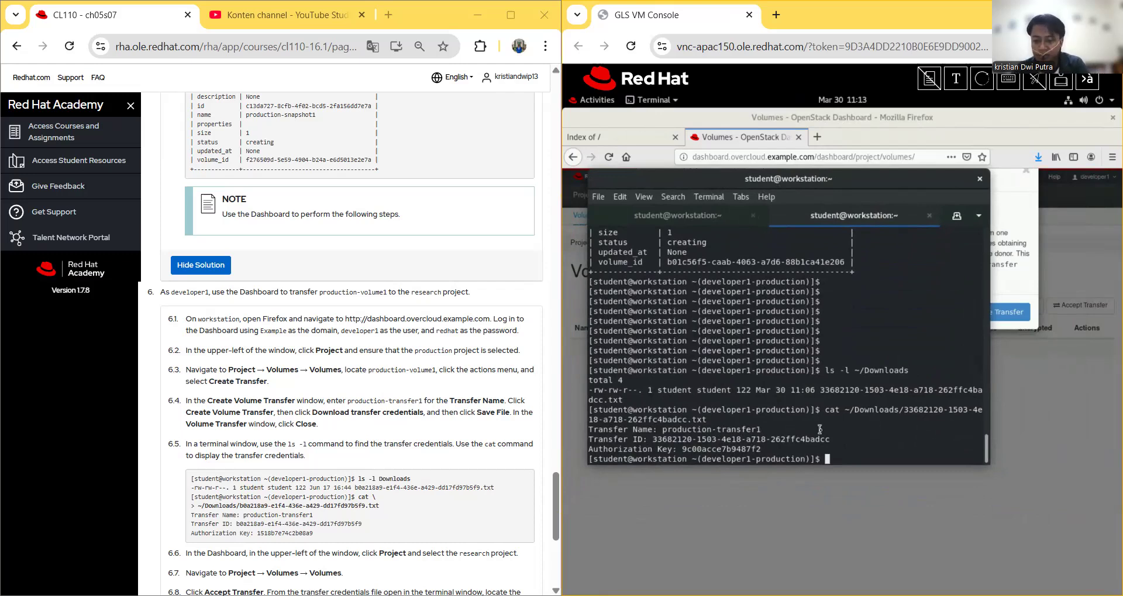
pyautogui.click(1026, 265)
pyautogui.click(695, 218)
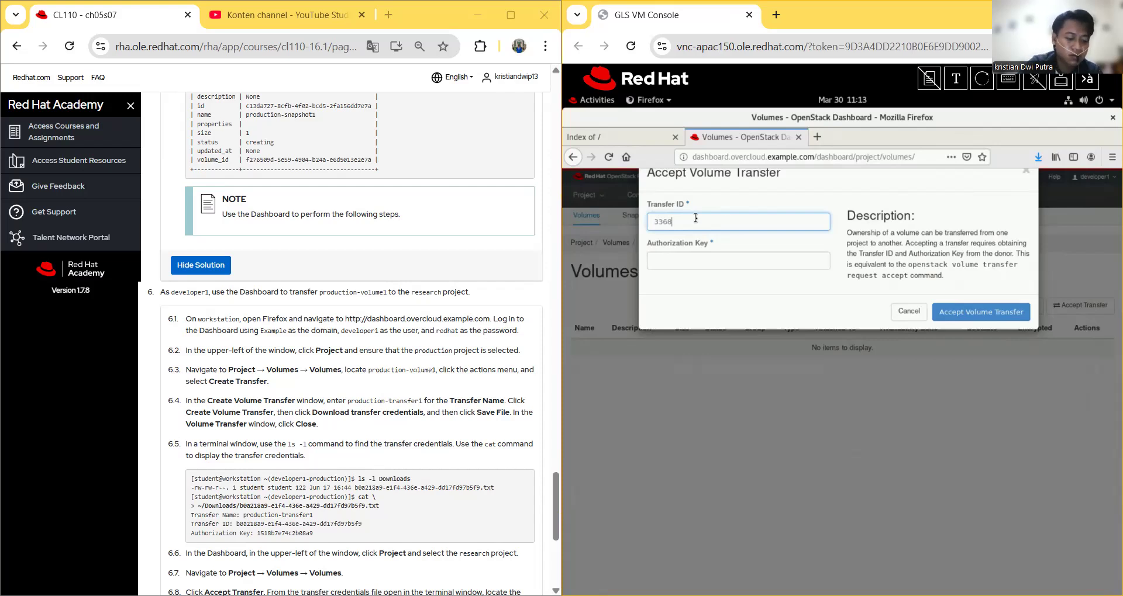
# Step: Type the transfer ID from the credentials file into the Transfer ID field
pyautogui.write('120')
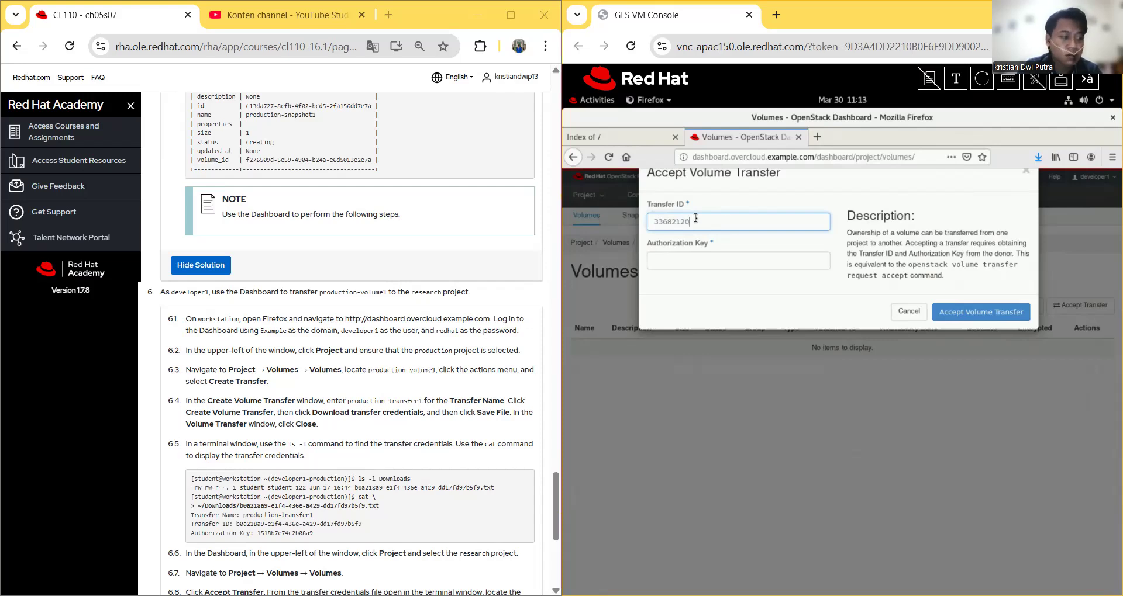
pyautogui.write('-360')
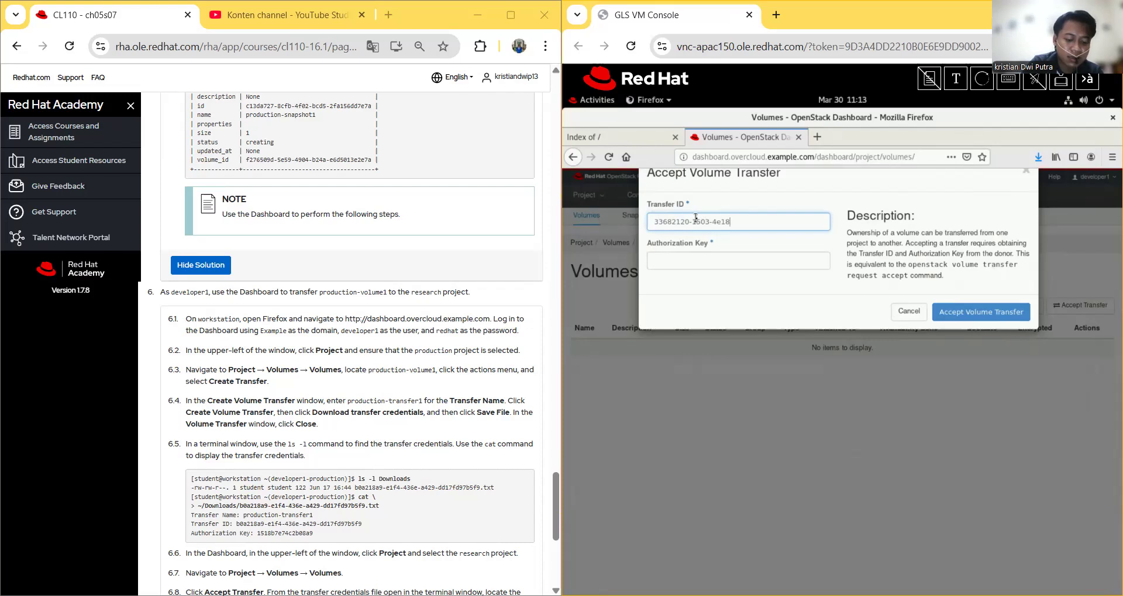
pyautogui.write('7')
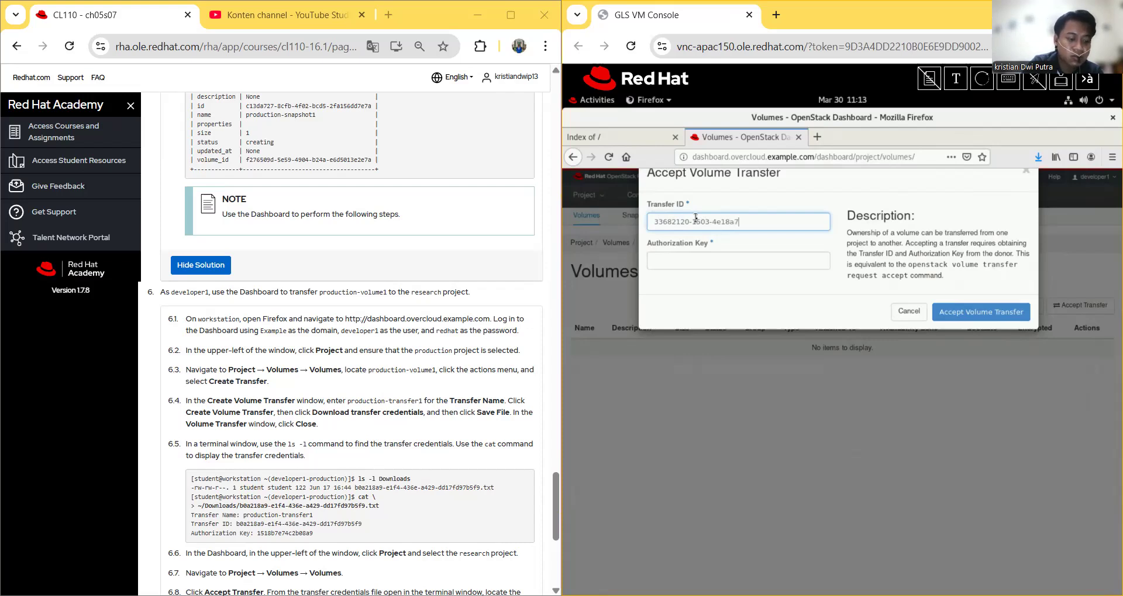
pyautogui.write('18')
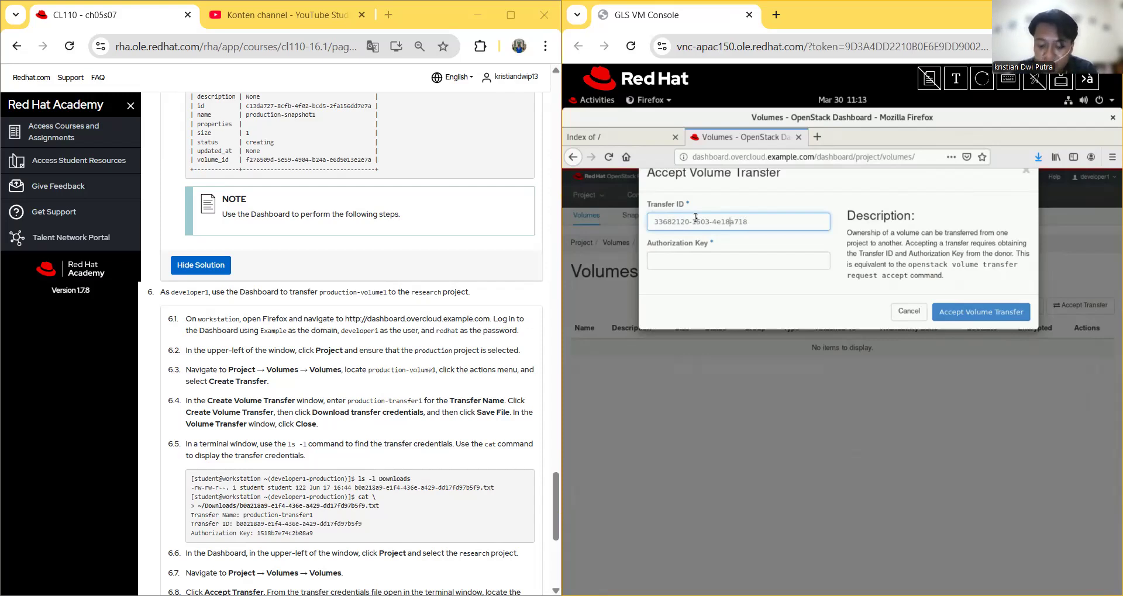
pyautogui.write('-')
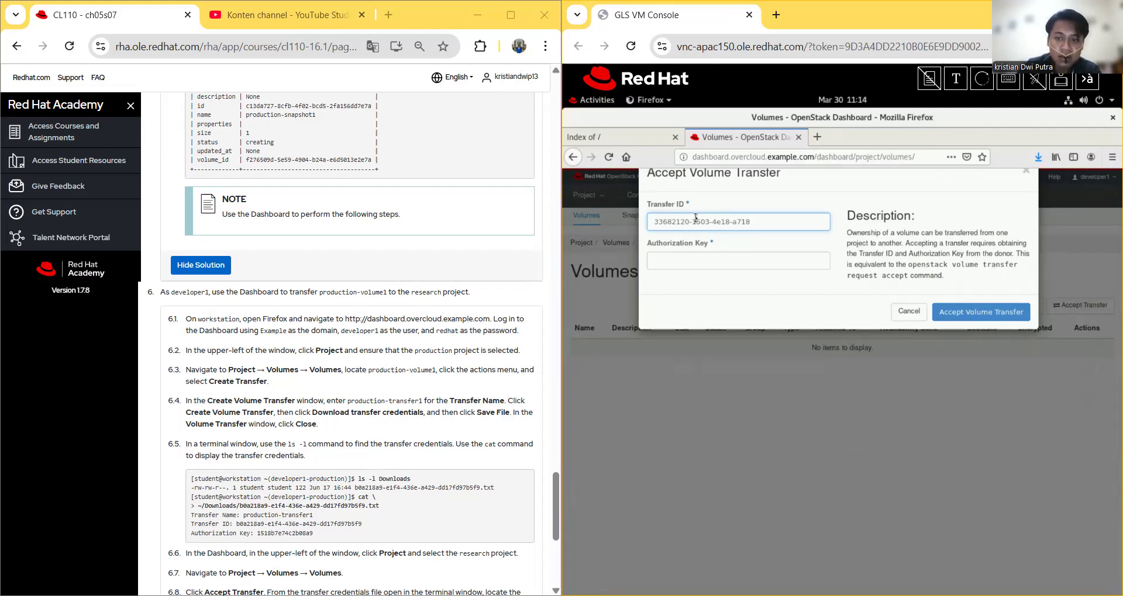
pyautogui.click(757, 222)
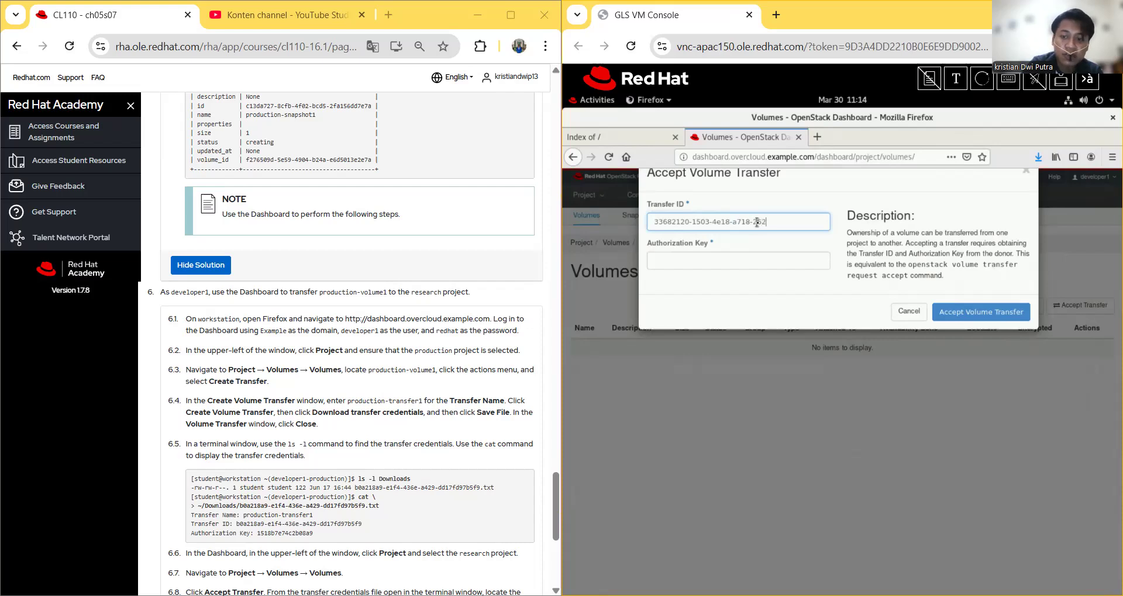
pyautogui.write('ffc4')
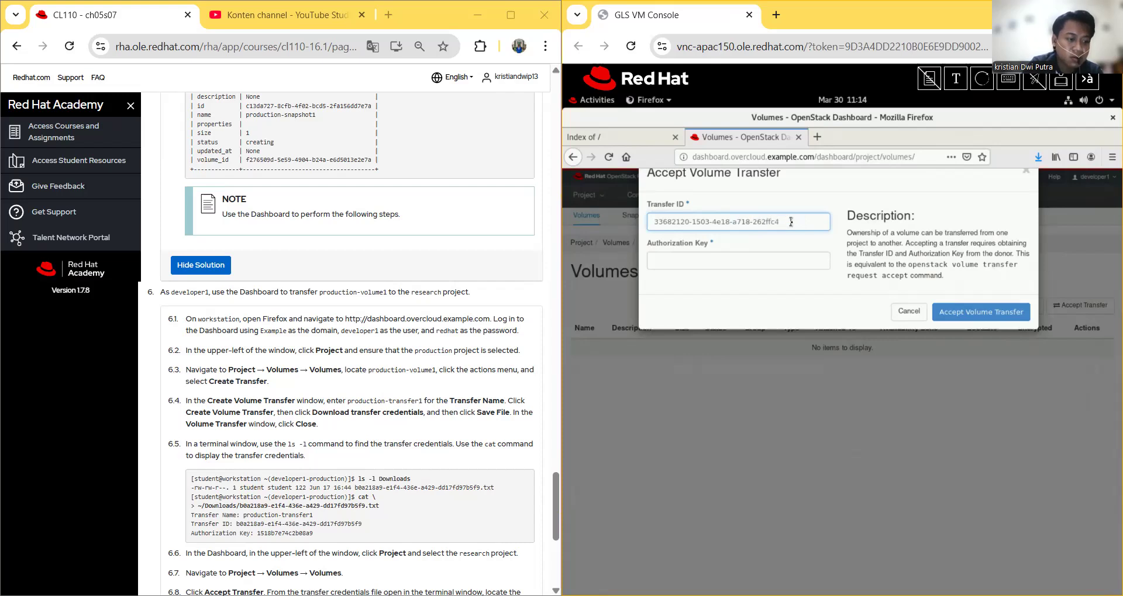
pyautogui.write('adcc')
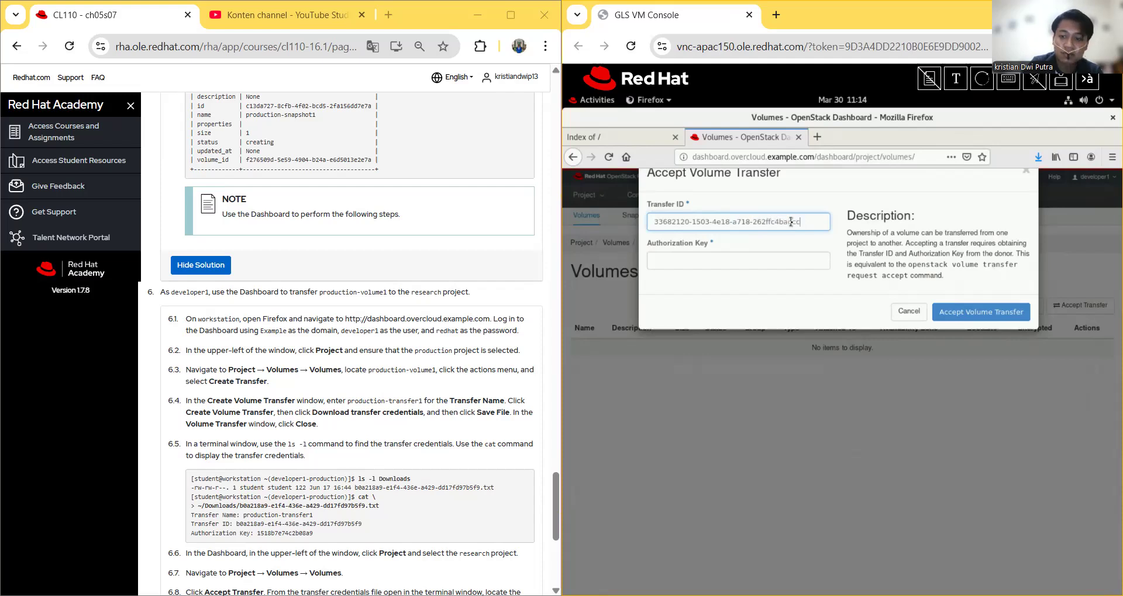
pyautogui.click(738, 260)
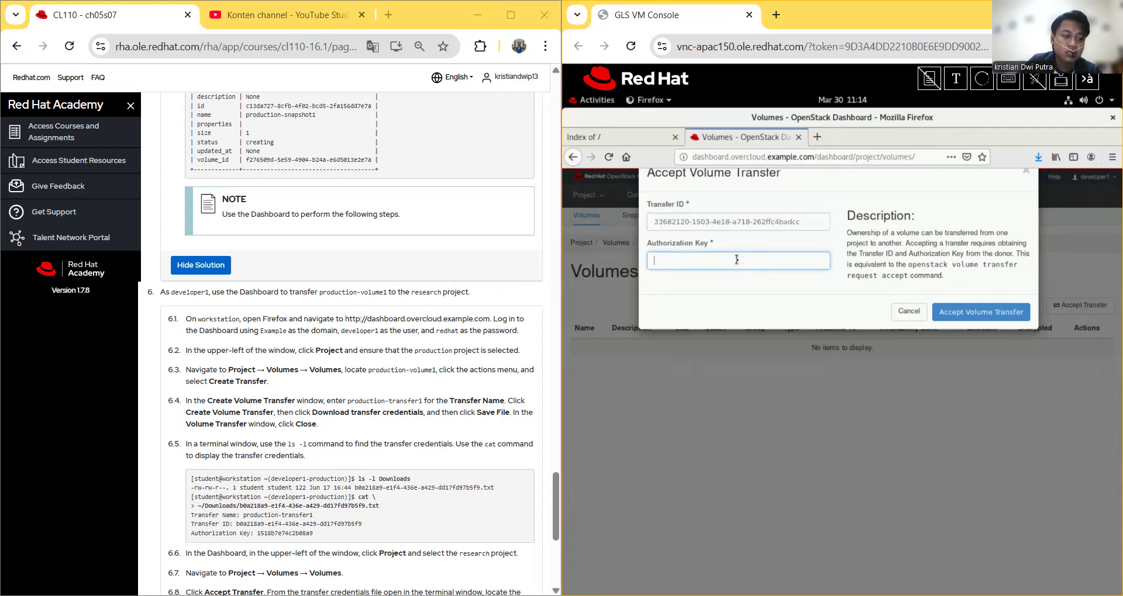
# Step: Enter the authorization key from the credentials file and accept the volume transfer
pyautogui.write('9')
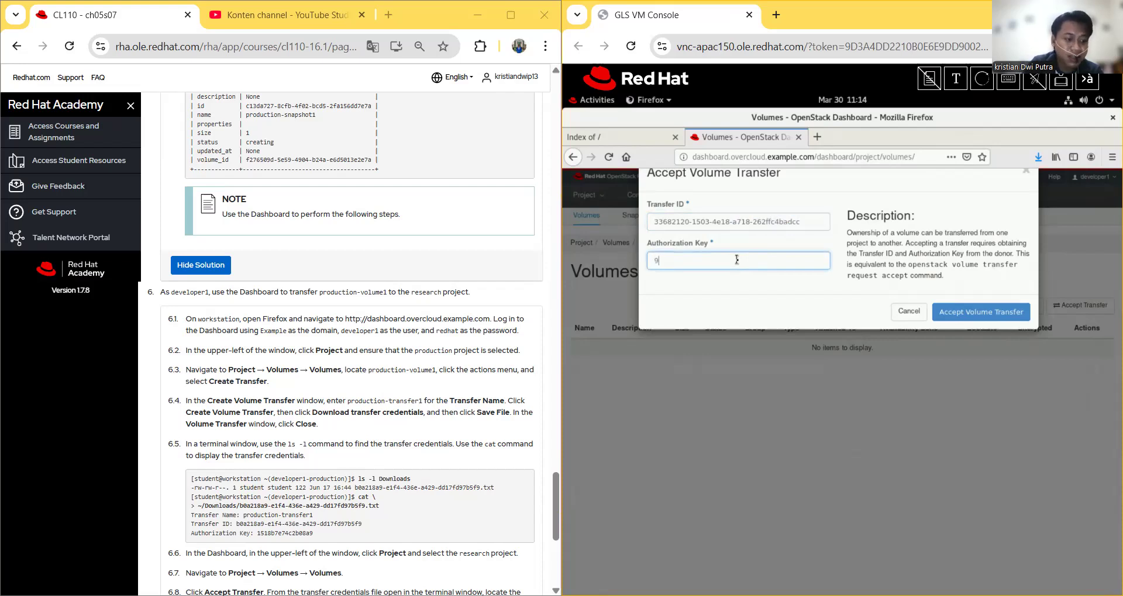
pyautogui.write('c00')
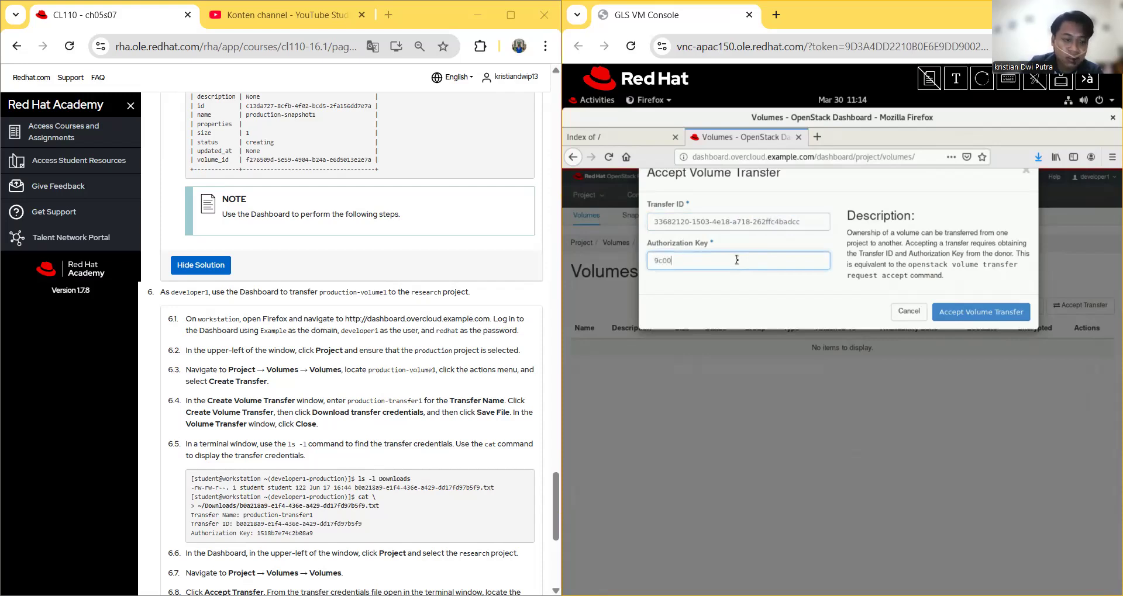
pyautogui.write('acce7')
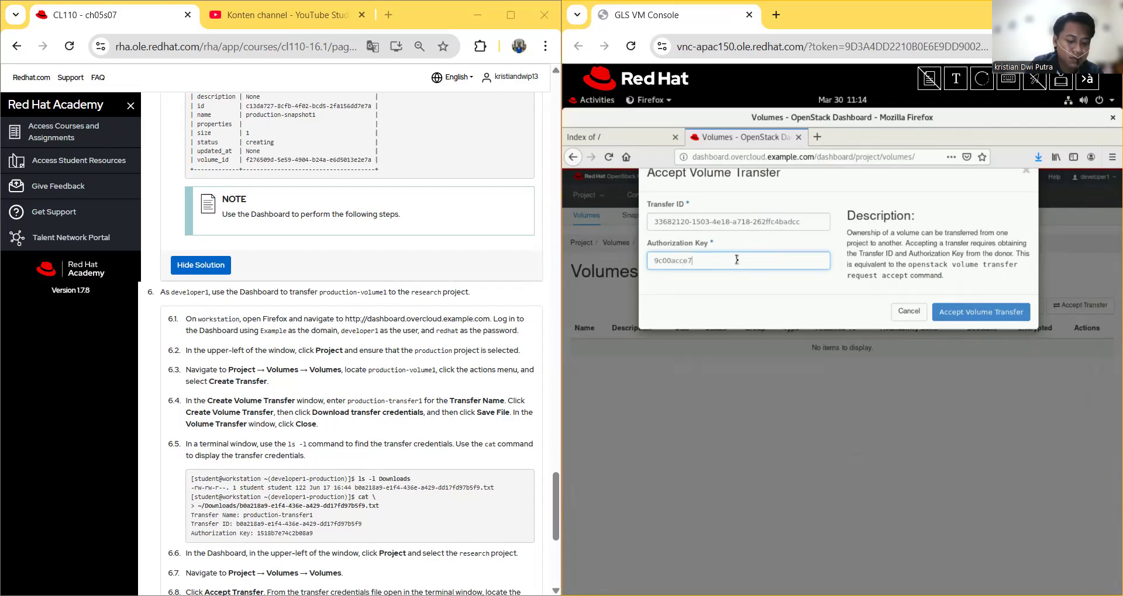
pyautogui.write('b')
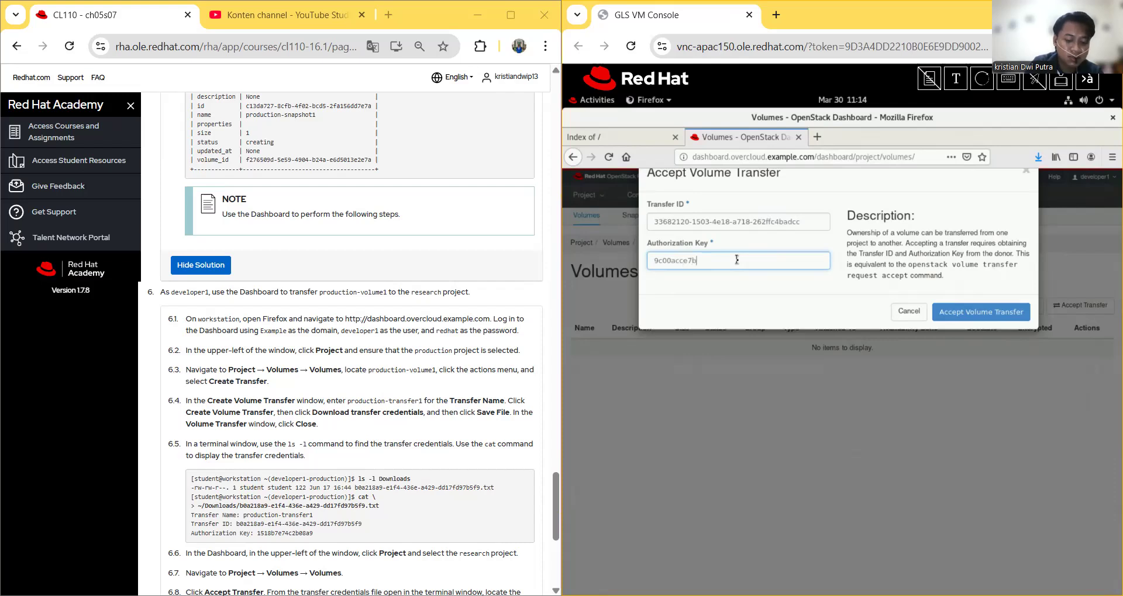
pyautogui.write('948')
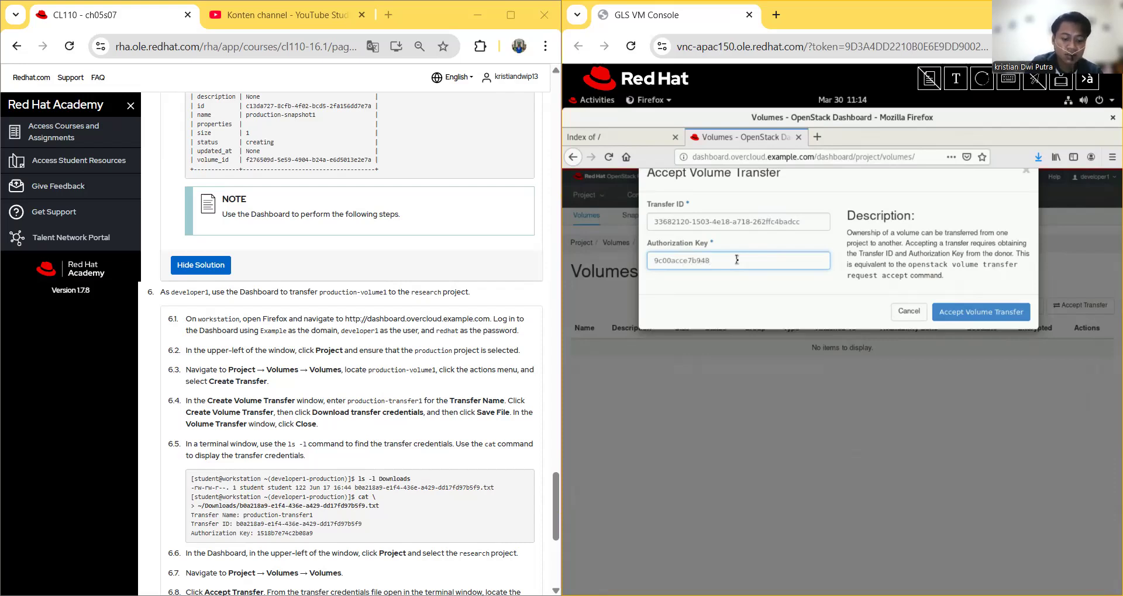
pyautogui.write('7f2')
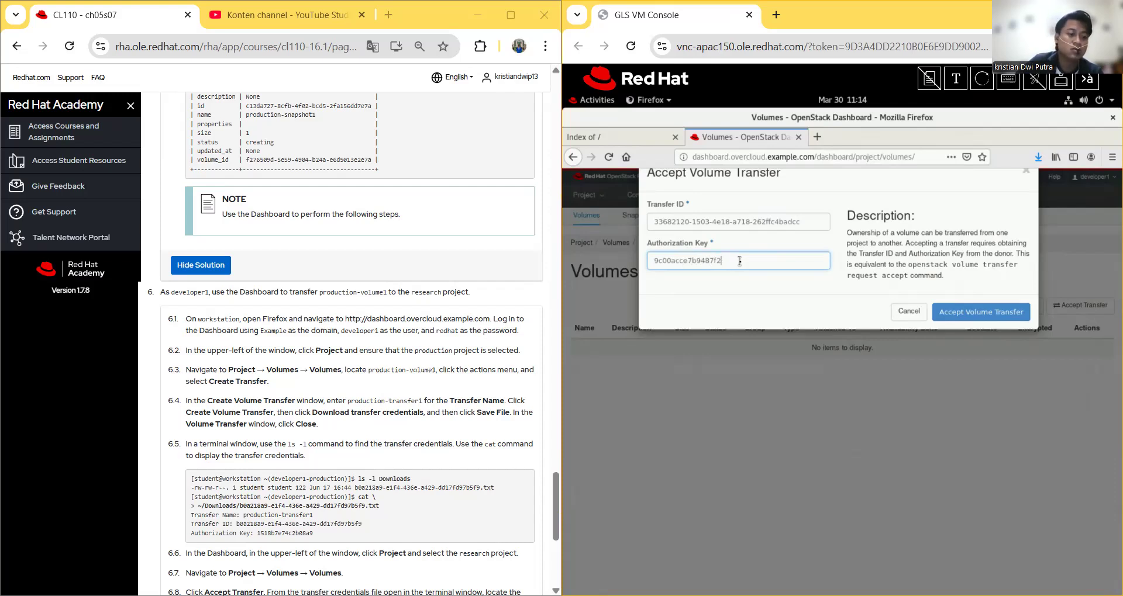
pyautogui.click(987, 316)
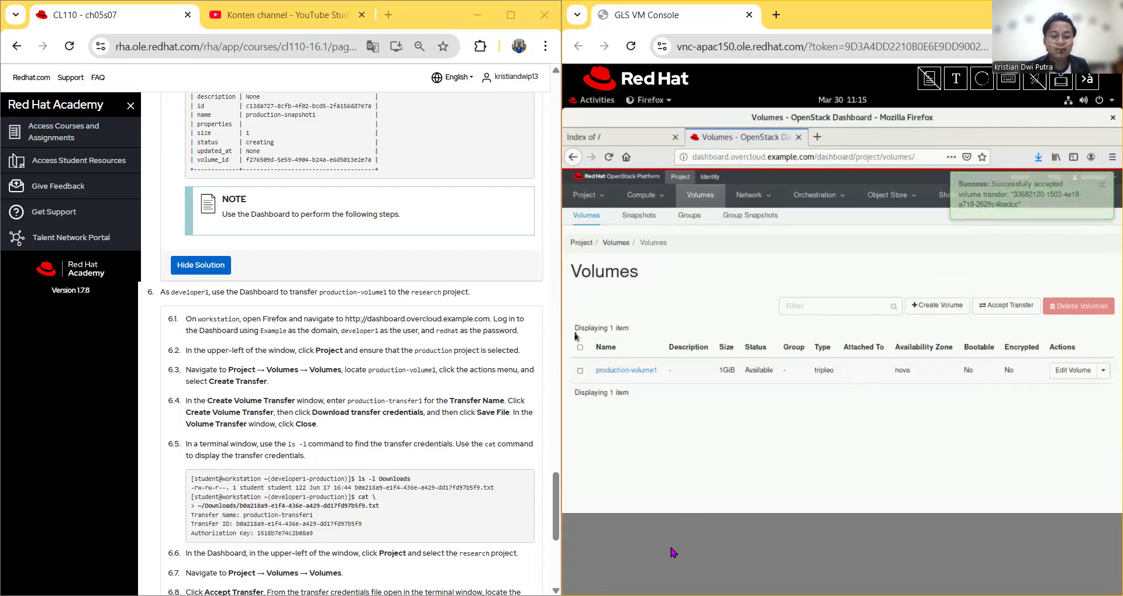
# Step: Confirm the active project is research and production-volume1 (1GiB) shows as Available
pyautogui.scroll(-4, 263, 453)
pyautogui.scroll(3, 263, 453)
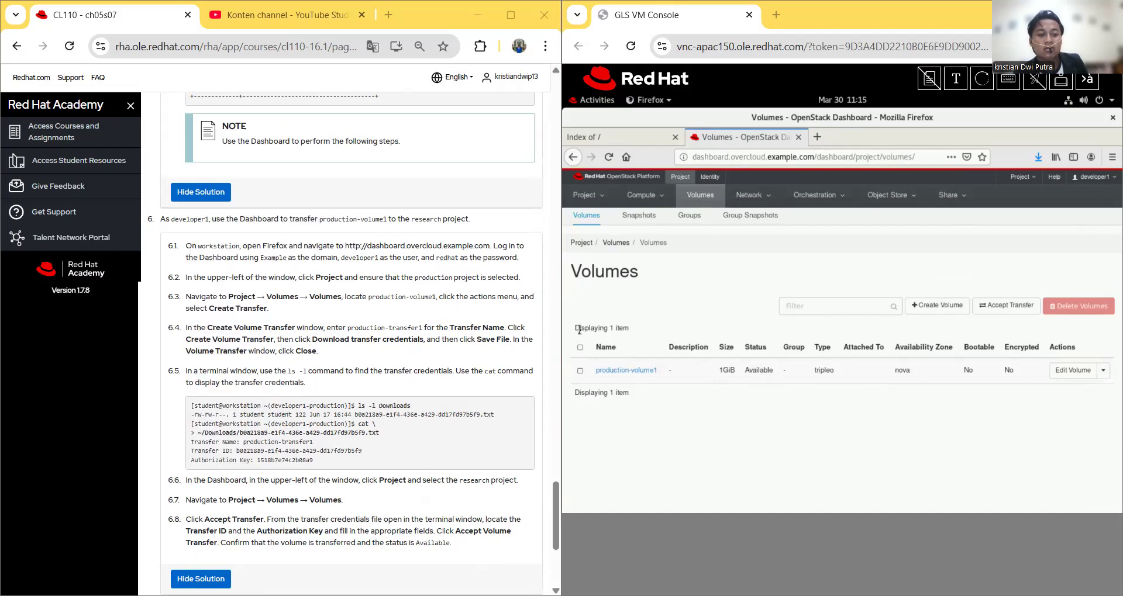
pyautogui.click(1035, 178)
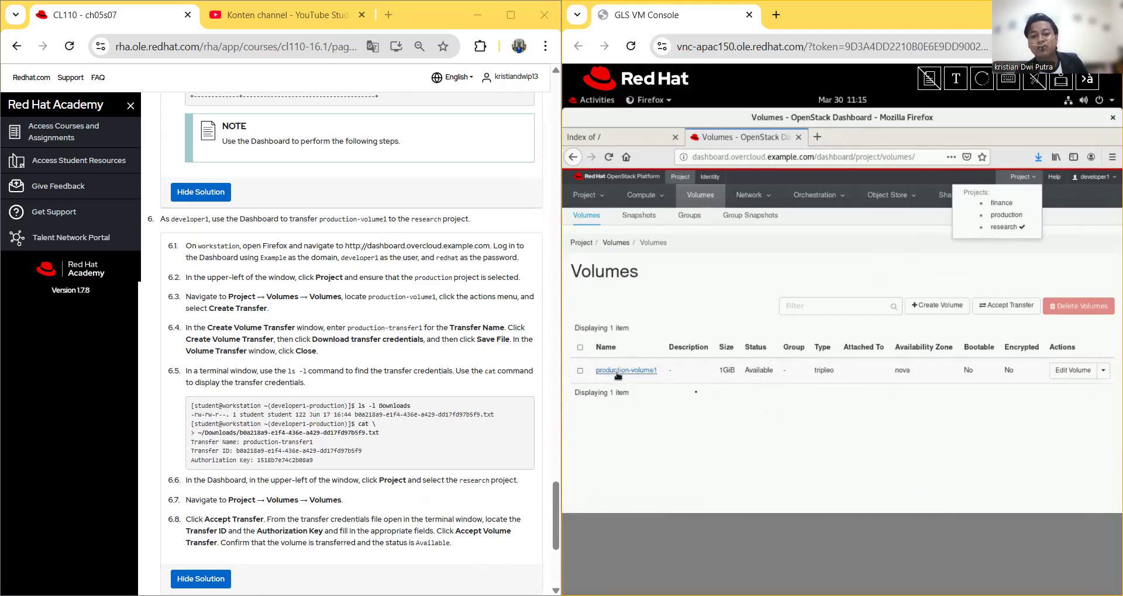
pyautogui.click(777, 271)
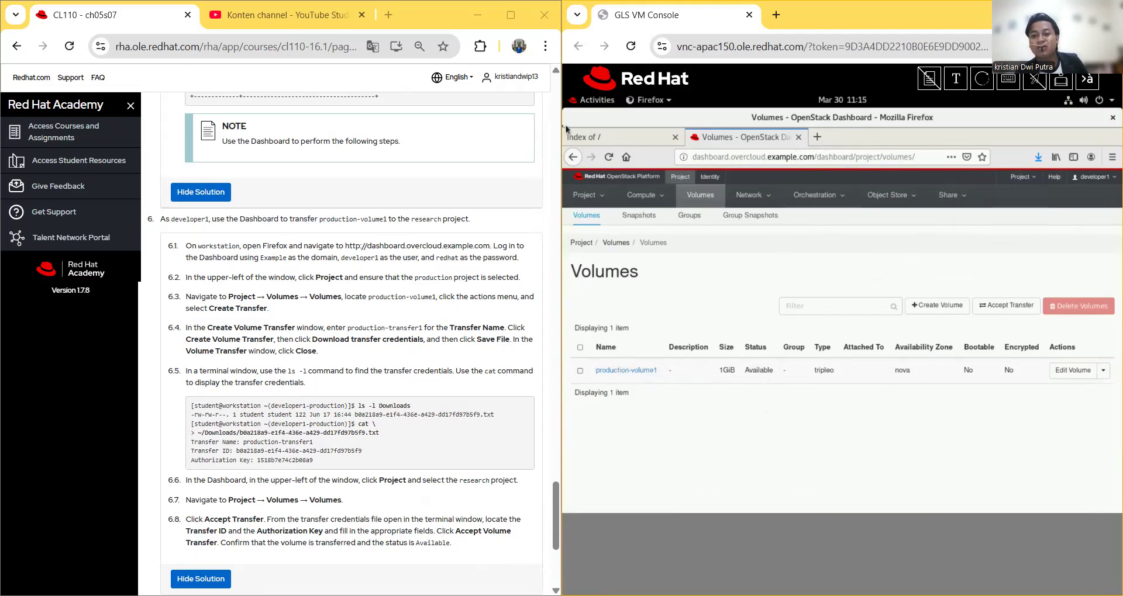
pyautogui.click(577, 104)
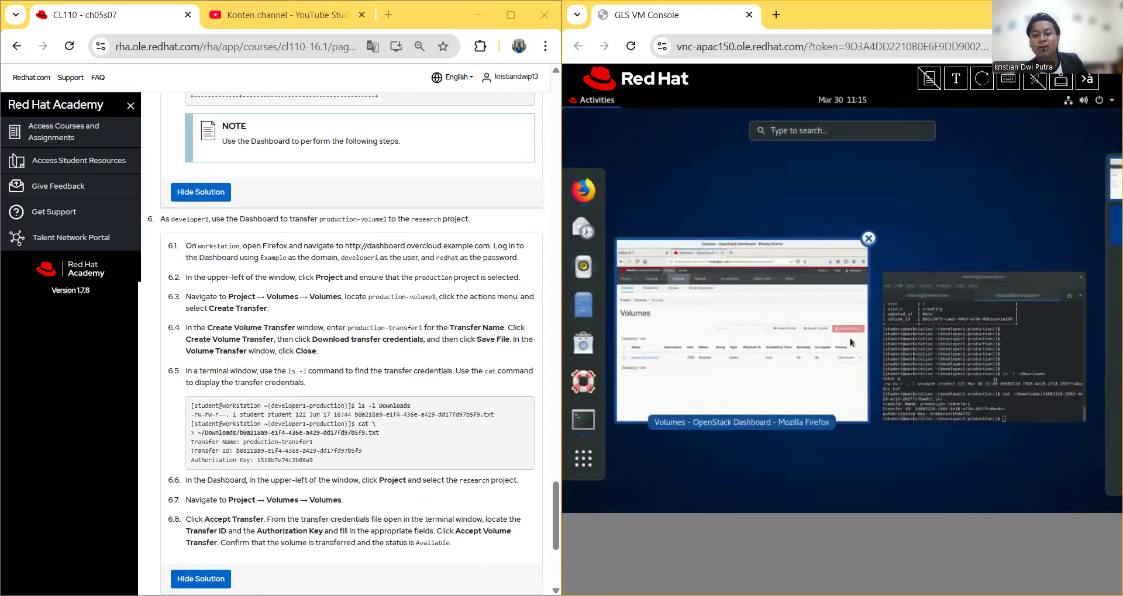
# Step: Run 'lab vmdisks-review grade' in the terminal, getting an overall PASS
pyautogui.click(975, 368)
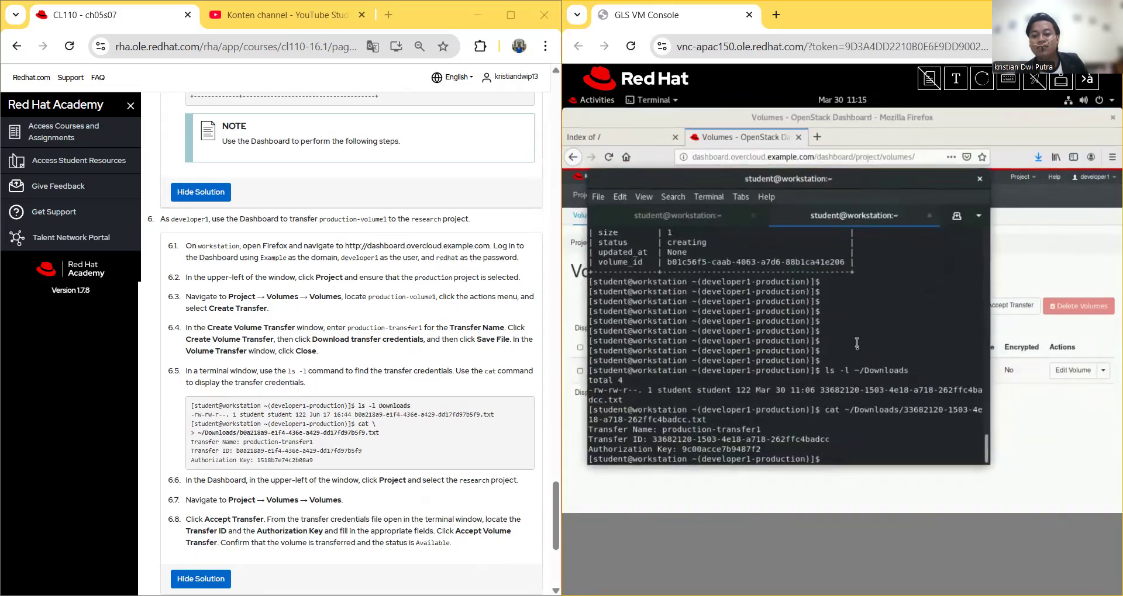
pyautogui.click(955, 80)
pyautogui.rightClick(778, 169)
pyautogui.click(795, 328)
pyautogui.click(807, 295)
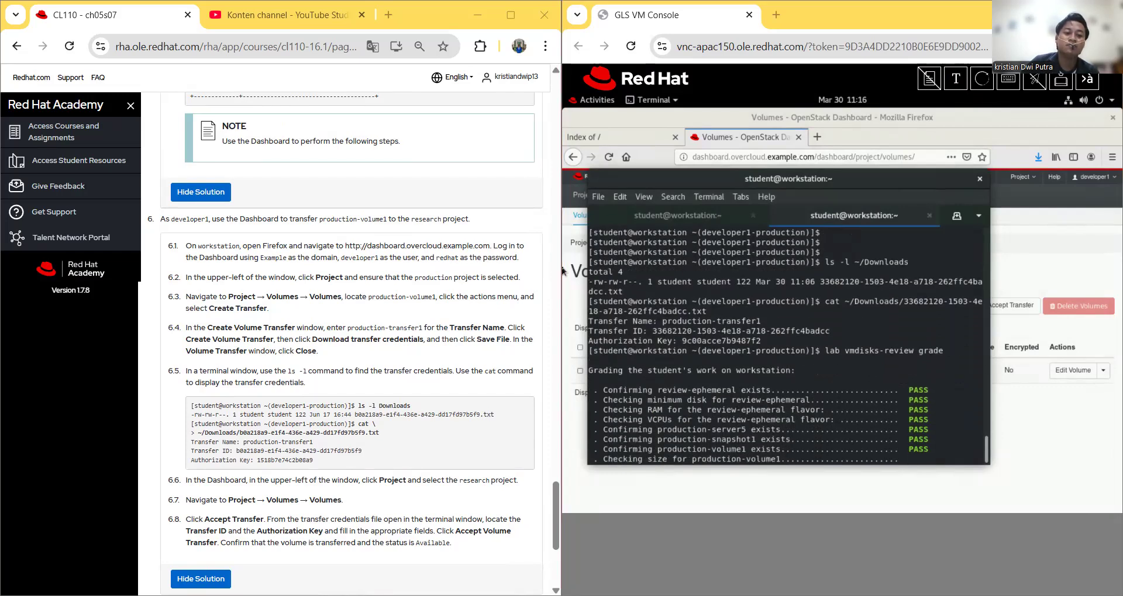
pyautogui.rightClick(205, 284)
pyautogui.click(238, 313)
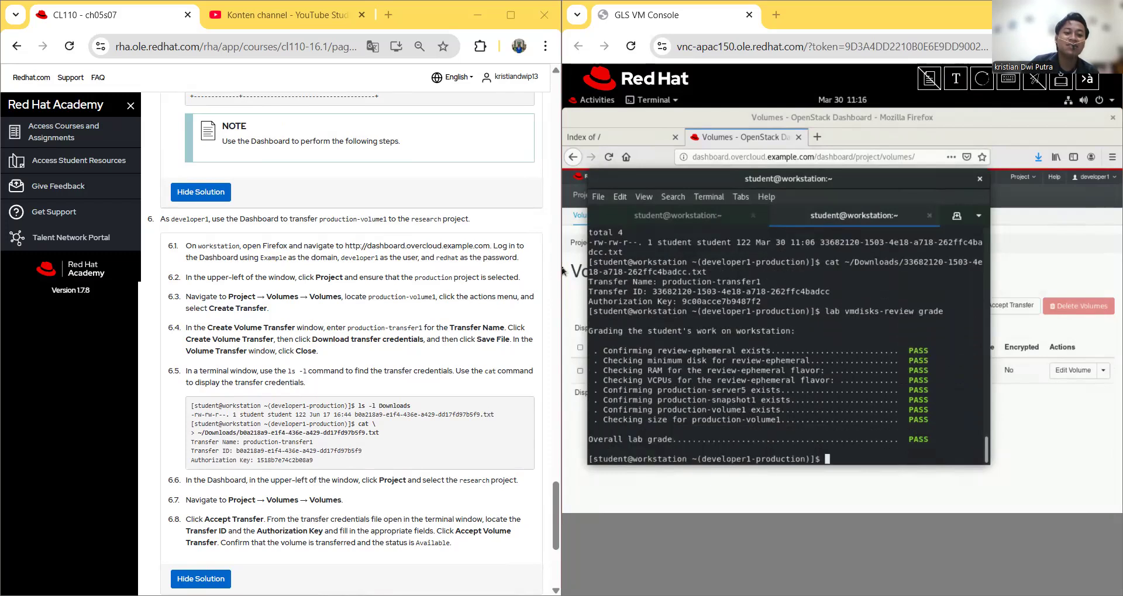
# Step: Run 'lab vmdisks-review finish' in the terminal to start the lab cleanup
pyautogui.click(954, 82)
pyautogui.rightClick(877, 175)
pyautogui.click(913, 181)
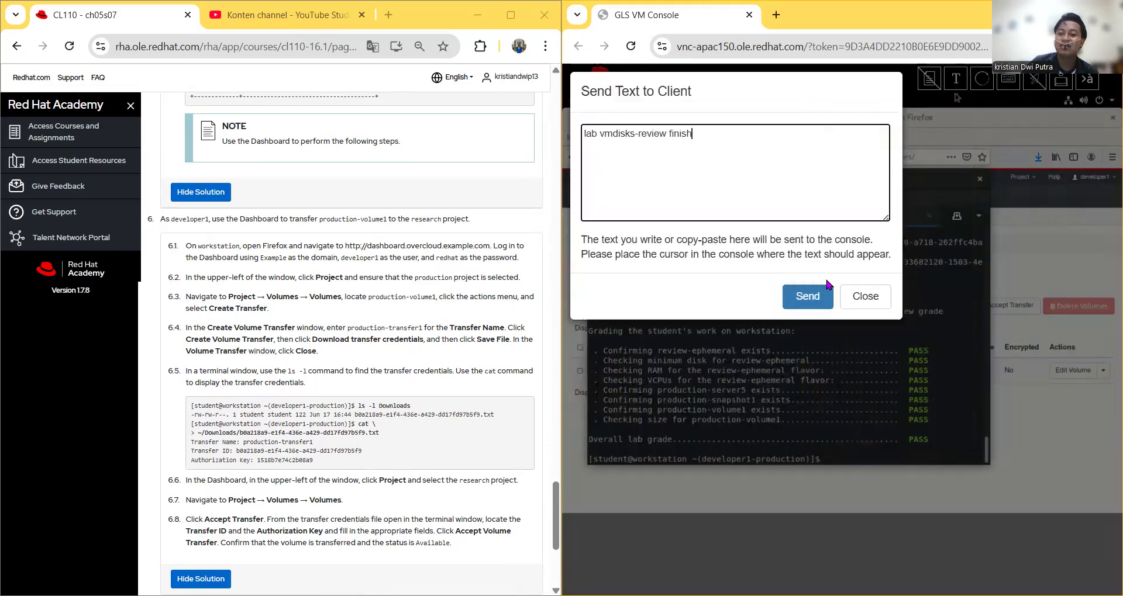
pyautogui.click(802, 298)
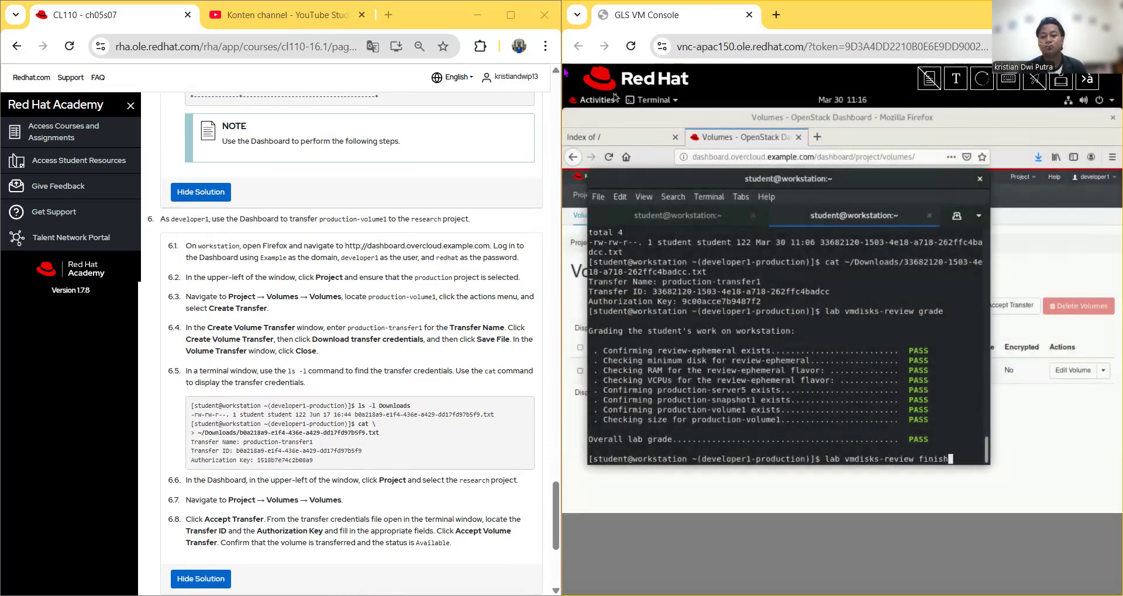
pyautogui.press('Return')
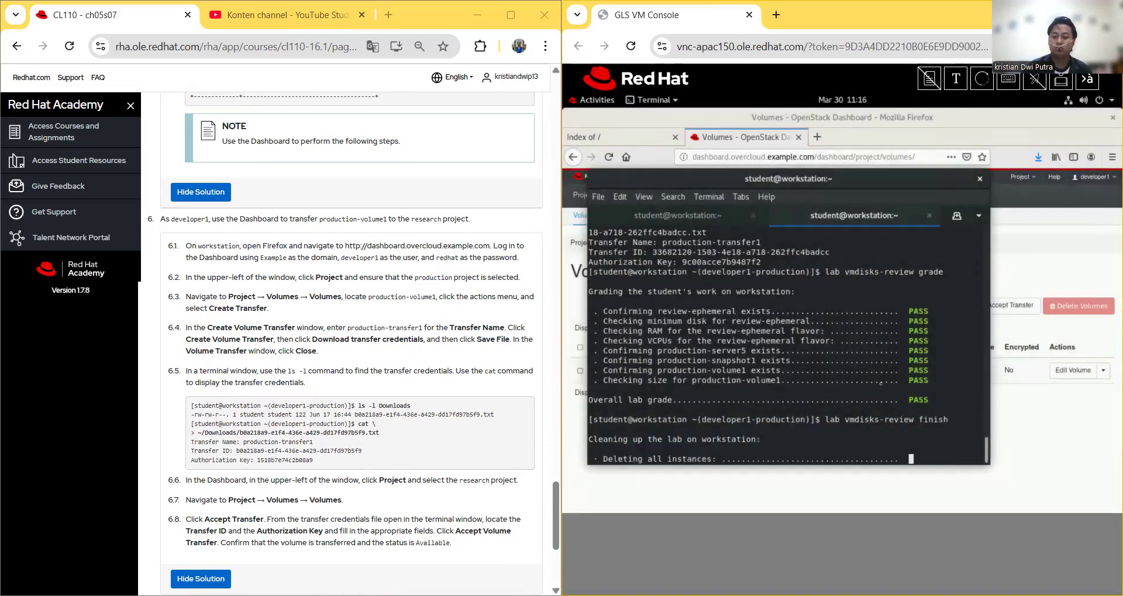